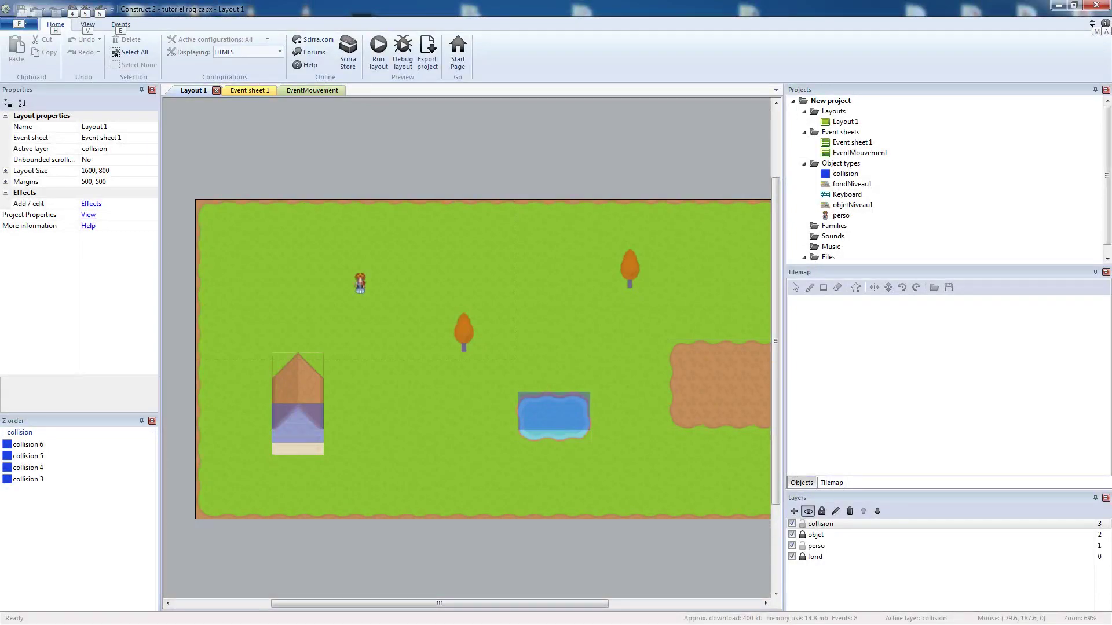
Examine the objet layer and its objetNiveau1 tilemap
left_click(357, 334)
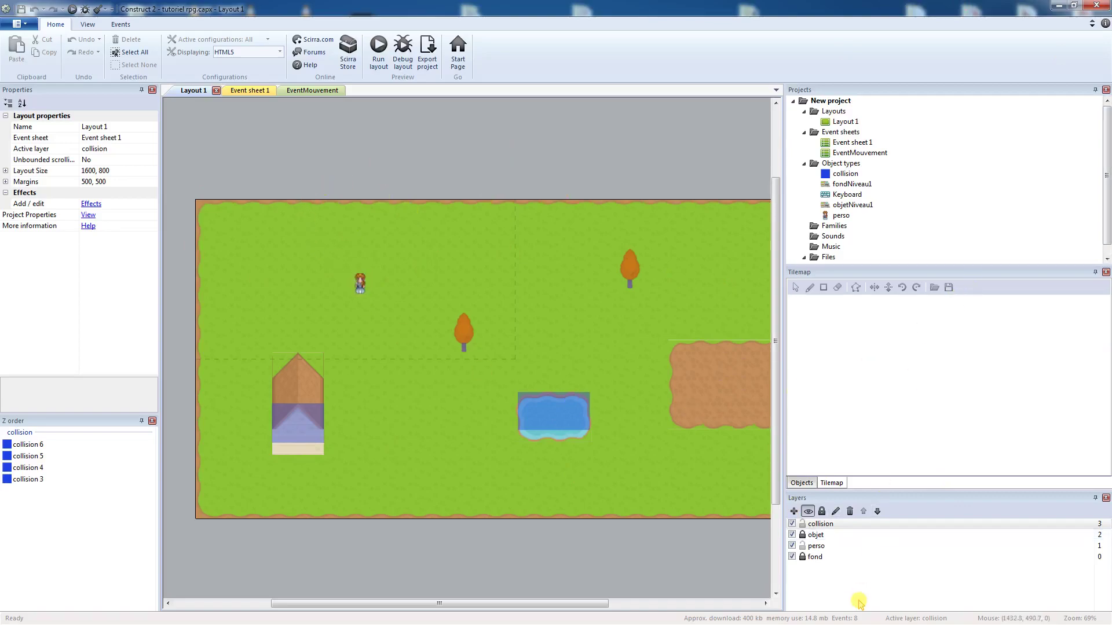
left_click(831, 535)
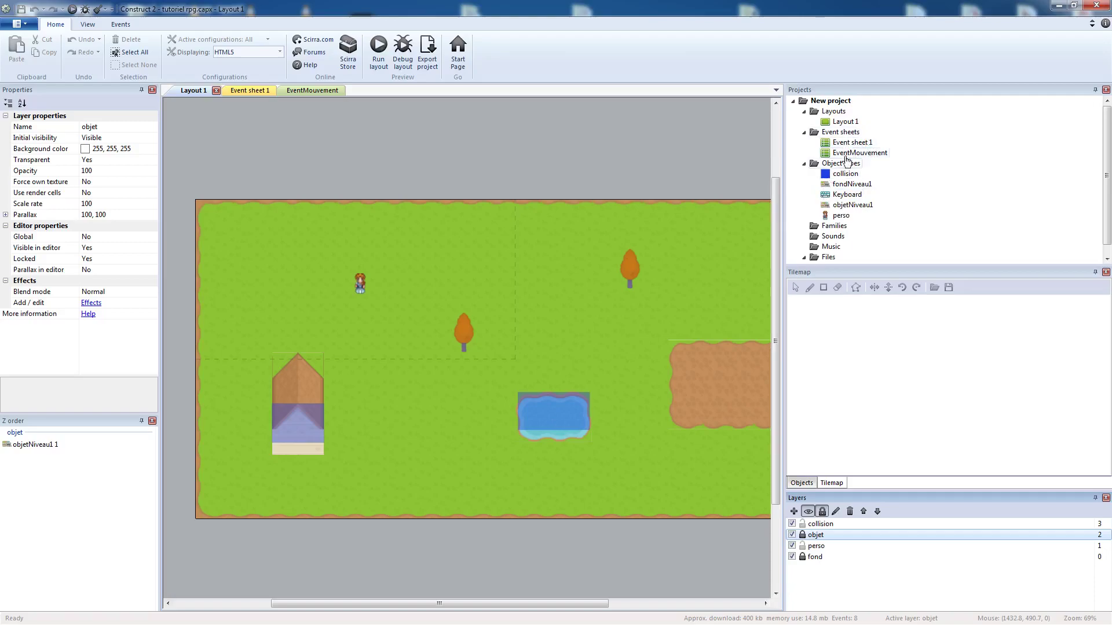
left_click(857, 208)
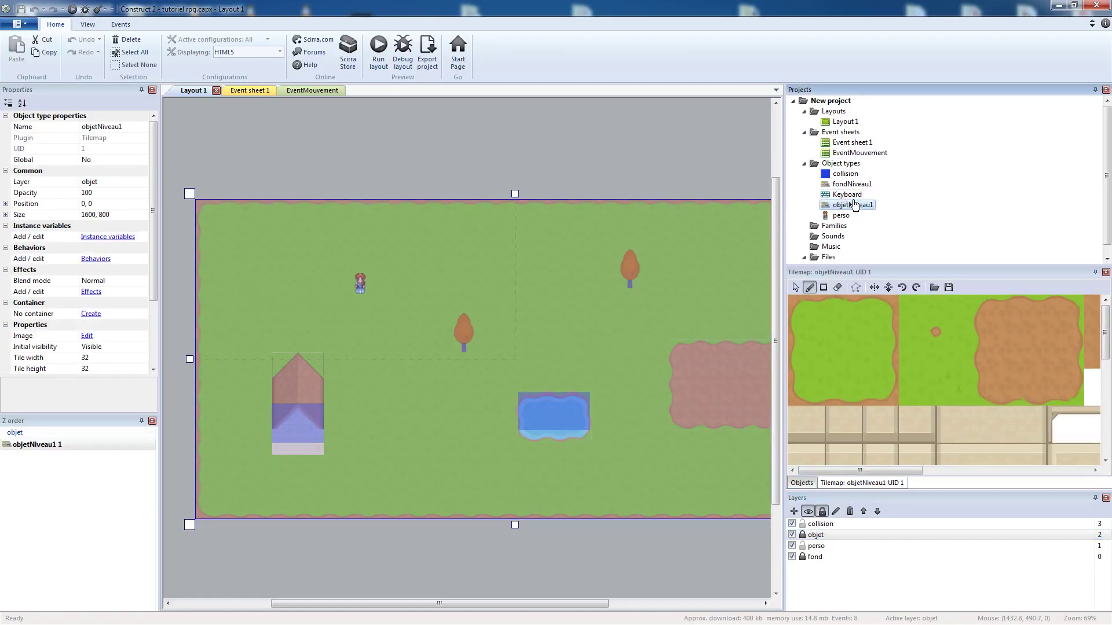
left_click(815, 453)
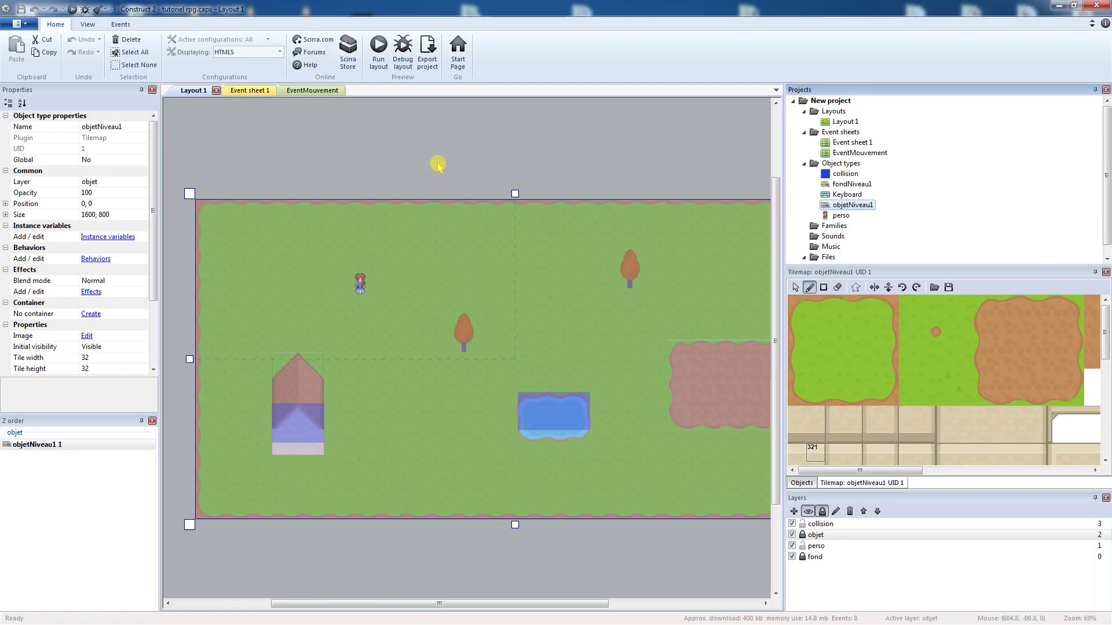
left_click(796, 288)
left_click(573, 184)
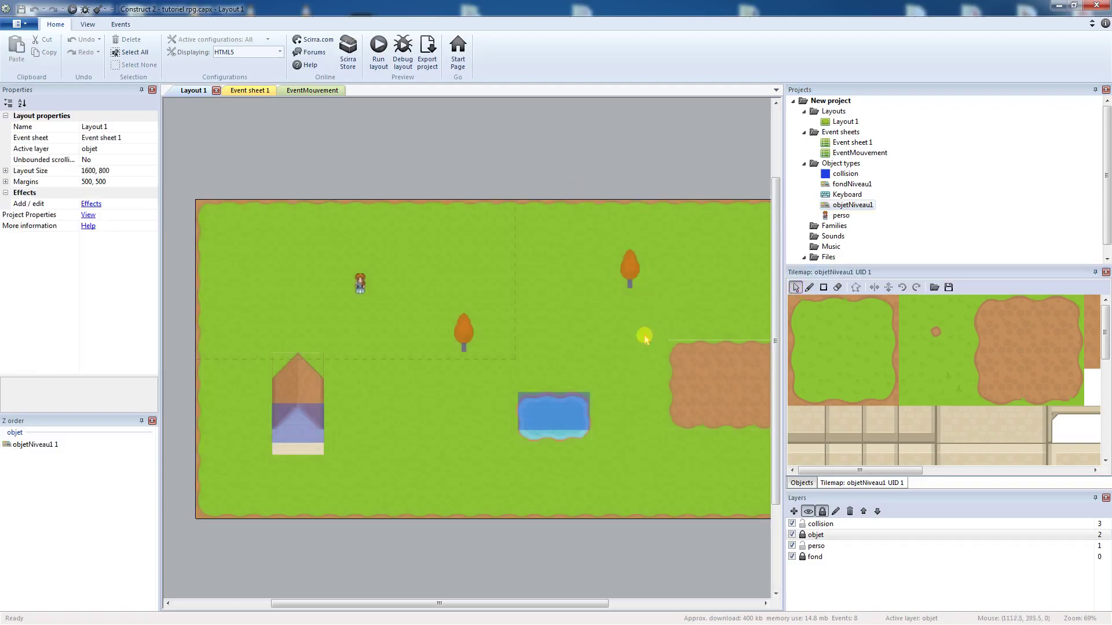
left_click(816, 535)
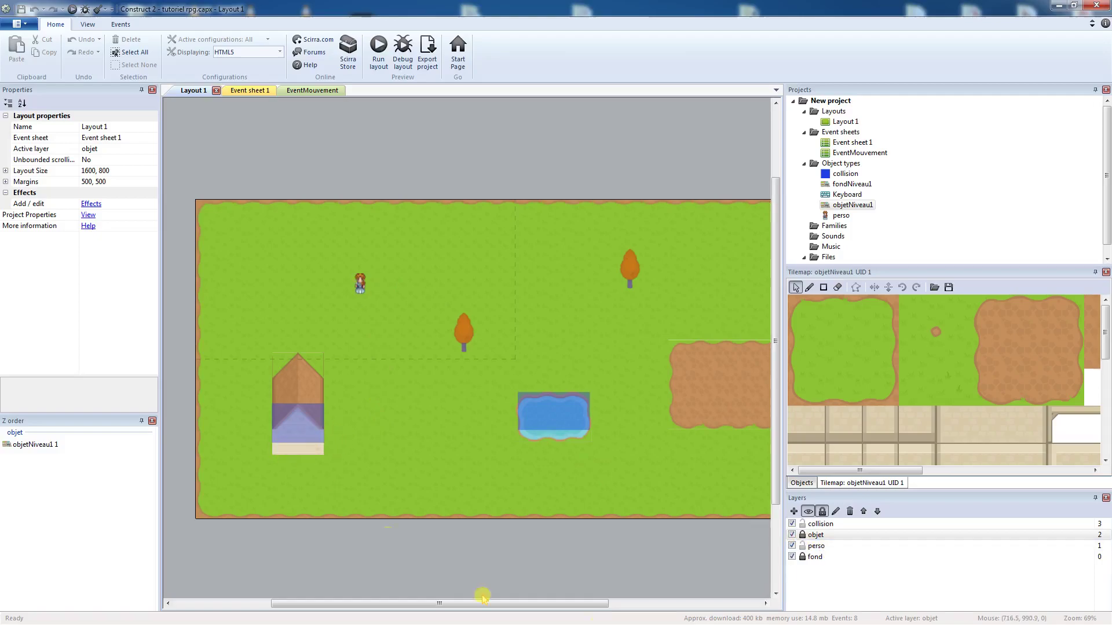
Insert a new Sprite object named porte on the perso layer, beside the house
left_click(817, 546)
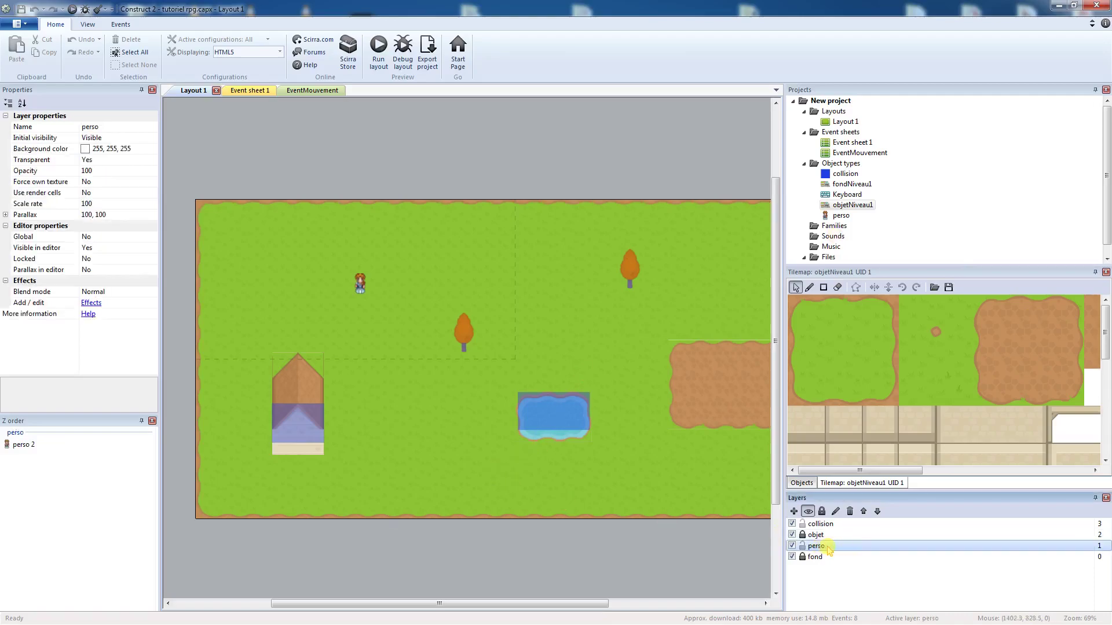
right_click(389, 427)
left_click(427, 436)
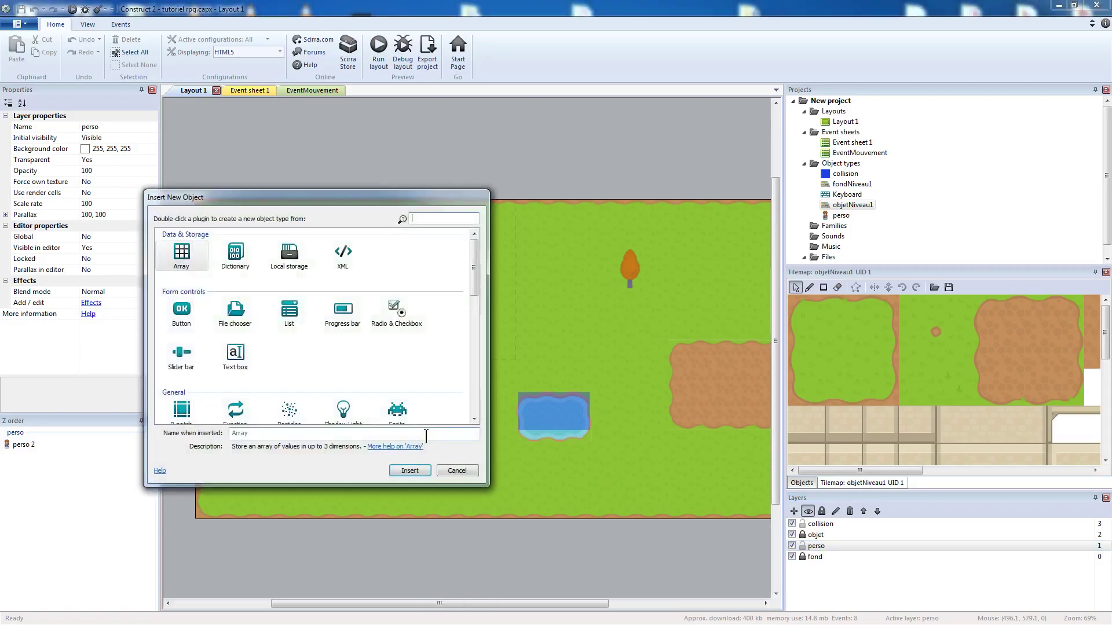
left_click(397, 411)
left_click(361, 434)
type("porte")
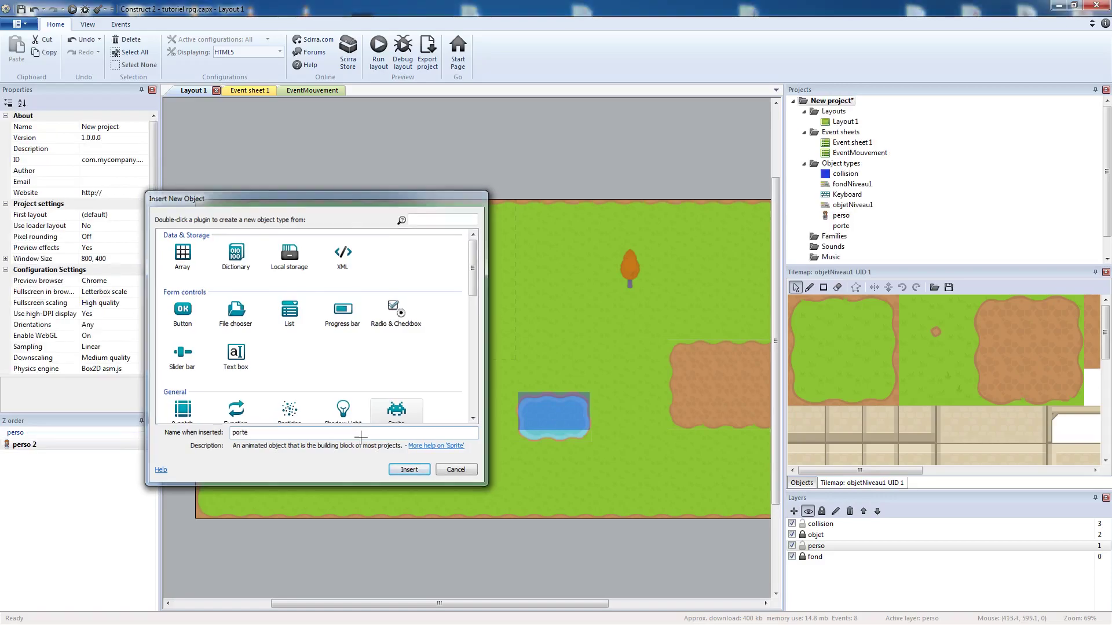
key("Return")
left_click(418, 432)
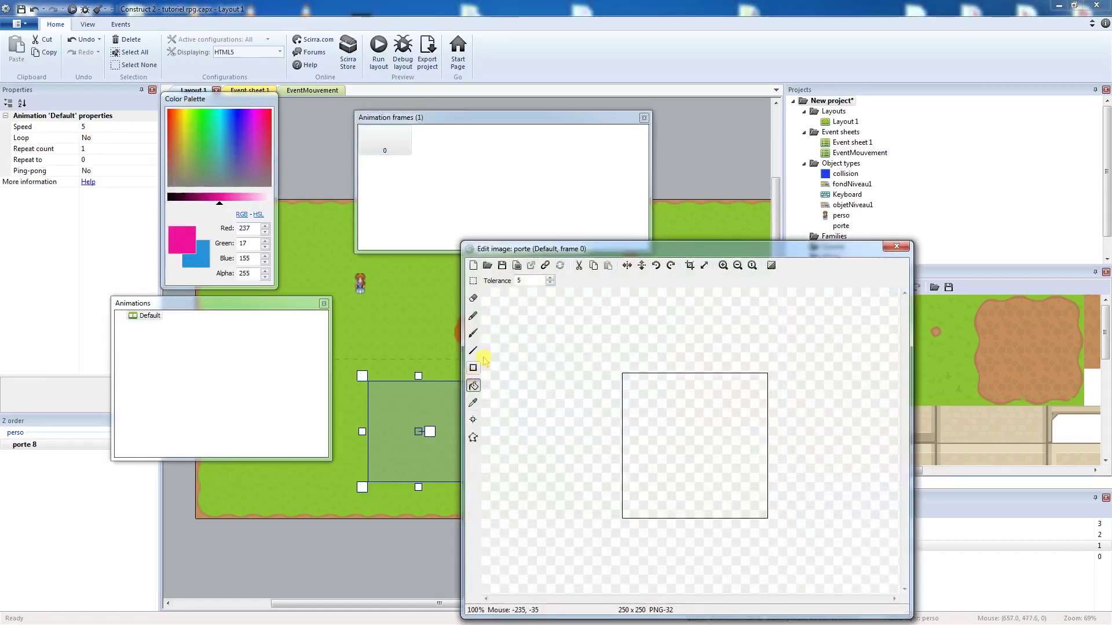
Load the 64 x 64 door image into the porte sprite and place it on the front wall of the house
left_click(487, 266)
left_click(720, 443)
left_click(949, 576)
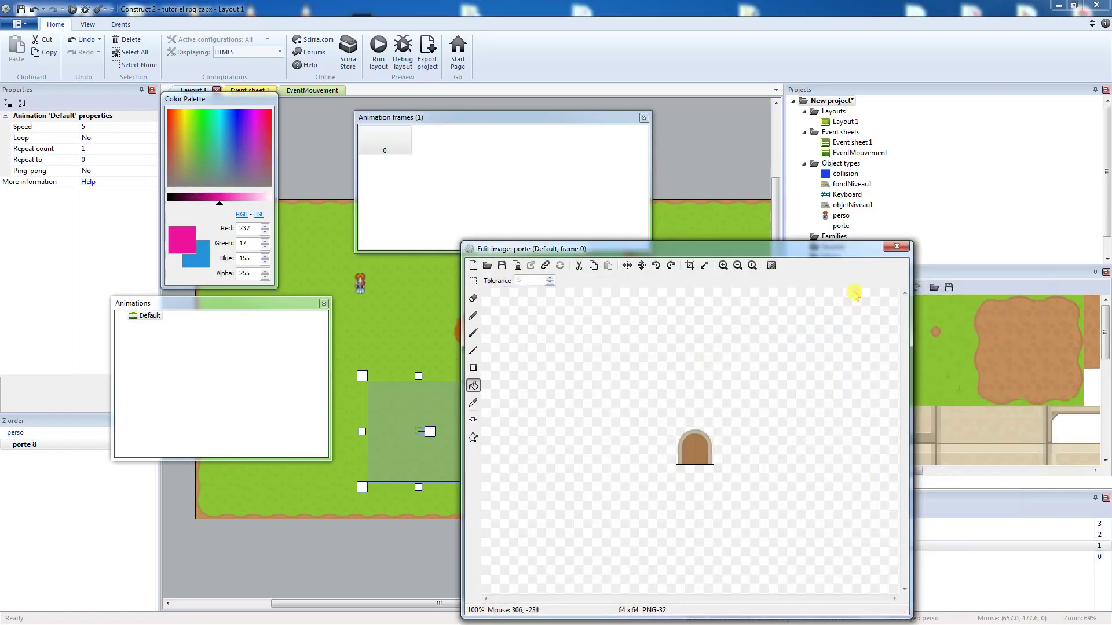
left_click(896, 248)
left_click_drag(413, 435, 294, 448)
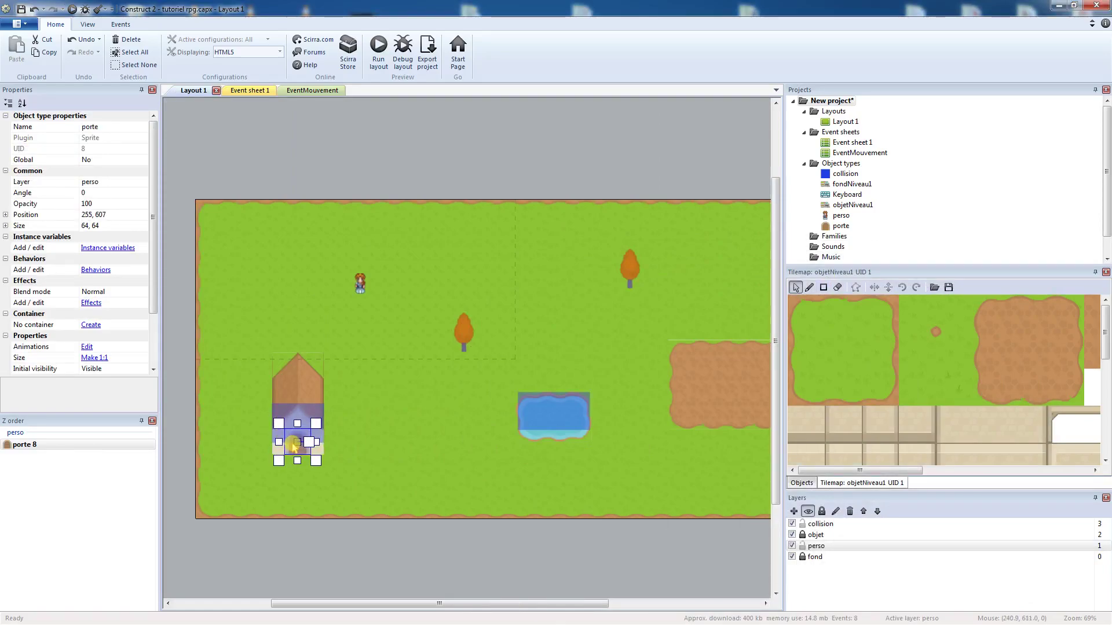
left_click(398, 485)
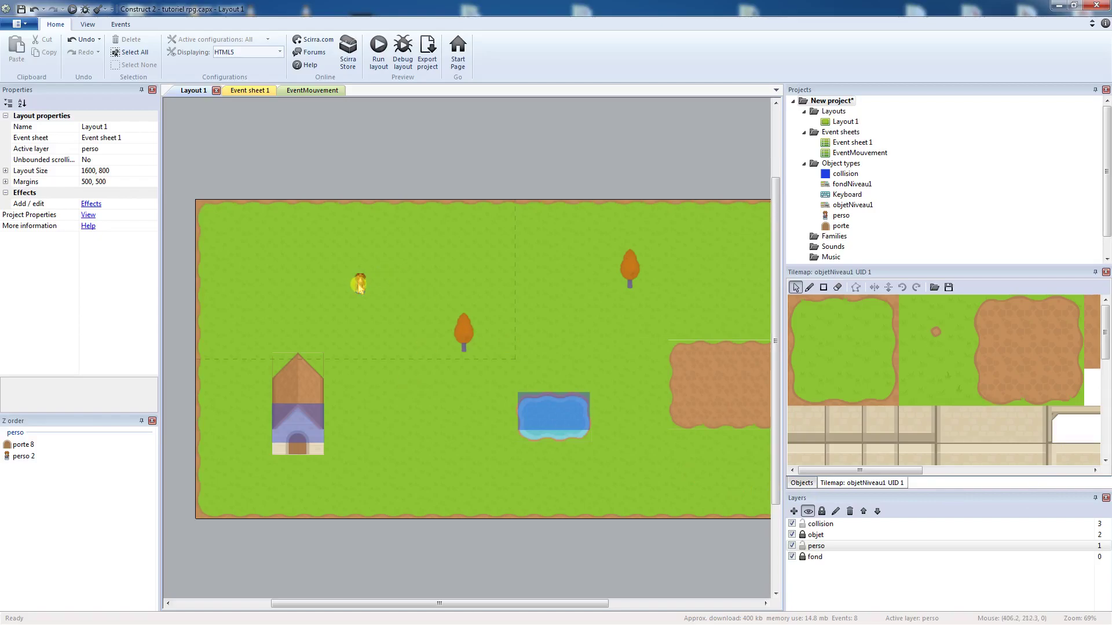
Bring the perso sprite to the top of its layer, in front of the door
left_click(359, 284)
right_click(359, 283)
mouse_move(392, 349)
left_click(467, 347)
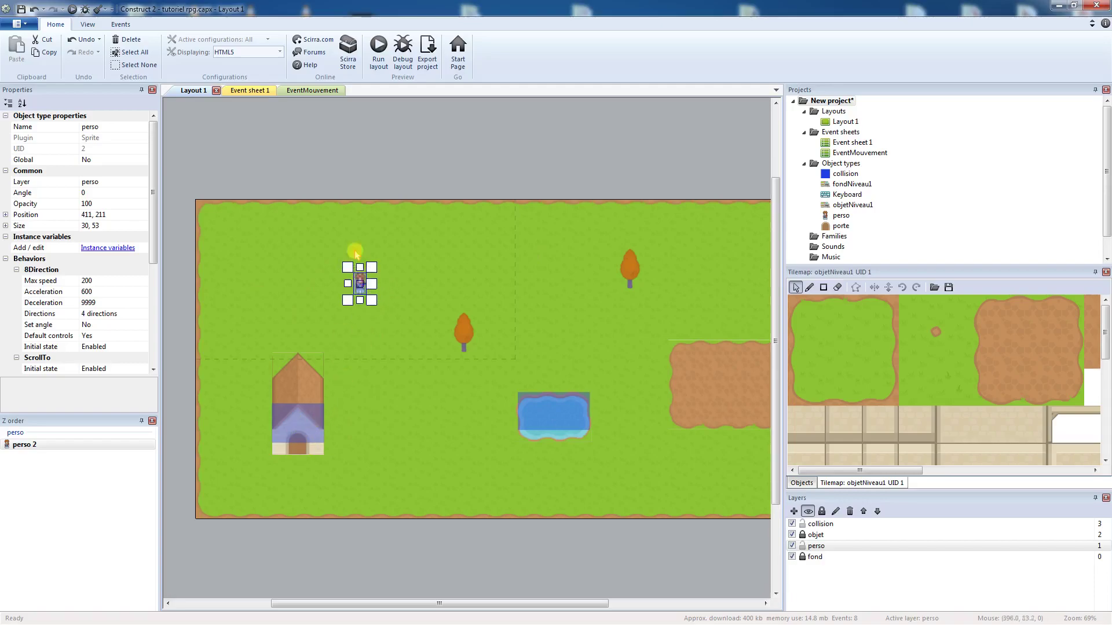
Run the layout preview, walk the character to the house door to check how she overlaps it, and close the preview
left_click(375, 46)
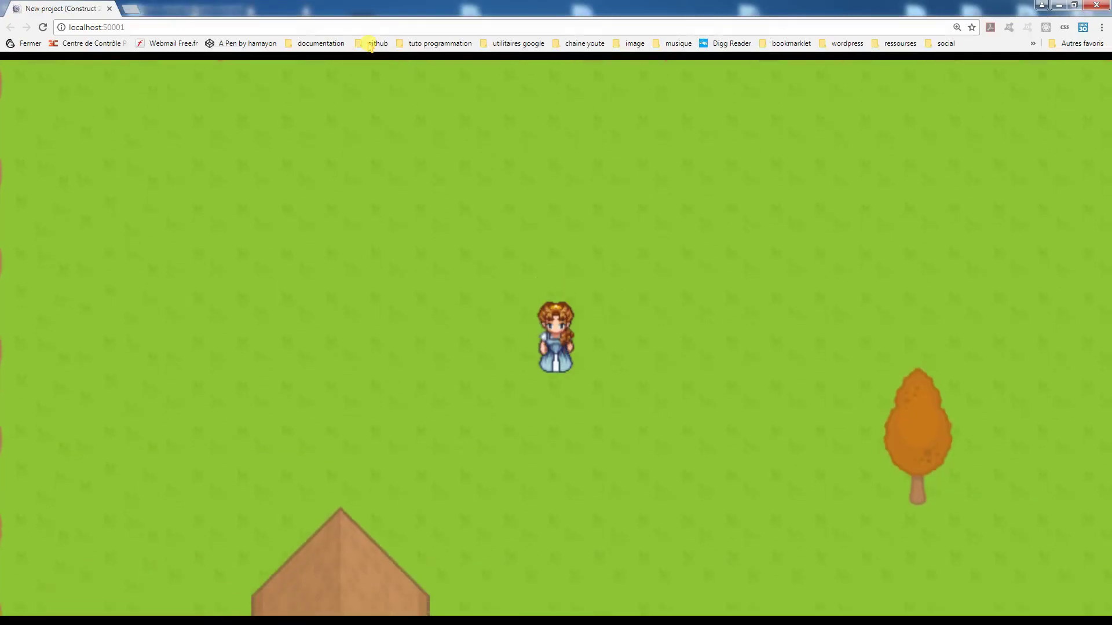
key("Down")
key("Left")
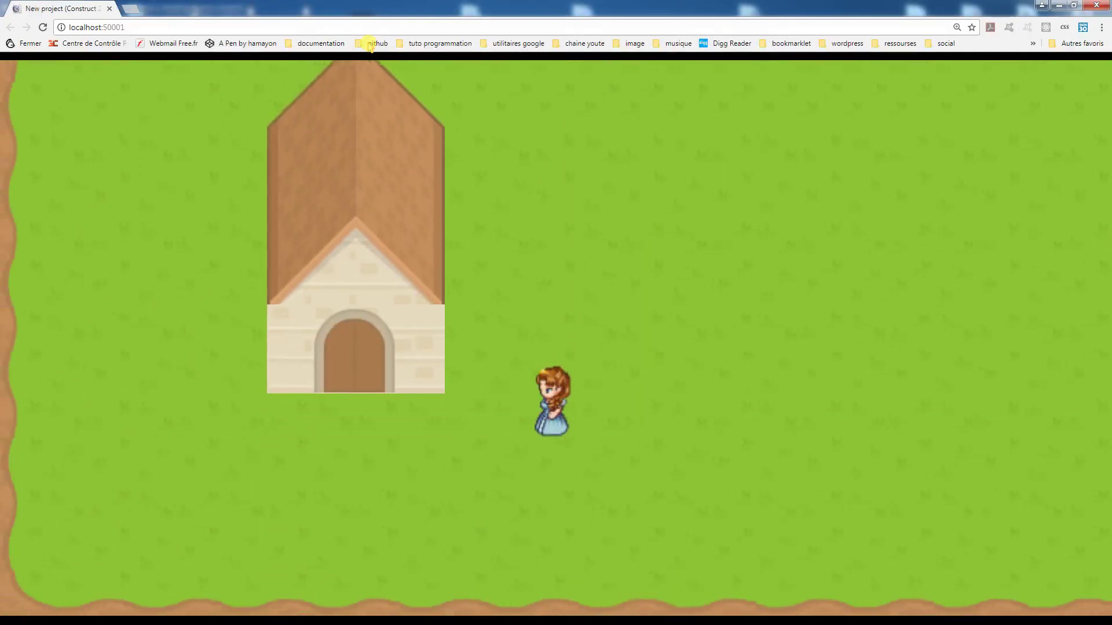
key("Up")
key("Right")
key("Right")
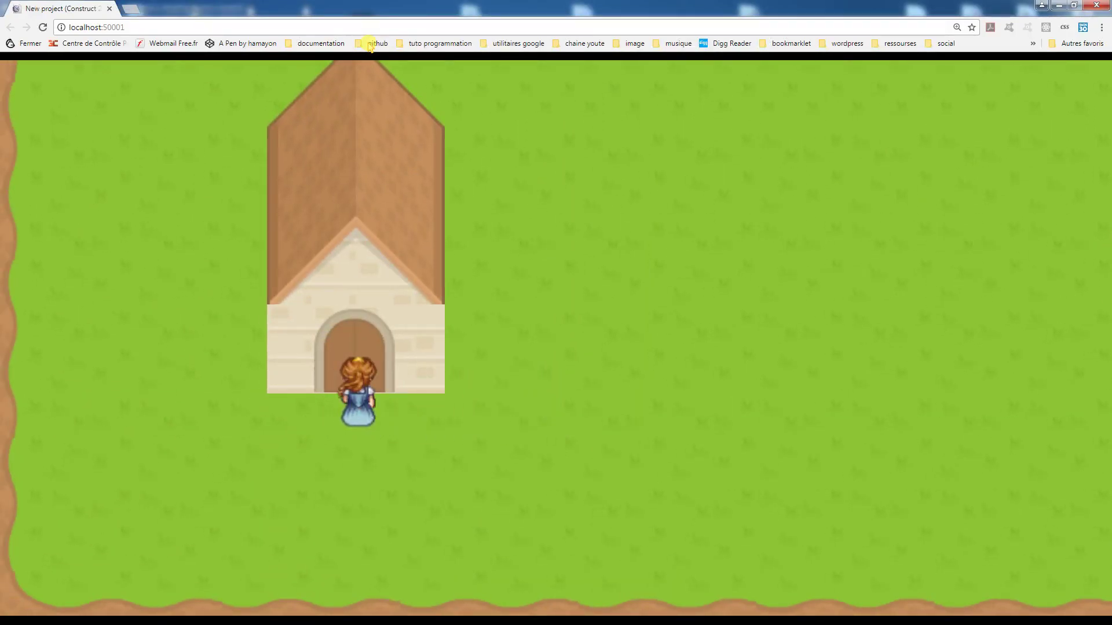
key("Down")
key("Up")
key("Down")
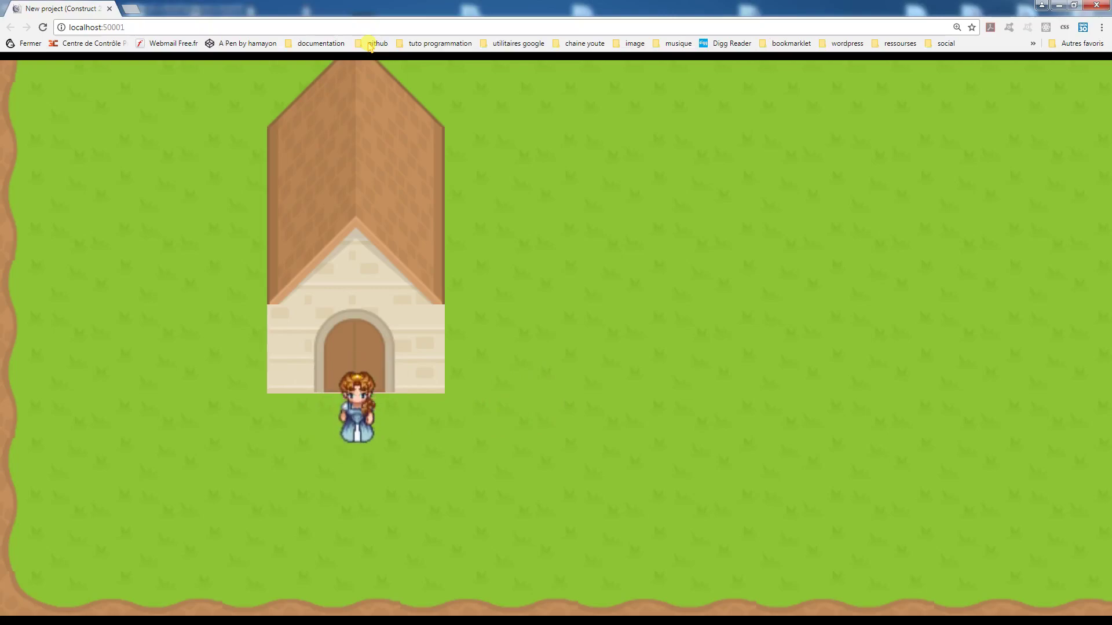
key("Up")
key("Down")
key("Right")
key("Left")
key("Up")
key("Down")
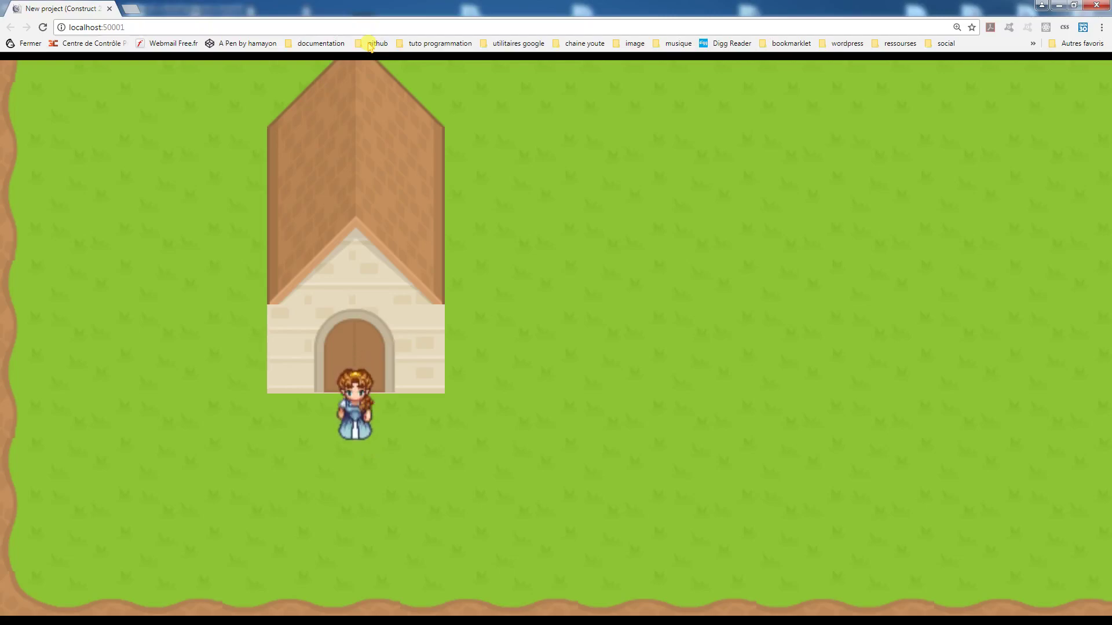
left_click(1096, 5)
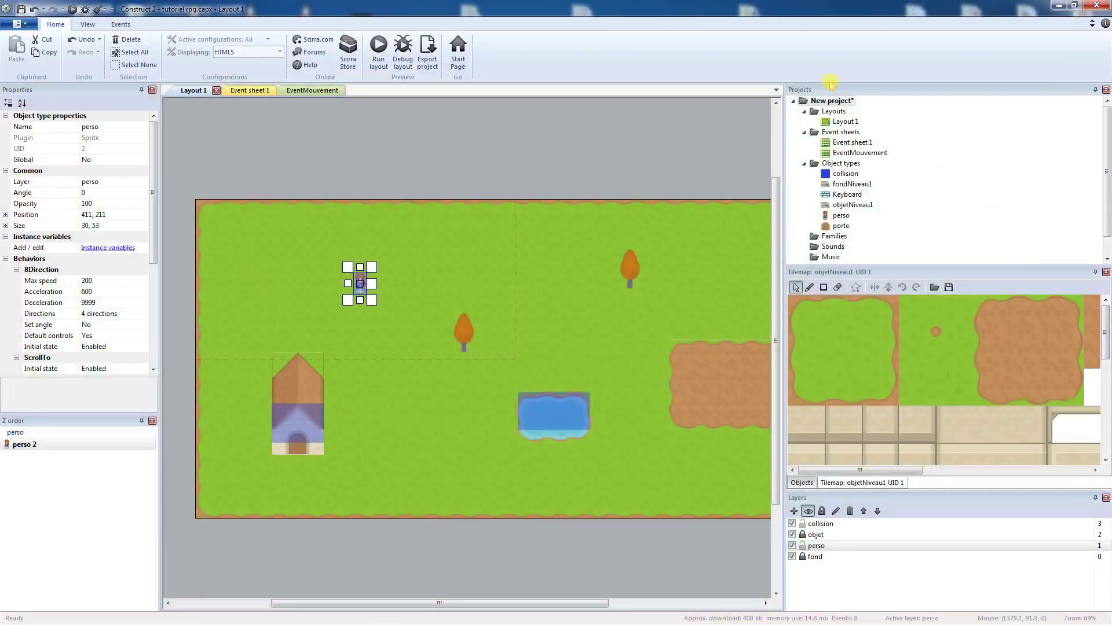
Add a second layout to the project without creating an event sheet for it
right_click(834, 111)
left_click(841, 117)
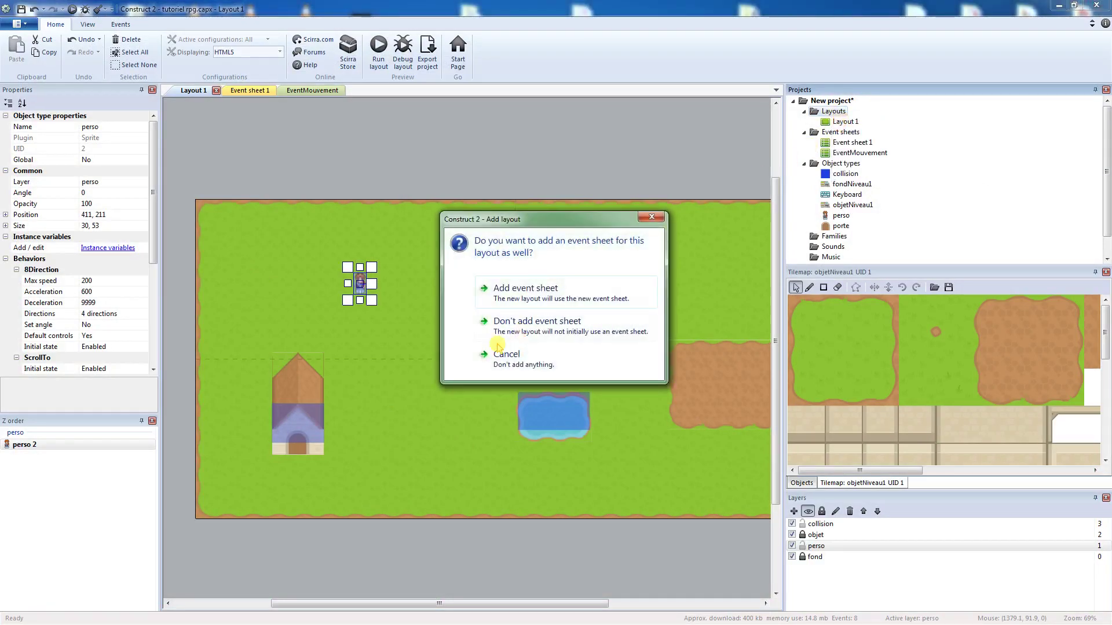
left_click(528, 324)
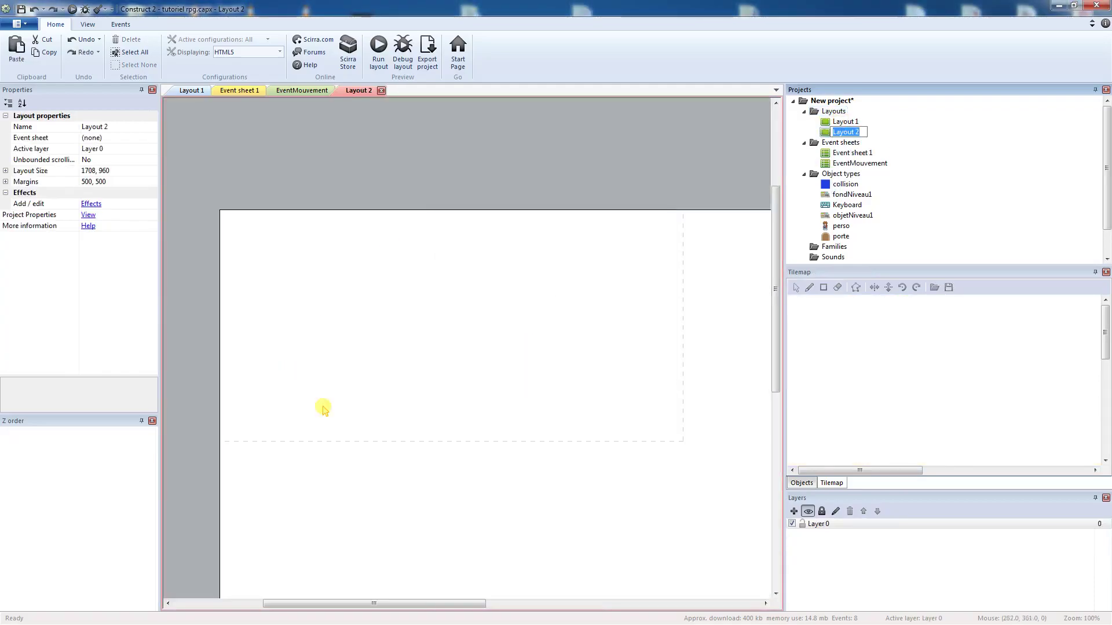
Set the new layout's size to 800, 400 and assign Event sheet 1 to it
left_click(96, 170)
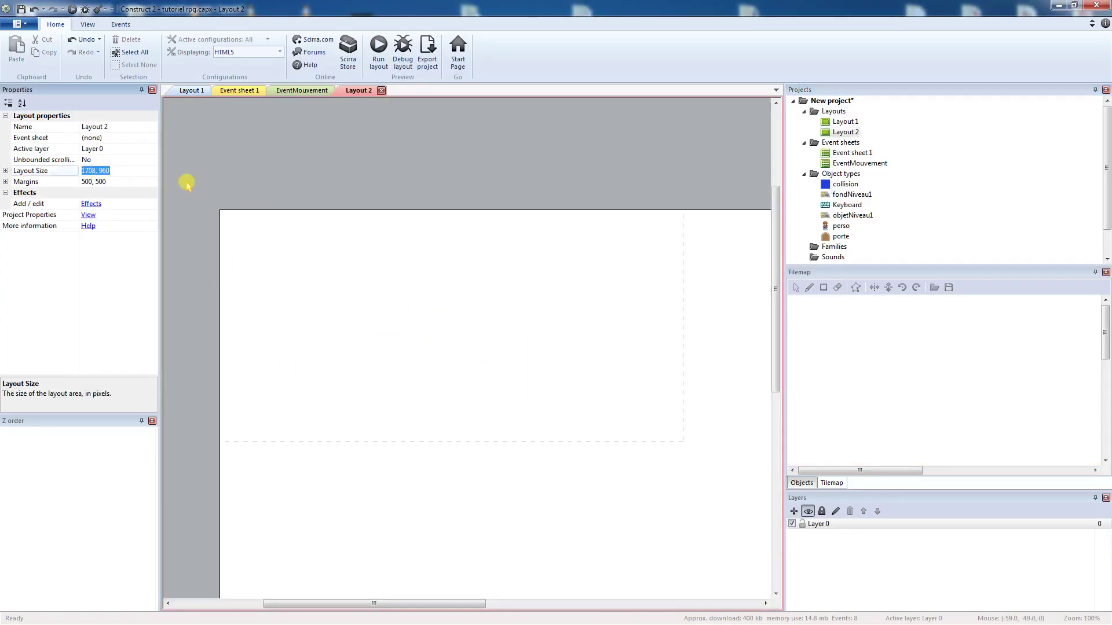
type("800, 400")
left_click(187, 183)
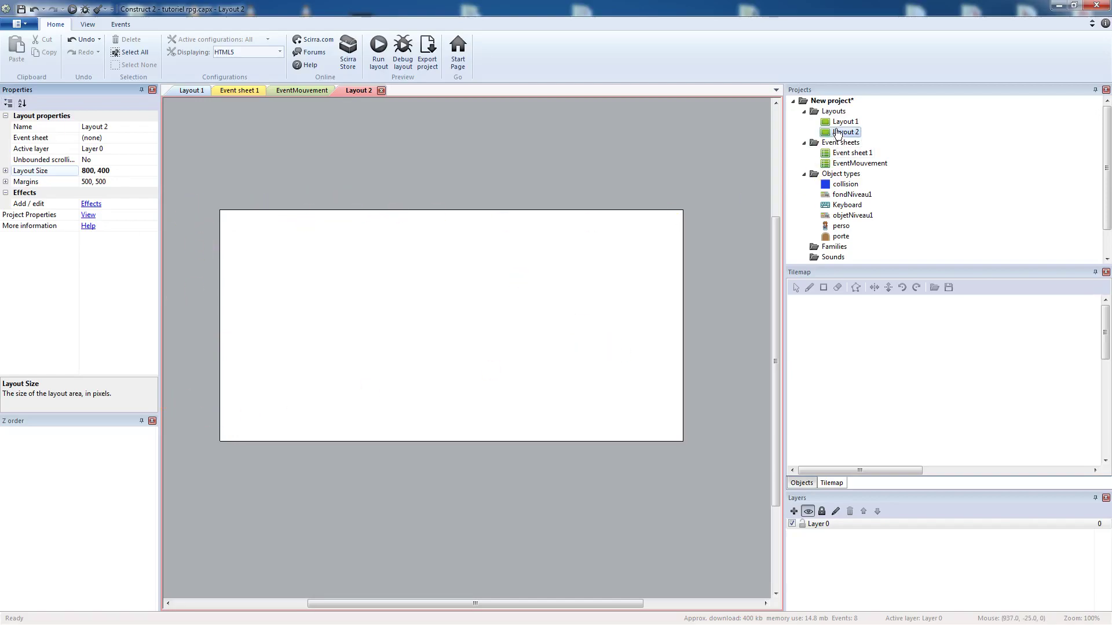
left_click(116, 138)
left_click(152, 139)
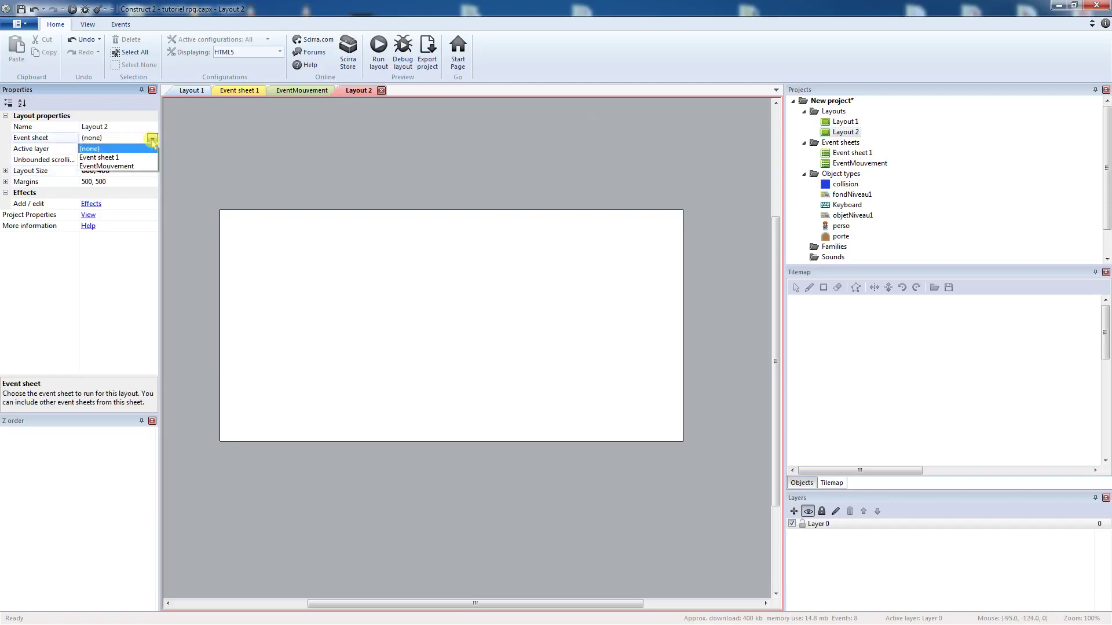
left_click(124, 155)
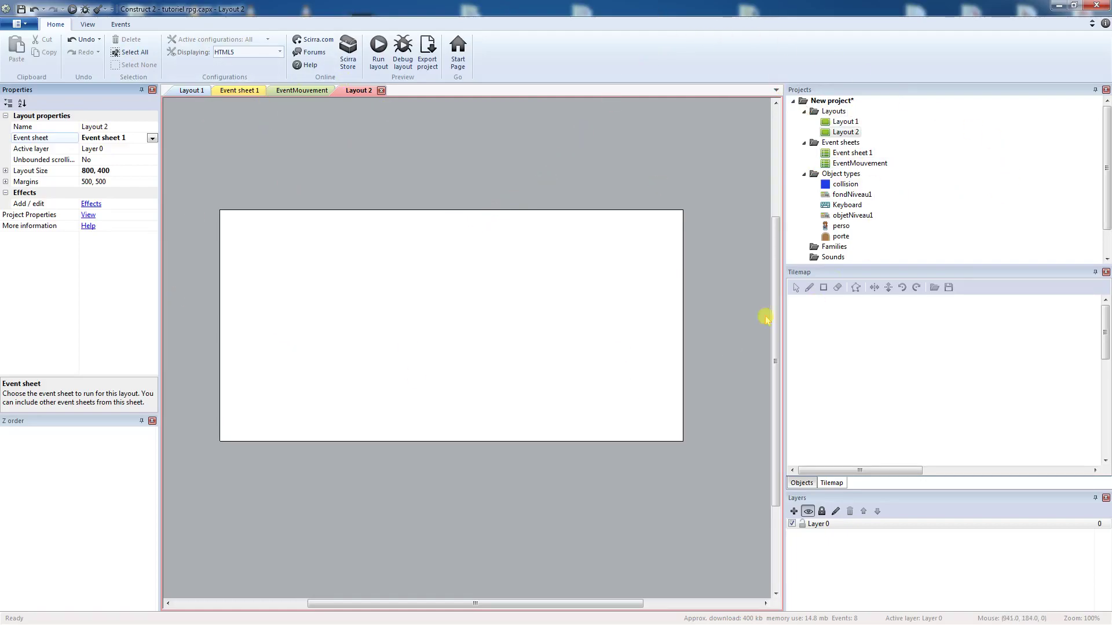
Insert a Sprite object named entree on Layout 1 beside the house and fill its image with solid pink
left_click(192, 90)
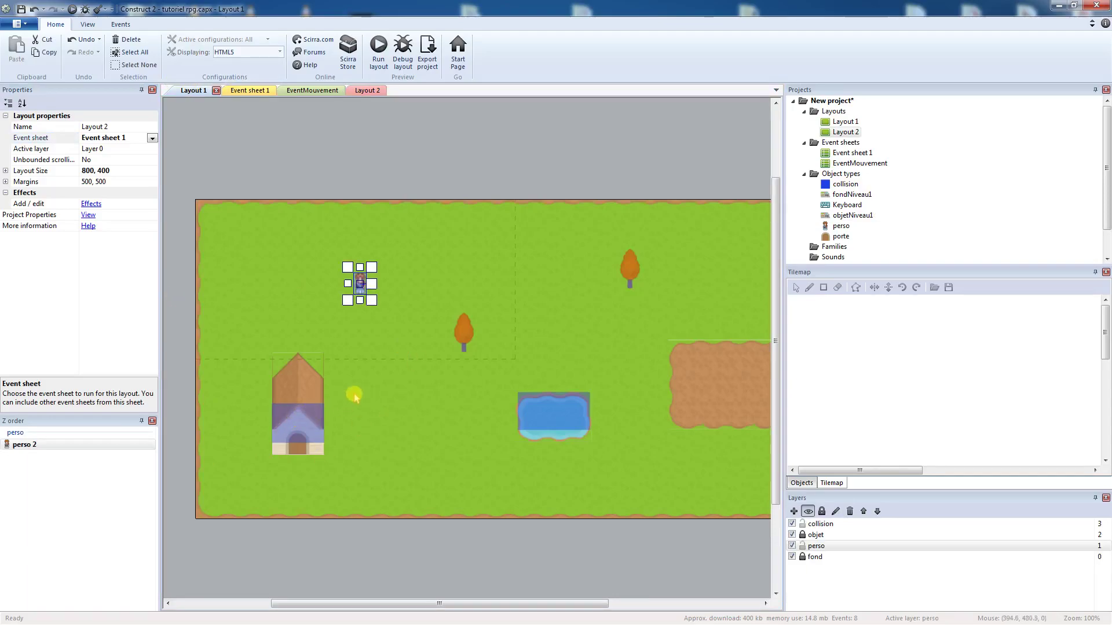
right_click(385, 405)
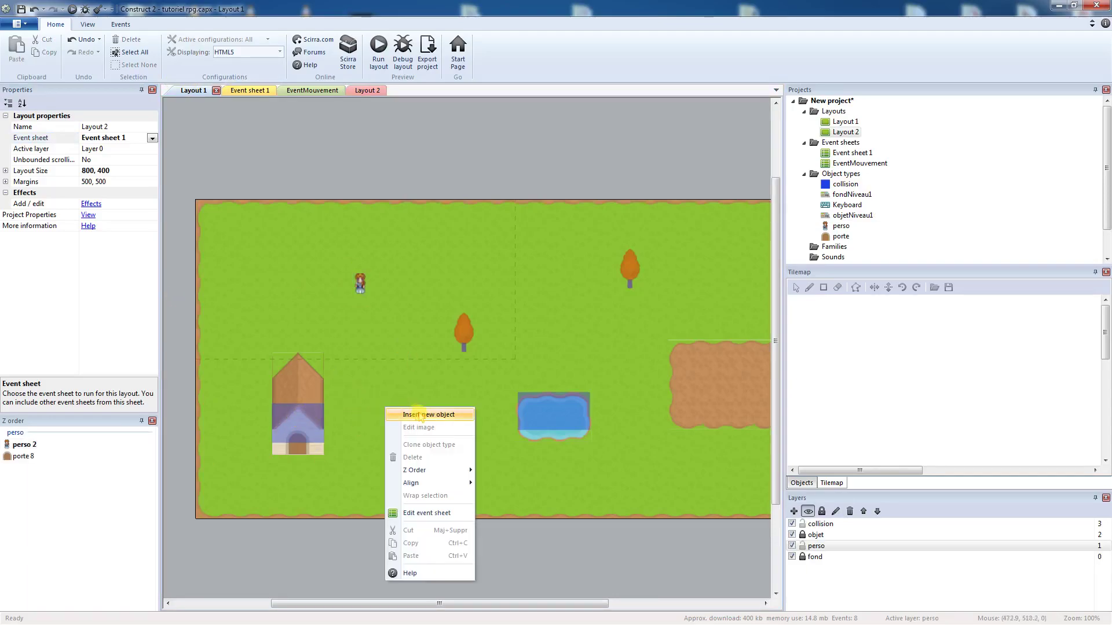
left_click(421, 415)
left_click(397, 411)
left_click(282, 433)
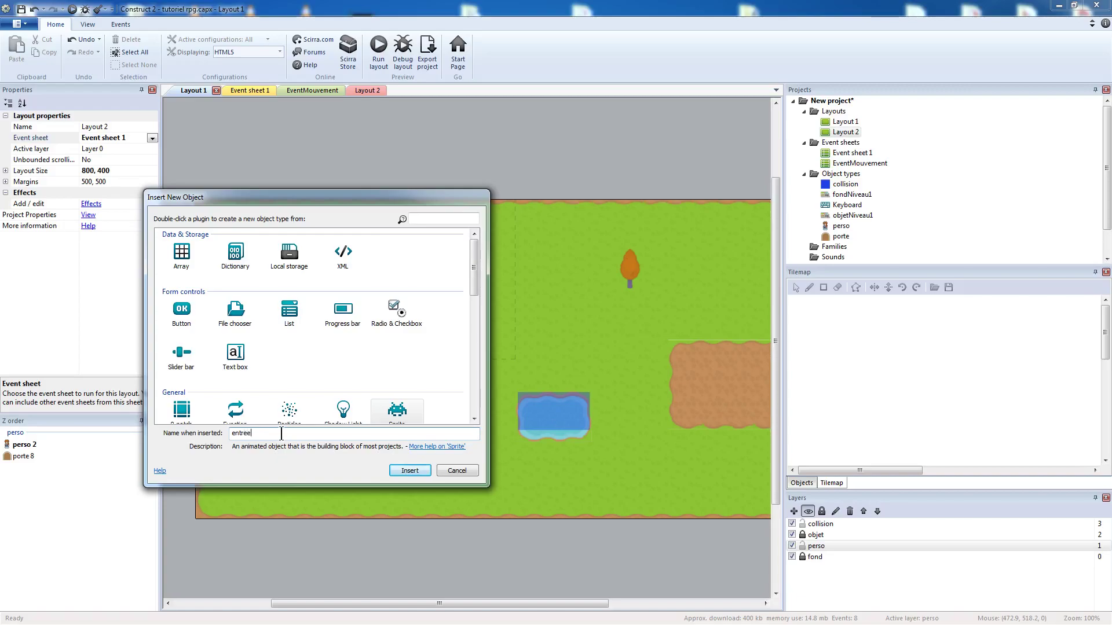
key("Return")
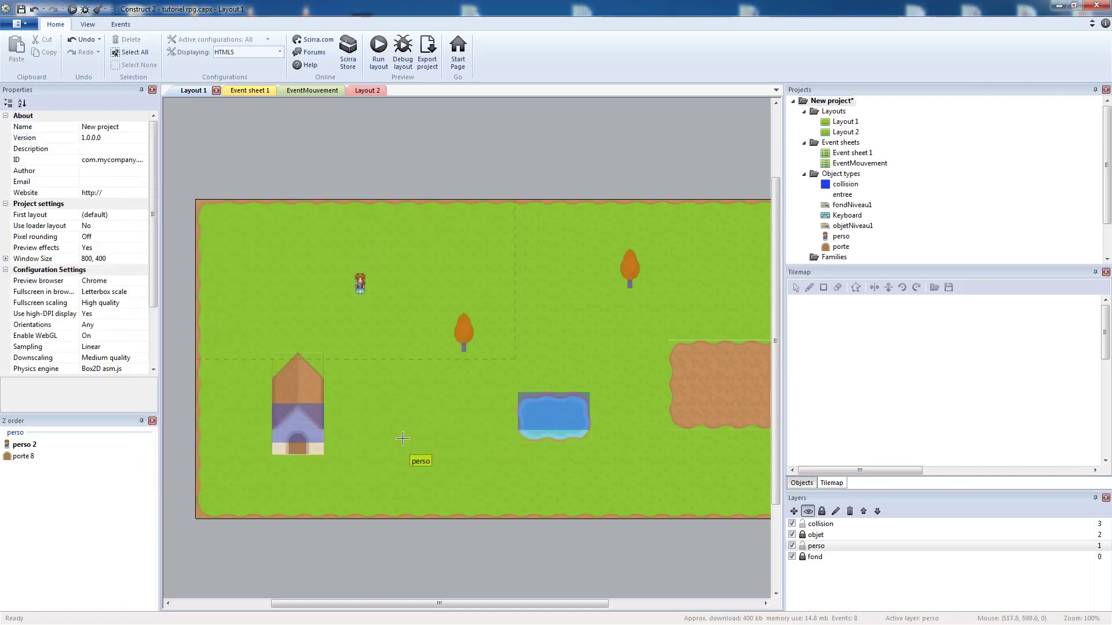
left_click(402, 439)
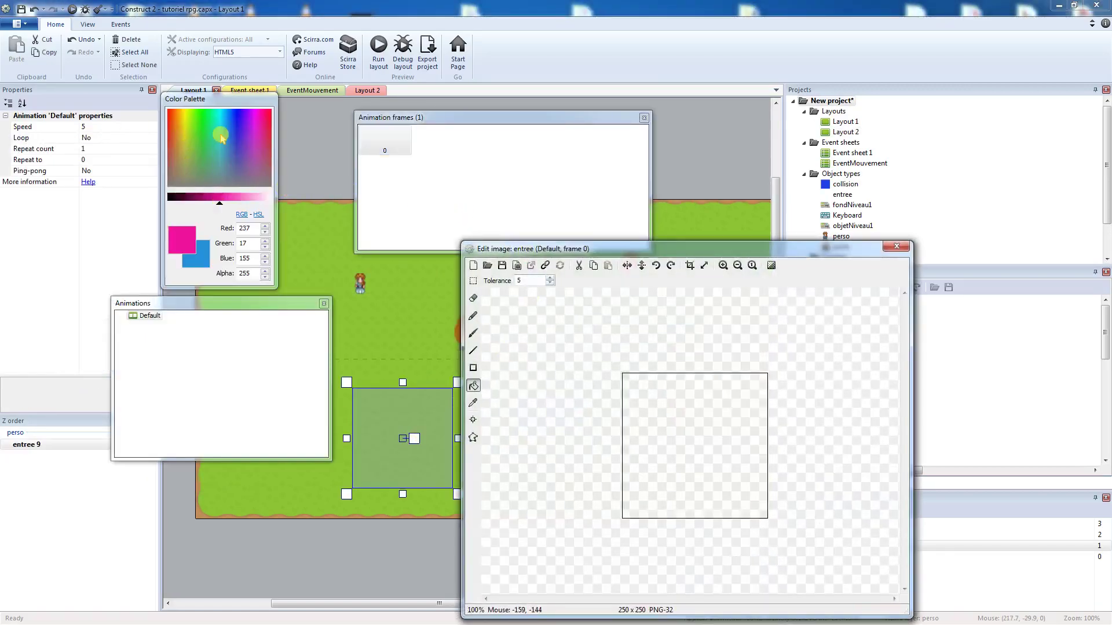
left_click(682, 463)
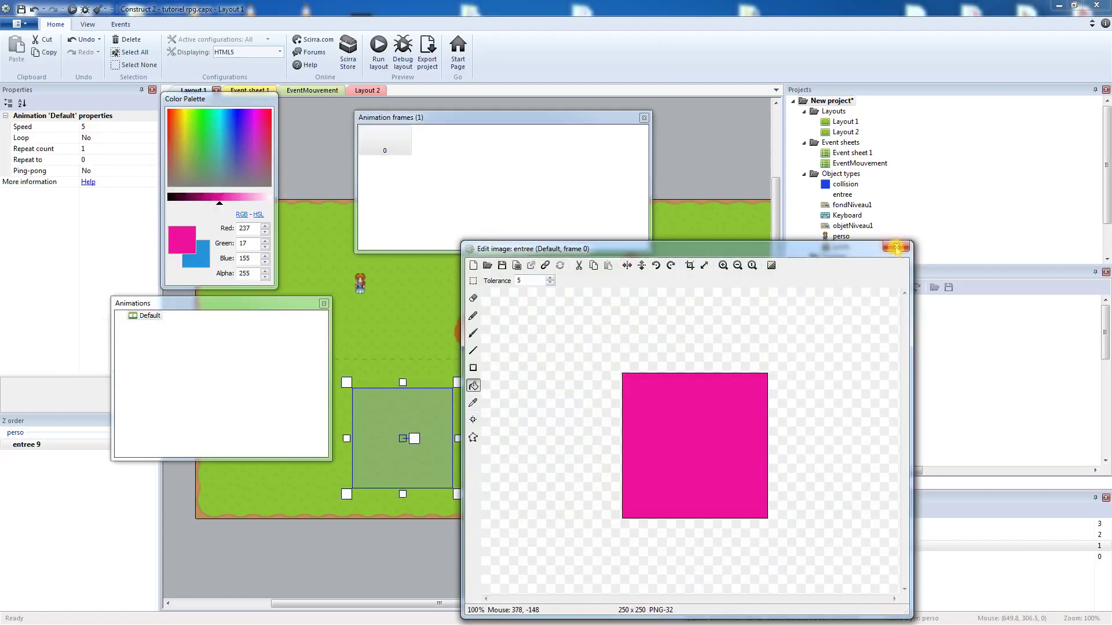
left_click(896, 247)
Shrink the entree sprite to about 67 x 59 over the house door and set its opacity to 50
left_click_drag(348, 383, 289, 435)
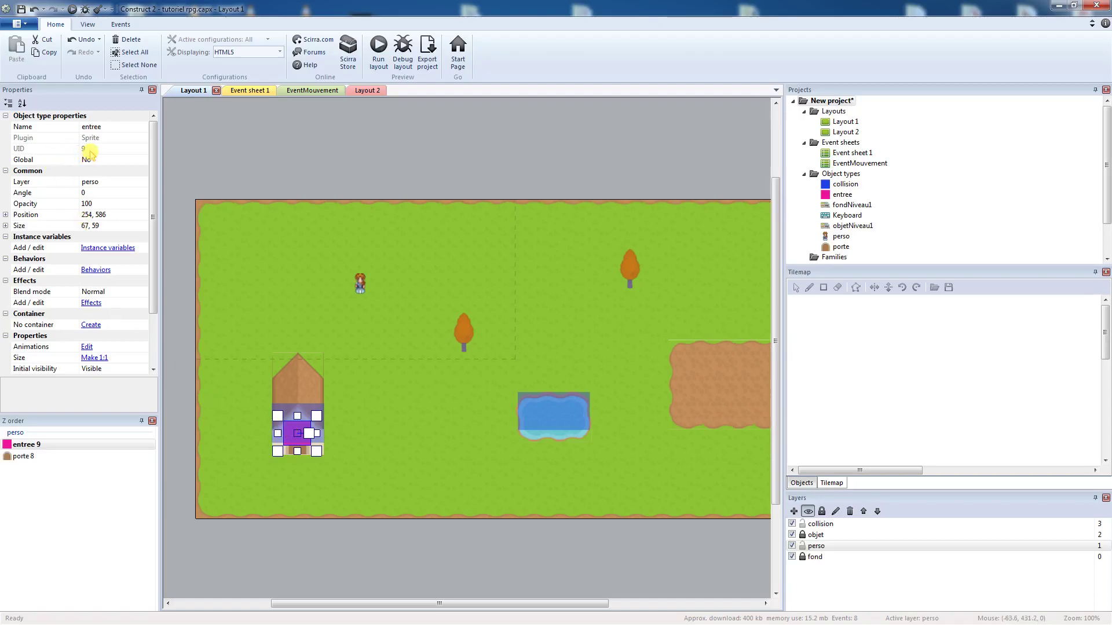
left_click(92, 204)
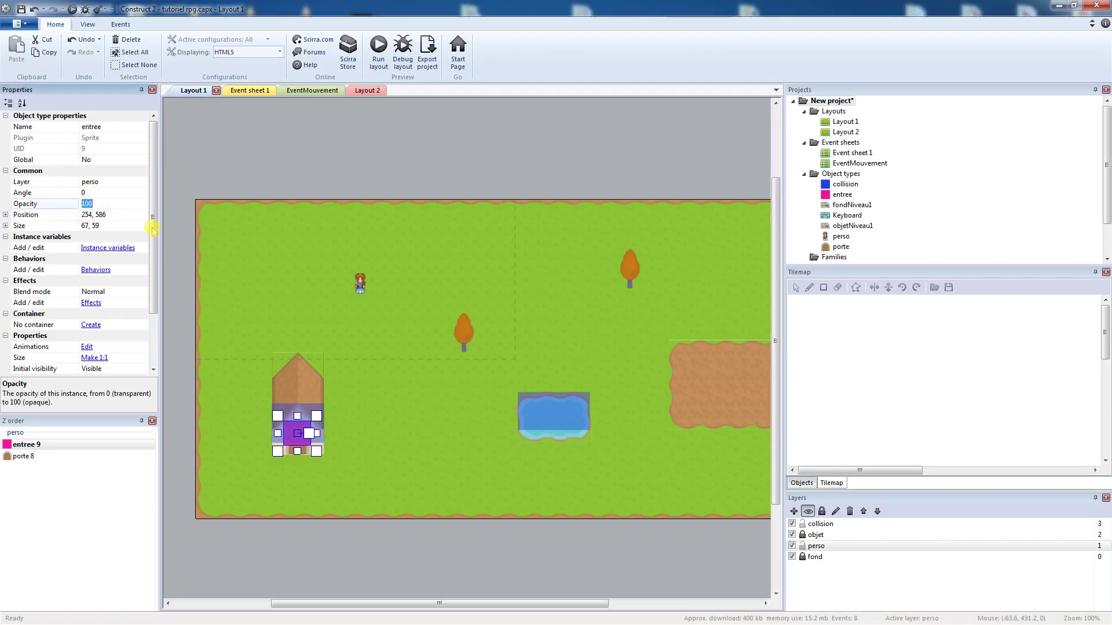
key("Return")
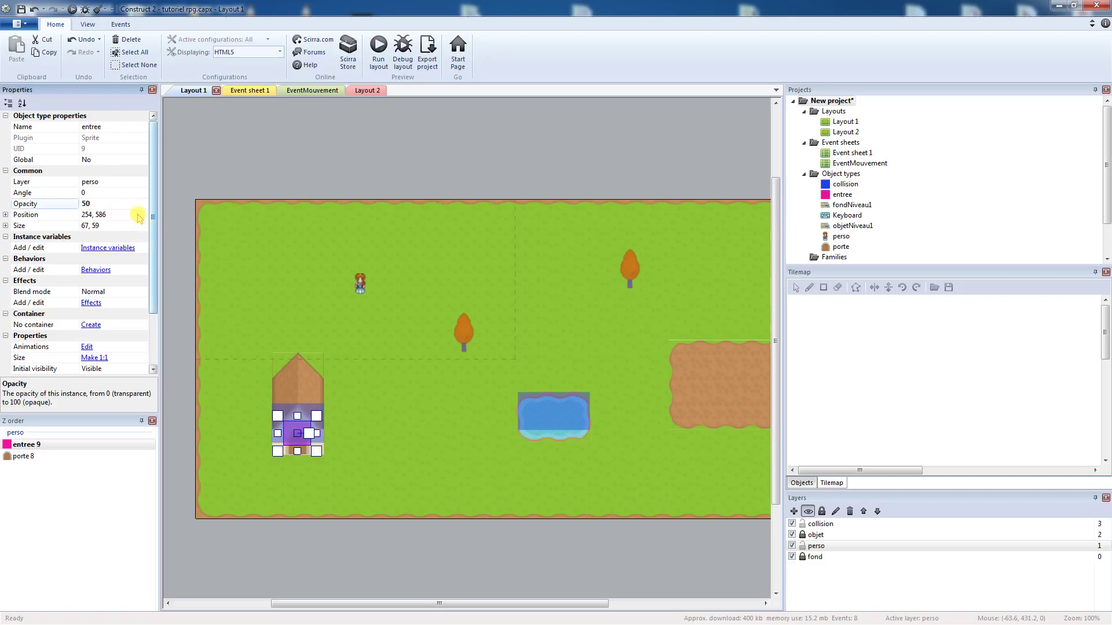
Move the entree sprite over the house door to about 261, 592
left_click(439, 491)
left_click(303, 434)
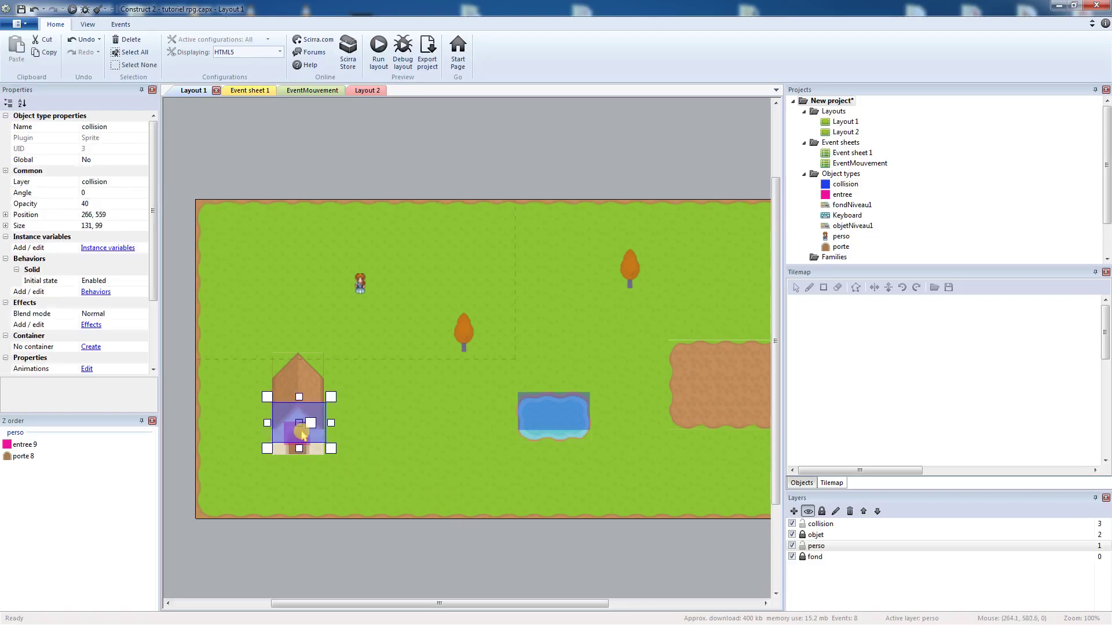
left_click_drag(302, 435, 301, 435)
left_click(351, 477)
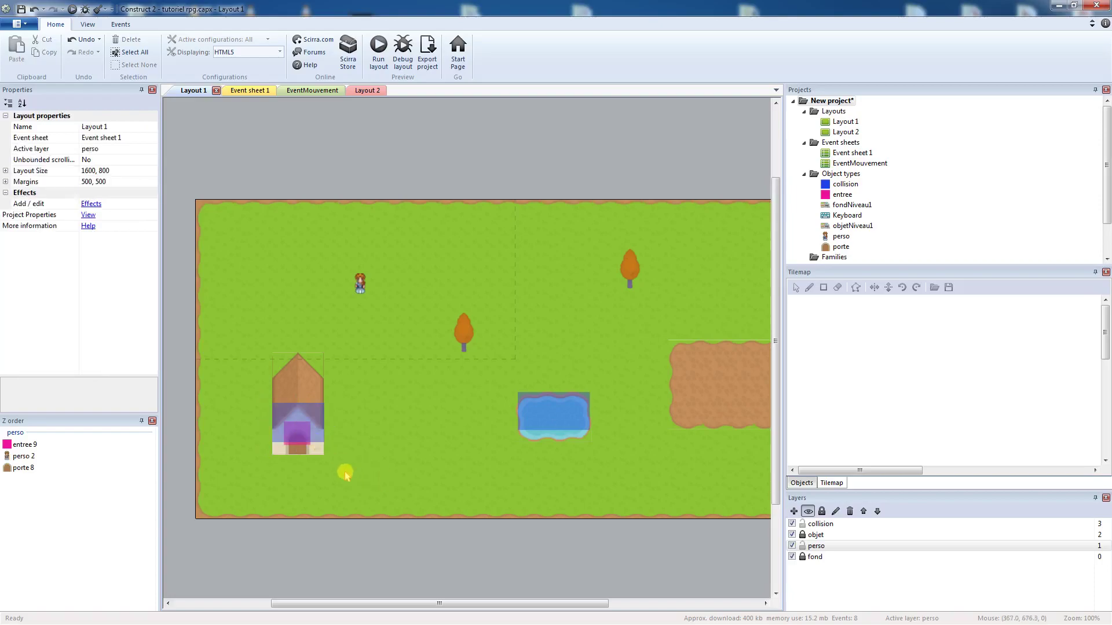
left_click(303, 448)
left_click_drag(303, 448, 305, 451)
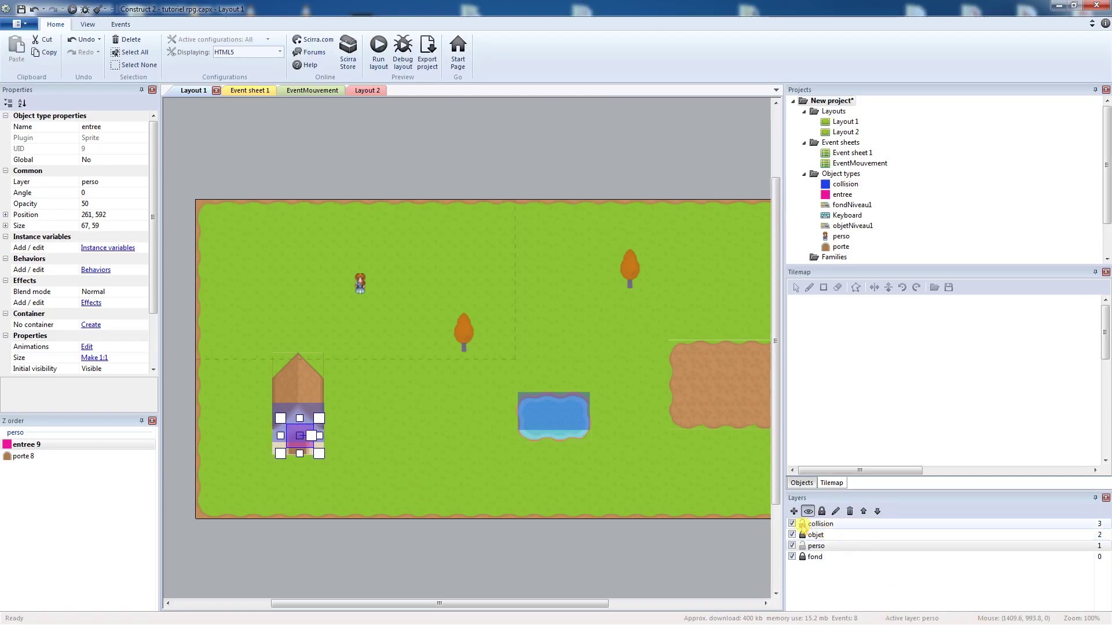
Lock and hide the collision layer, and reposition the entree sprite over the house door at about 255, 586
left_click(802, 524)
left_click(793, 524)
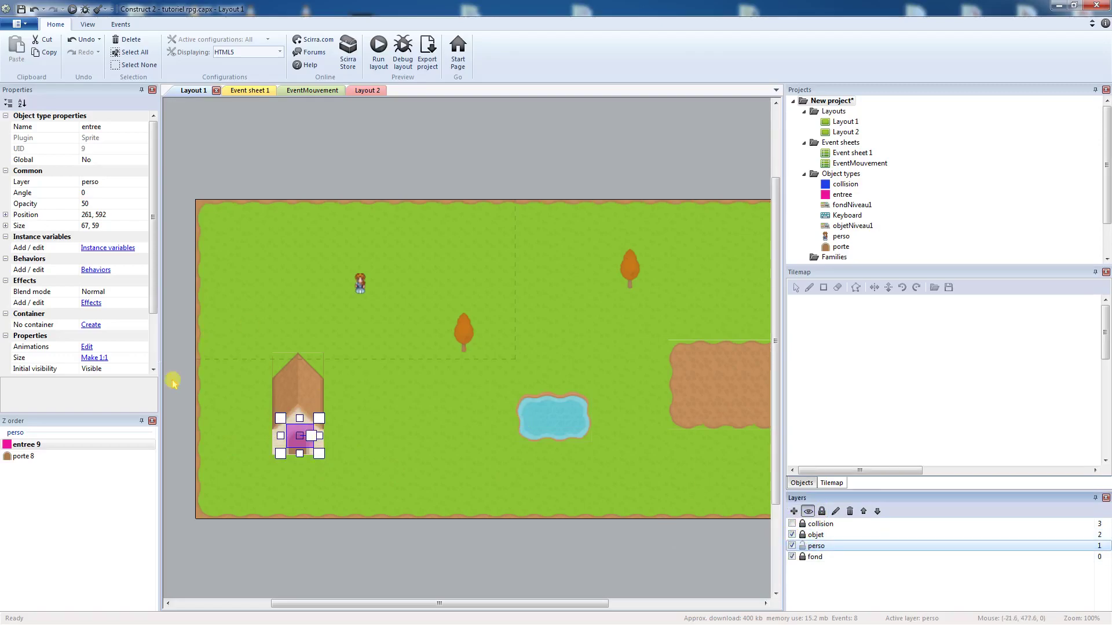
left_click_drag(297, 434, 293, 432)
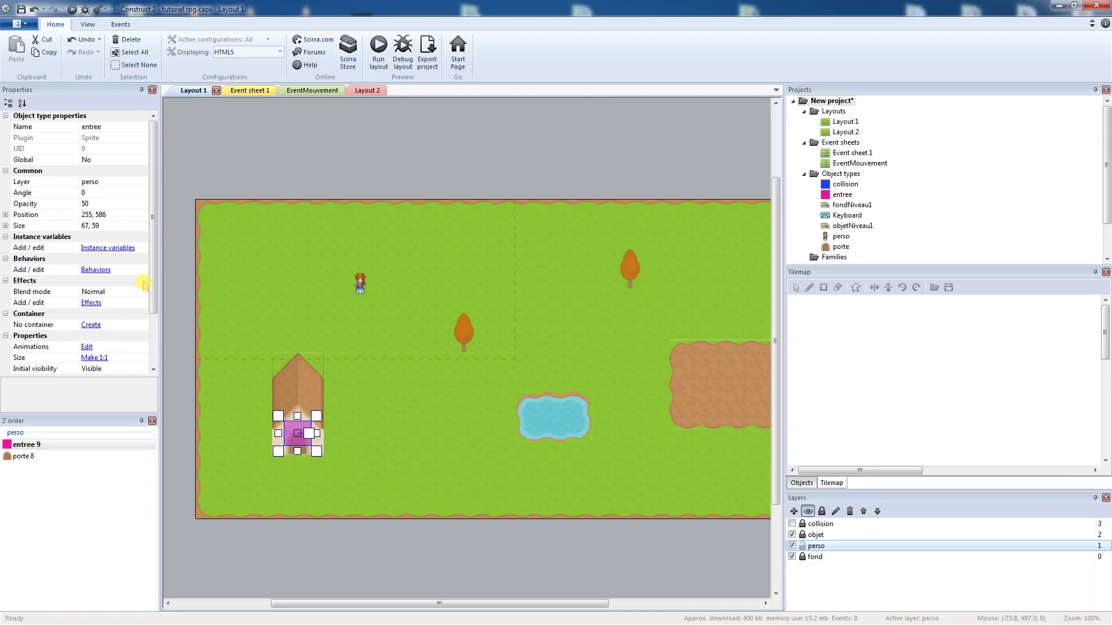
Set the entree sprite's initial visibility to Invisible
scroll(148, 286, "down", 2)
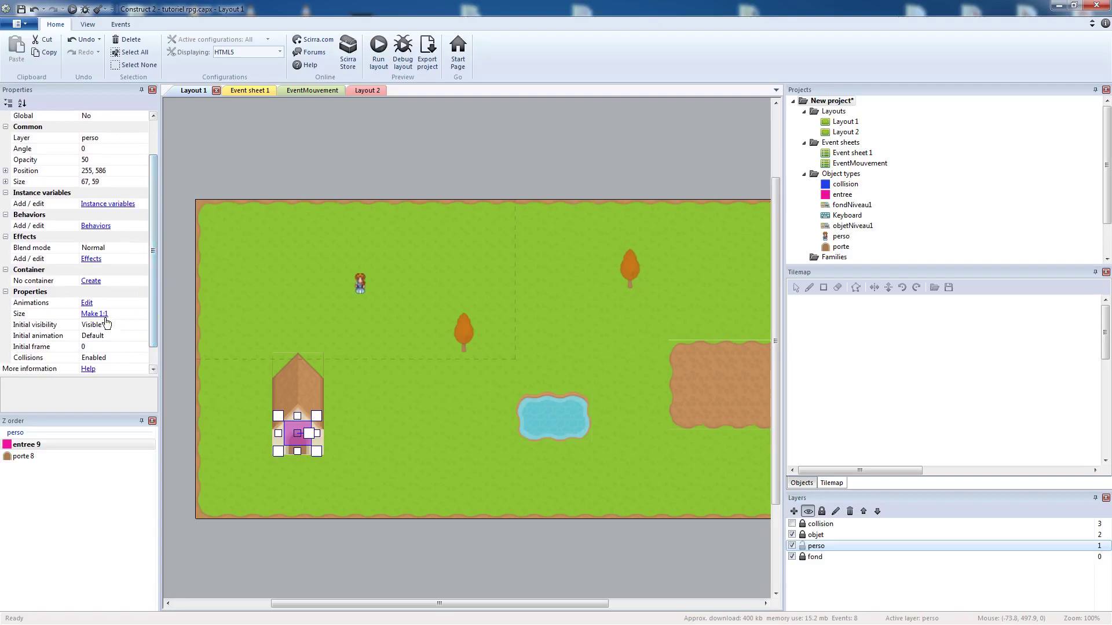
left_click(106, 324)
left_click(142, 325)
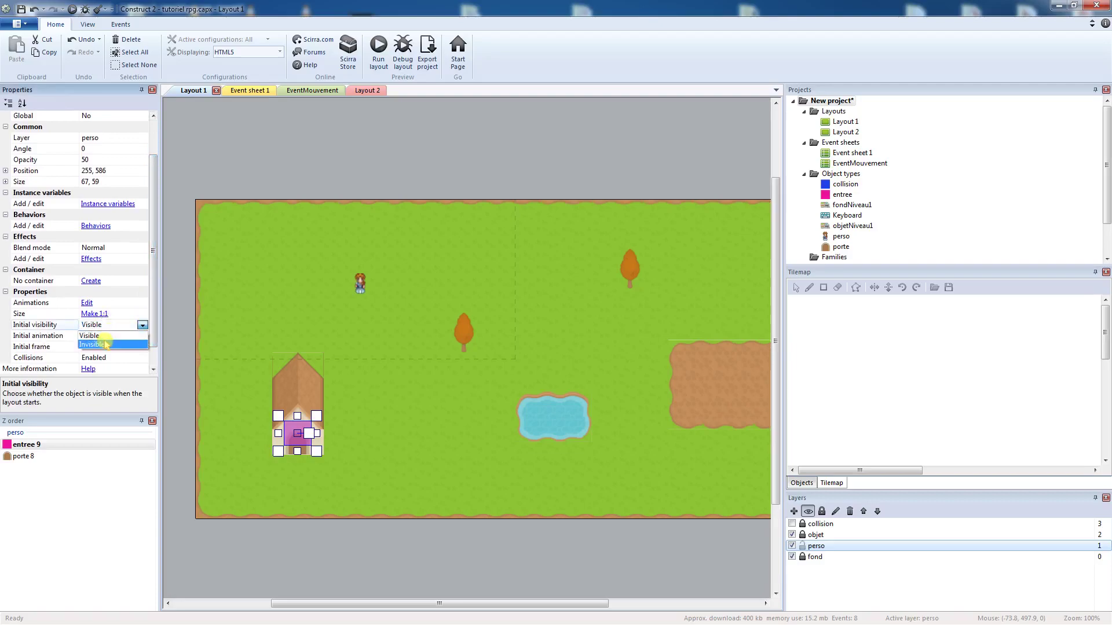
left_click(113, 347)
left_click(443, 173)
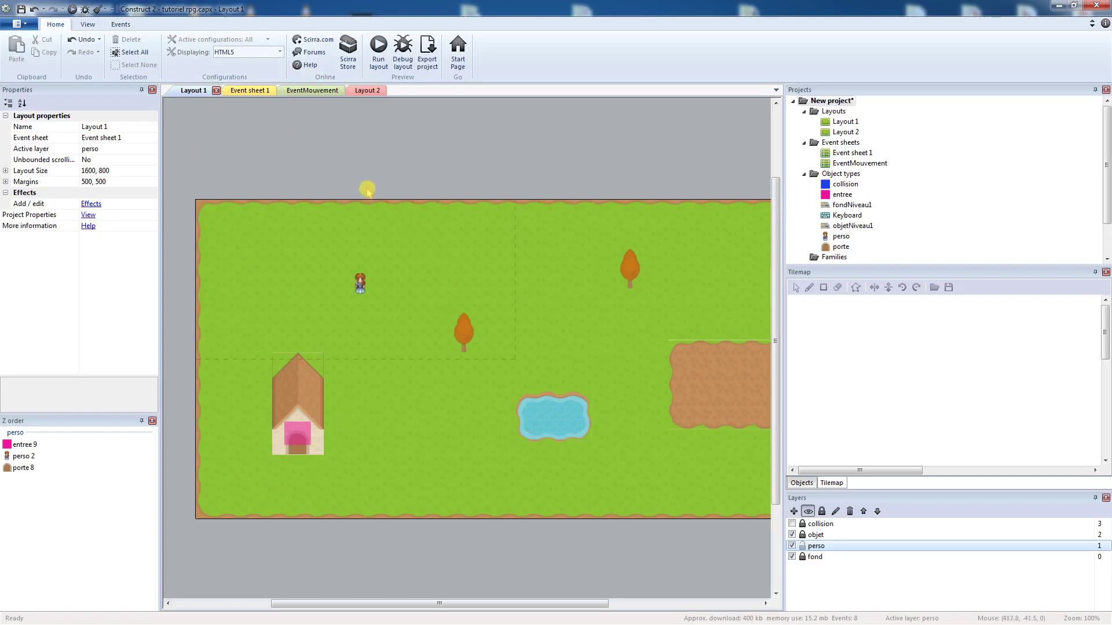
Insert a new Tilemap object on Layer 0 of Layout 2
left_click(367, 91)
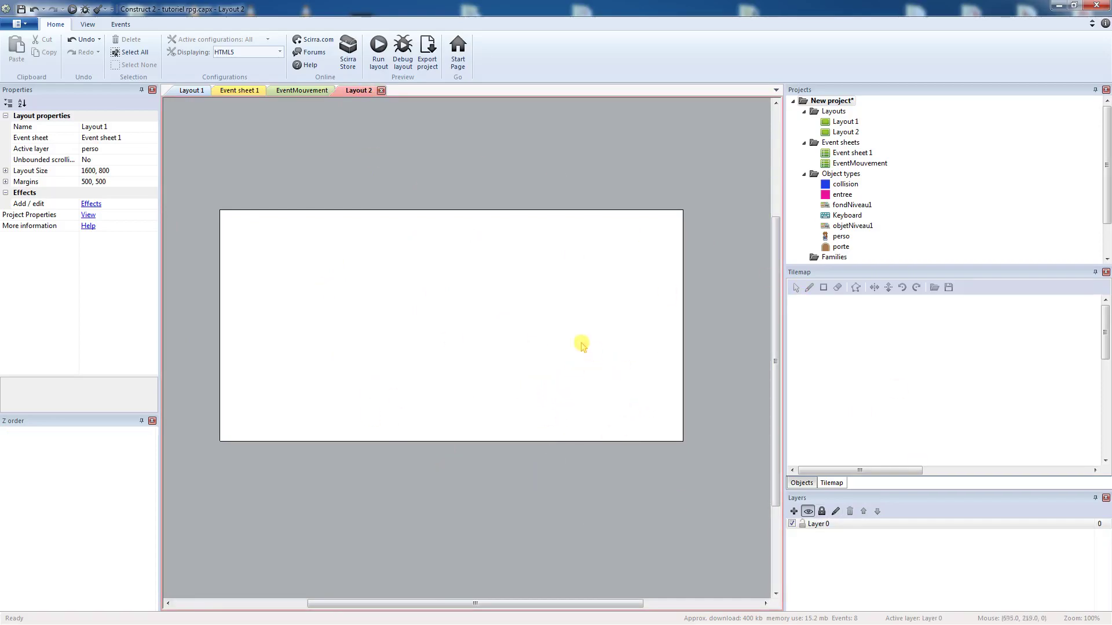
right_click(454, 336)
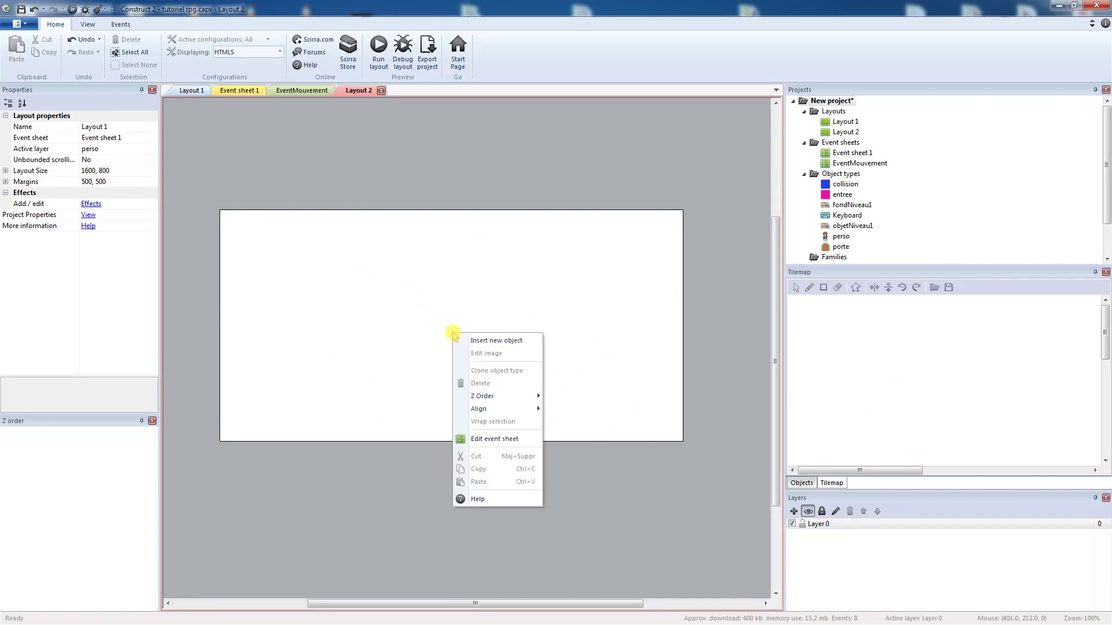
left_click(496, 341)
scroll(474, 305, "down", 3)
scroll(474, 304, "down", 3)
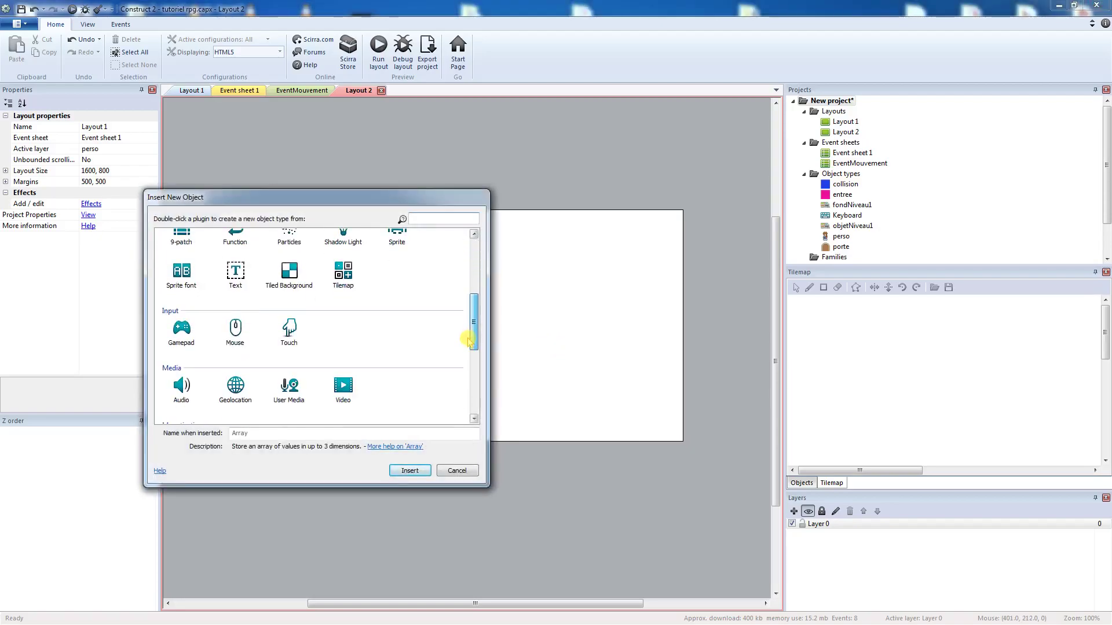
left_click(343, 323)
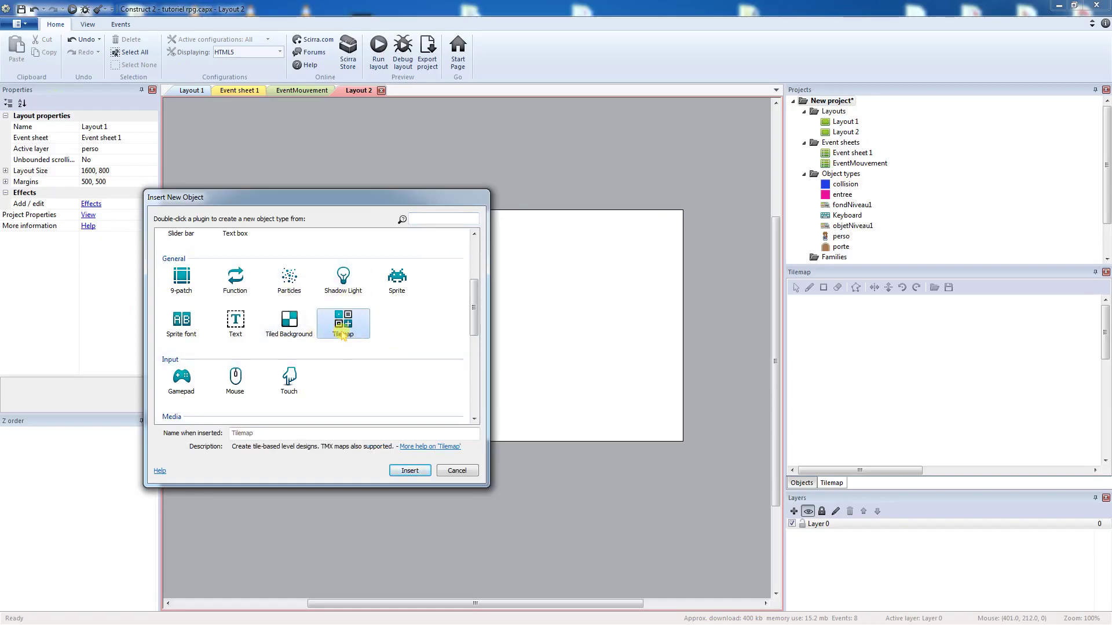
left_click(409, 470)
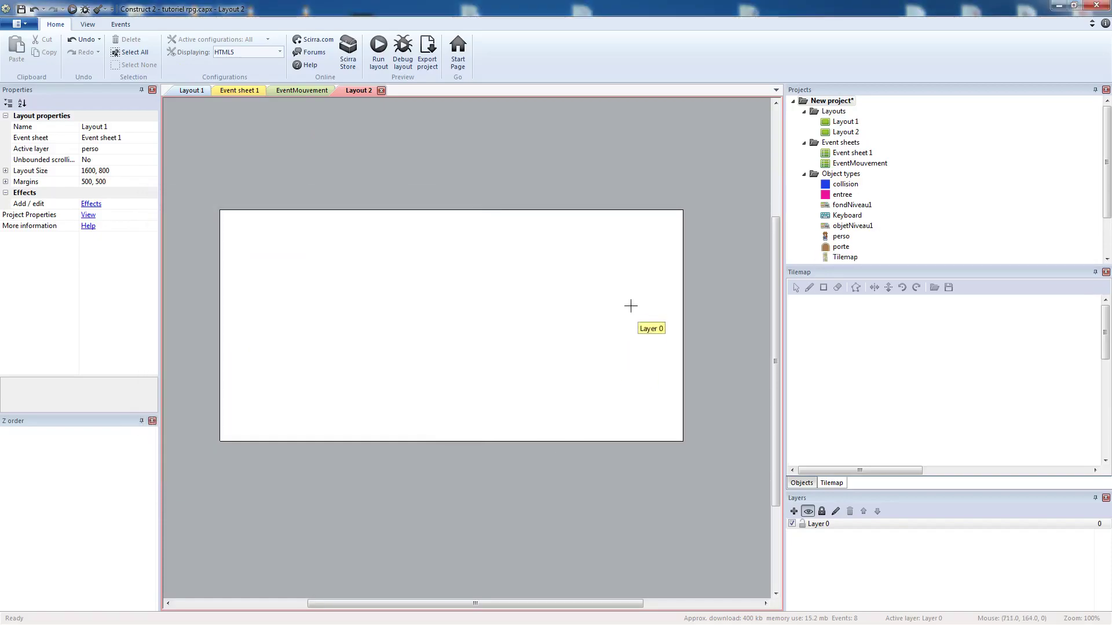
left_click(488, 281)
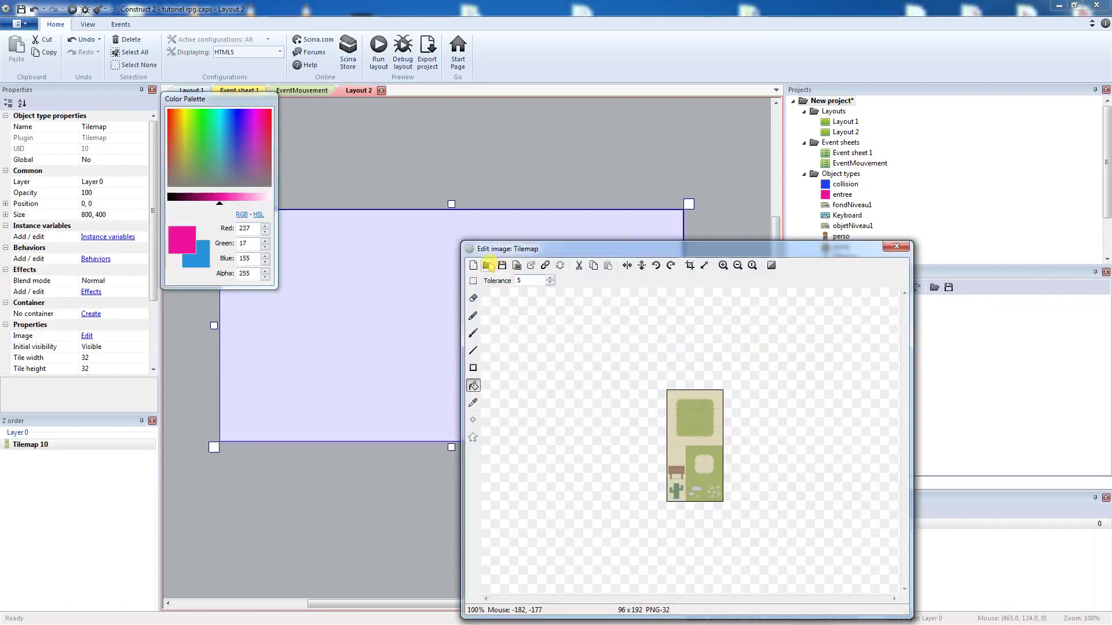
Load roguelikeSheet_transparent.png as the tilemap's image and close the image editor
left_click(488, 266)
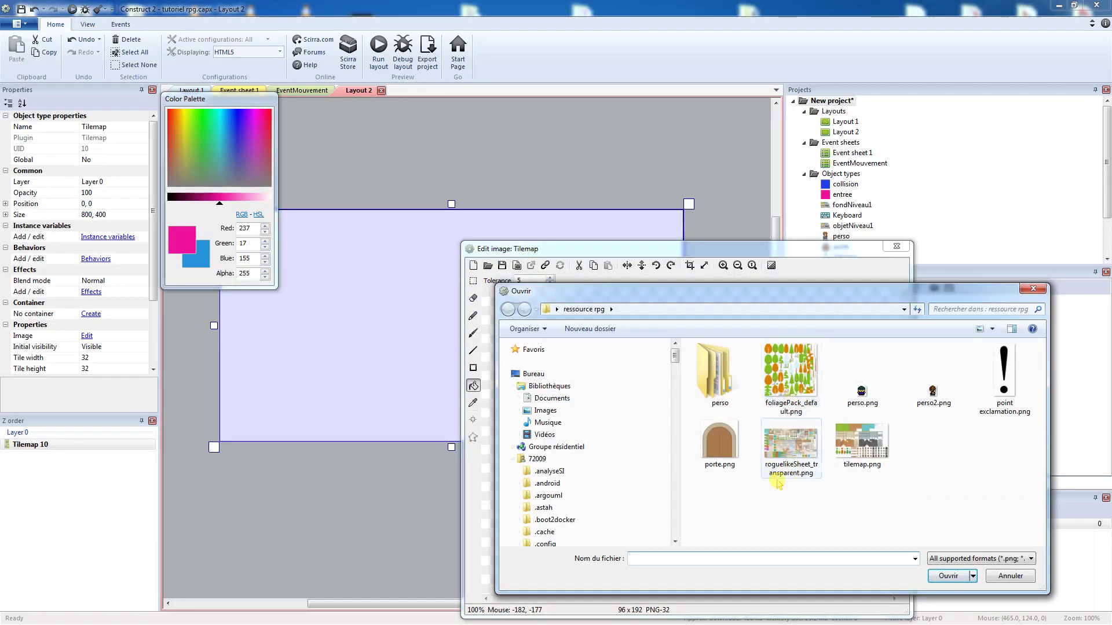
left_click(781, 447)
left_click(950, 575)
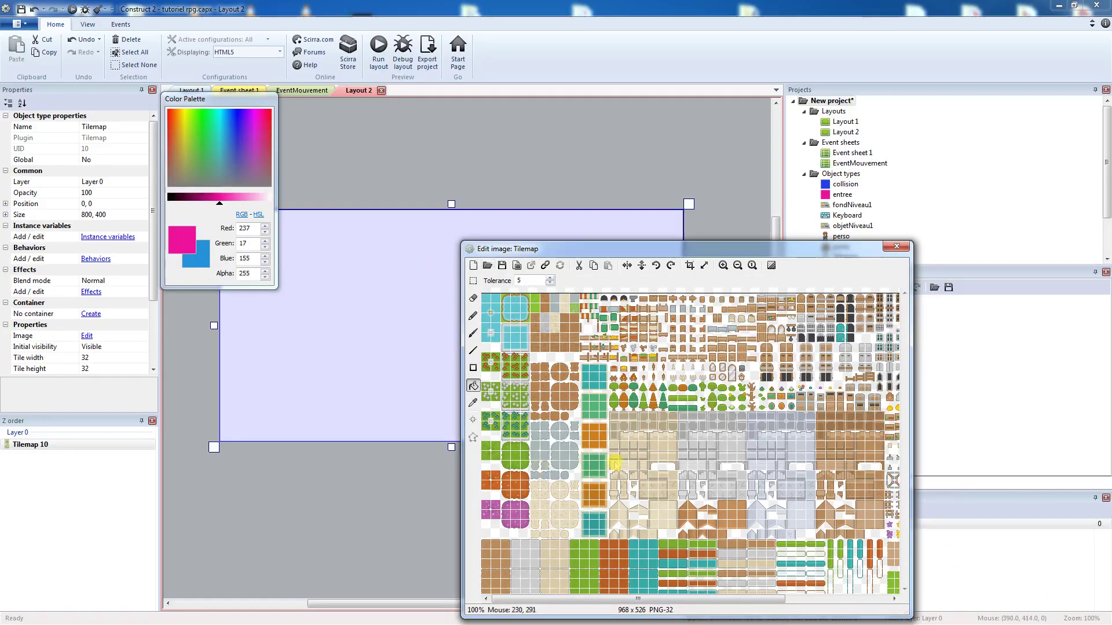
left_click(896, 246)
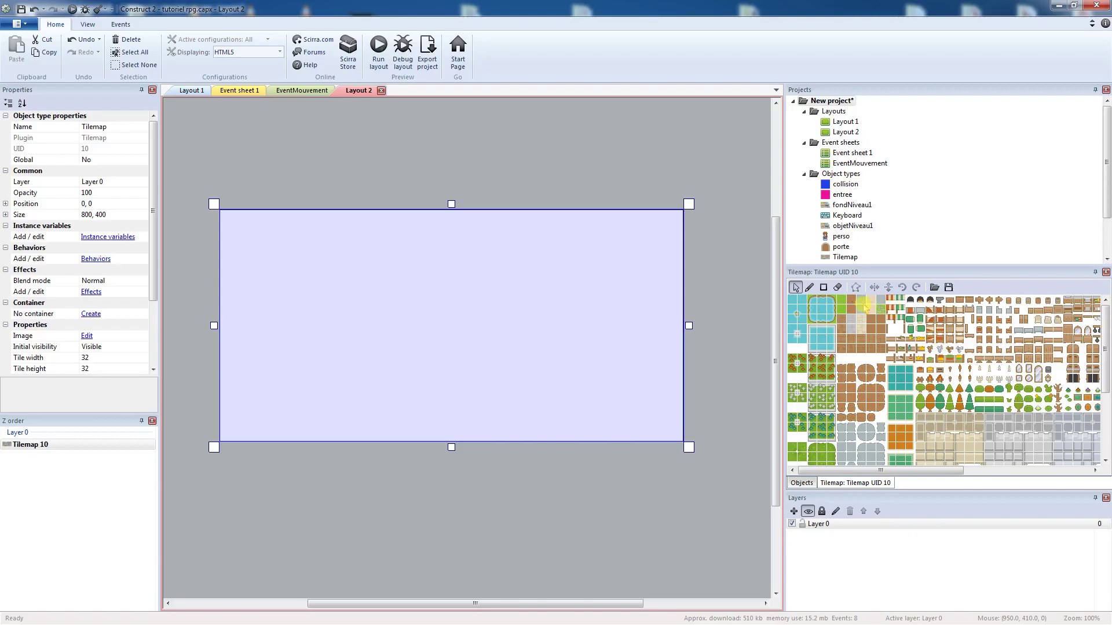
Try painting one white-flower tile on the tilemap with the pencil, and undo it
left_click(809, 288)
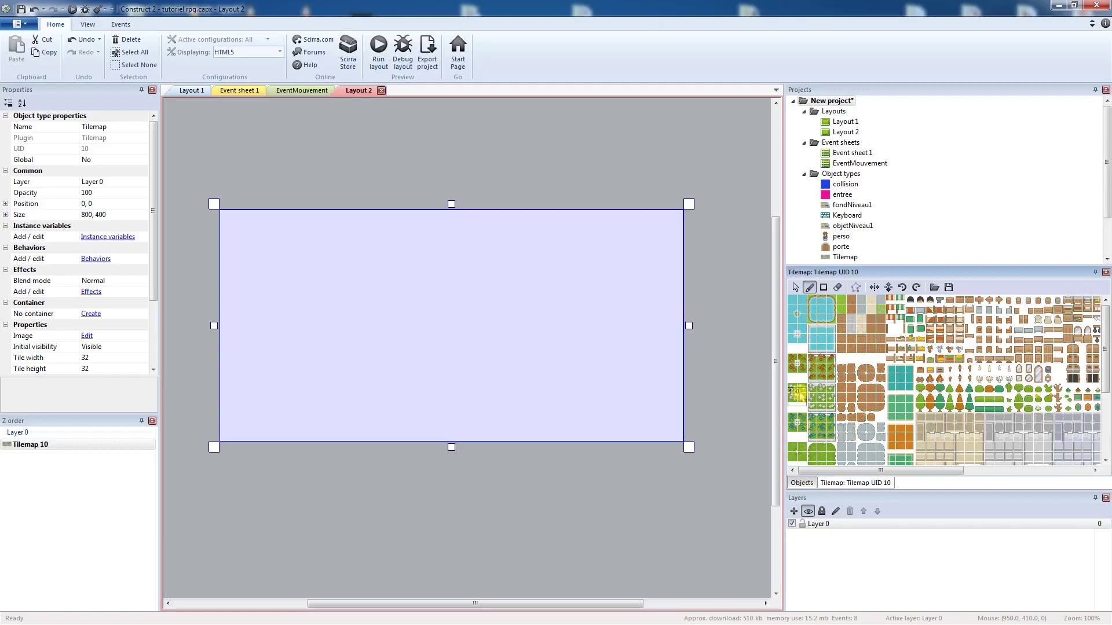
left_click(797, 396)
left_click(359, 292)
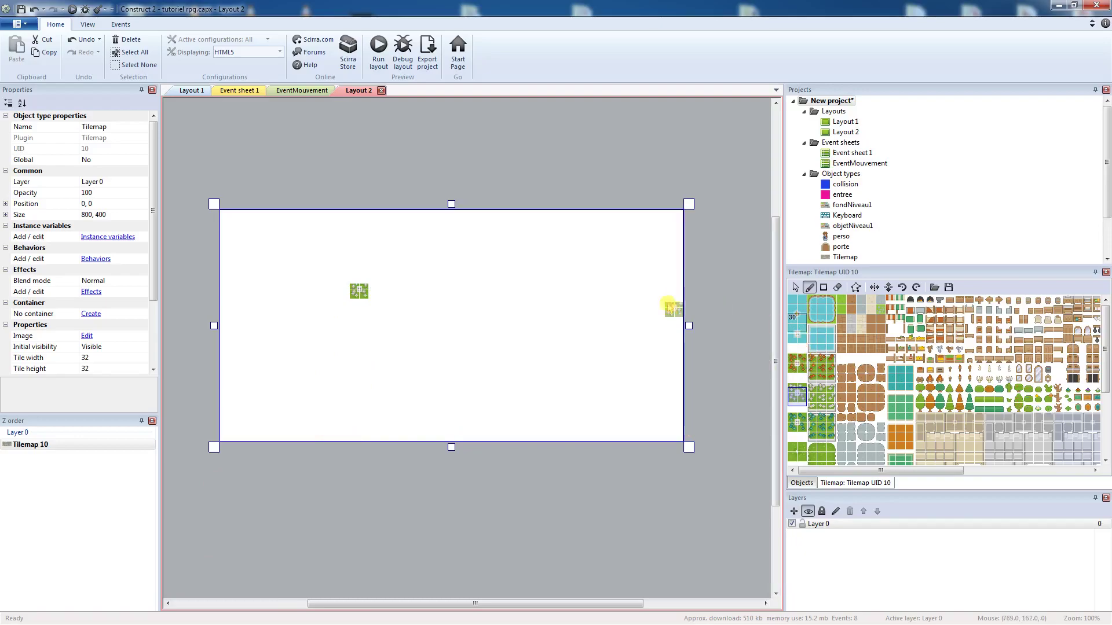
key("ctrl+z")
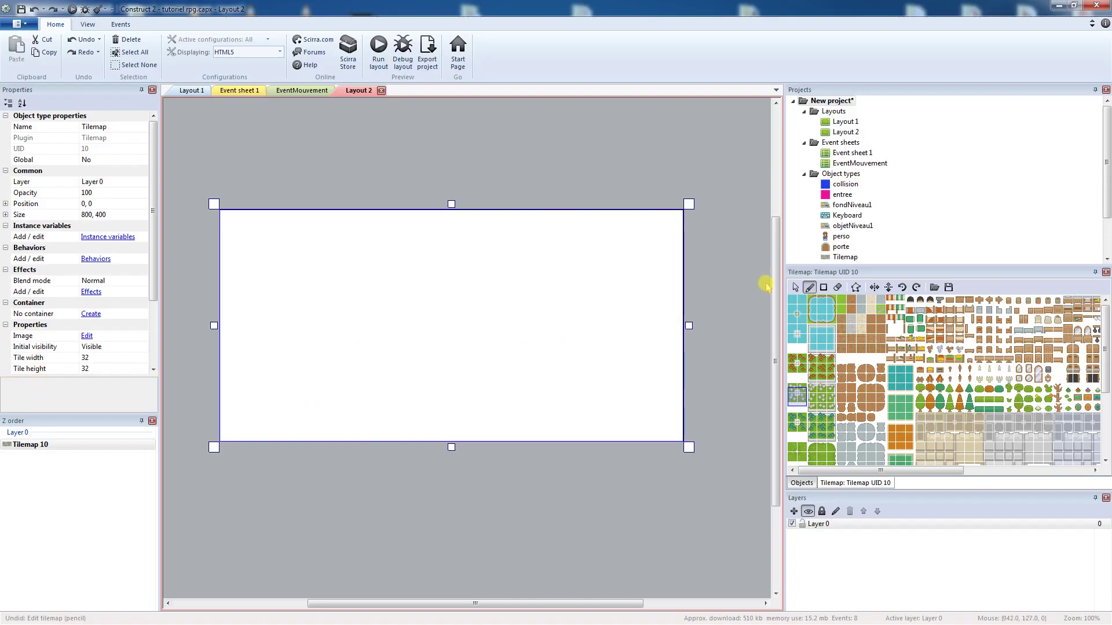
left_click(795, 287)
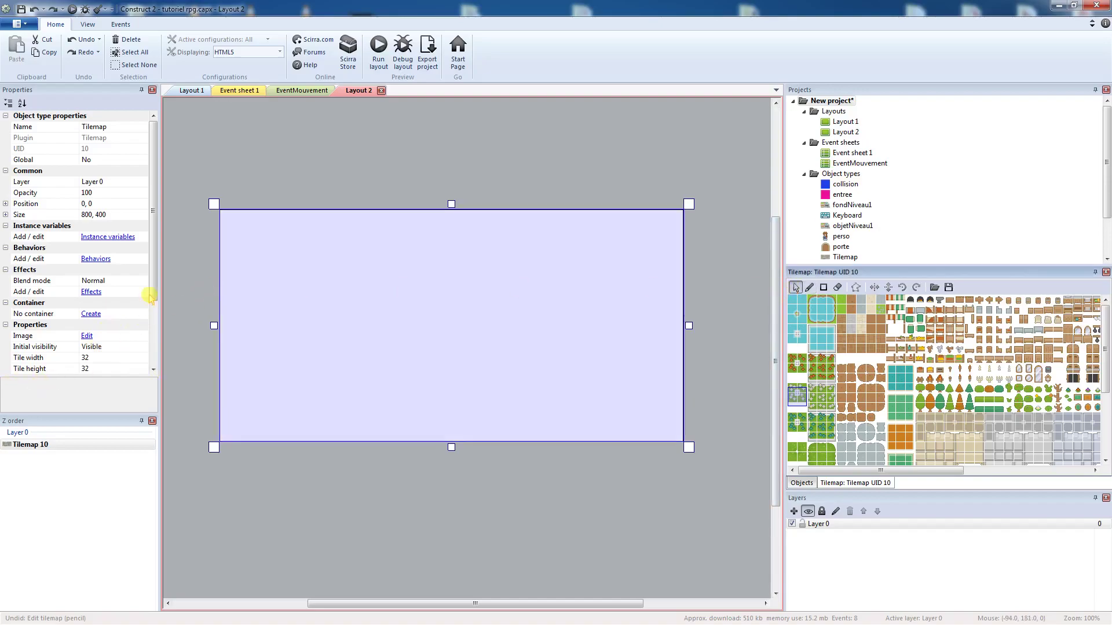
Set the tilemap's tile width and tile height to 16
scroll(149, 299, "down", 3)
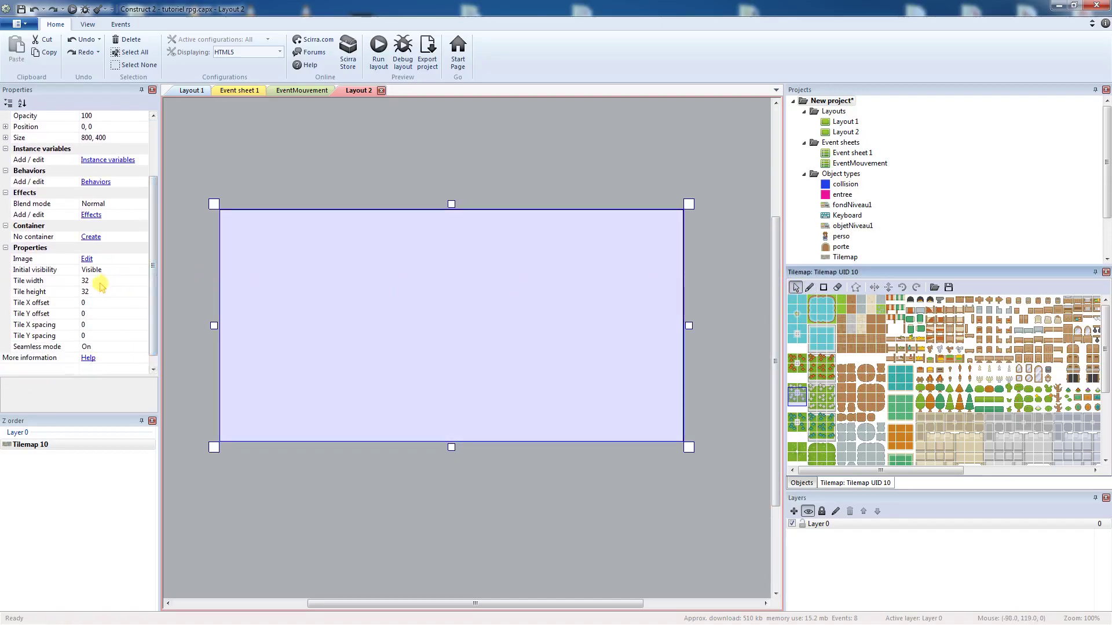
left_click(94, 282)
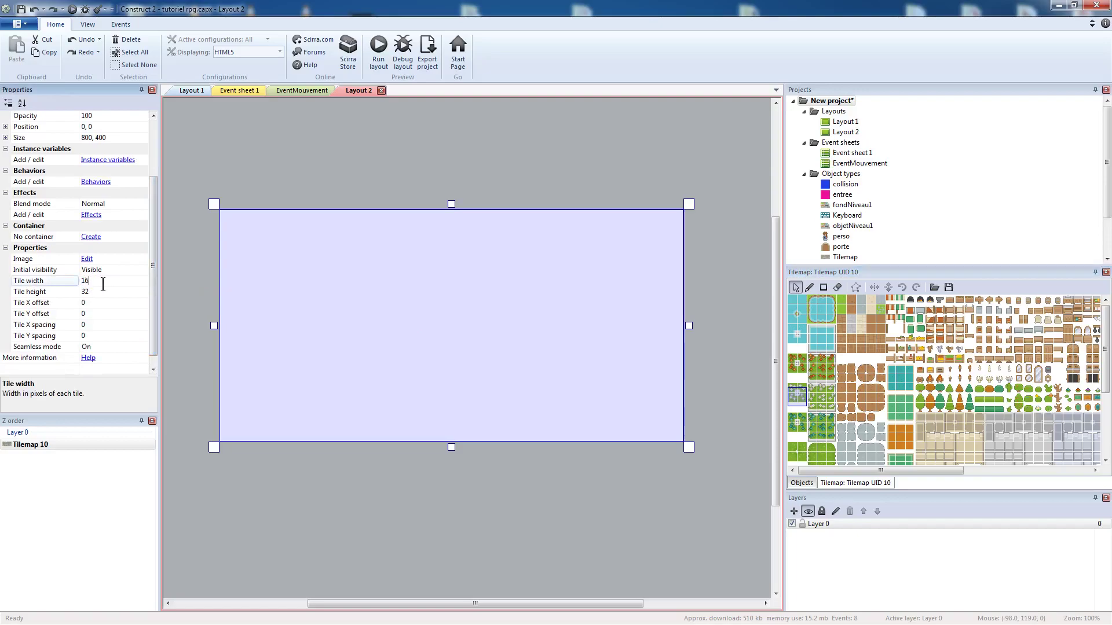
left_click(98, 292)
left_click(99, 291)
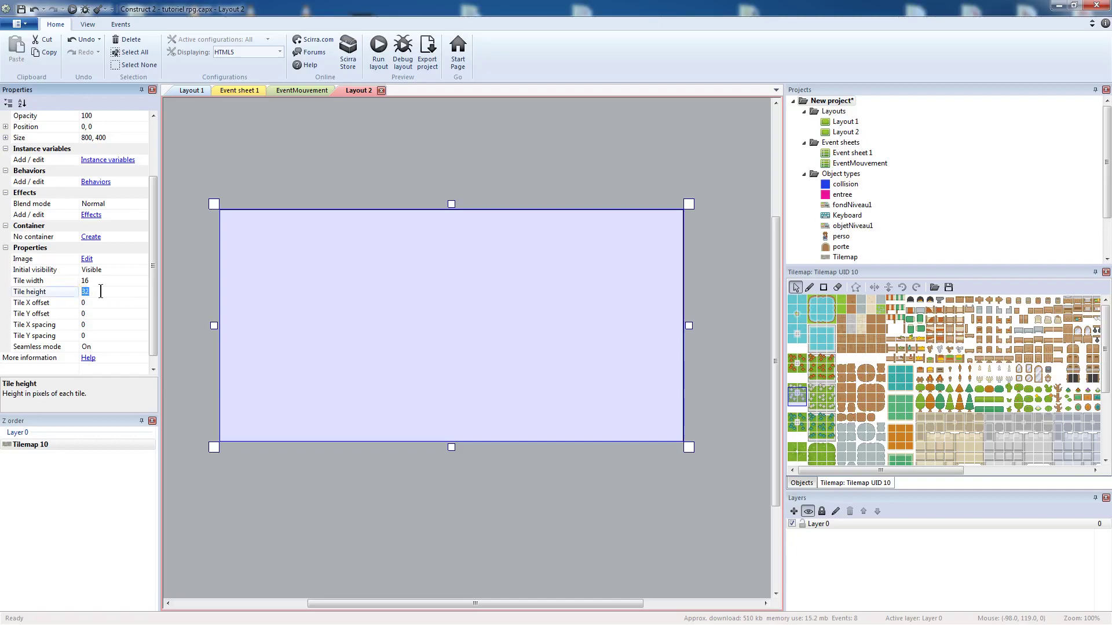
left_click(239, 263)
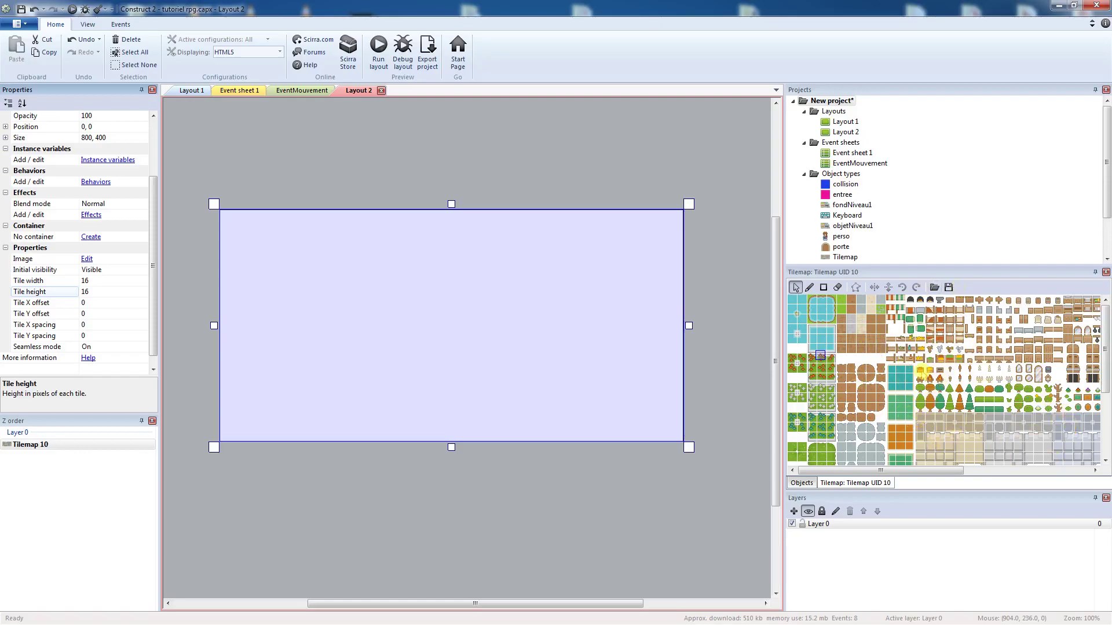
Set the tileset's zoom level to 2x
right_click(922, 371)
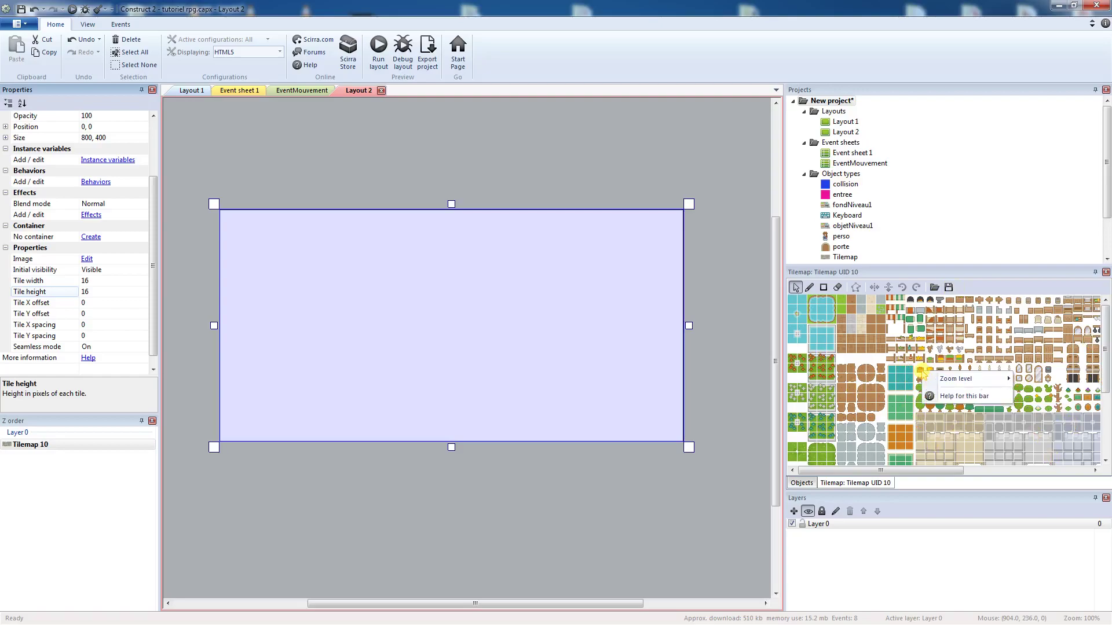
mouse_move(942, 379)
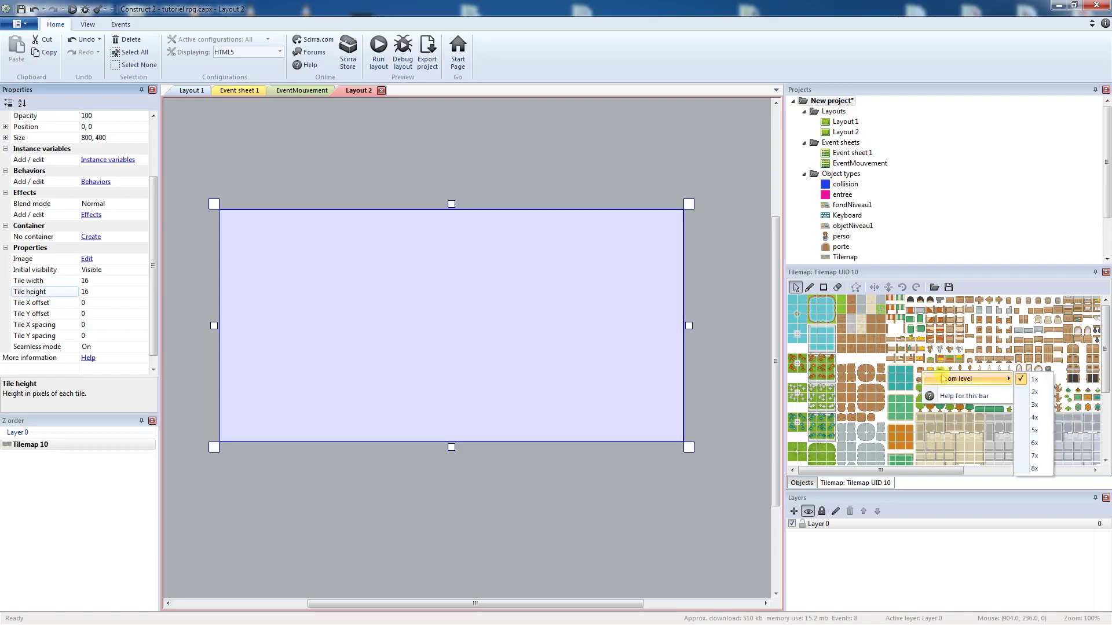
left_click(1034, 393)
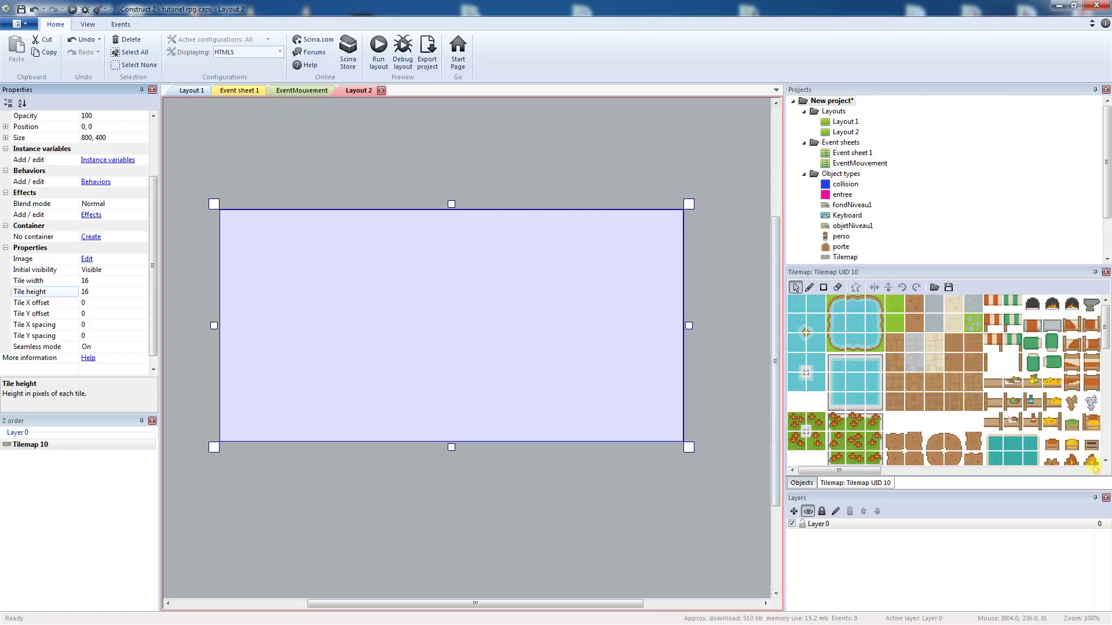
Try painting one brown floor tile on the tilemap with the pencil, and undo it
left_click(886, 383)
left_click(397, 325)
left_click(809, 288)
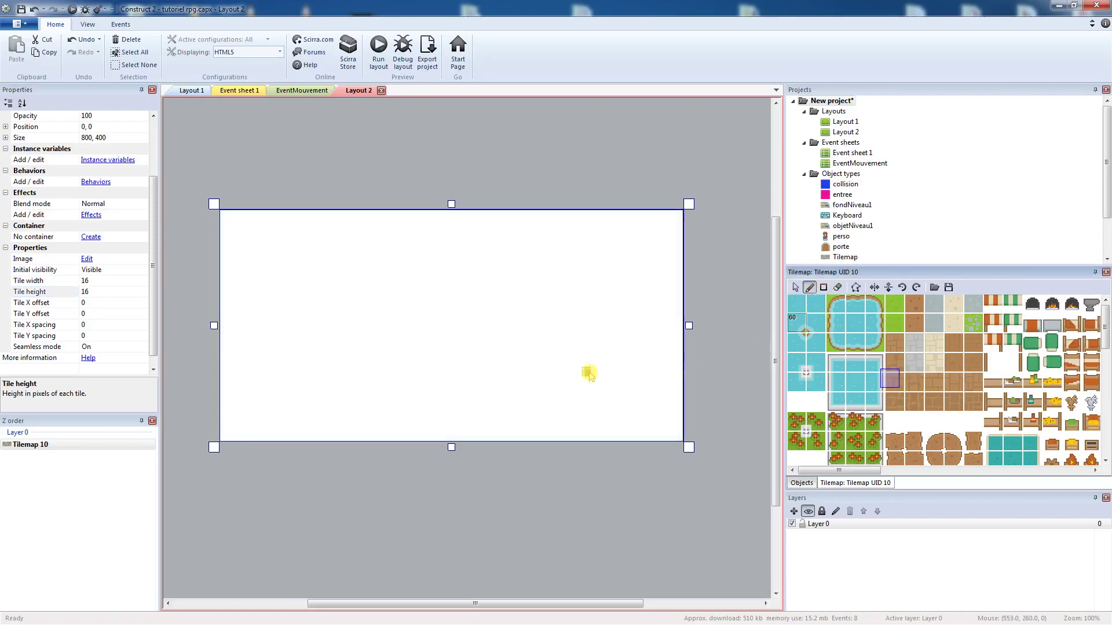
left_click(390, 349)
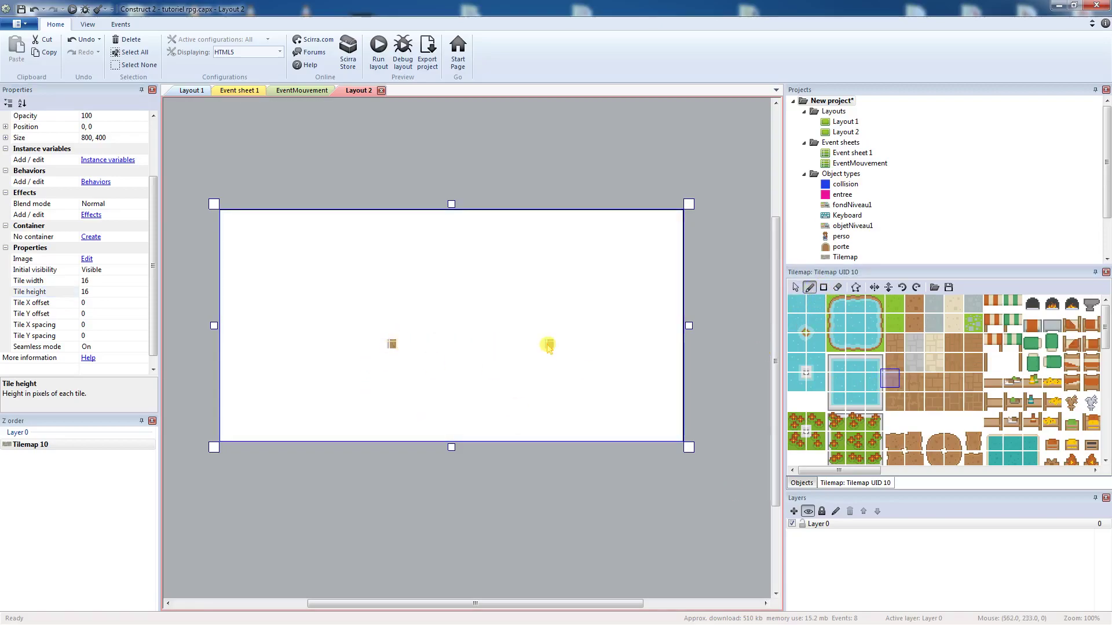
key("ctrl+z")
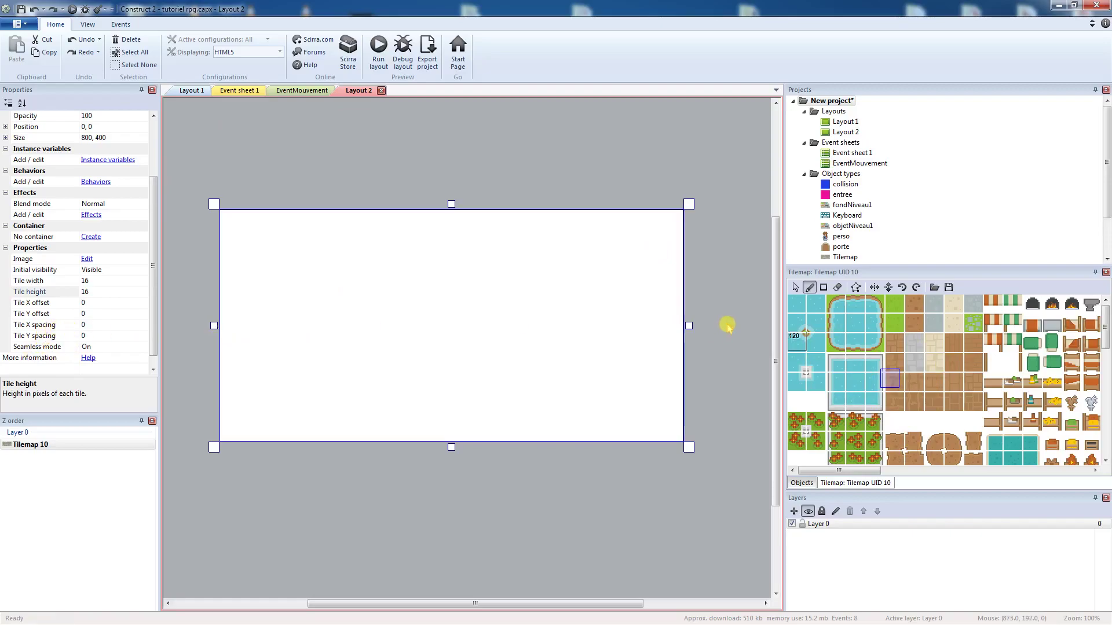
left_click(795, 287)
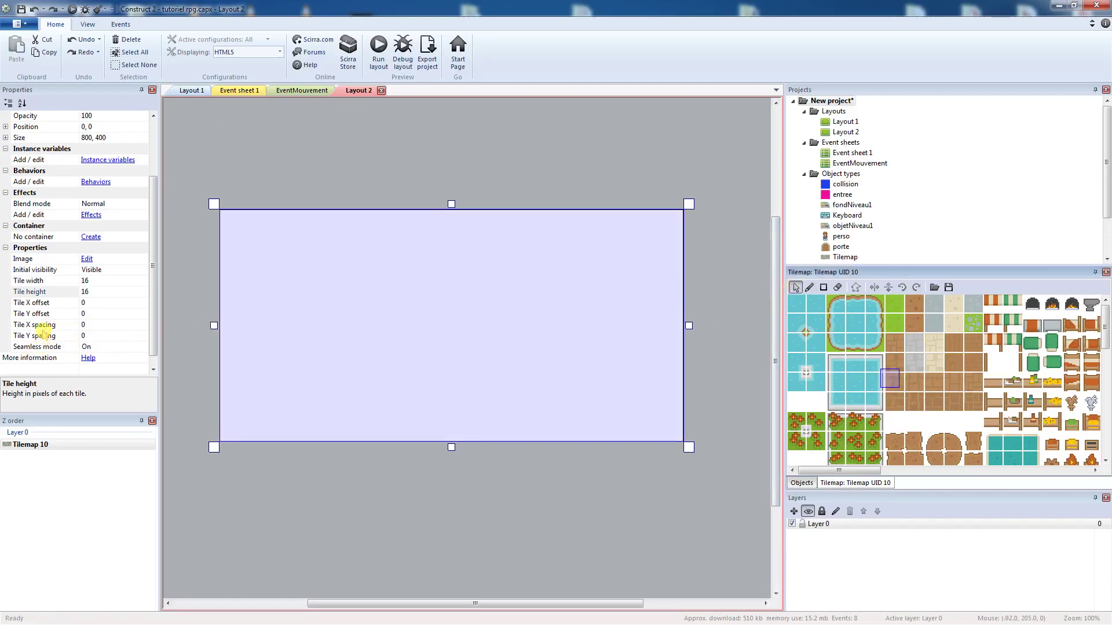
Set the tilemap's tile X spacing and tile Y spacing to 1
left_click(93, 325)
left_click(92, 335)
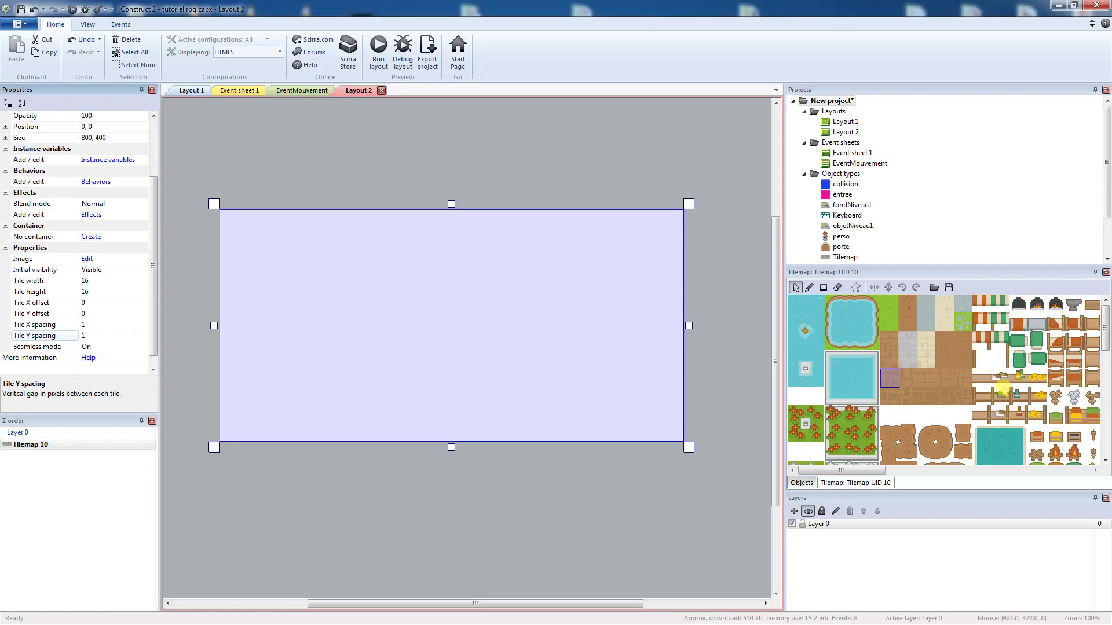
mouse_move(1108, 342)
left_mouse_down()
mouse_move(1101, 365)
mouse_move(1099, 338)
left_mouse_up()
Draw a stone-bordered water pool about 4 by 5 tiles on the tilemap with the rectangle tool
left_click(823, 287)
left_click(851, 377)
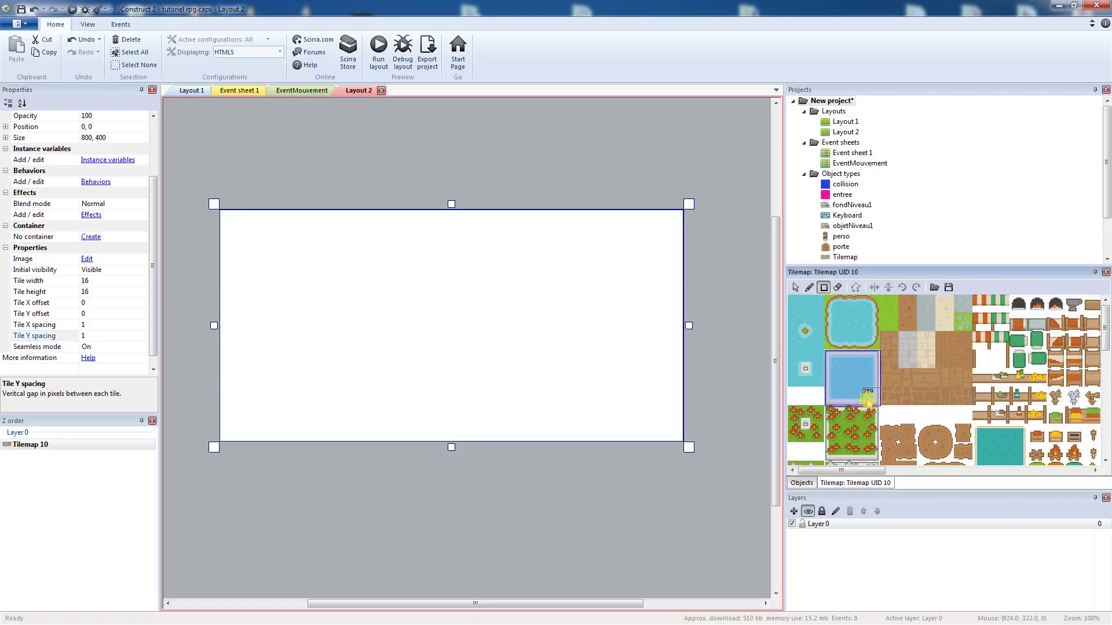
left_click_drag(364, 290, 391, 329)
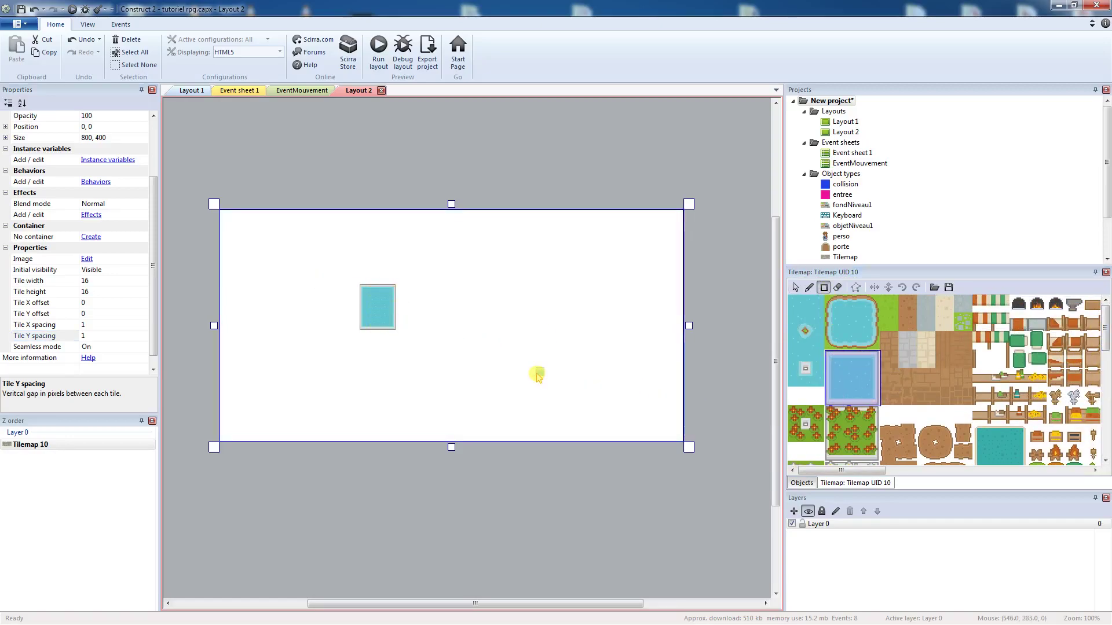
Undo the water pool and place beige wall corner tiles in the tilemap's two upper corners
key("ctrl+z")
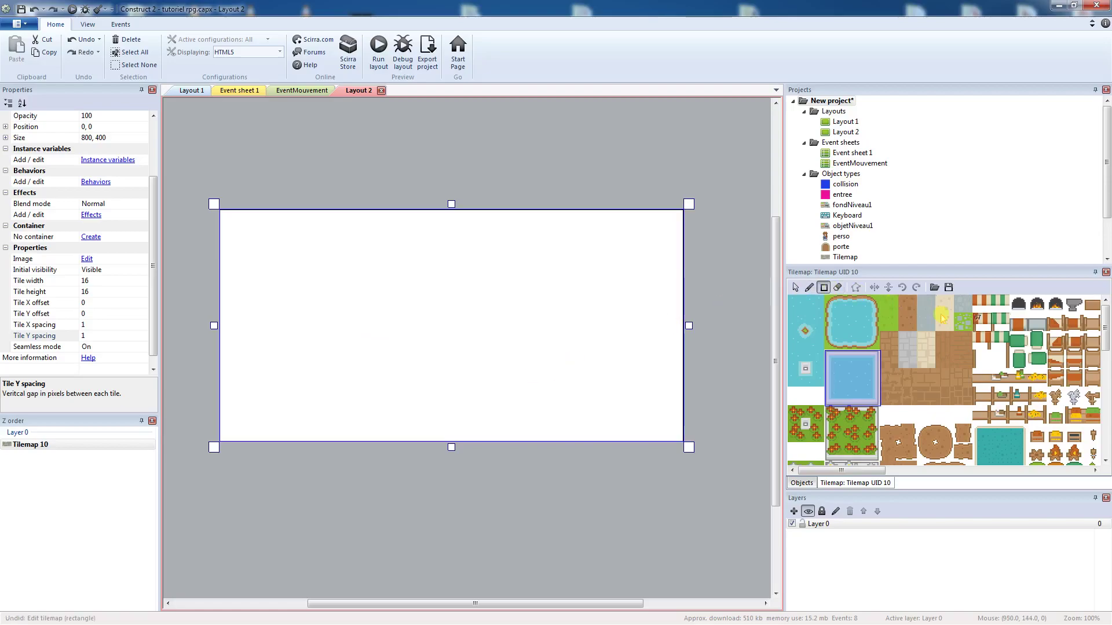
scroll(1098, 350, "down", 3)
scroll(1098, 350, "down", 3)
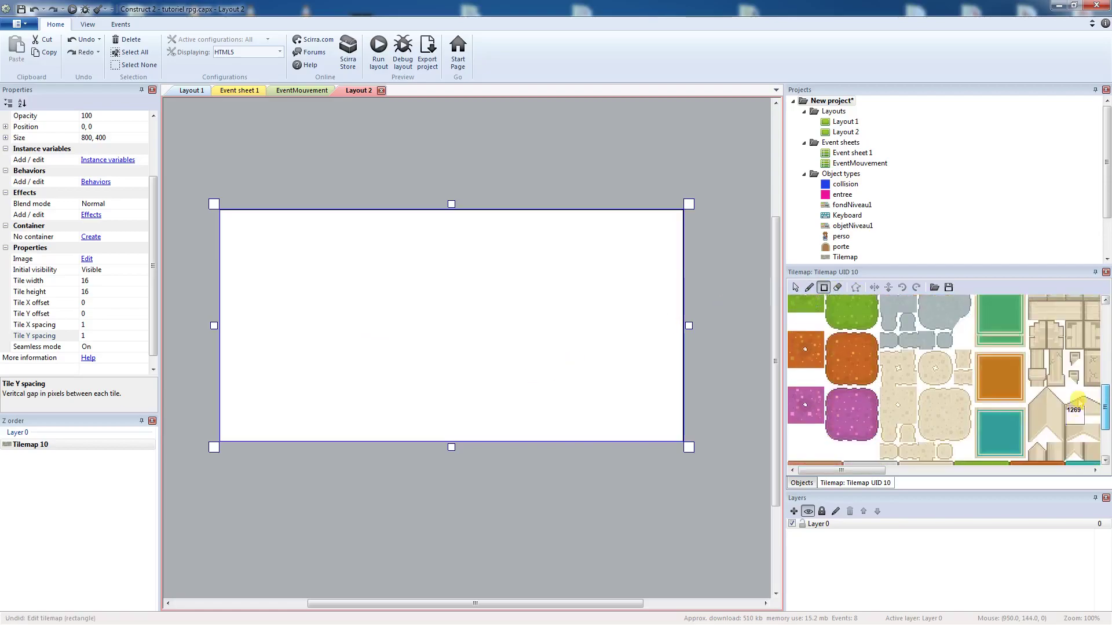
left_click_drag(894, 485, 945, 330)
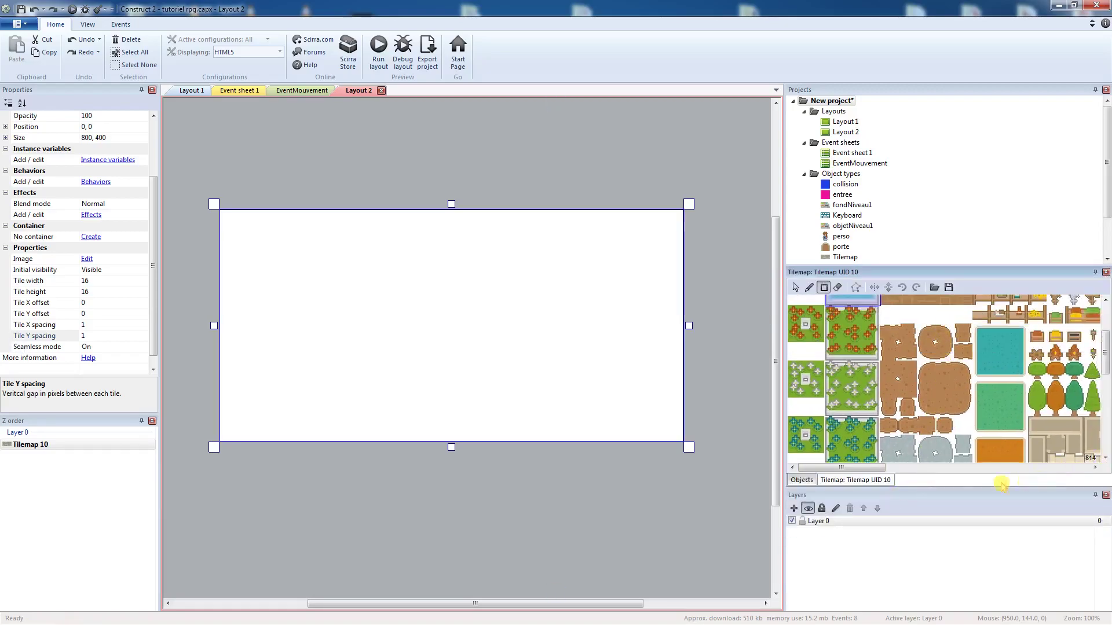
left_click_drag(869, 470, 904, 476)
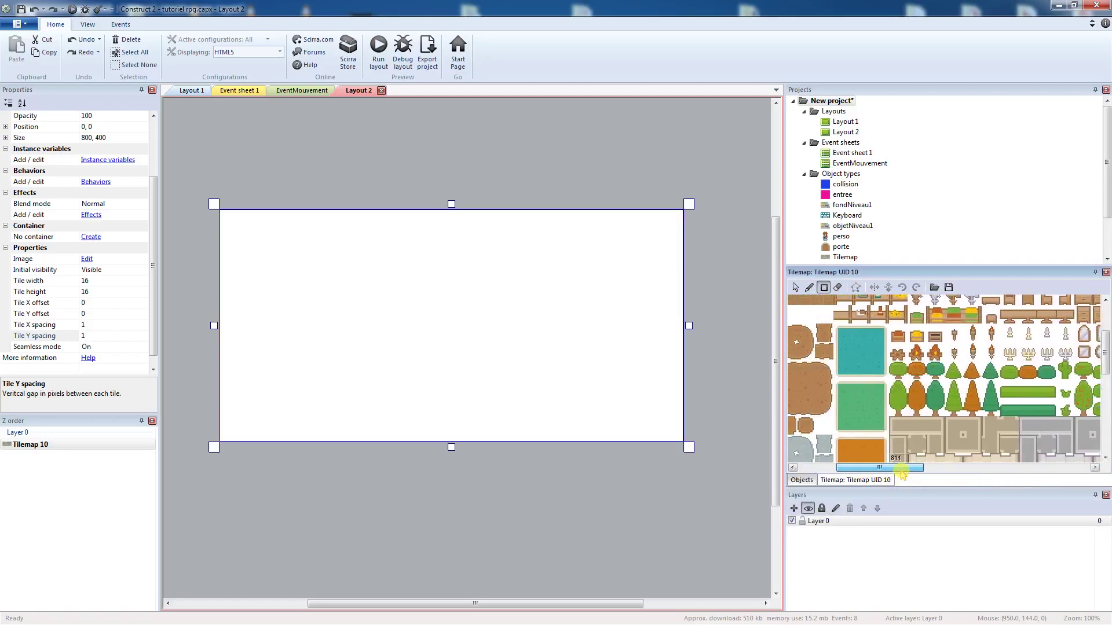
left_click_drag(1102, 341, 1105, 364)
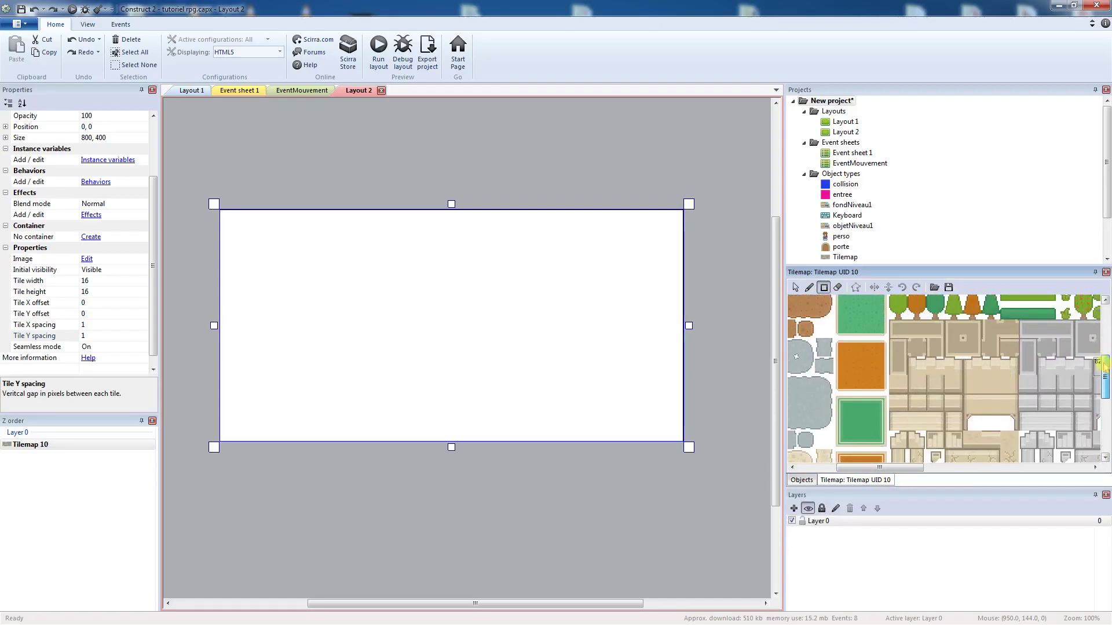
left_click(897, 331)
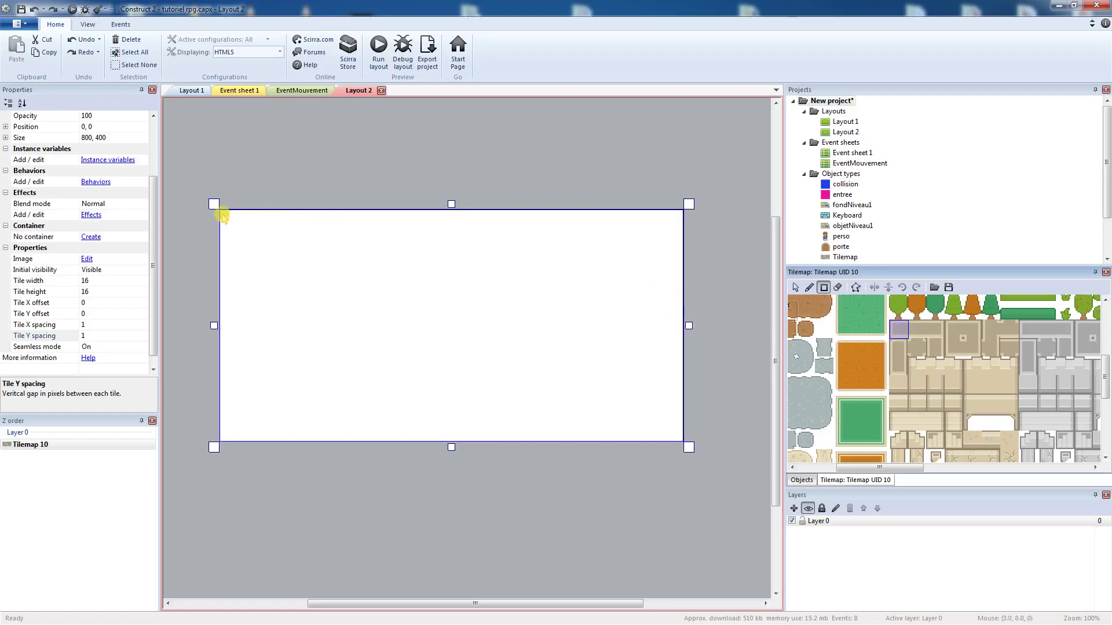
left_click(954, 331)
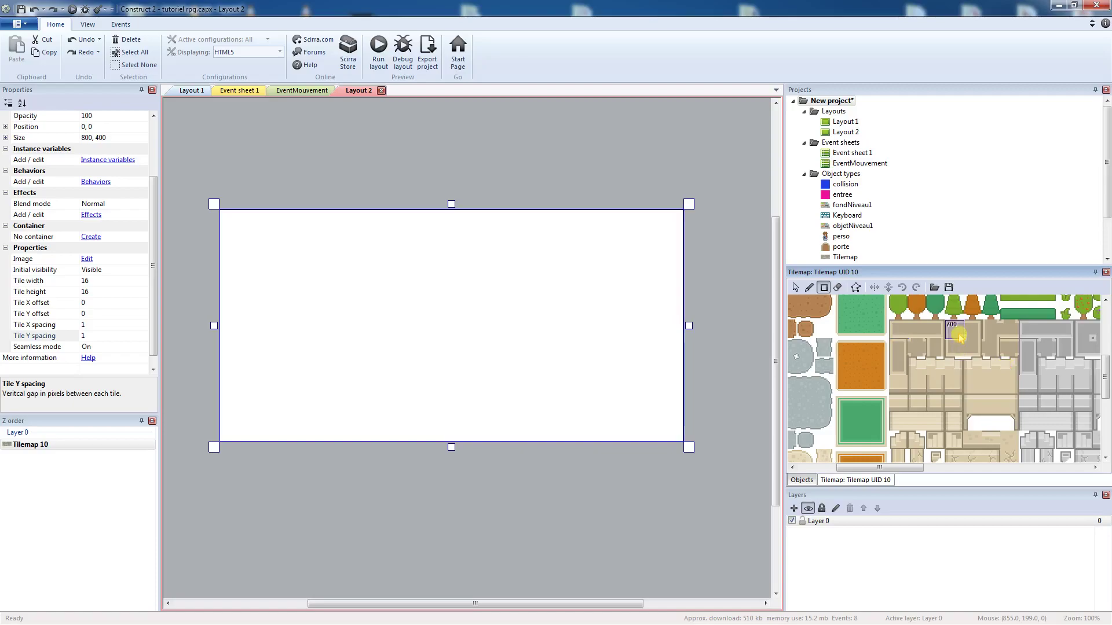
left_click(225, 216)
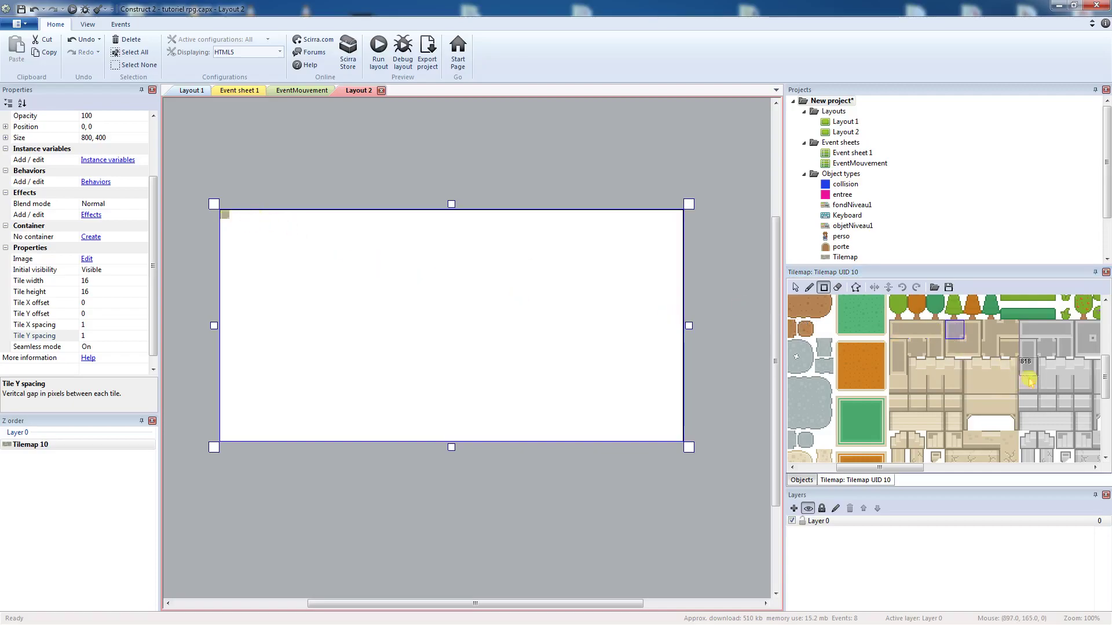
left_click(973, 329)
left_click(679, 216)
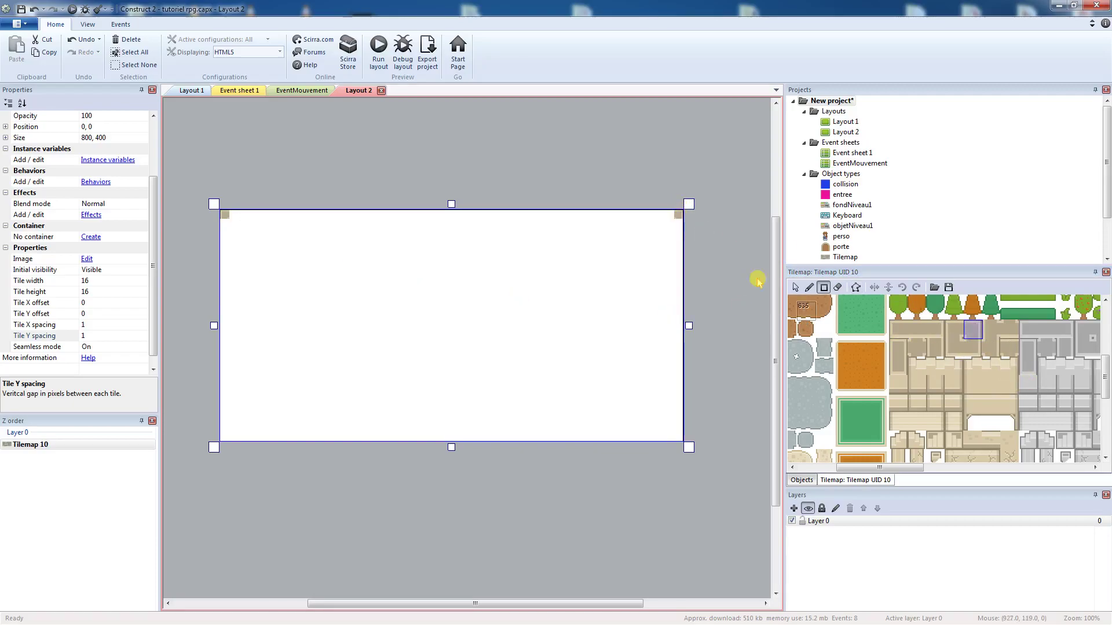
Place the matching lower wall corner tiles at both side edges, leaving three tile rows free beneath them
left_click(955, 347)
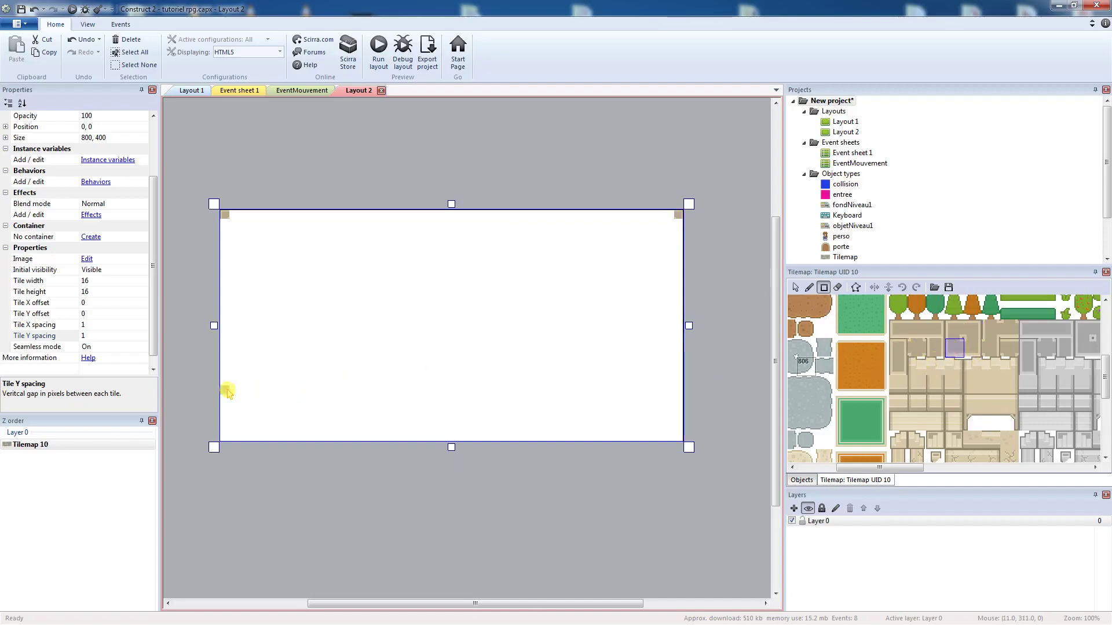
left_click(225, 408)
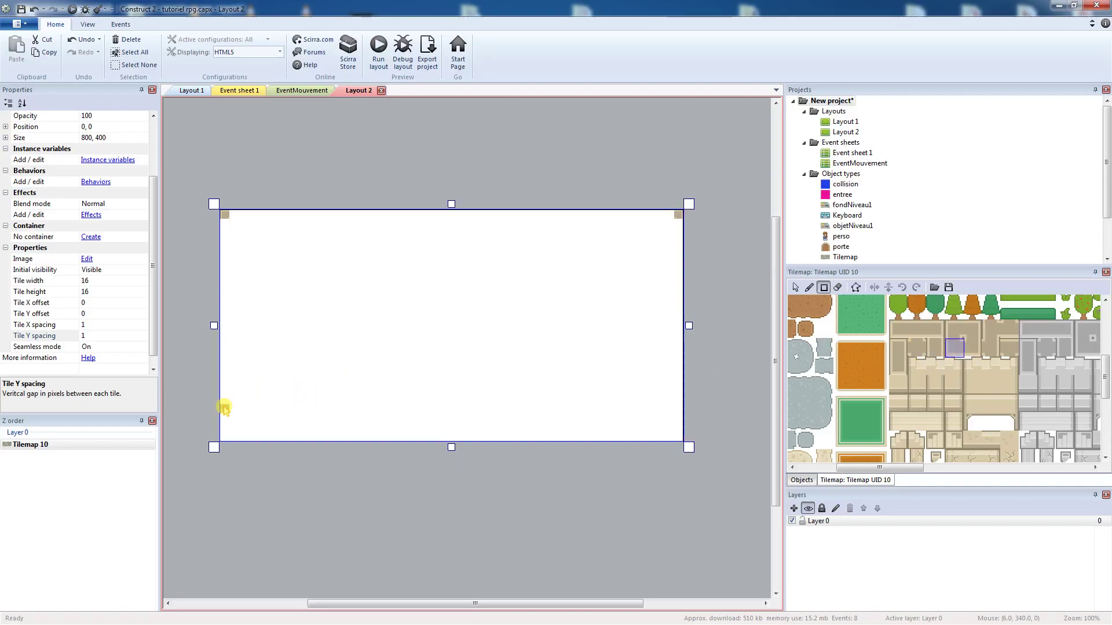
left_click(974, 354)
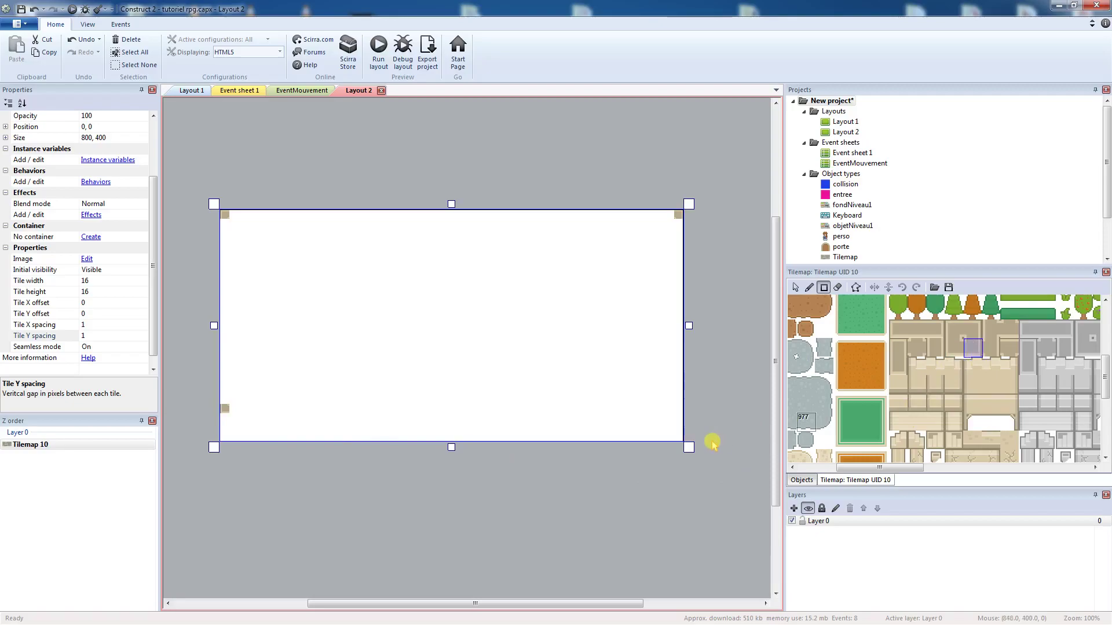
left_click(679, 409)
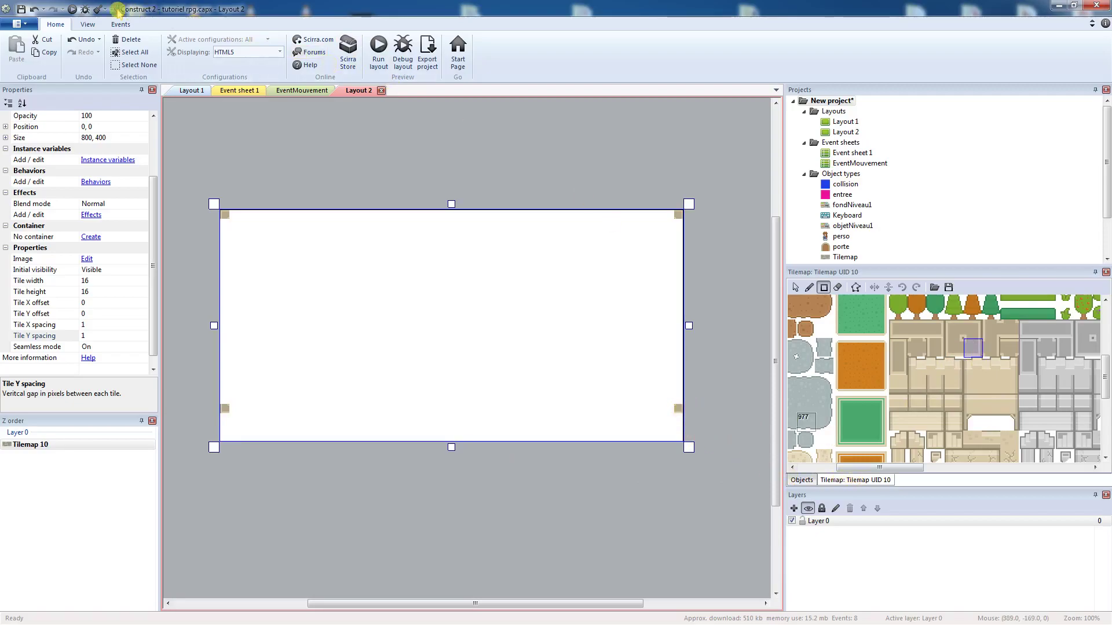
Enable Snap to grid and Show grid, with grid width and grid height set to 16
left_click(87, 23)
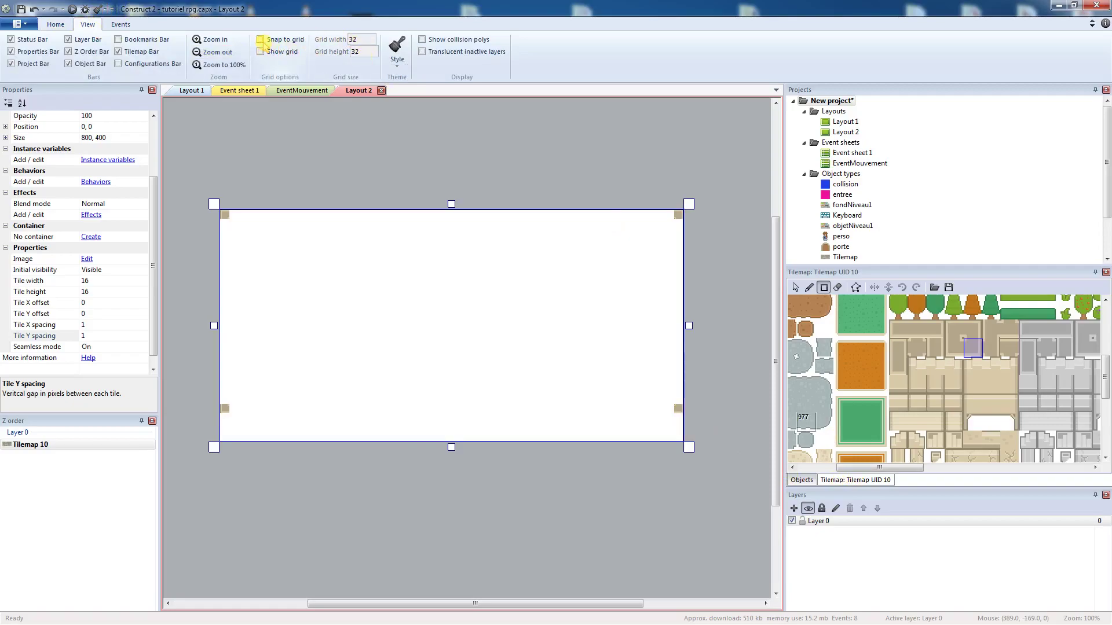
left_click(261, 51)
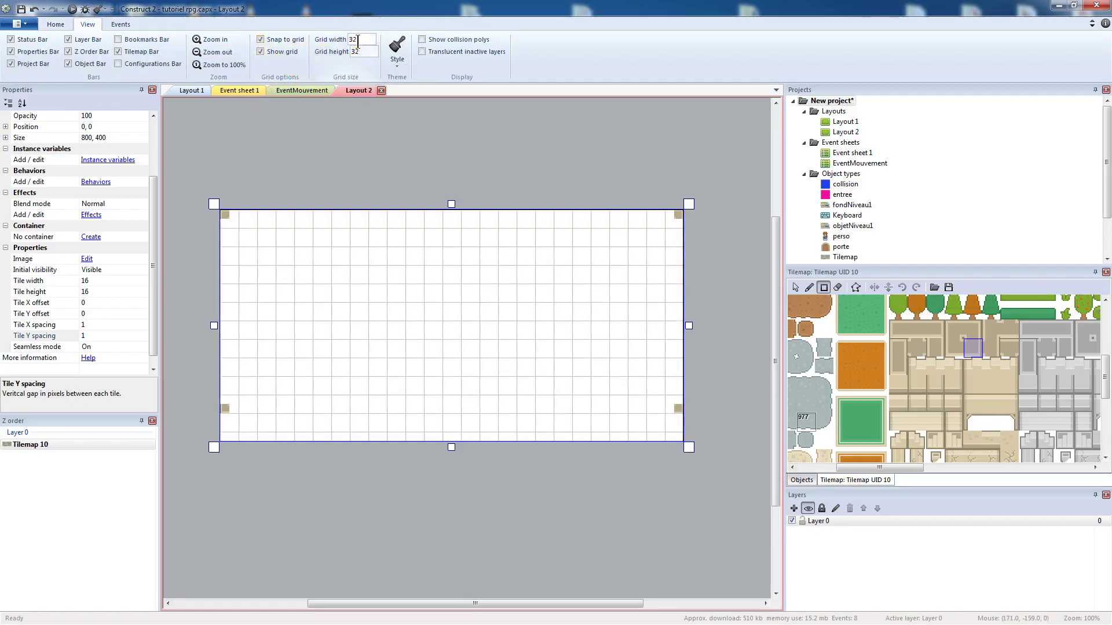
type("1")
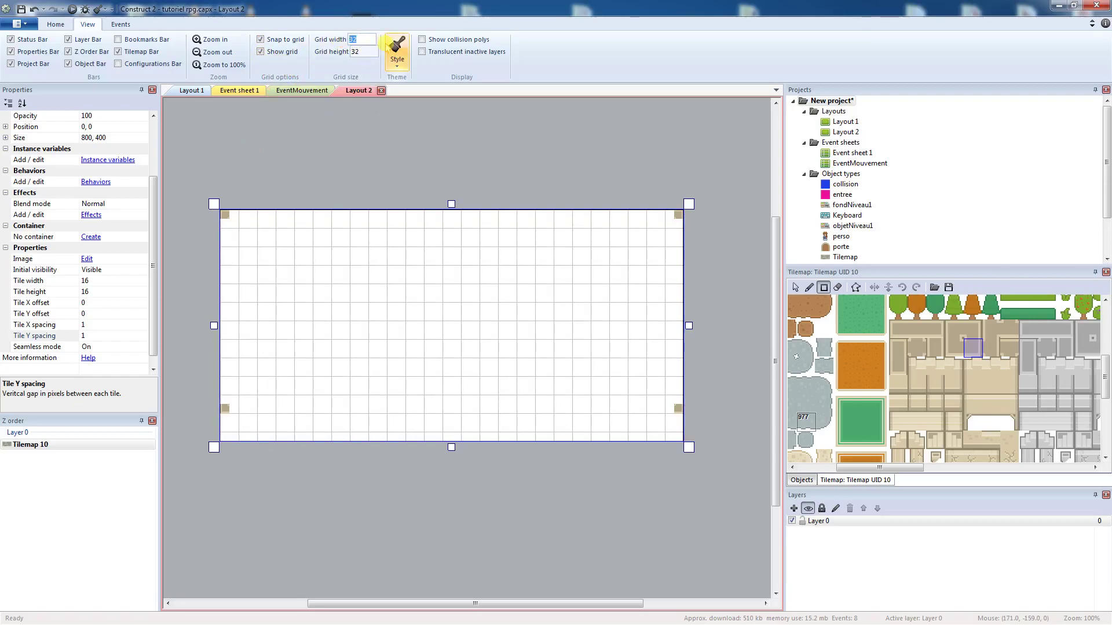
type("6")
left_click(367, 53)
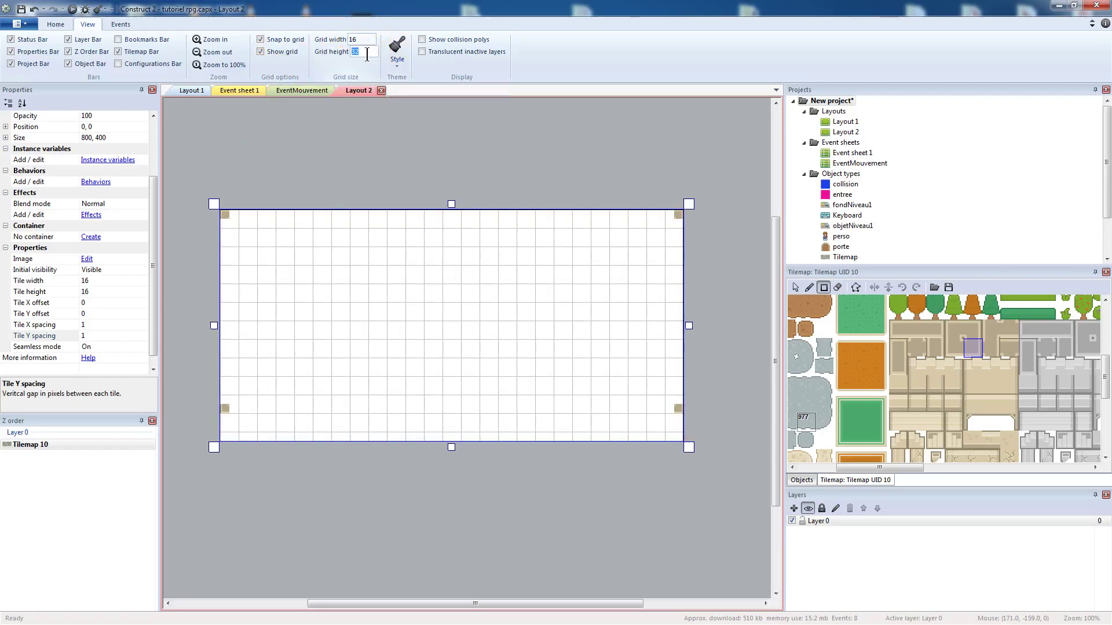
key("Return")
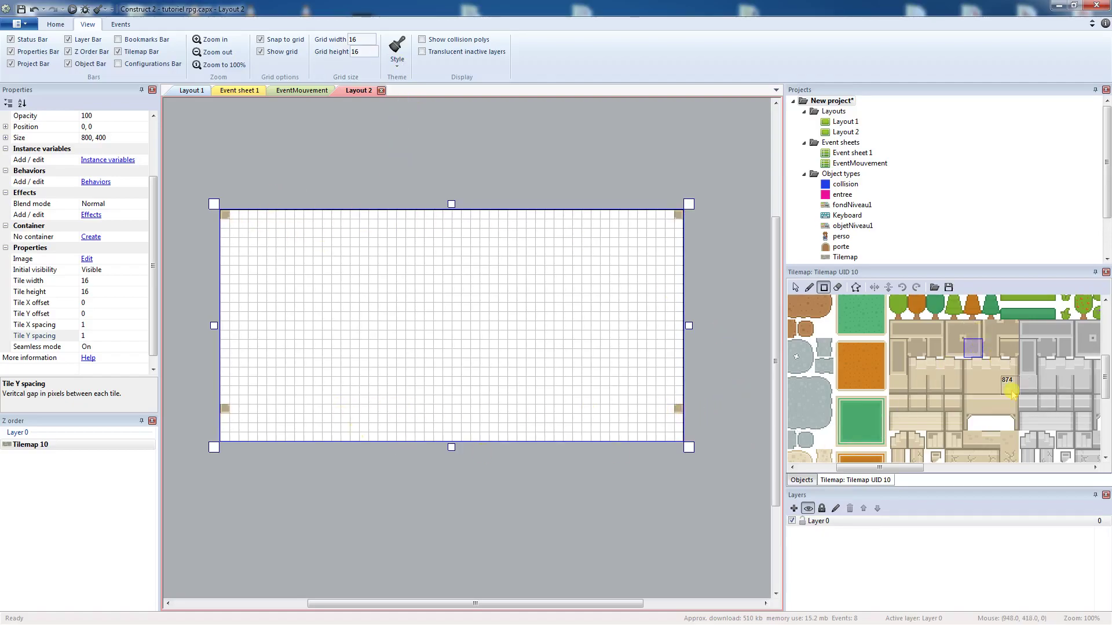
Join the four corner tiles with straight beige wall tiles along all four sides of the room
left_click(936, 348)
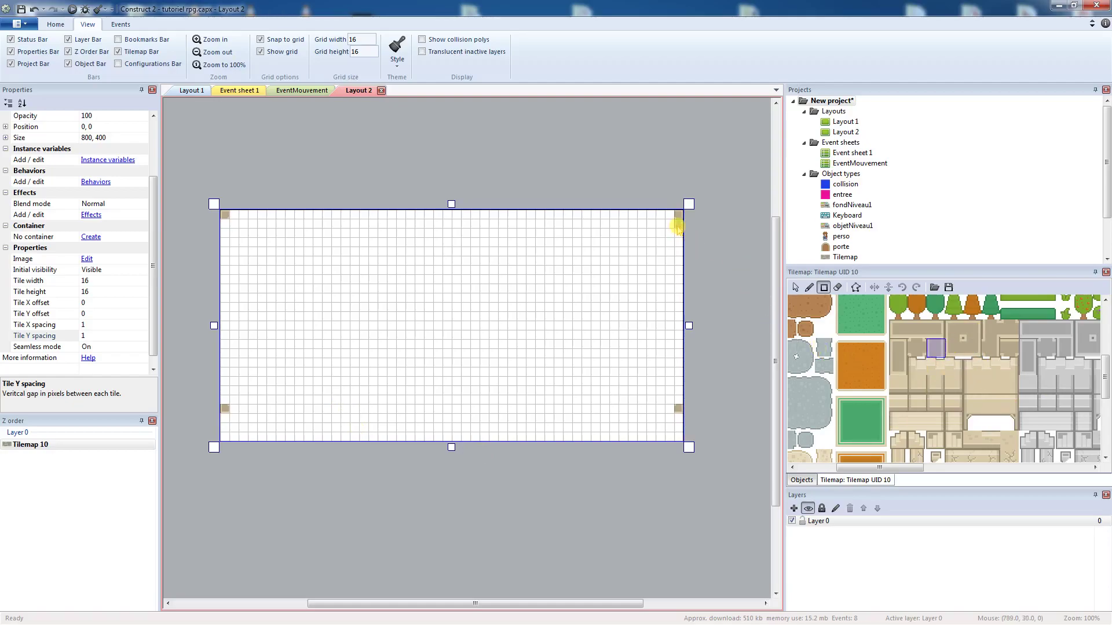
left_click_drag(678, 249, 678, 407)
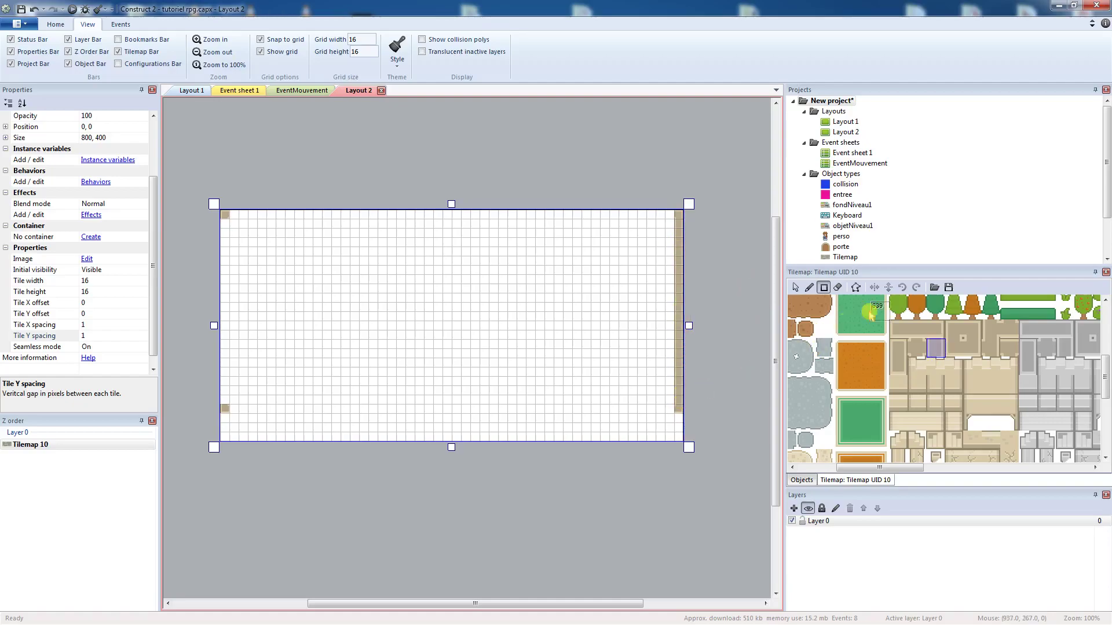
left_click(917, 331)
left_click_drag(231, 214, 309, 217)
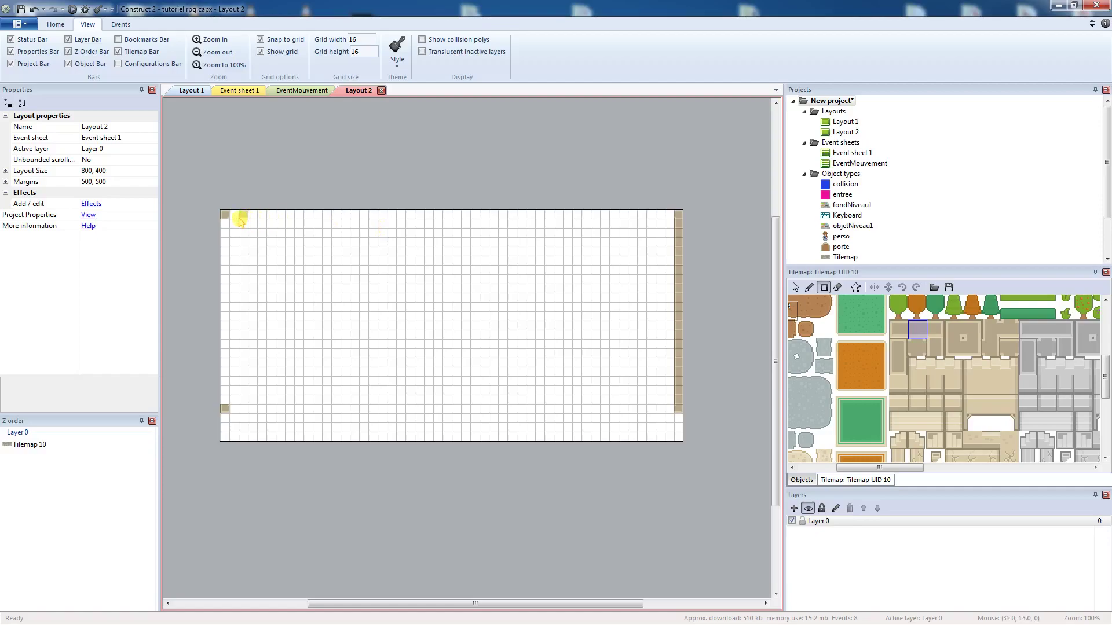
left_click_drag(234, 219, 676, 220)
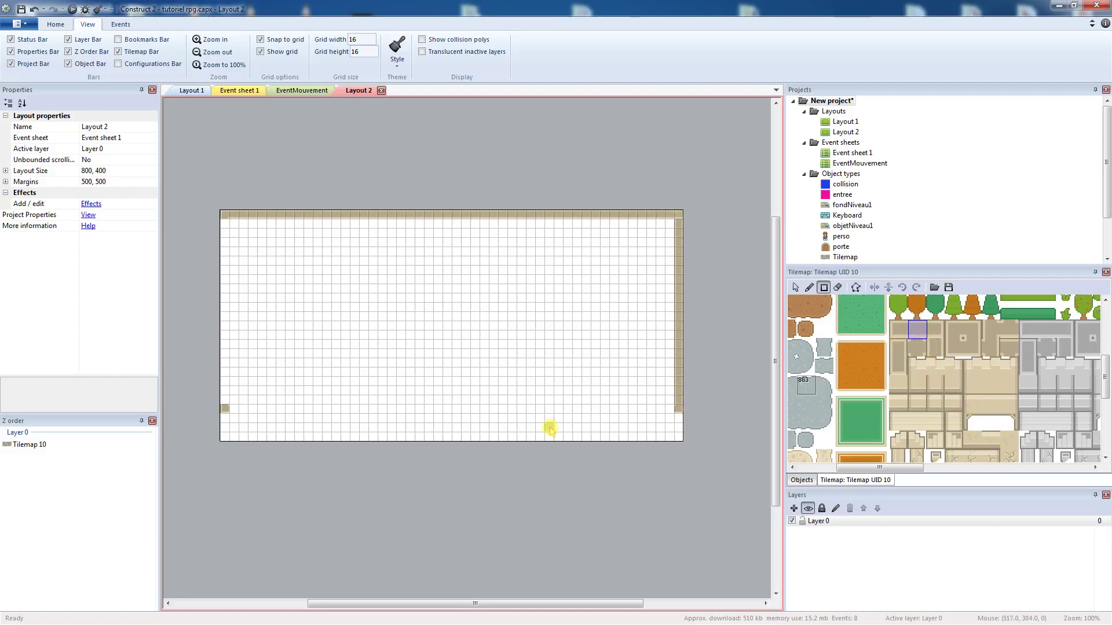
left_click_drag(233, 411, 675, 413)
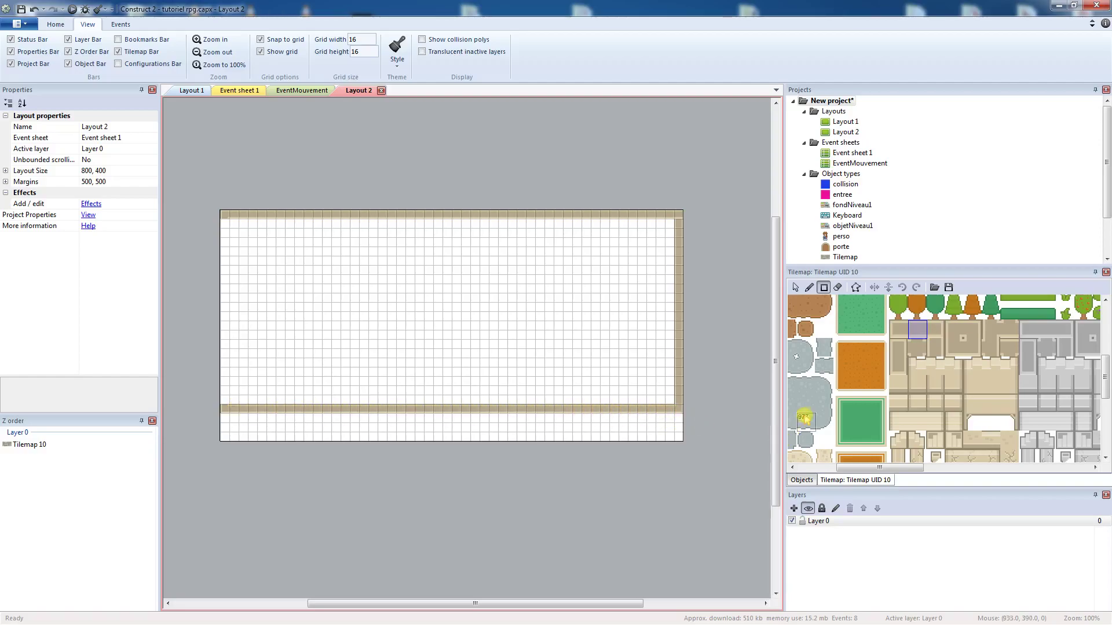
left_click(936, 348)
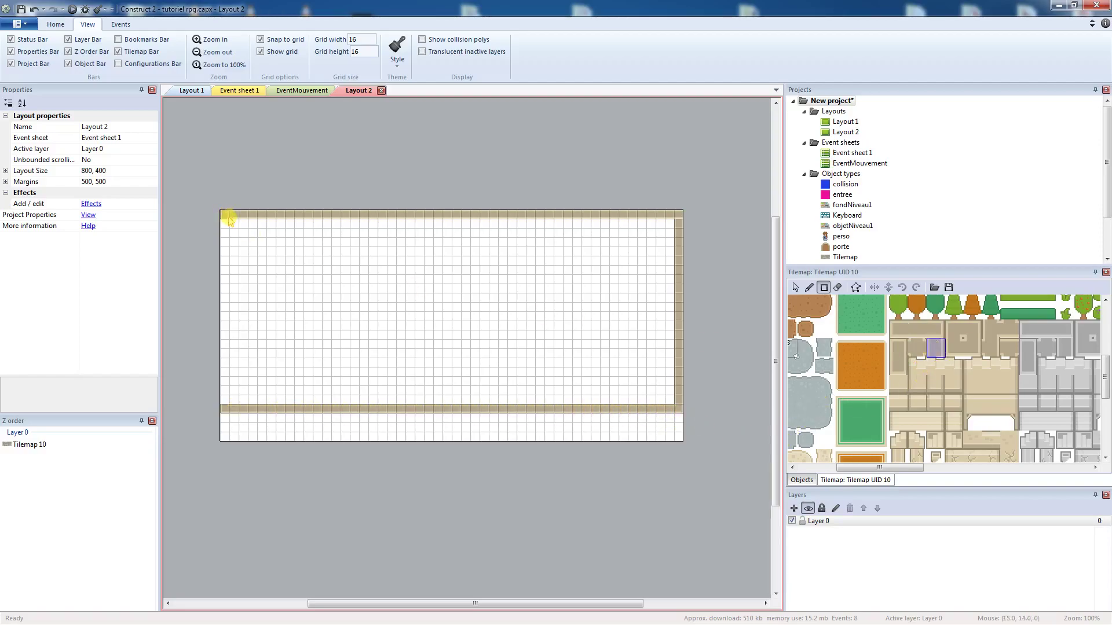
left_click_drag(224, 224, 223, 405)
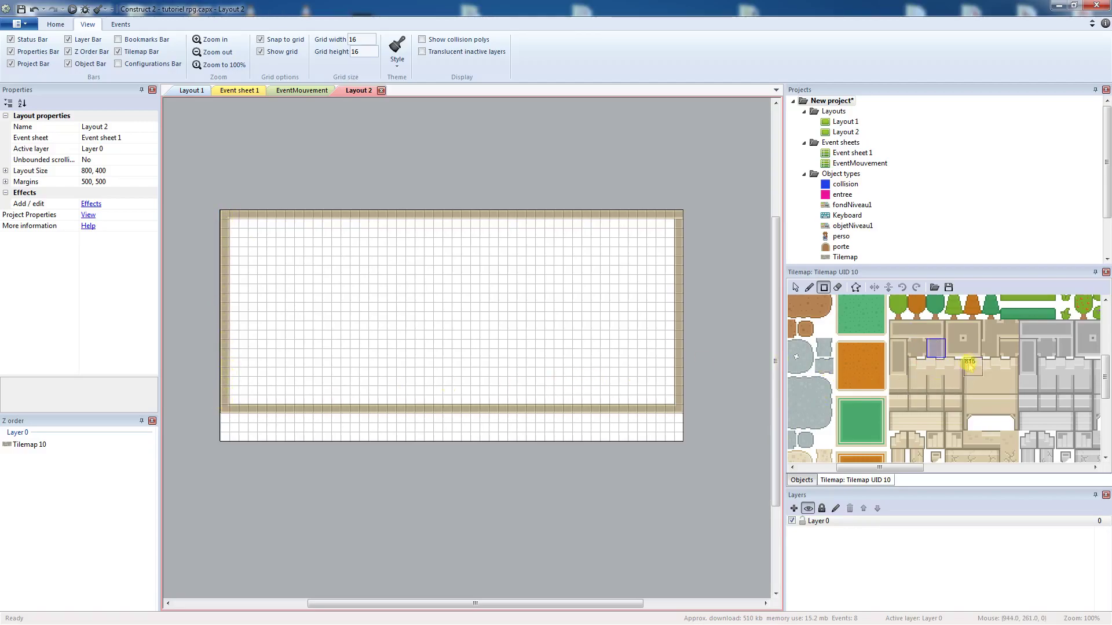
Fill the three rows beneath the upper wall and the three rows beneath the lower wall with plain beige wall tiles
mouse_move(977, 387)
left_mouse_down()
mouse_move(1004, 383)
mouse_move(979, 387)
left_mouse_up()
left_click(992, 388)
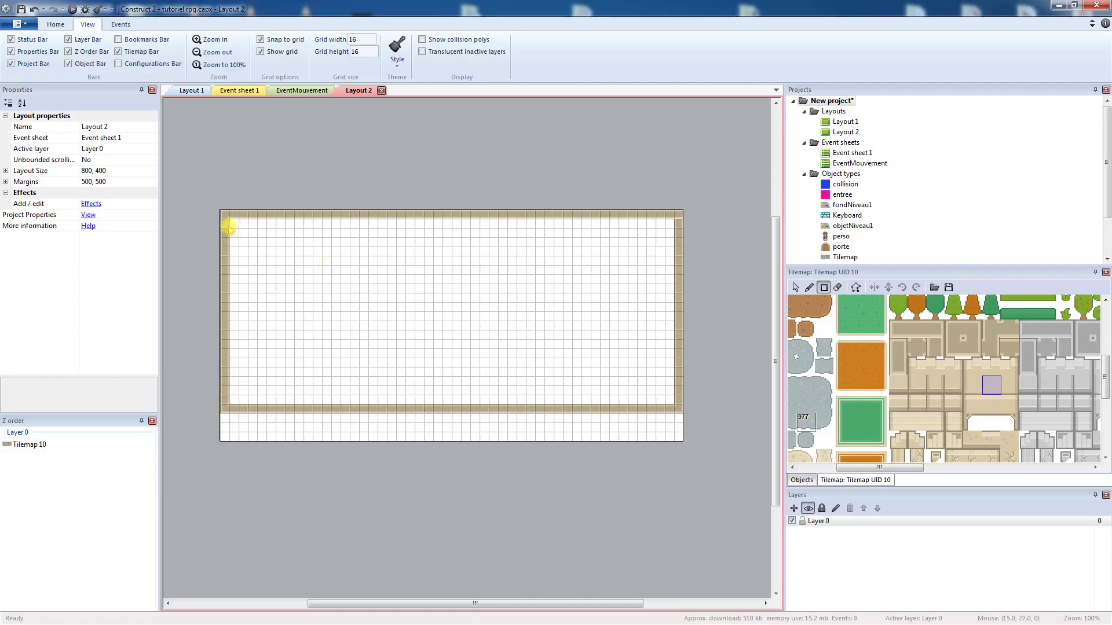
left_click_drag(233, 226, 666, 243)
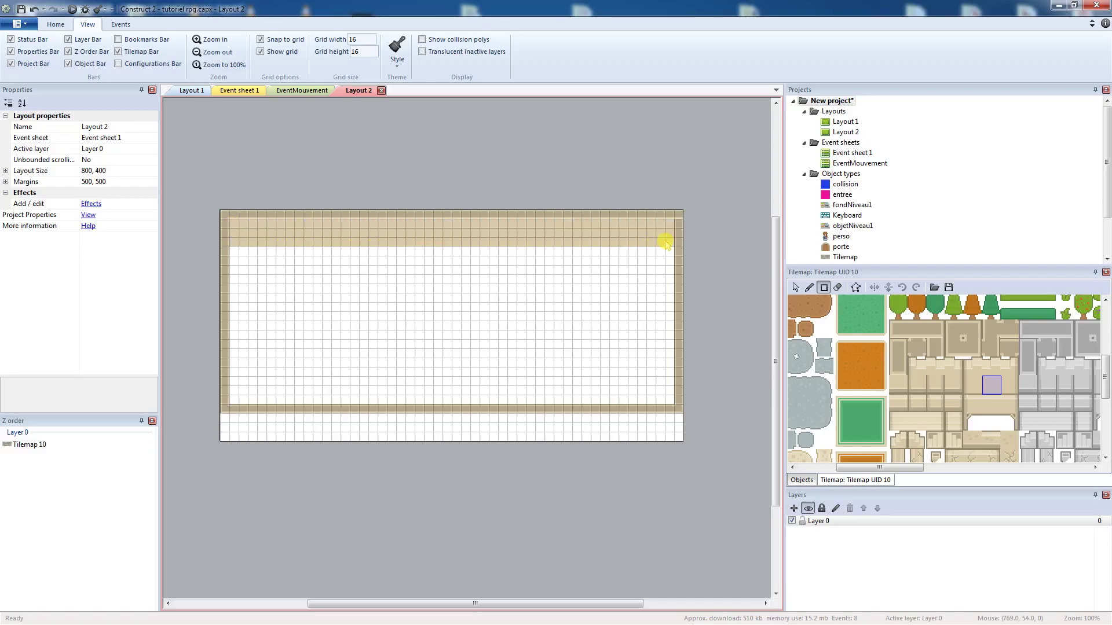
left_click_drag(225, 423, 672, 436)
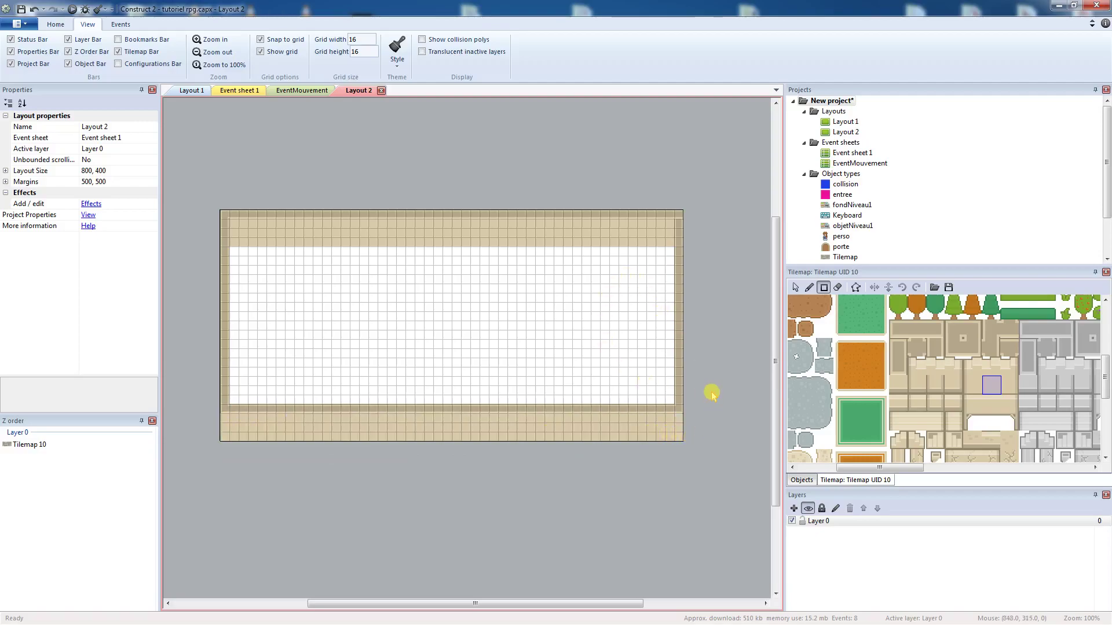
Erase a doorway about 9 tiles wide and 4 tiles high through the lower wall
left_click(824, 288)
left_click(838, 288)
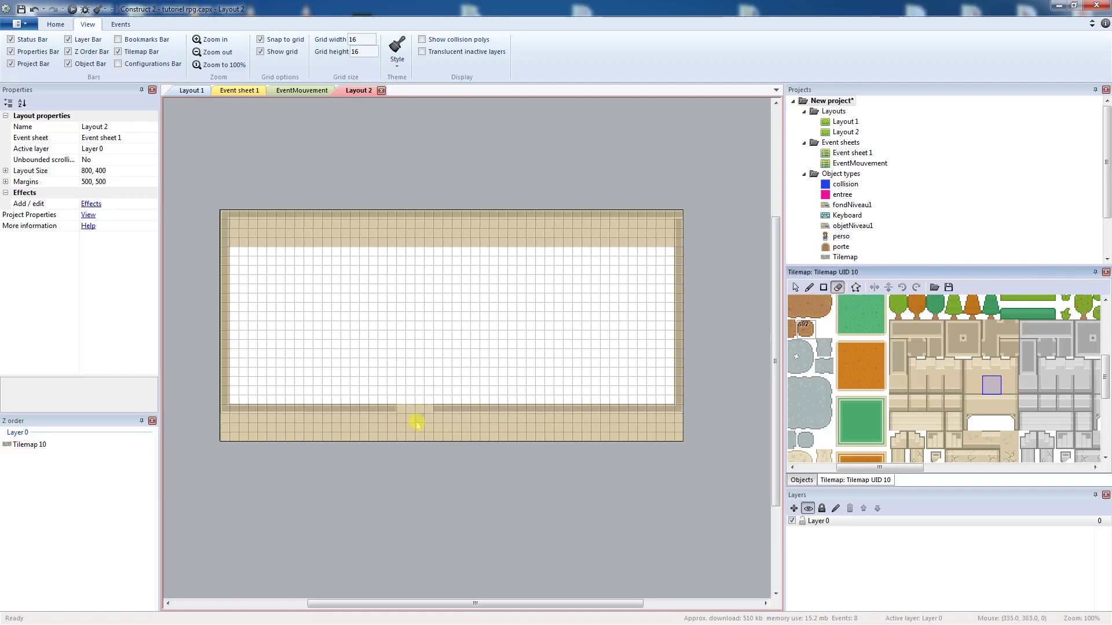
mouse_move(405, 411)
left_mouse_down()
mouse_move(467, 414)
mouse_move(412, 437)
mouse_move(472, 410)
left_mouse_up()
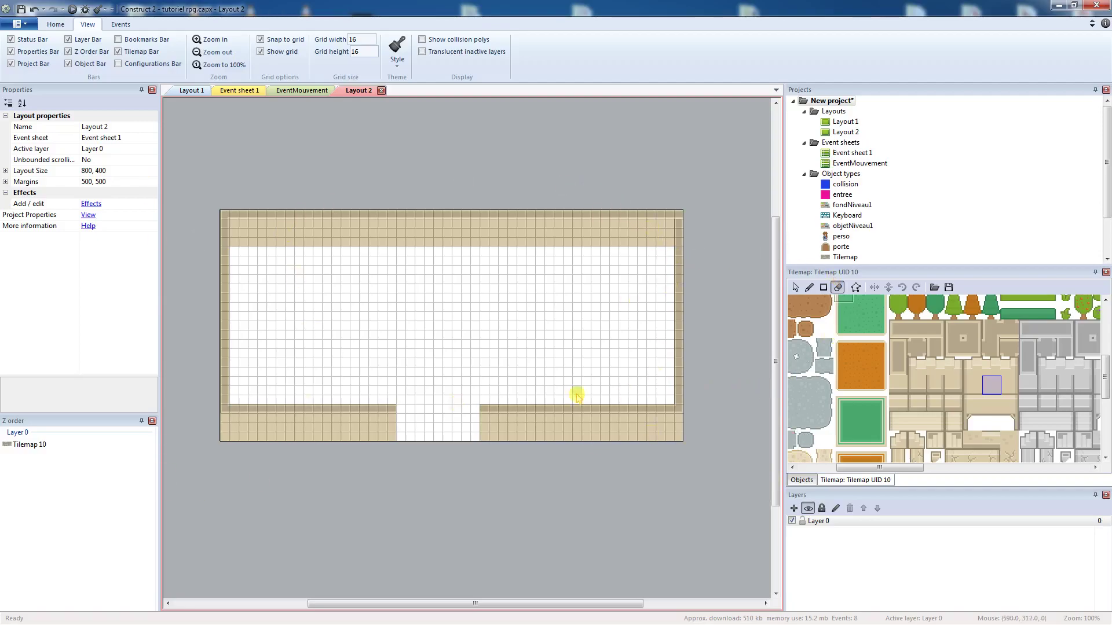
Fill the room's interior and the doorway opening with the plain brown floor tile using the rectangle tool
left_click_drag(1103, 376, 1100, 327)
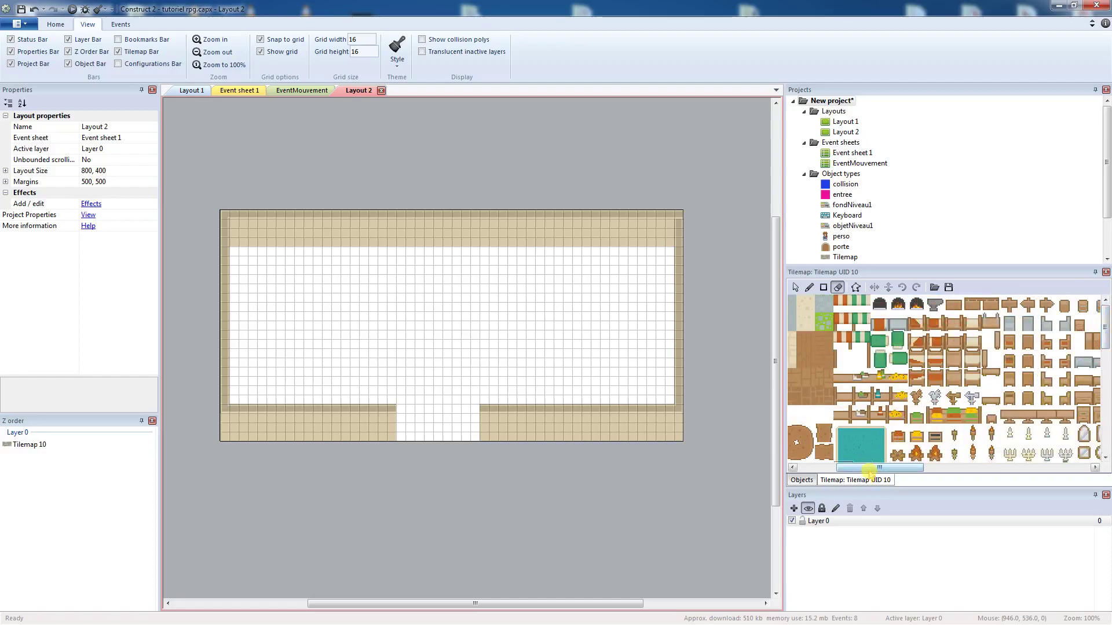
left_click_drag(870, 472, 844, 472)
left_click(824, 287)
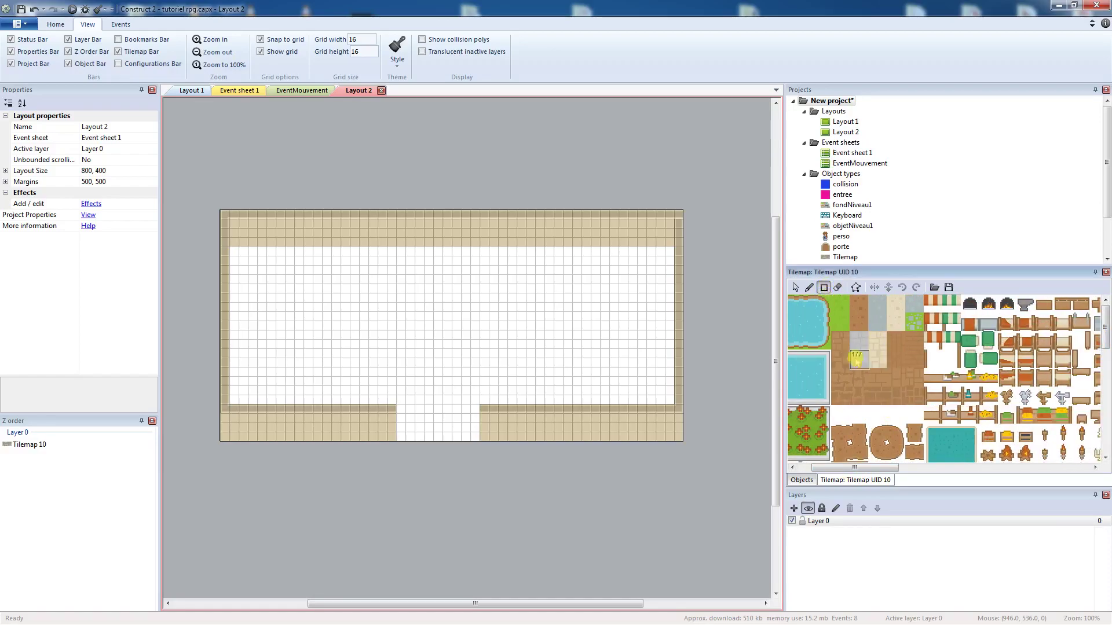
left_click(911, 346)
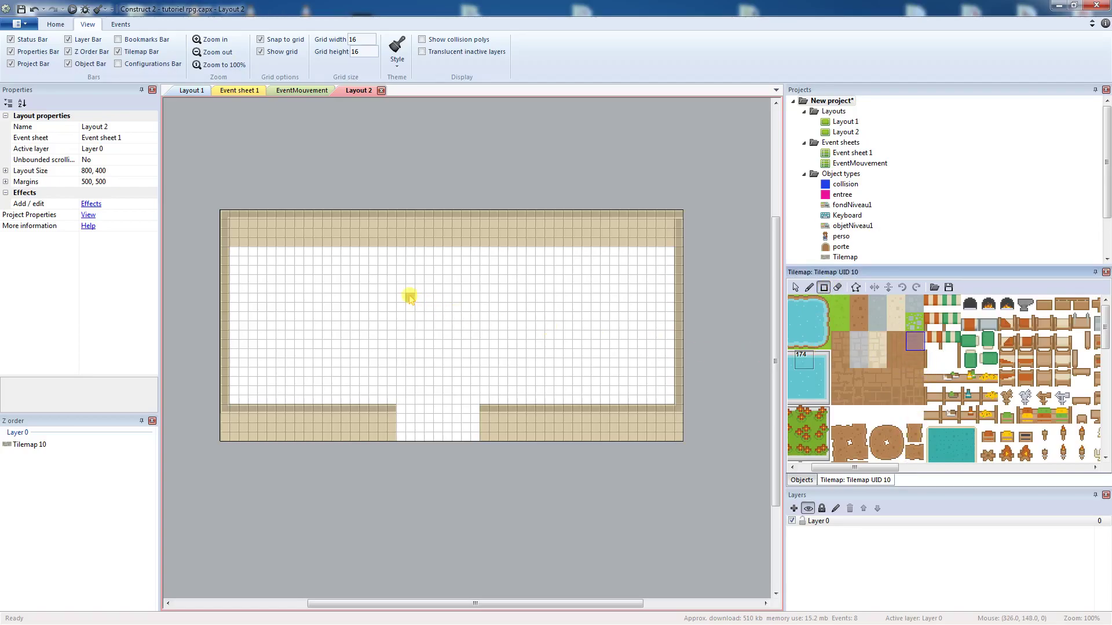
left_click_drag(230, 253, 663, 396)
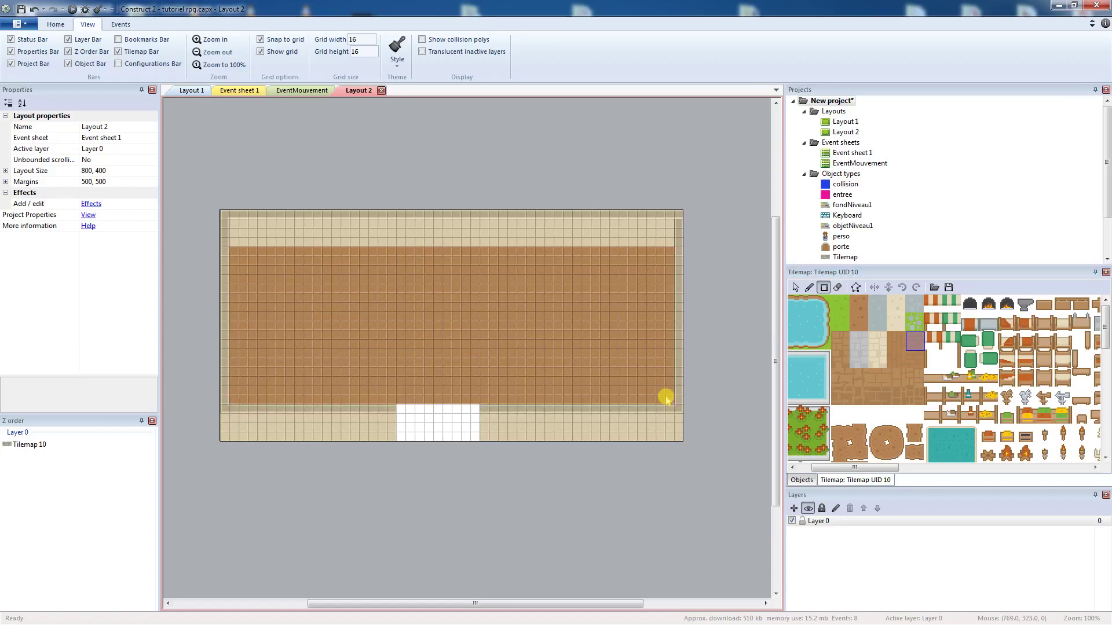
left_click_drag(403, 412, 473, 437)
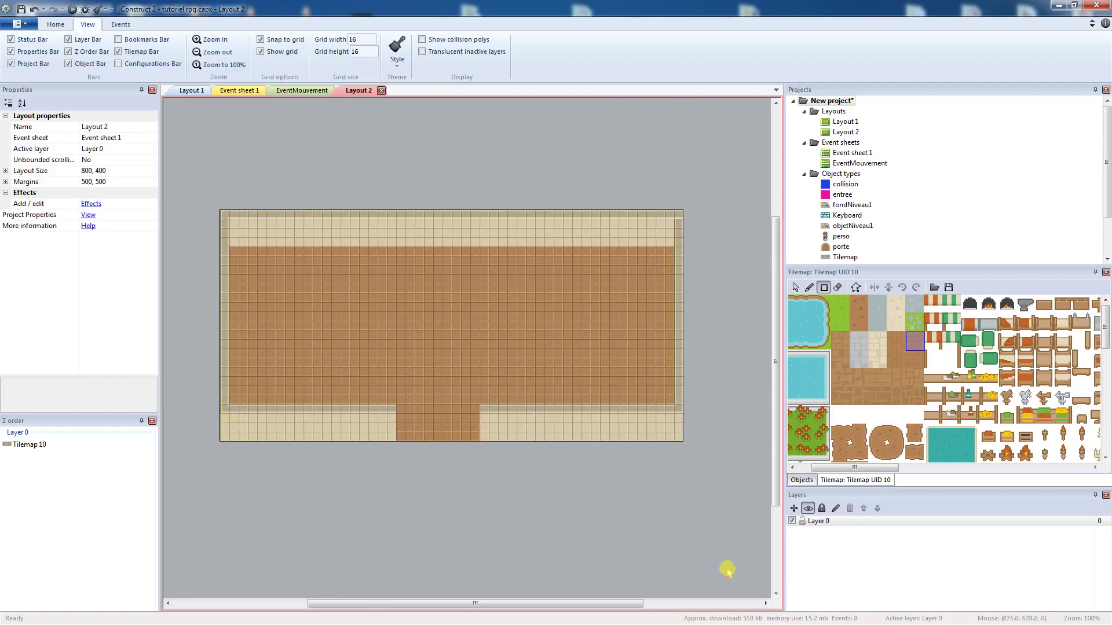
Draw an L-shaped grey partition wall in the room's upper-right area with corner, horizontal and vertical wall tiles, reaching the right and upper walls
mouse_move(856, 470)
left_mouse_down()
mouse_move(1014, 457)
mouse_move(854, 465)
left_mouse_up()
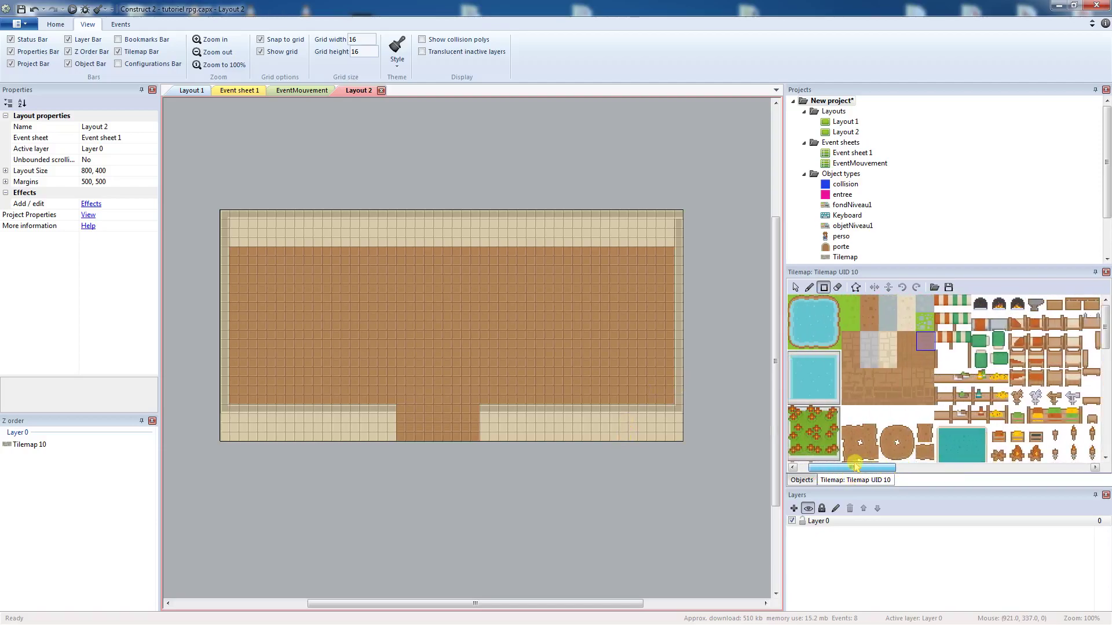
left_click_drag(1105, 312, 1106, 379)
left_click_drag(881, 471, 948, 472)
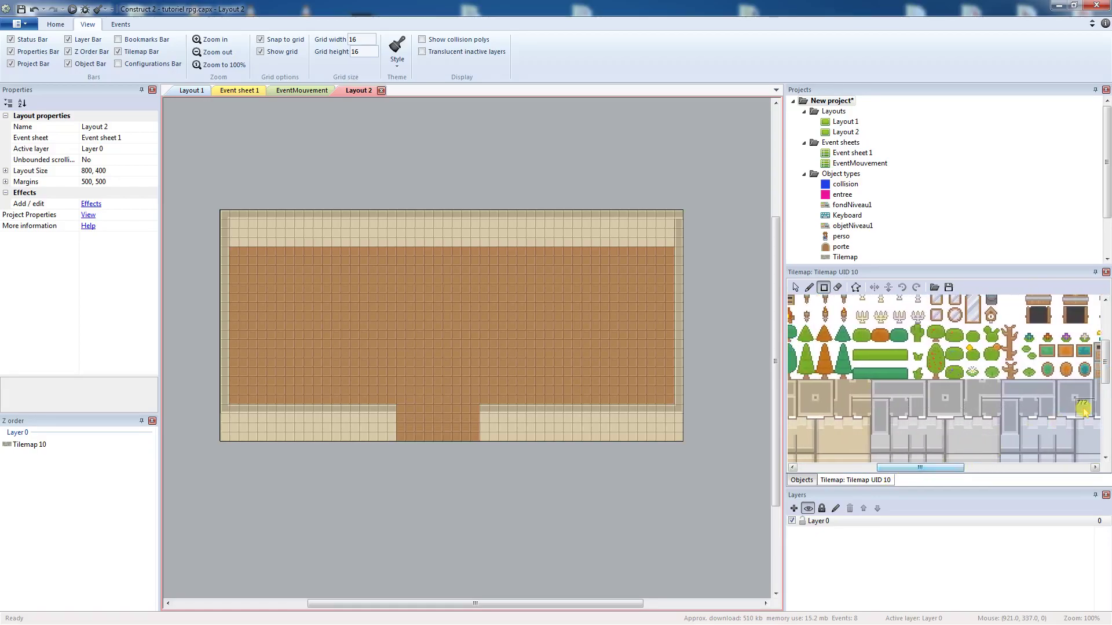
left_click_drag(1106, 379, 1105, 392)
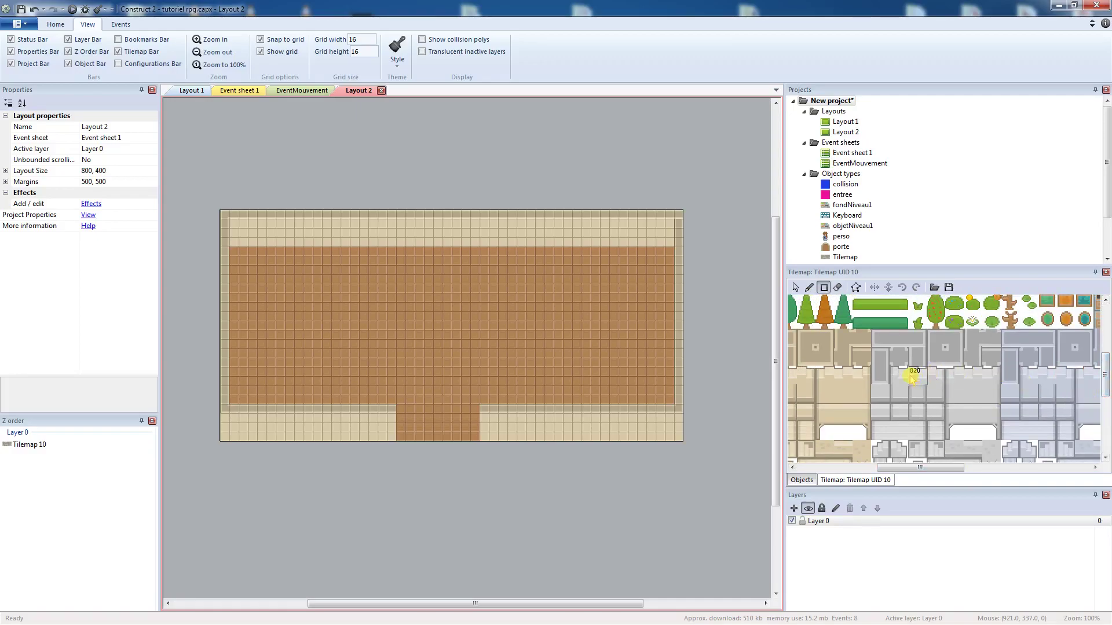
left_click(884, 342)
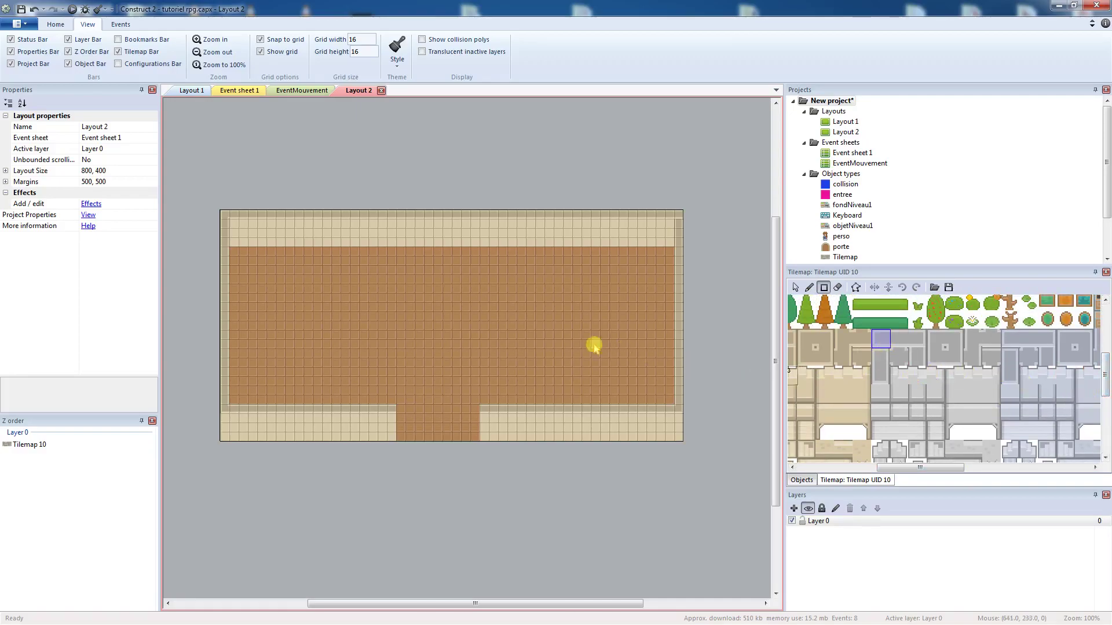
left_click(936, 359)
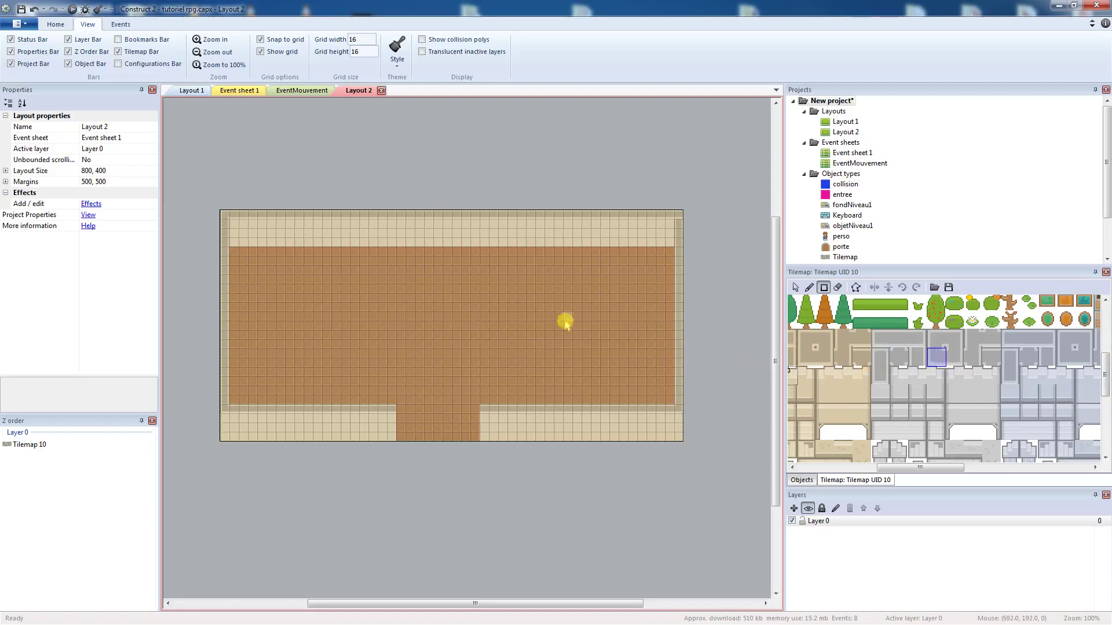
left_click(532, 320)
left_click(899, 339)
left_click_drag(539, 318, 670, 319)
left_click(917, 358)
left_click_drag(536, 309, 532, 238)
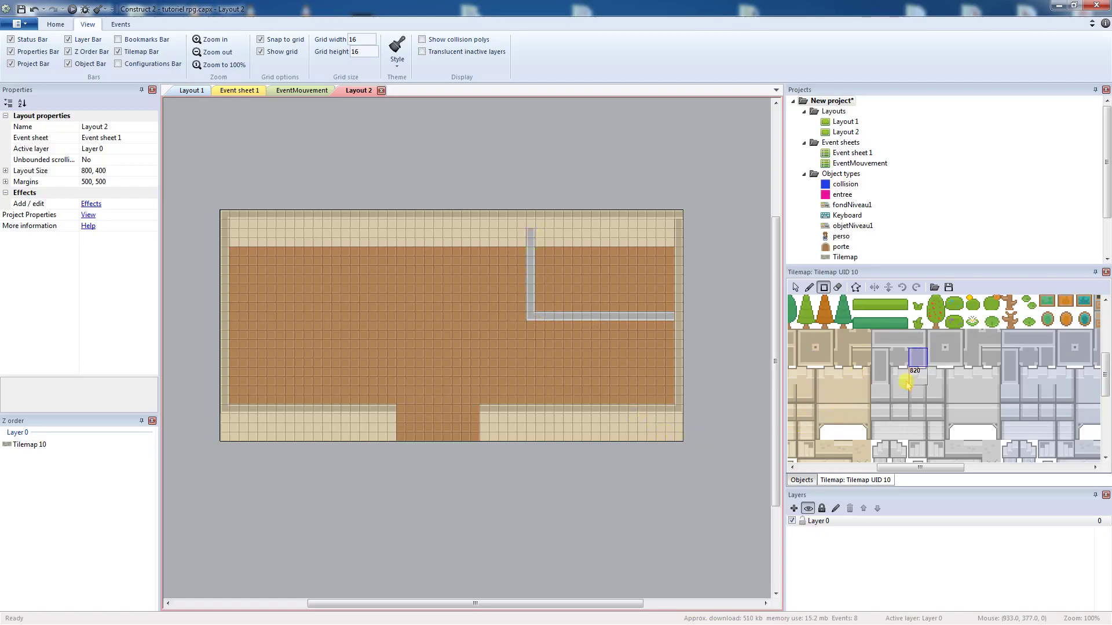
Fill the two rows beneath the horizontal grey partition with plain light grey wall tiles, including the left end
left_click(973, 395)
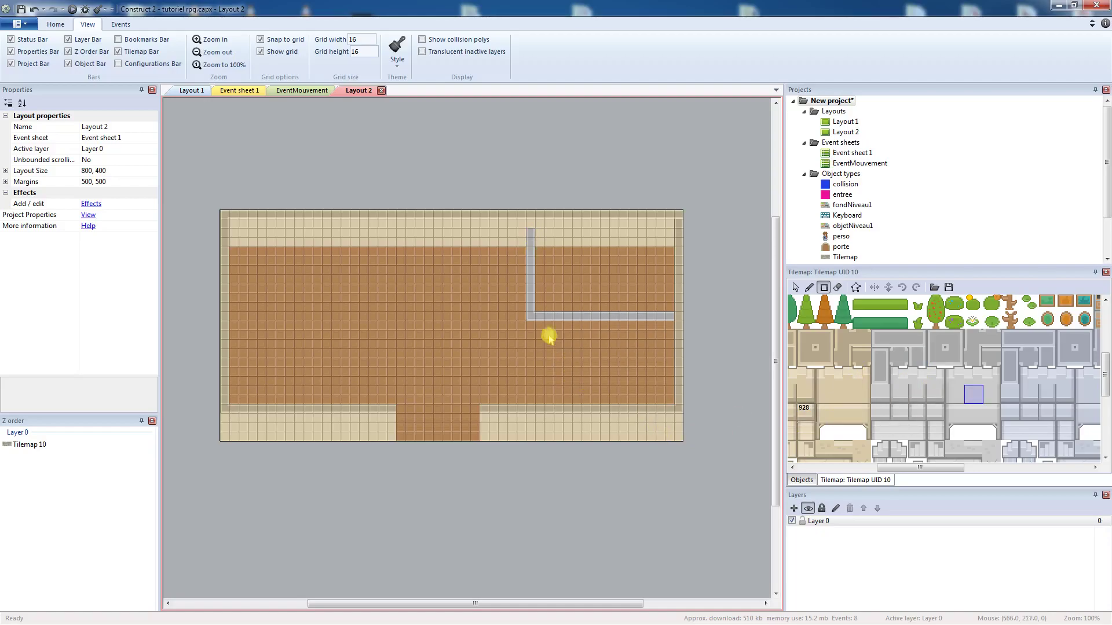
left_click_drag(539, 336, 672, 337)
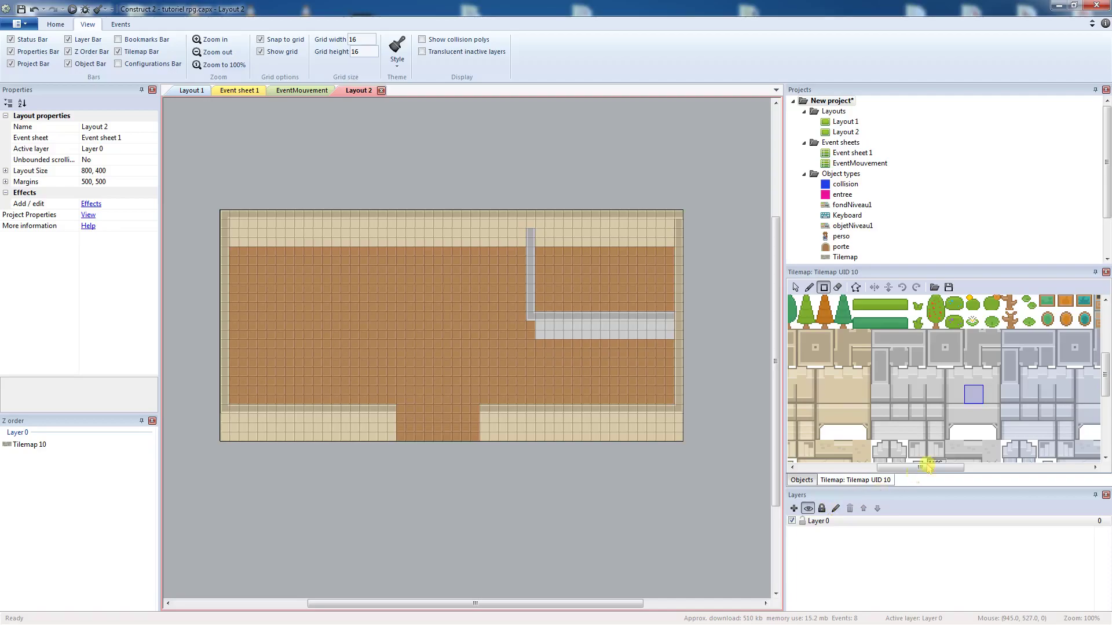
left_click(957, 399)
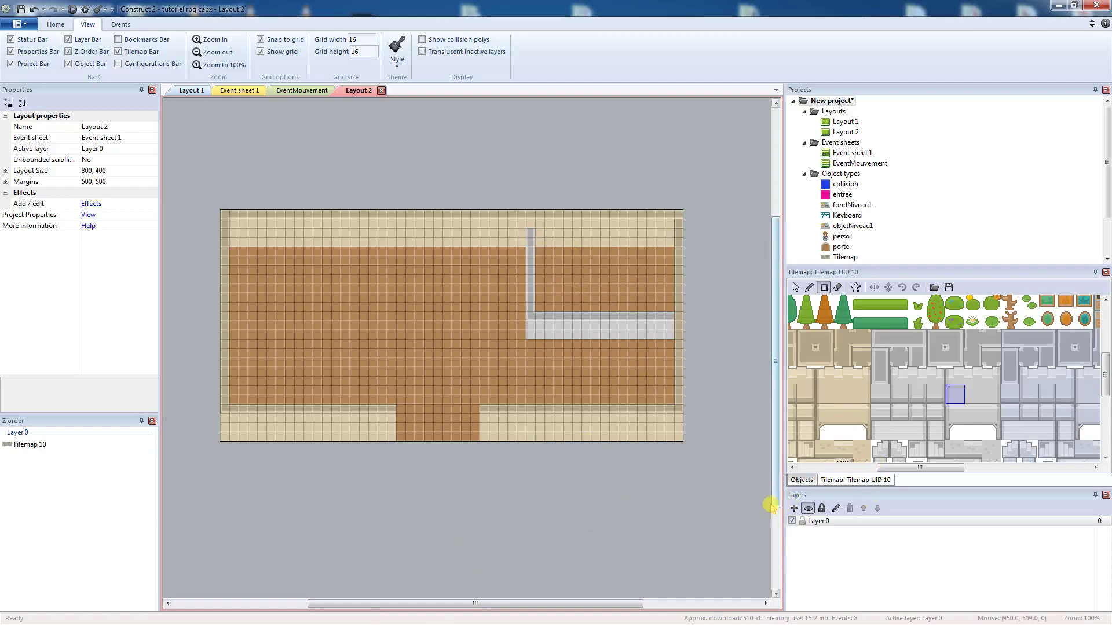
Leave tile drawing and place the perso character at the lower doorway, at about 368, 320
left_click(795, 288)
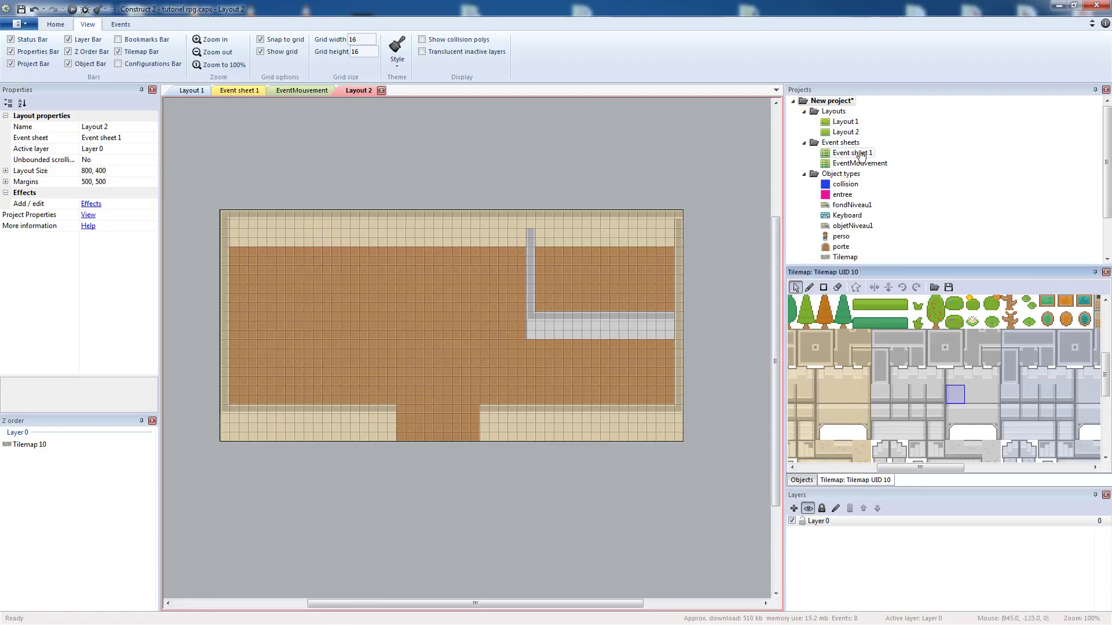
left_click_drag(829, 239, 432, 408)
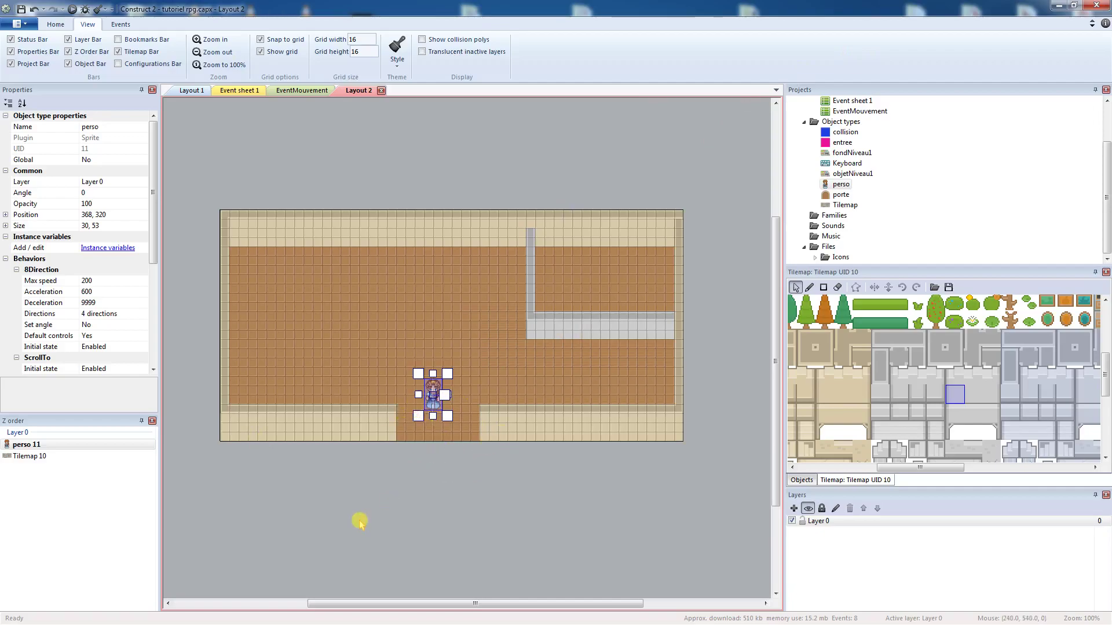
Insert a new Sprite object named sortie just below the doorway
right_click(399, 497)
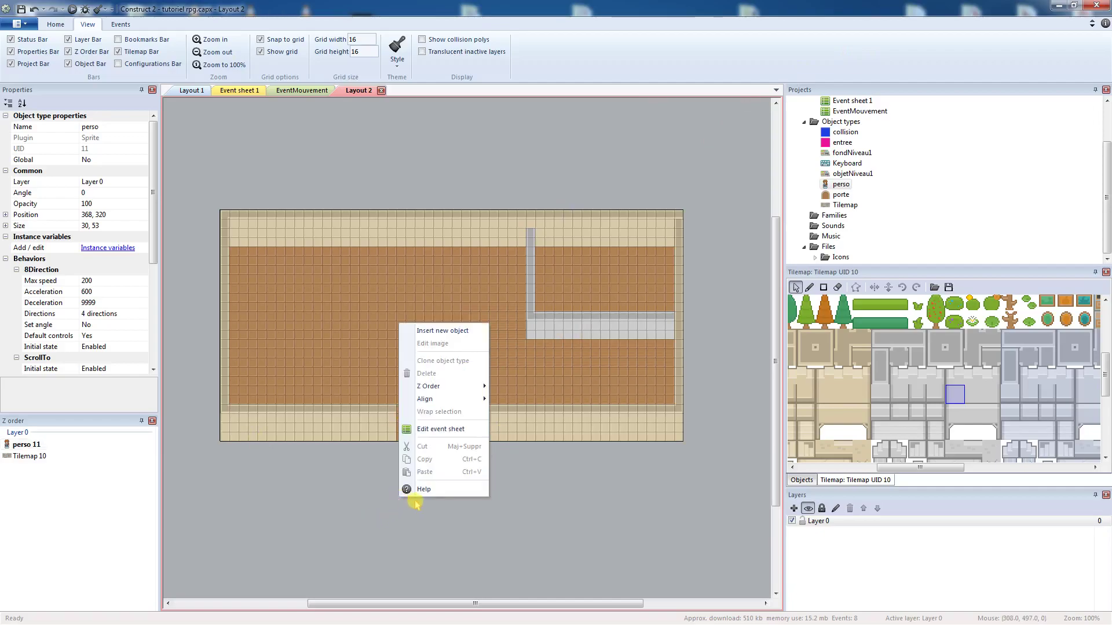
left_click(442, 331)
left_click(264, 435)
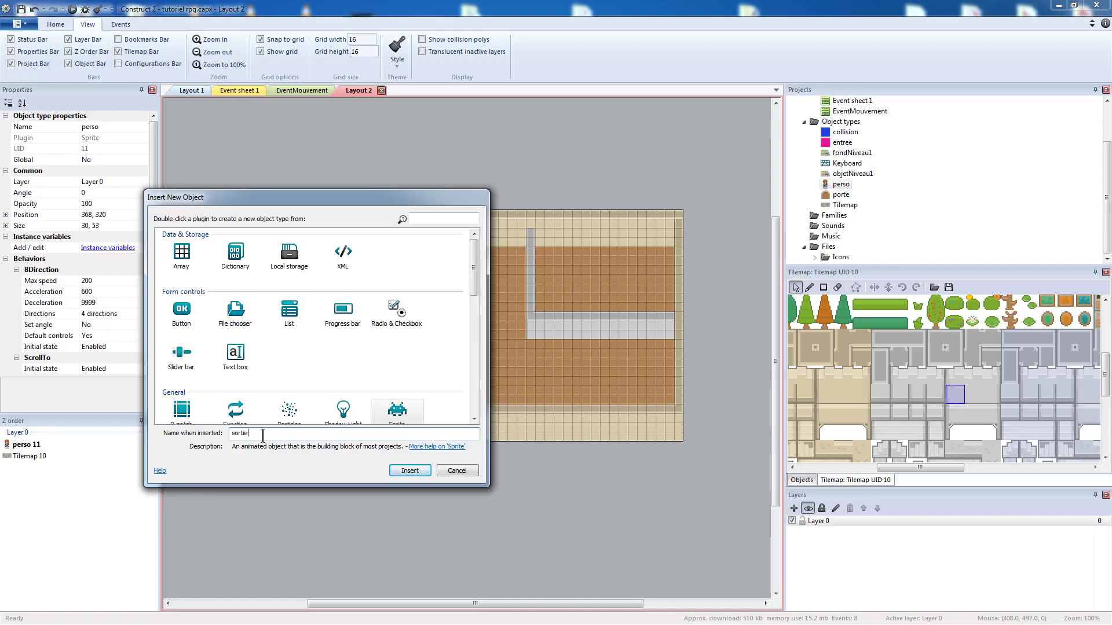
key("Return")
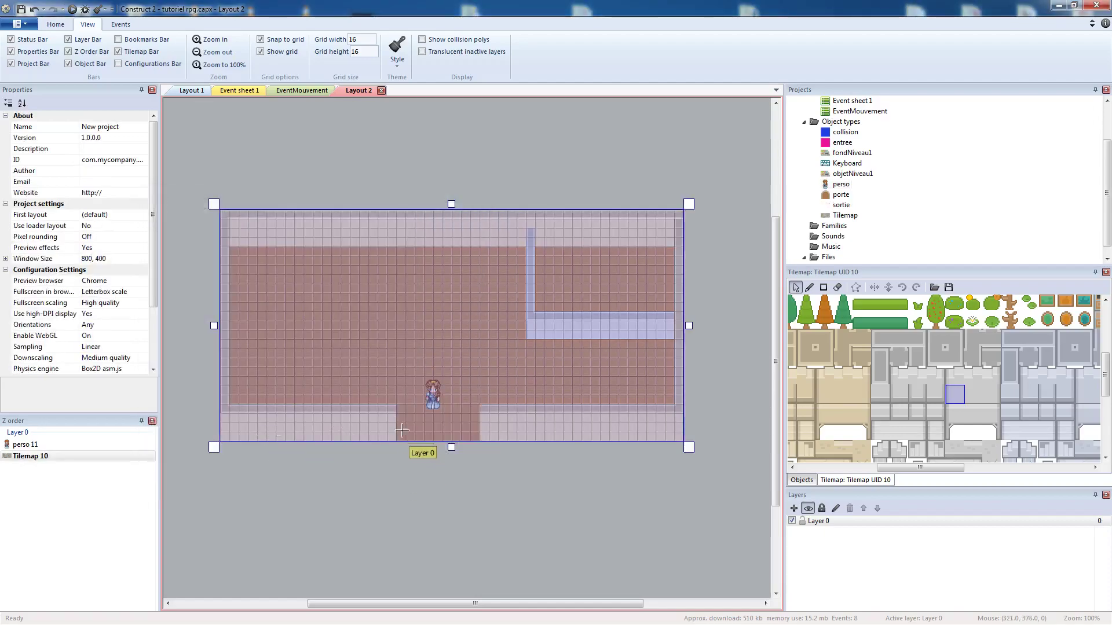
left_click(418, 508)
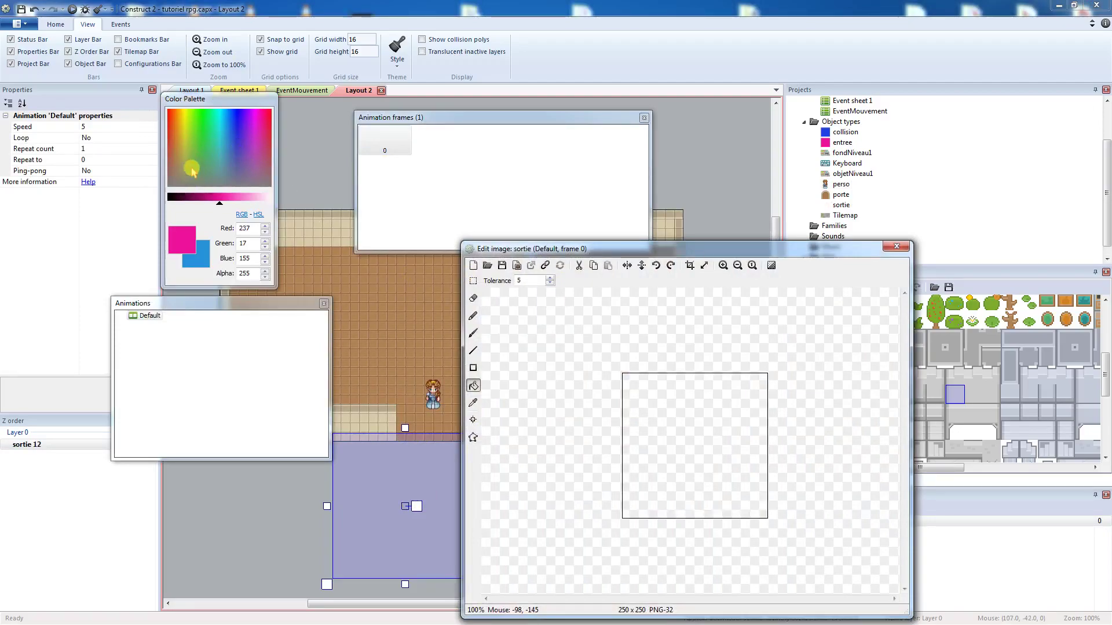
Fill the sortie sprite's image with near-black (24, 2, 16) and close the image editor
left_click(172, 198)
left_click(731, 466)
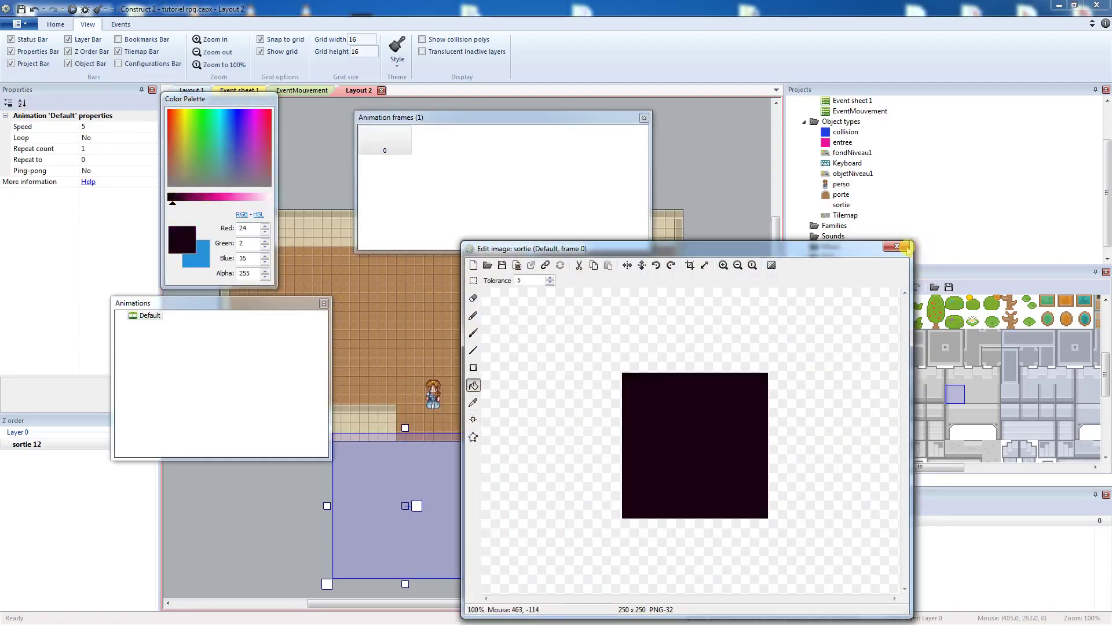
left_click(905, 247)
Turn off grid snapping and resize the sortie sprite to about 143 by 23, covering the doorway's lower edge
left_click_drag(406, 584, 406, 467)
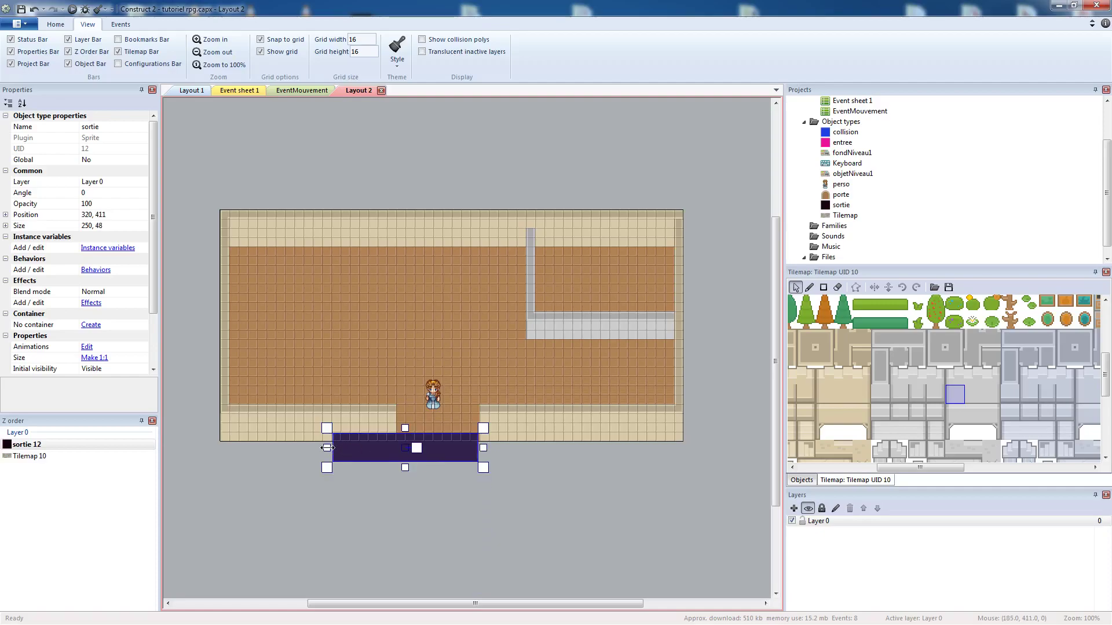
left_click_drag(328, 448, 426, 448)
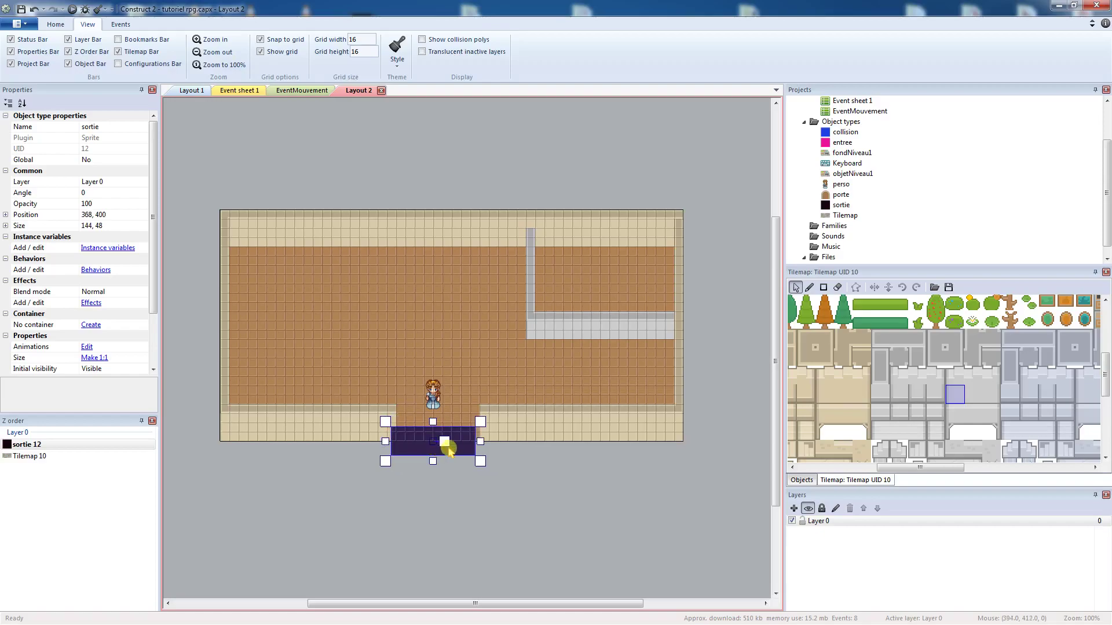
left_click(261, 39)
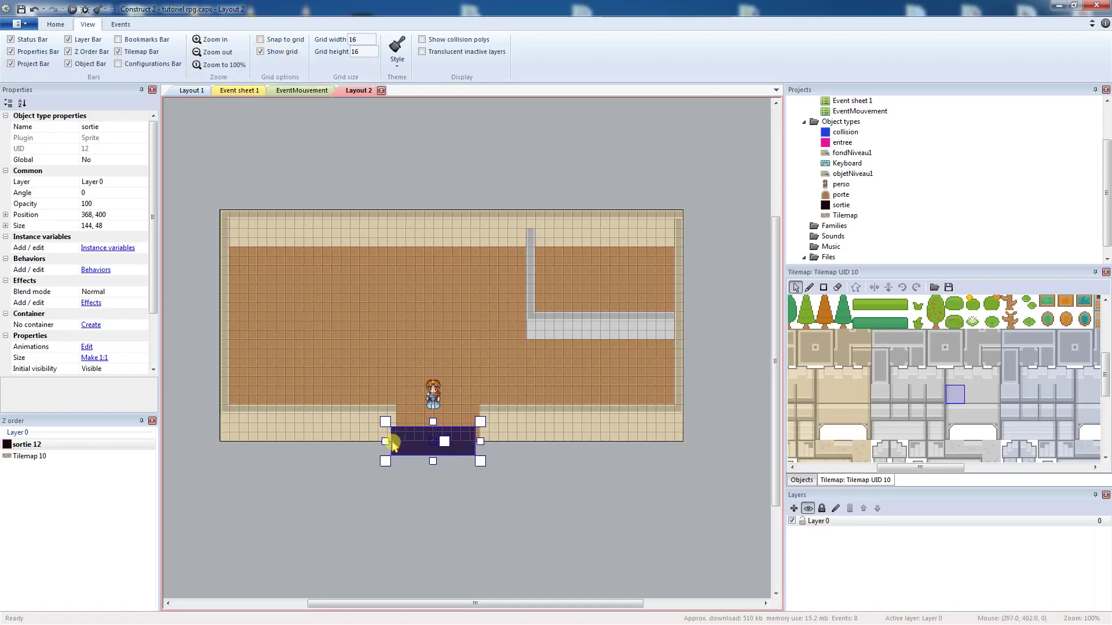
left_click_drag(392, 442, 397, 442)
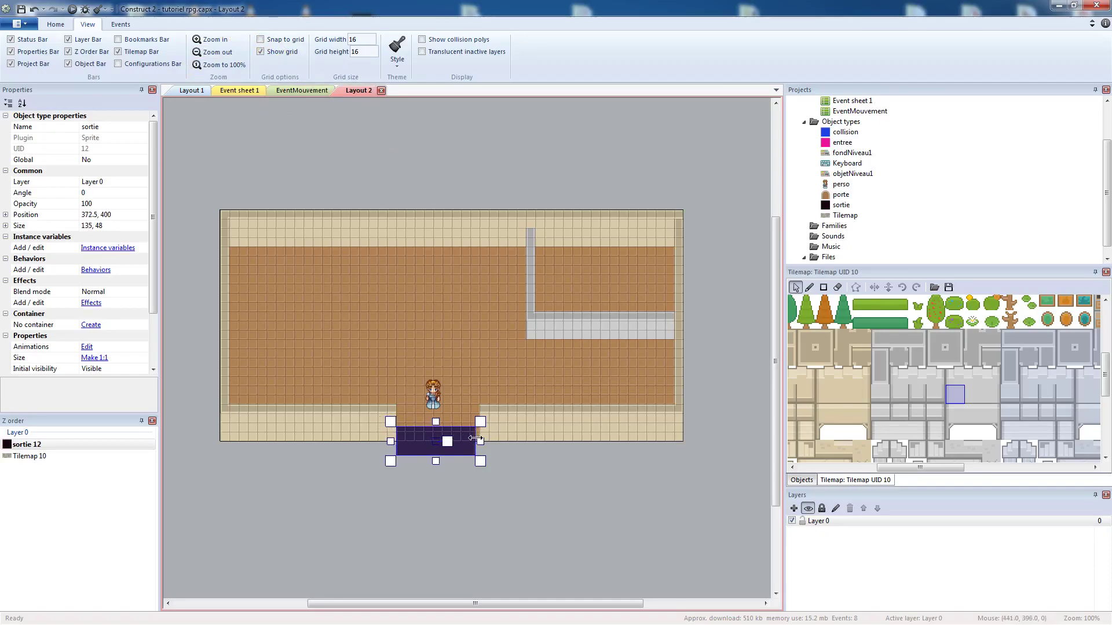
left_click_drag(480, 442, 439, 446)
left_click(569, 569)
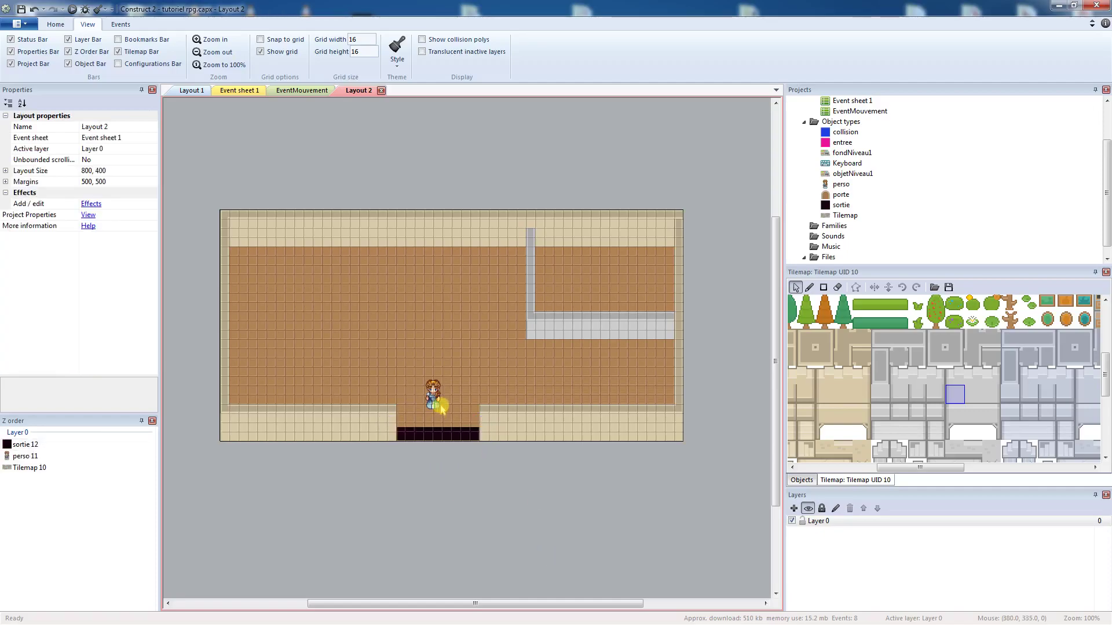
Move the perso character down into the doorway, just above the black sortie strip
left_click(440, 408)
left_click_drag(440, 407, 435, 412)
left_click(542, 557)
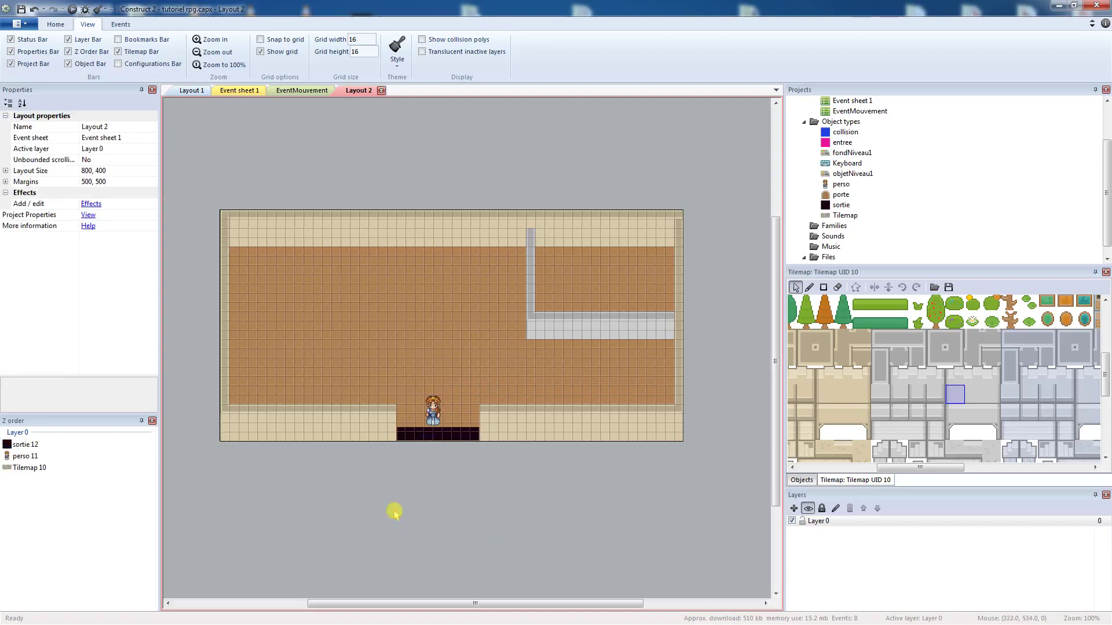
left_click(420, 434)
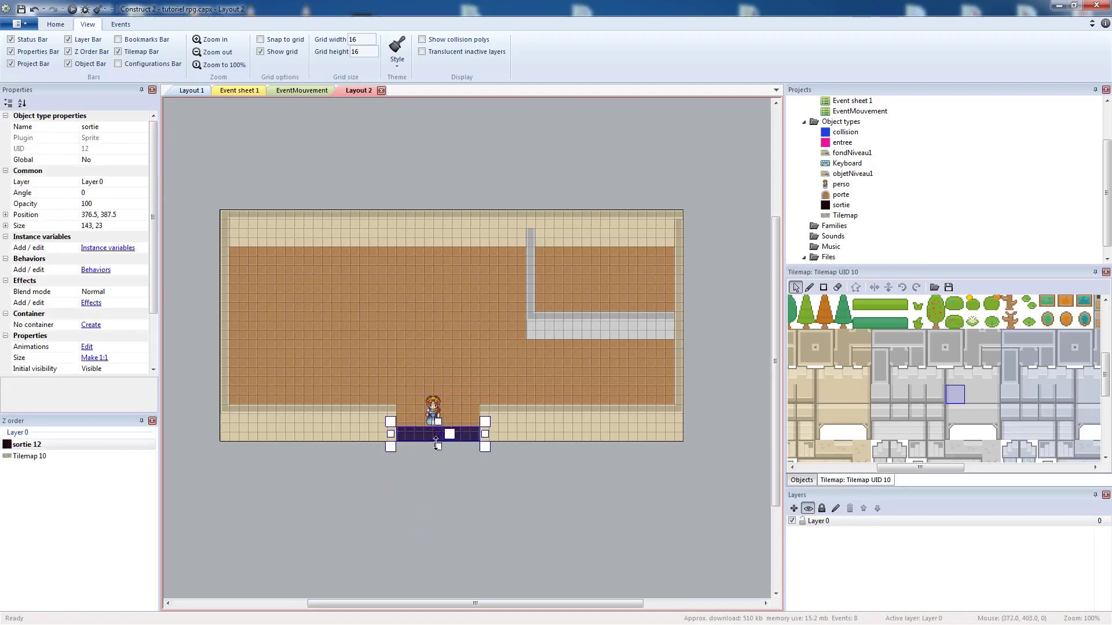
left_click(466, 489)
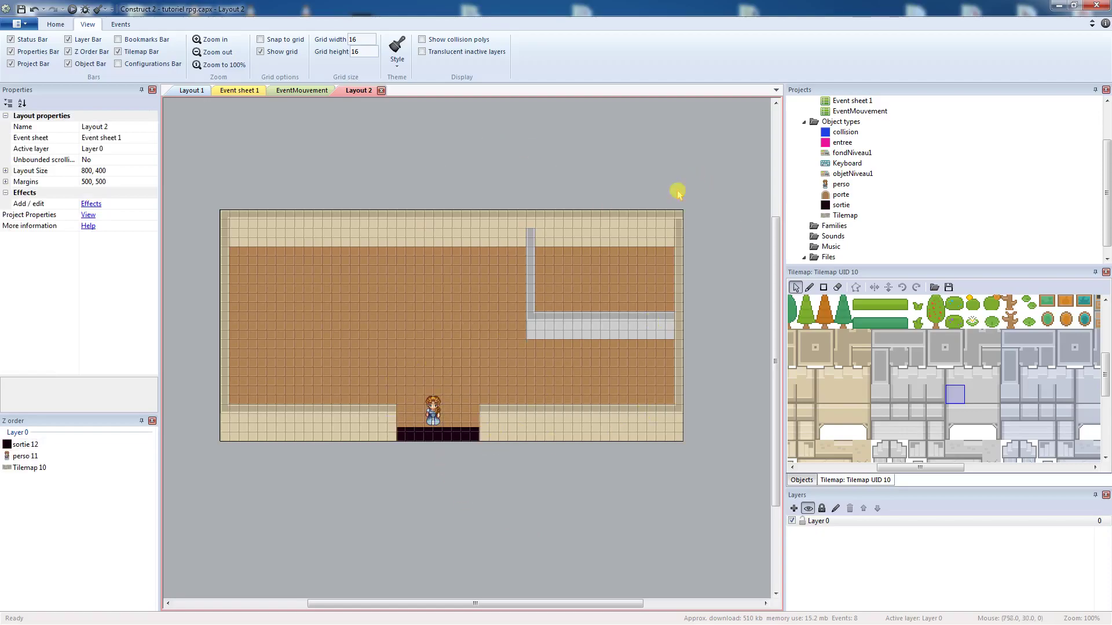
In Event sheet 1, add an event with the condition that perso is overlapping entree
left_click(191, 90)
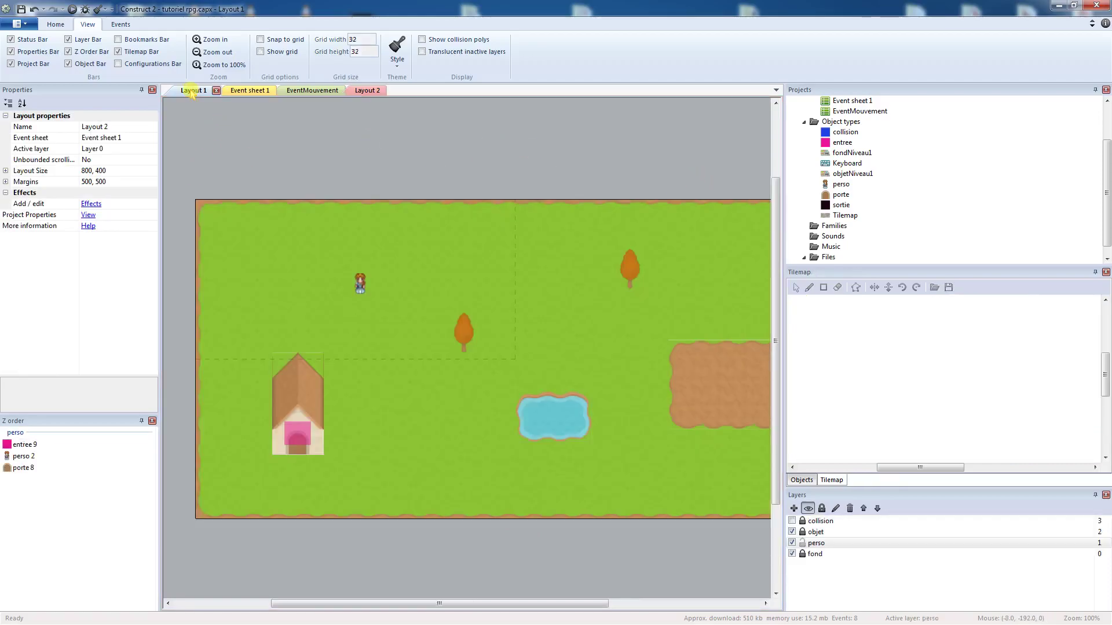
left_click(366, 91)
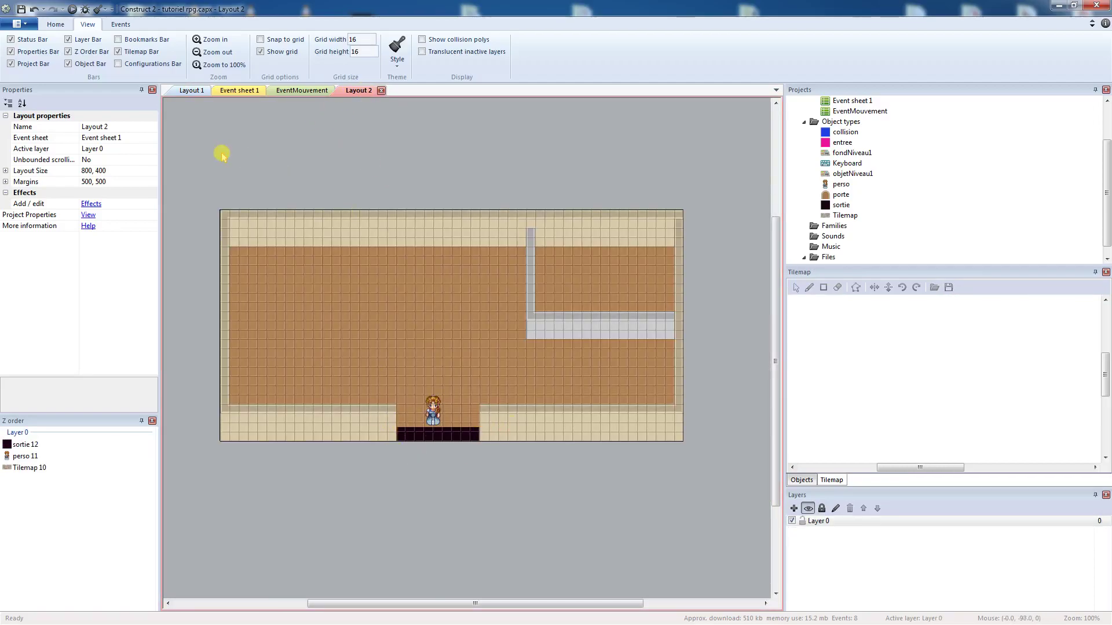
left_click(237, 91)
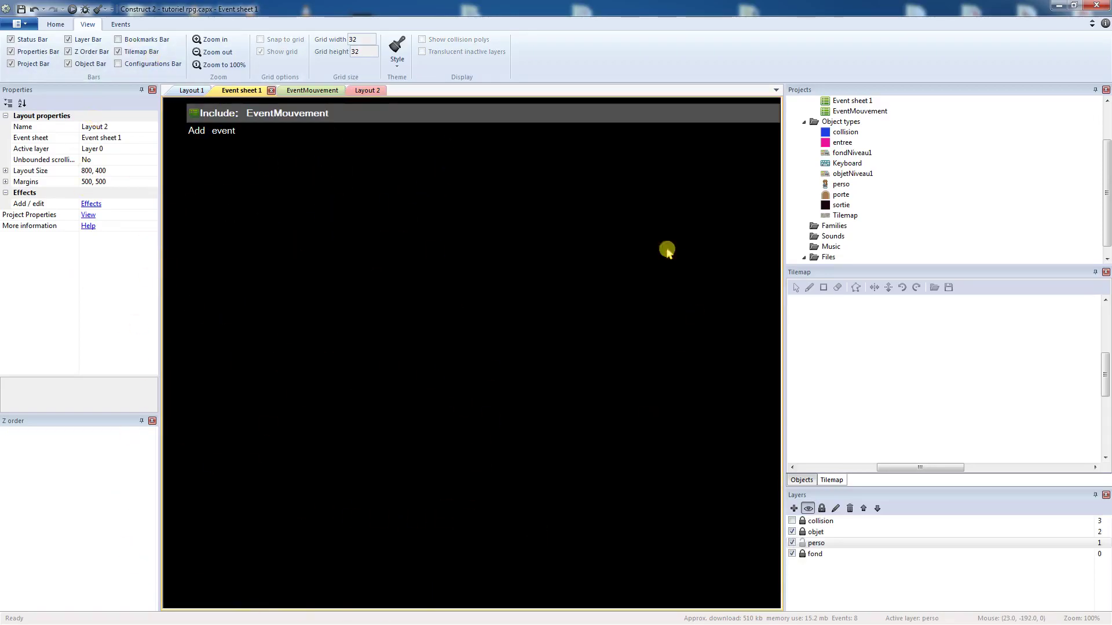
left_click(201, 133)
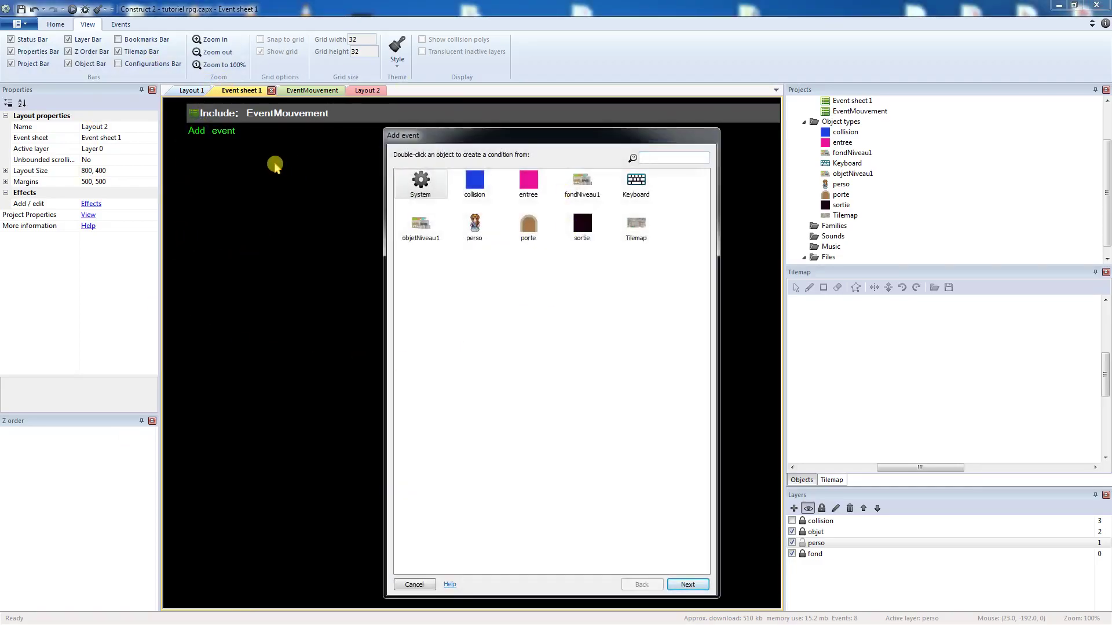
double_click(474, 225)
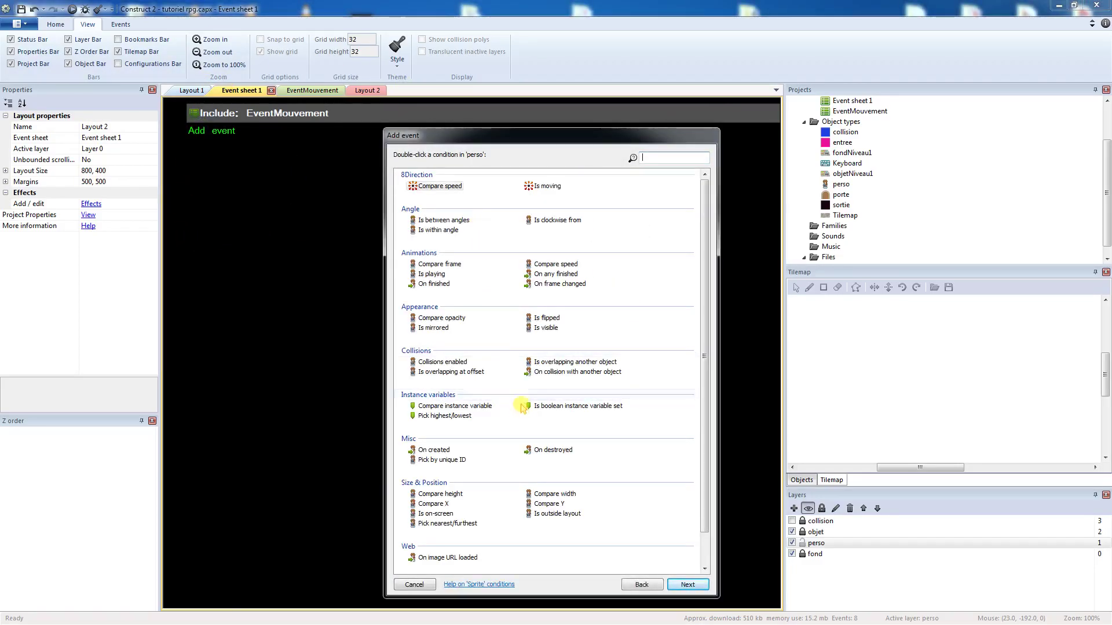
double_click(582, 362)
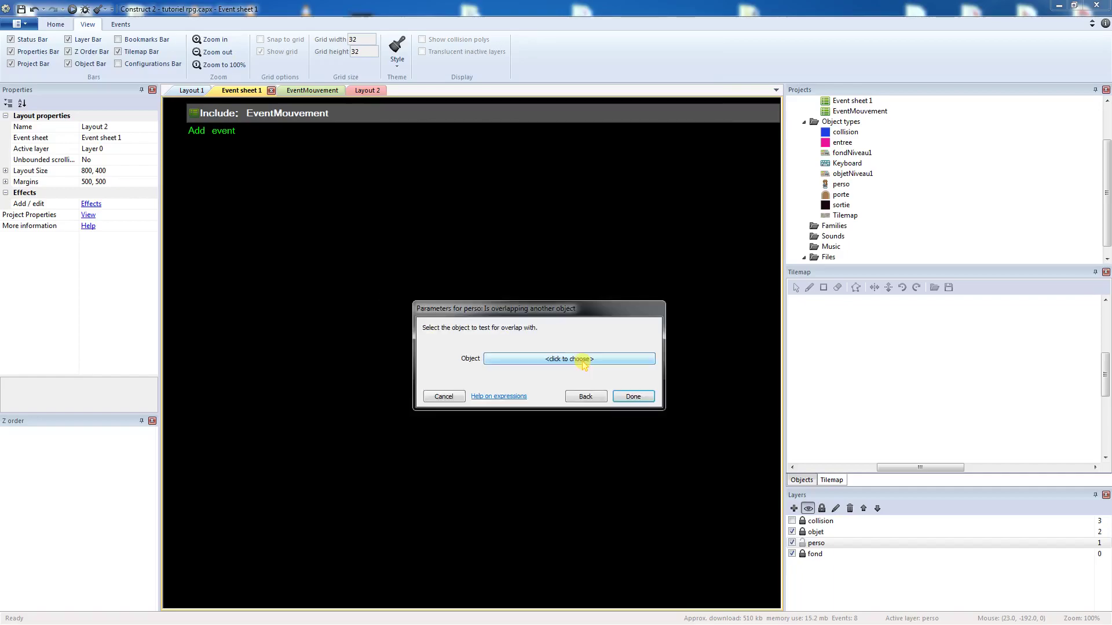
left_click(571, 362)
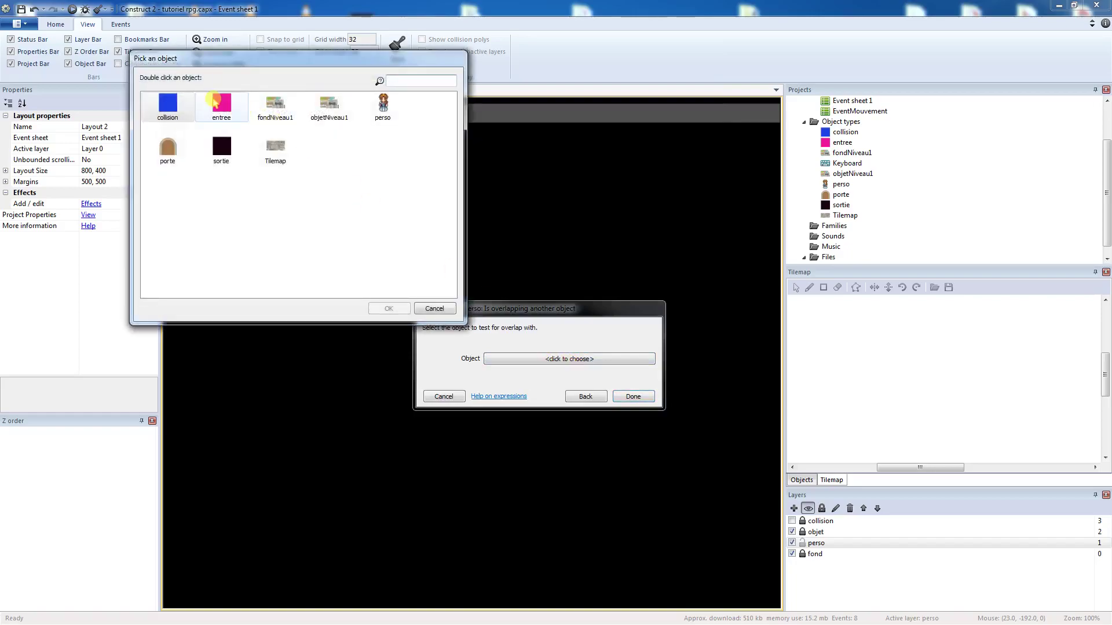
double_click(225, 104)
left_click(632, 408)
Add the System action Go to layout (by name) with "Layout 2" to the perso overlapping entree event
left_click(354, 131)
double_click(414, 183)
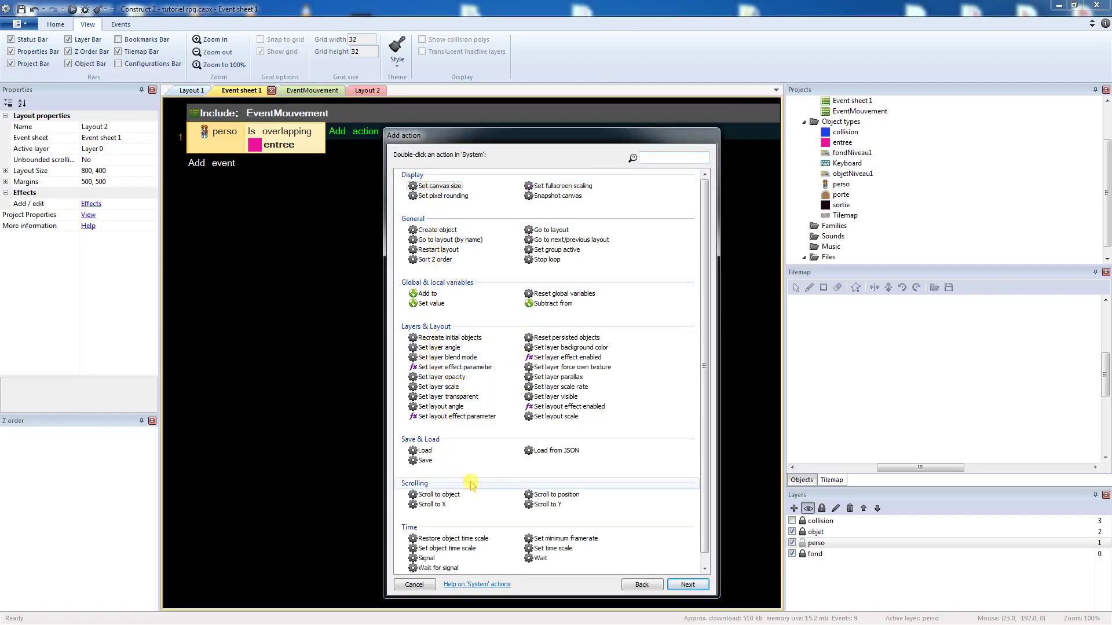
double_click(446, 240)
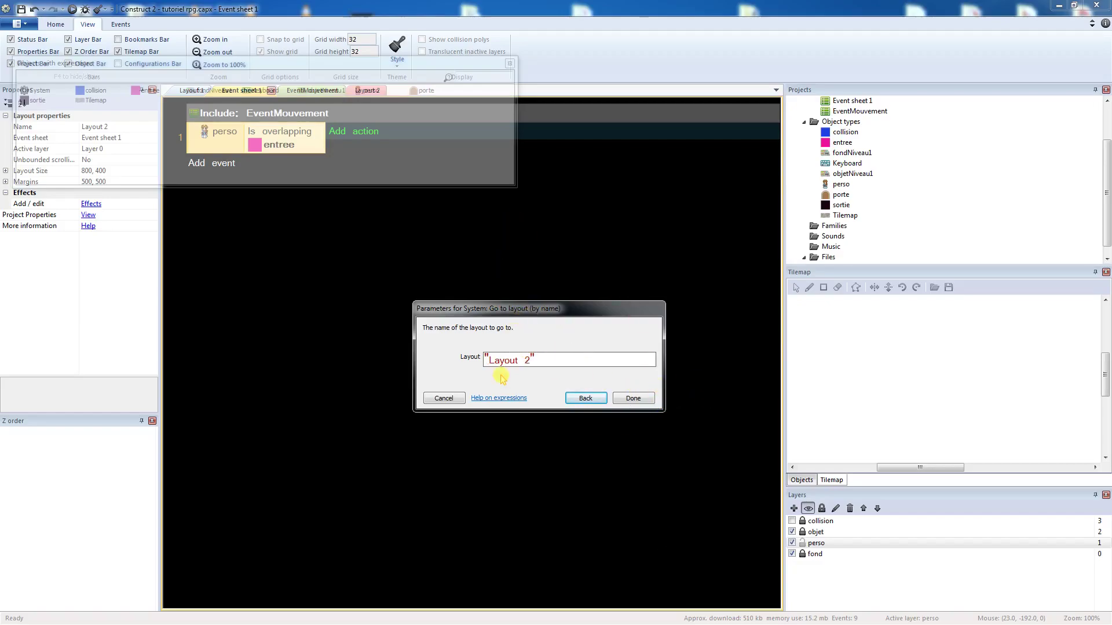
left_click(631, 400)
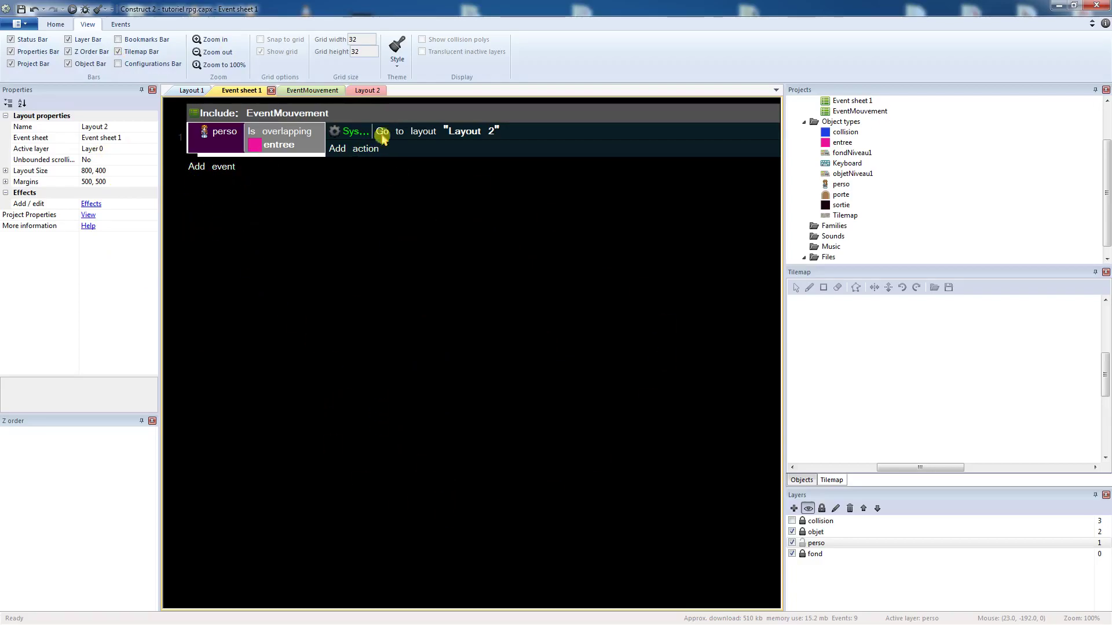
left_click(191, 91)
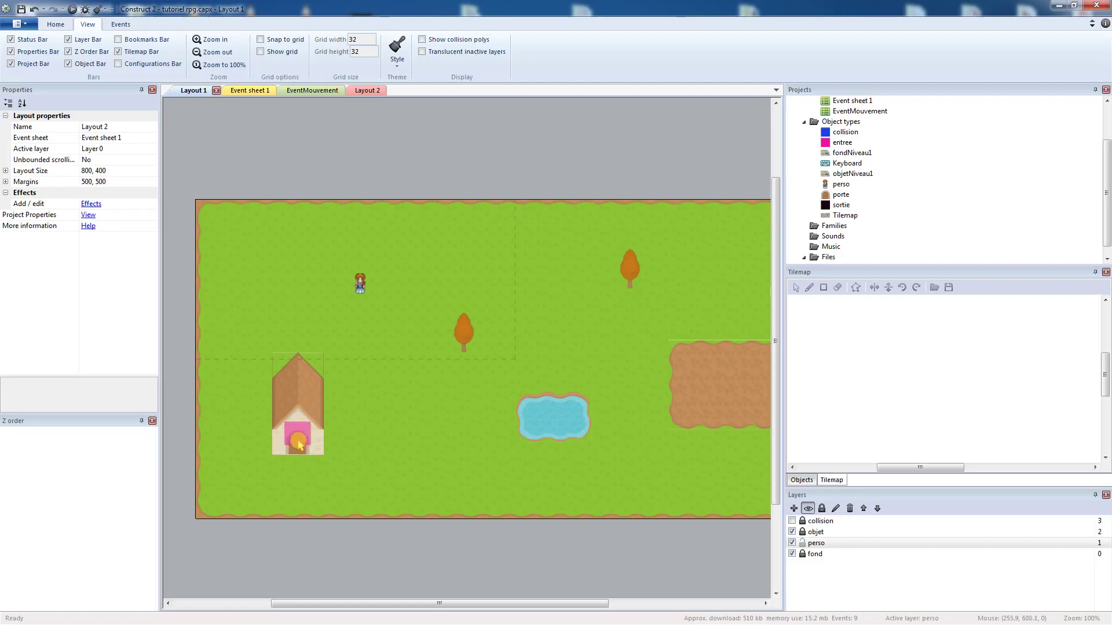
left_click(306, 90)
left_click(239, 90)
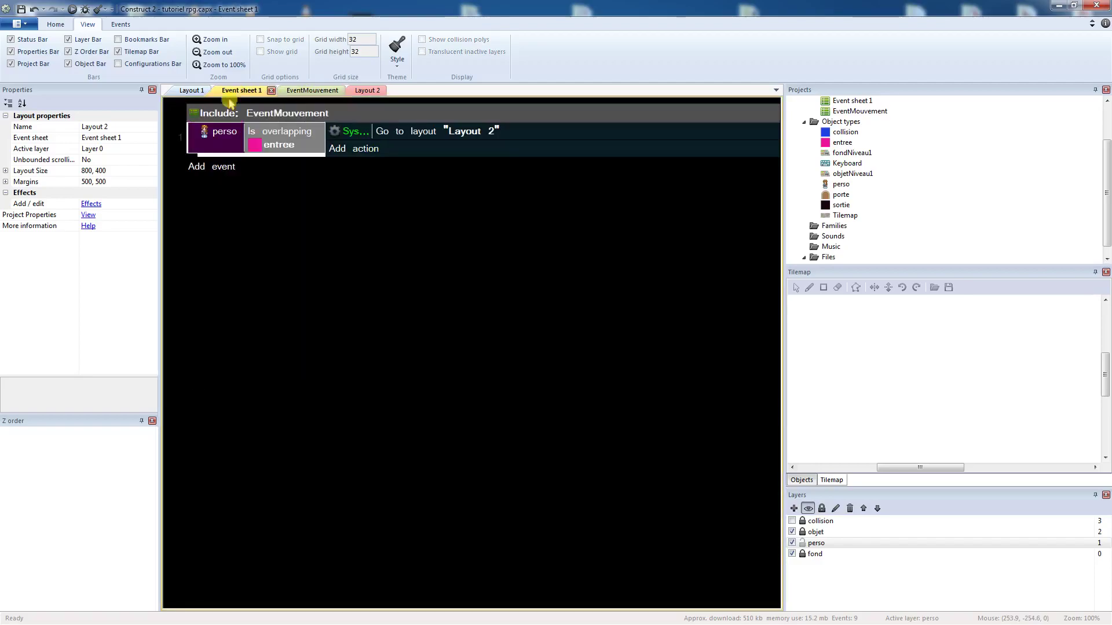
Add a second condition to the perso overlapping entree event: perso Is playing, with the animation "haut"
left_click(192, 139)
right_click(192, 138)
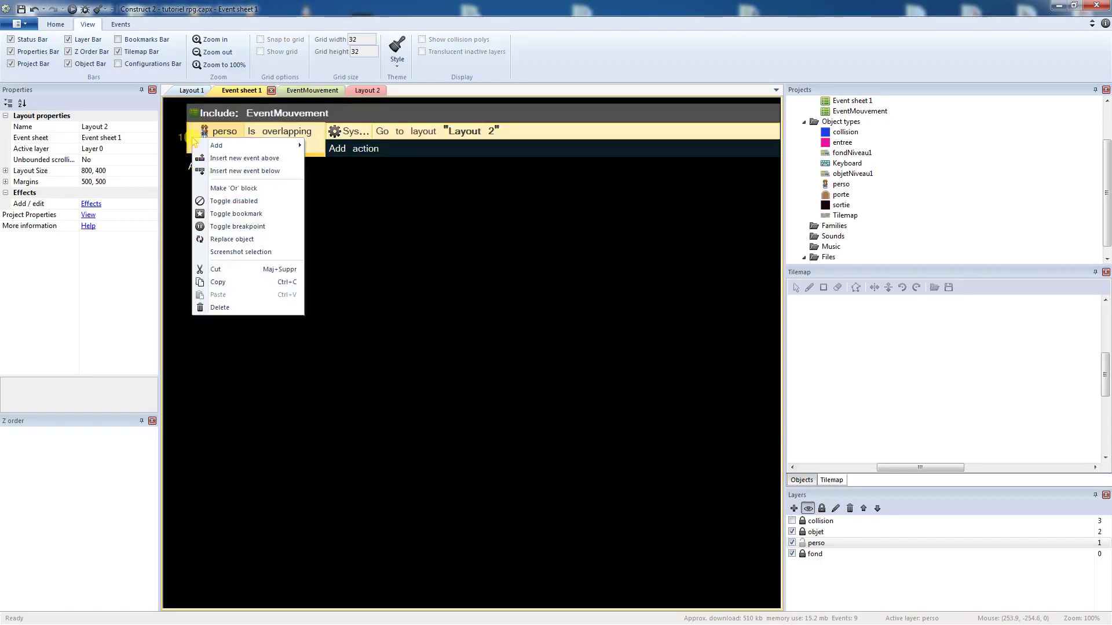
mouse_move(231, 146)
left_click(342, 145)
double_click(471, 224)
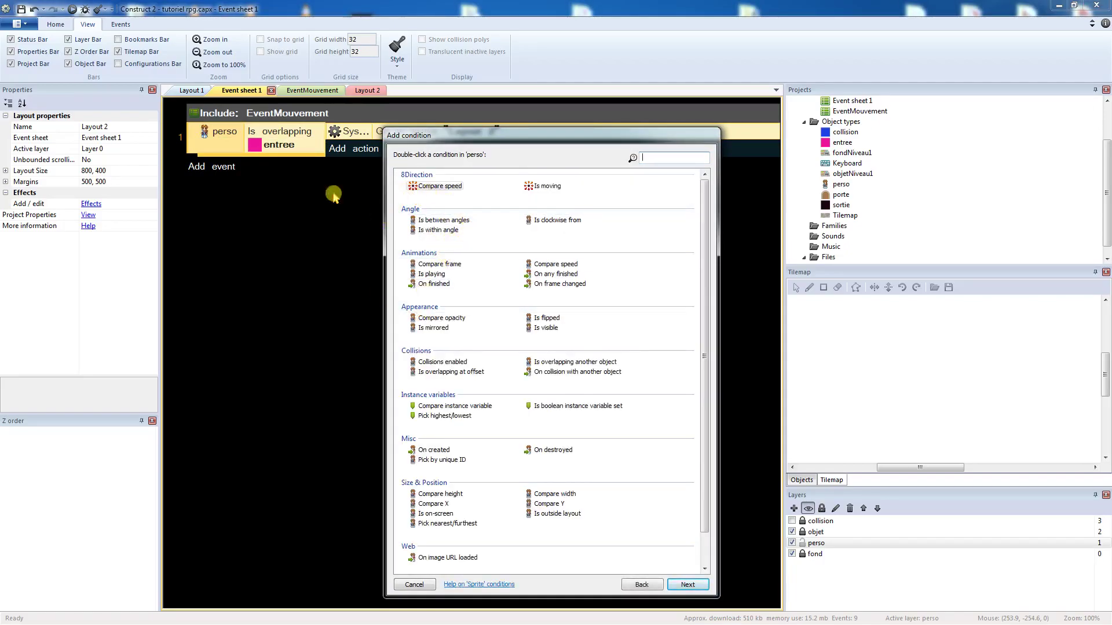
left_click(436, 275)
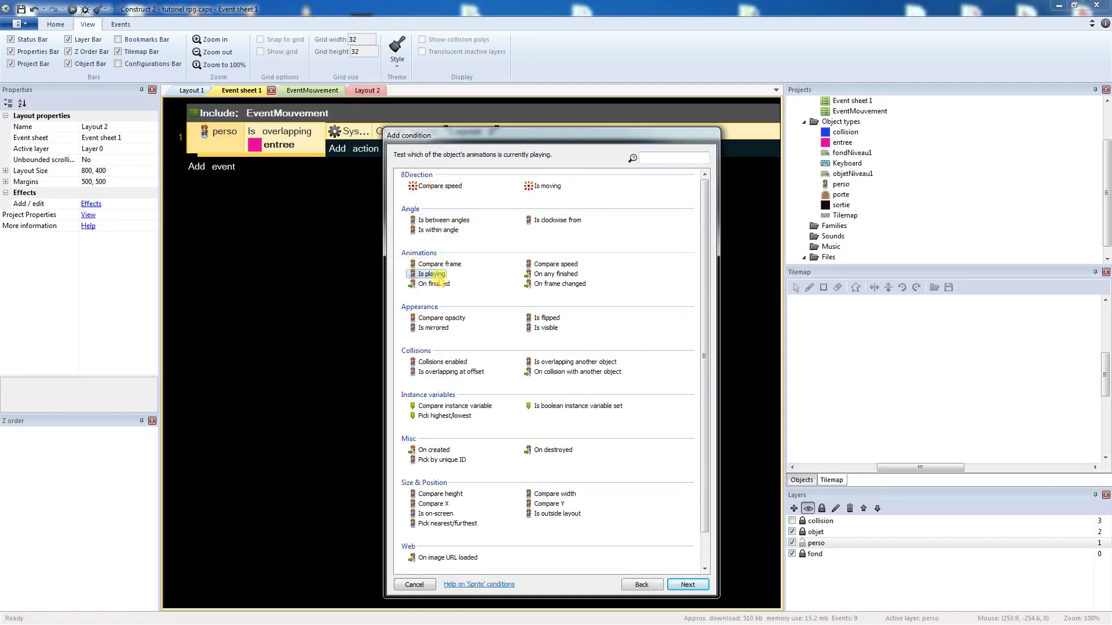
double_click(435, 275)
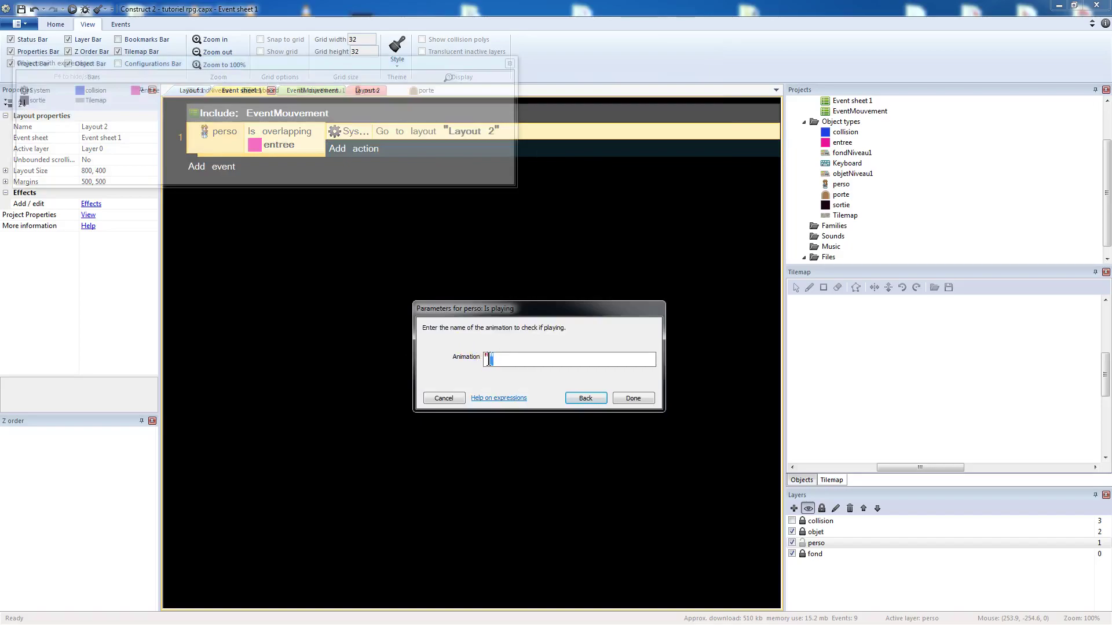
type("\"")
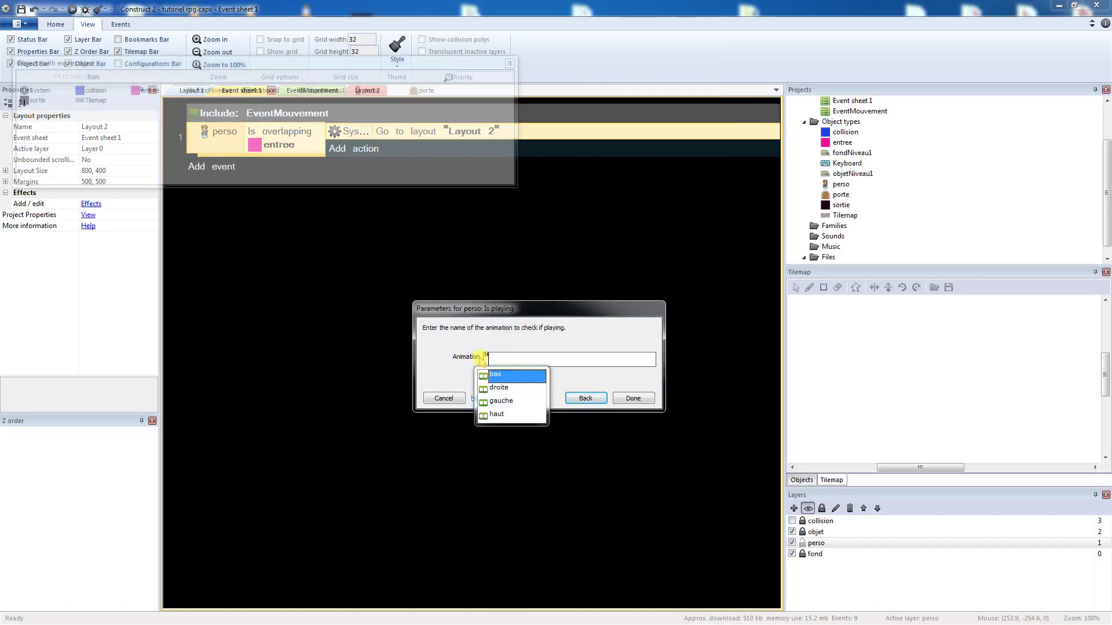
key("Down")
key("Down")
key("Down")
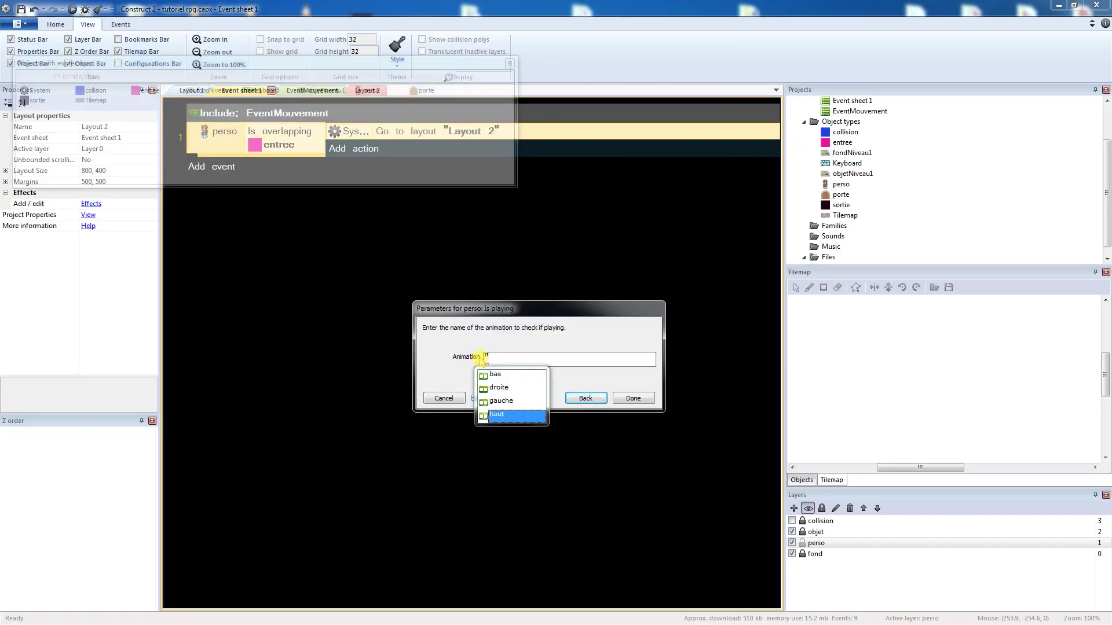
key("Return")
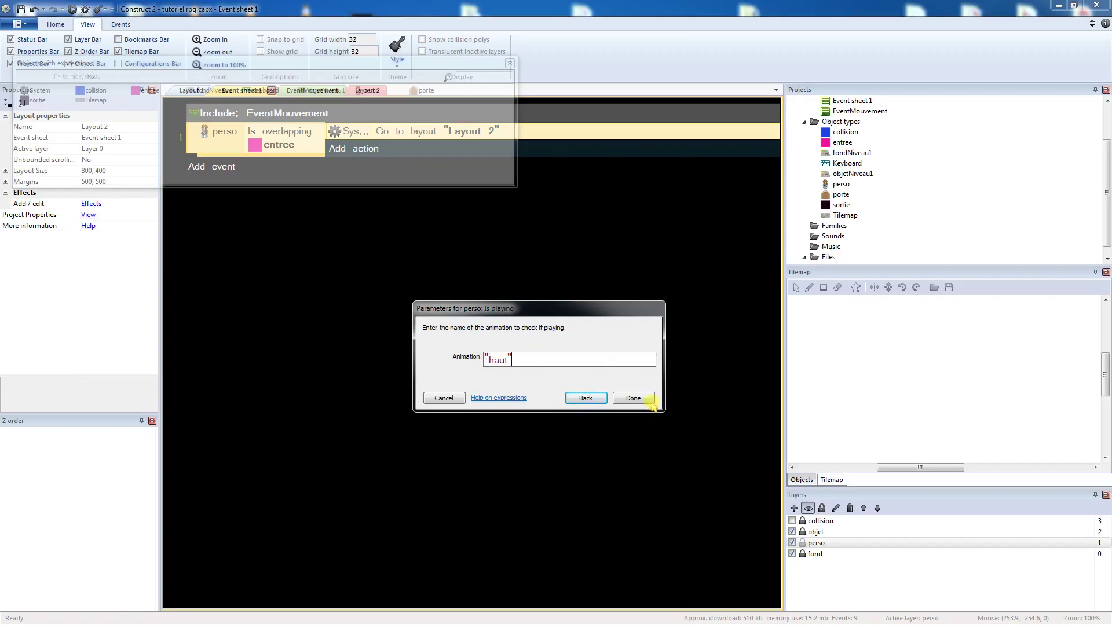
left_click(633, 399)
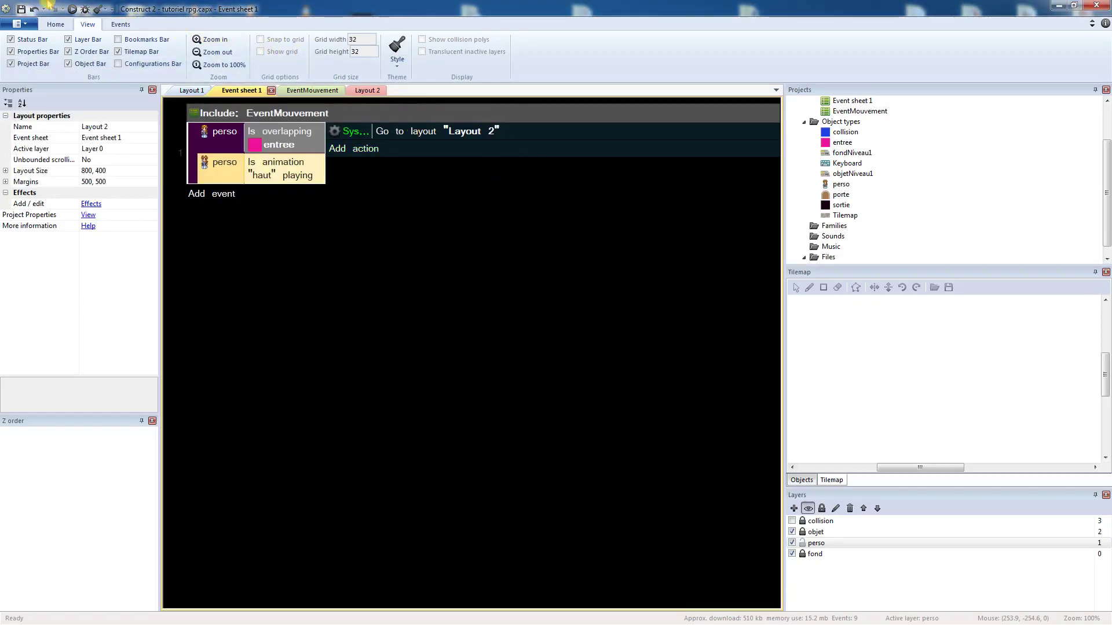
Preview the game, walk the character up into the house door to test the entrance, and close the preview
left_click(71, 9)
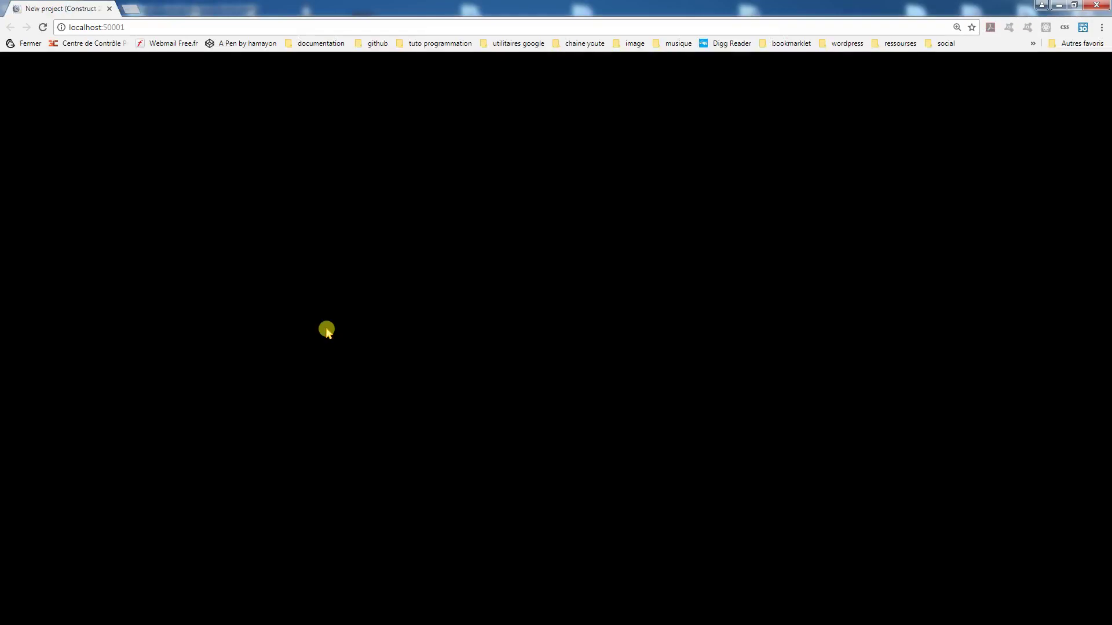
key("Down")
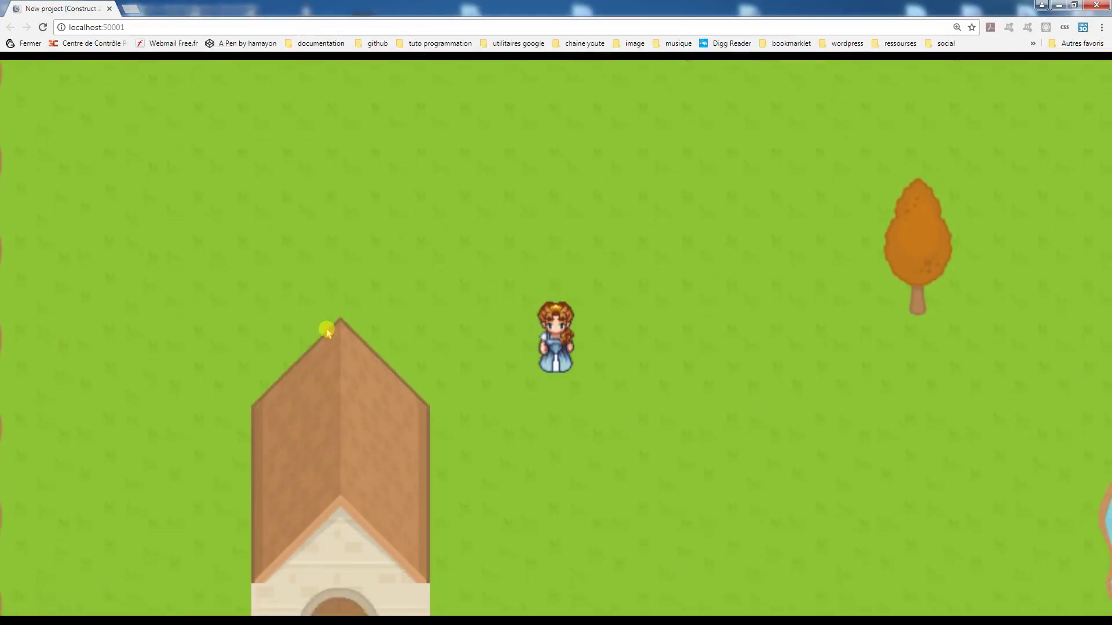
key("Left")
key("Up")
key("Up")
key("Left")
key("Right")
key("Down")
key("Right")
key("Left")
key("Left")
key("Up")
key("Down")
key("Up")
key("Down")
key("Up")
key("Right")
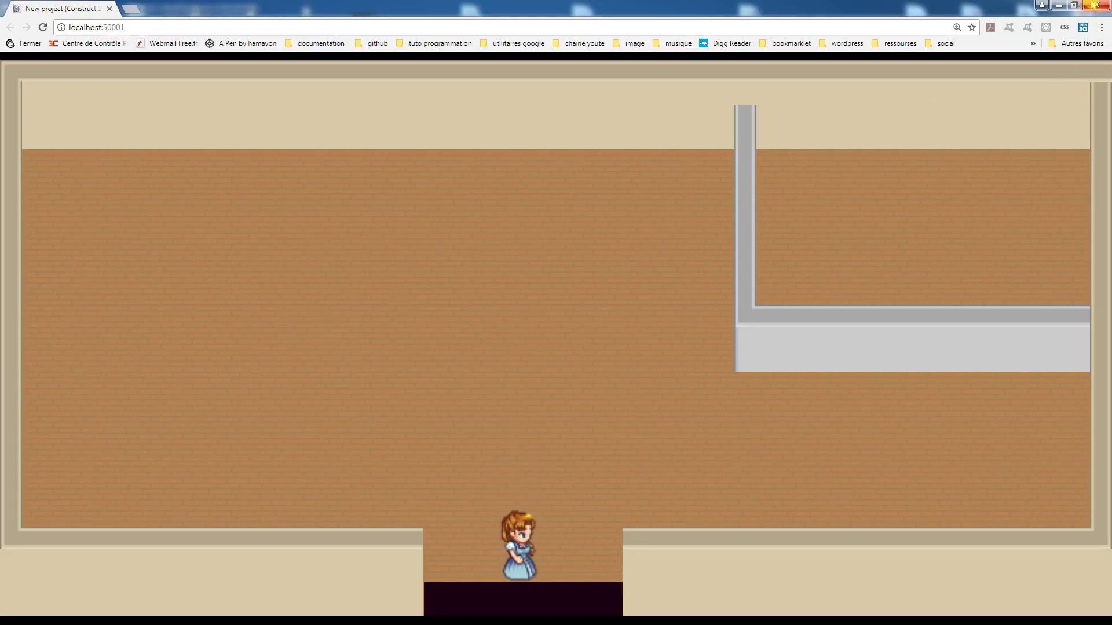
left_click(1093, 5)
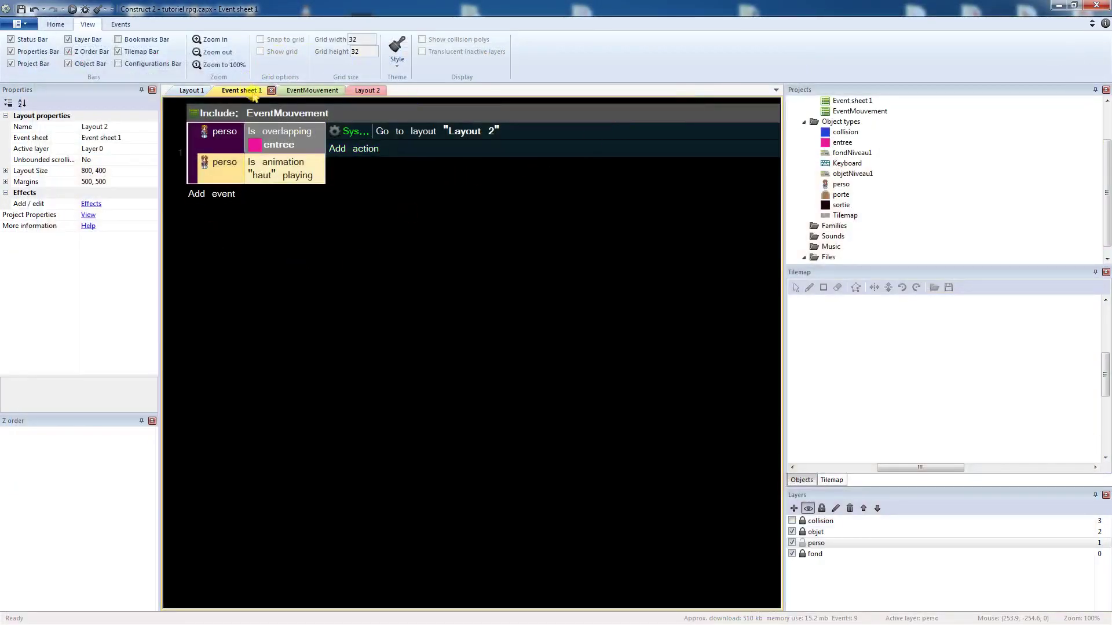
In Layout 2, set the sortie sprite's initial visibility to Invisible
left_click(370, 92)
left_click(435, 433)
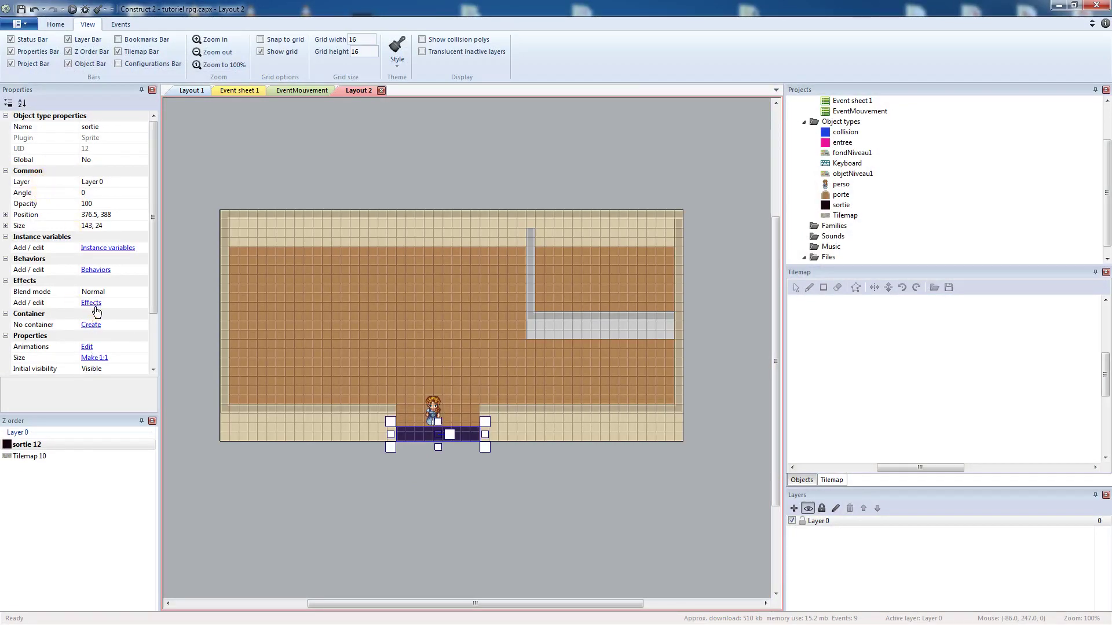
scroll(145, 255, "down", 2)
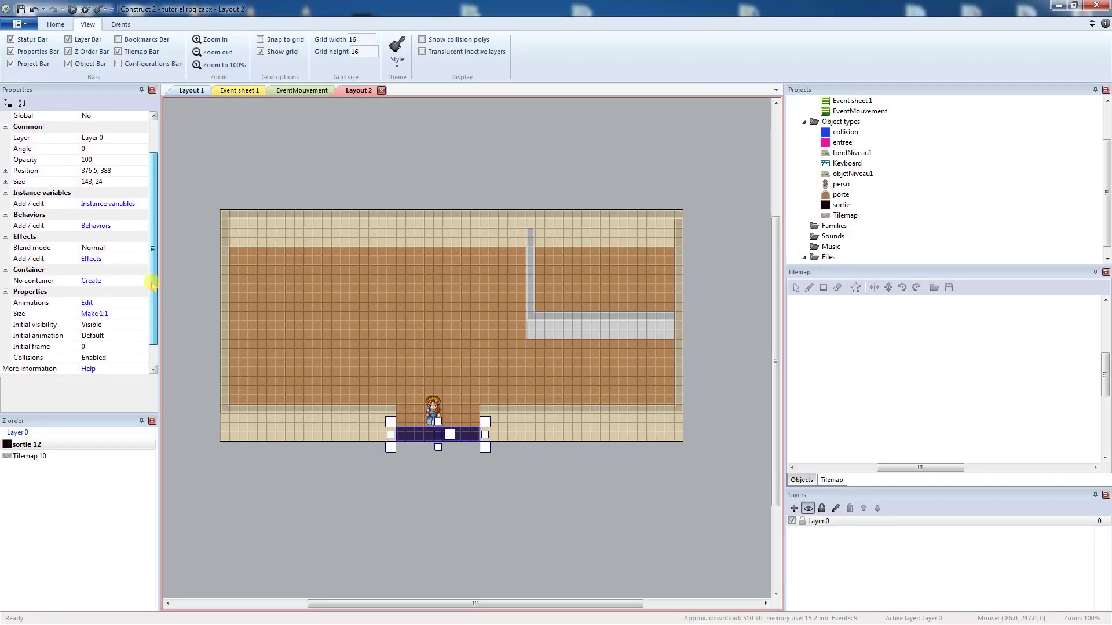
left_click(106, 327)
left_click(141, 325)
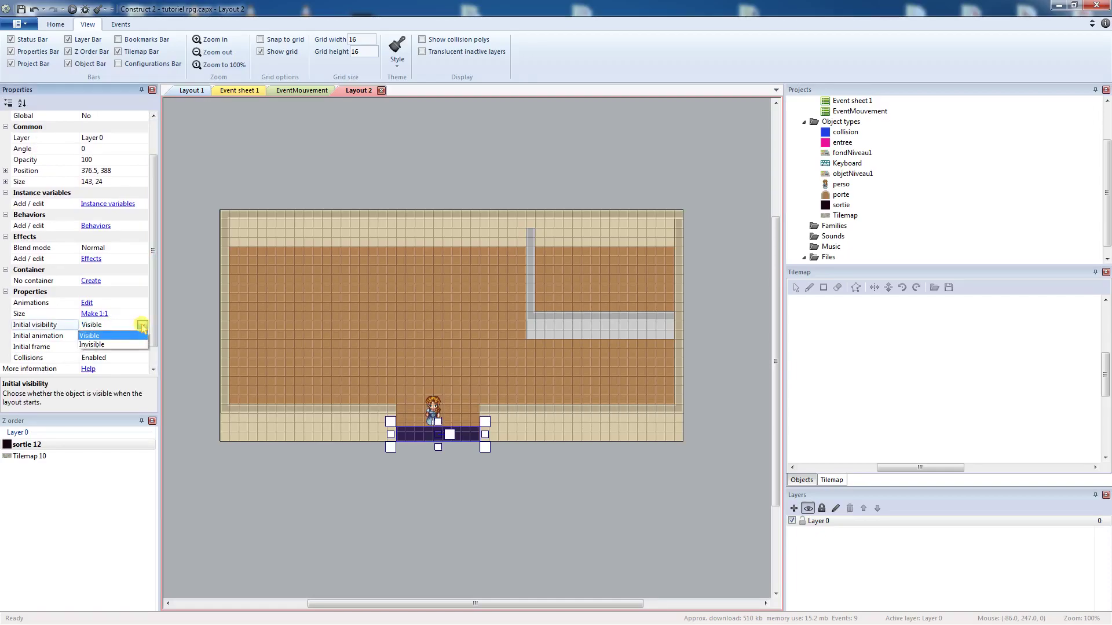
left_click(107, 345)
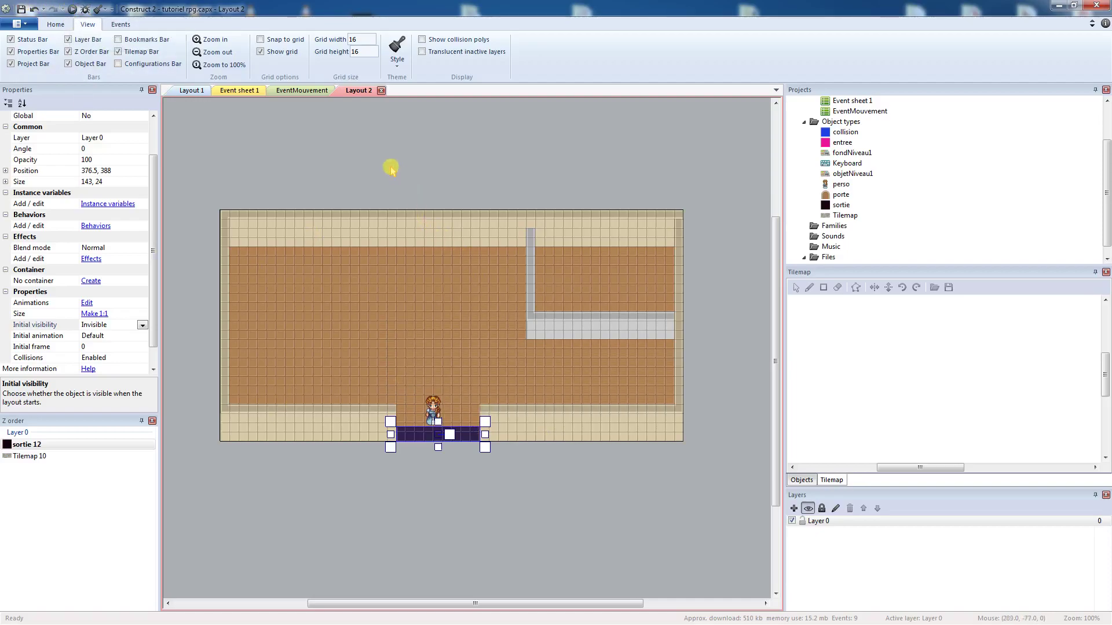
In Event sheet 1, add a new event with the condition that perso is overlapping sortie
left_click(239, 92)
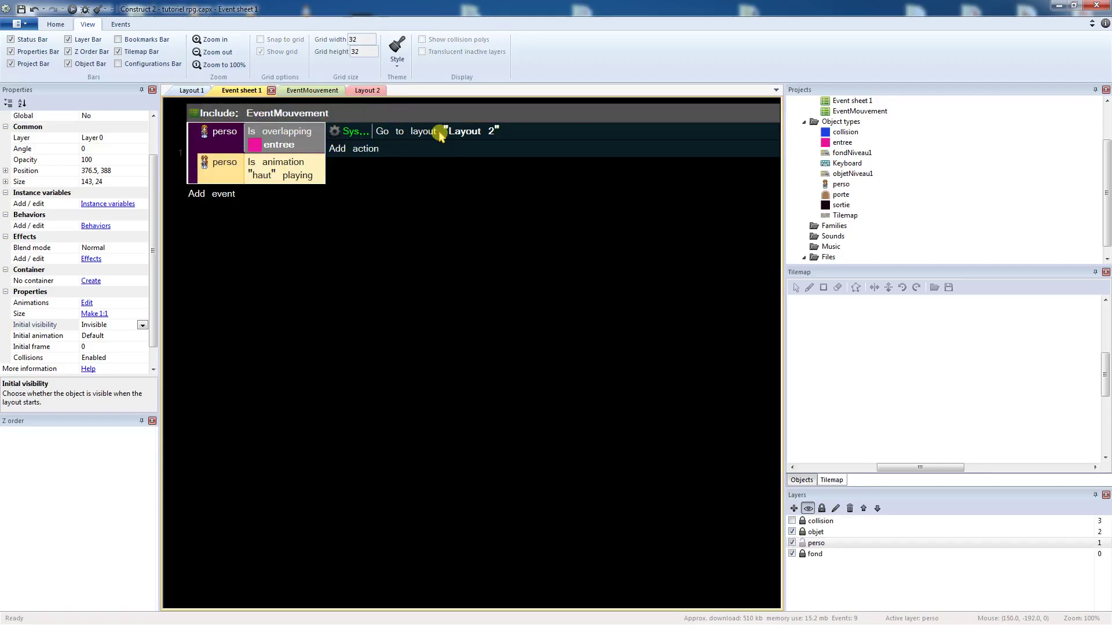
left_click(196, 143)
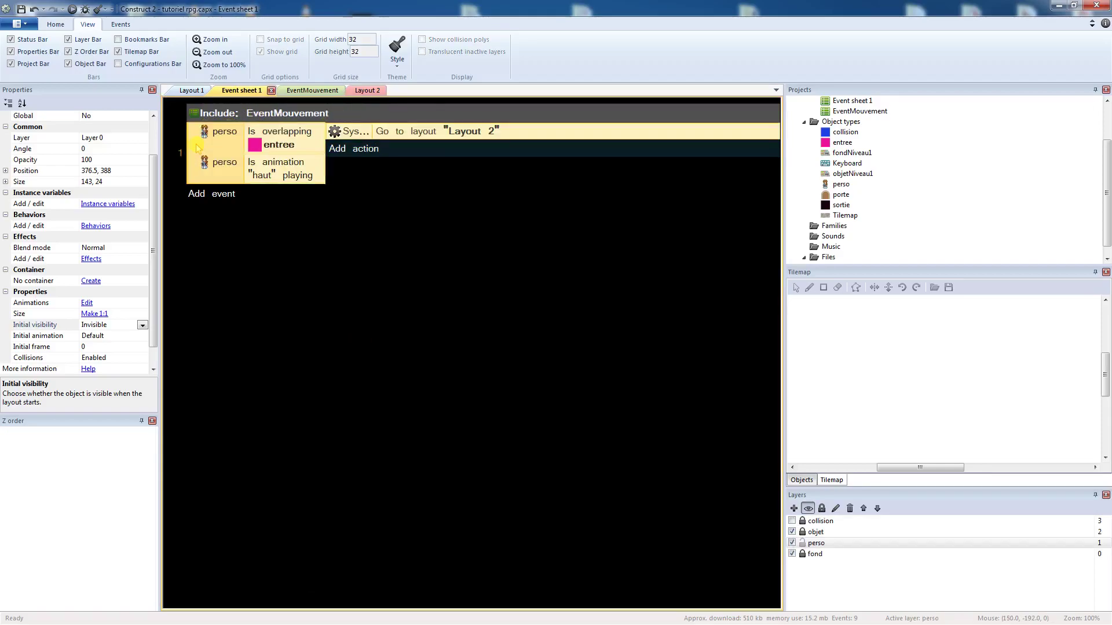
left_click(252, 267)
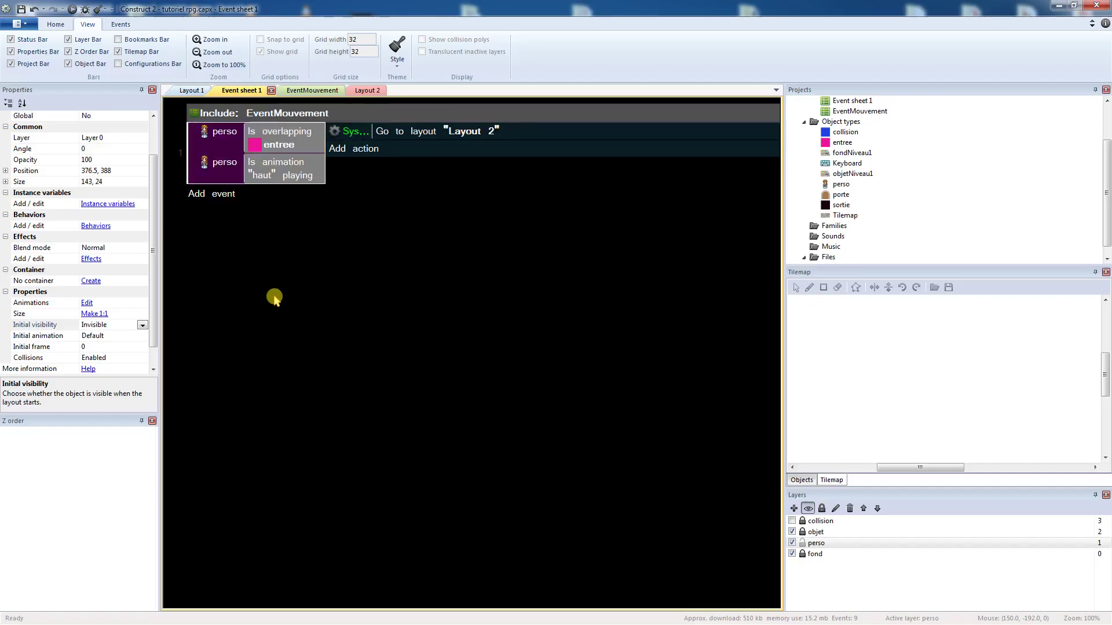
left_click(218, 197)
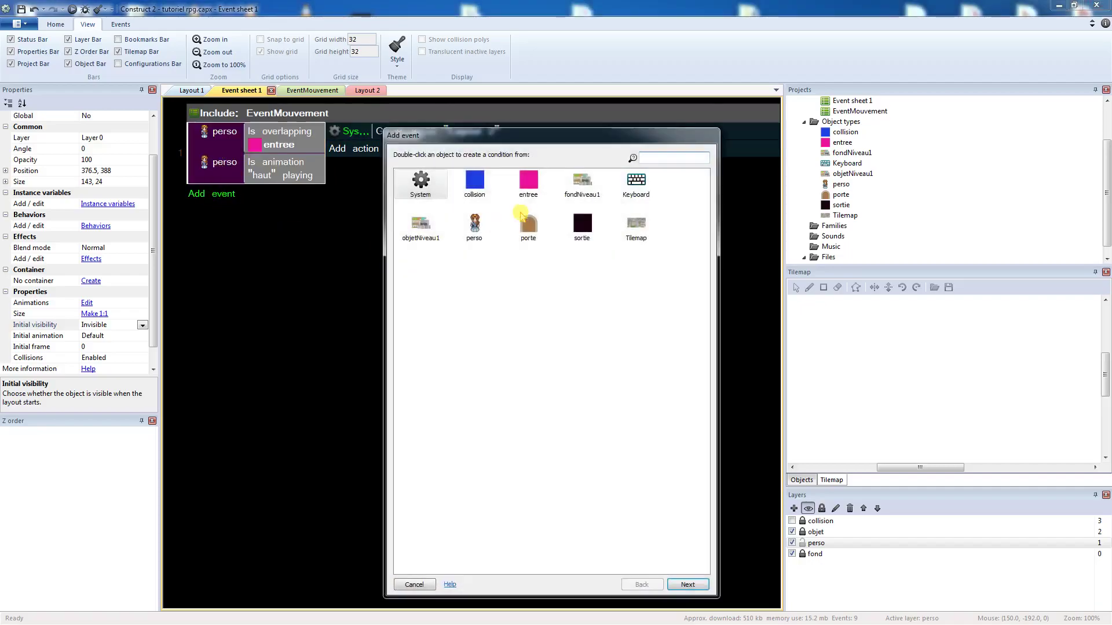
double_click(473, 225)
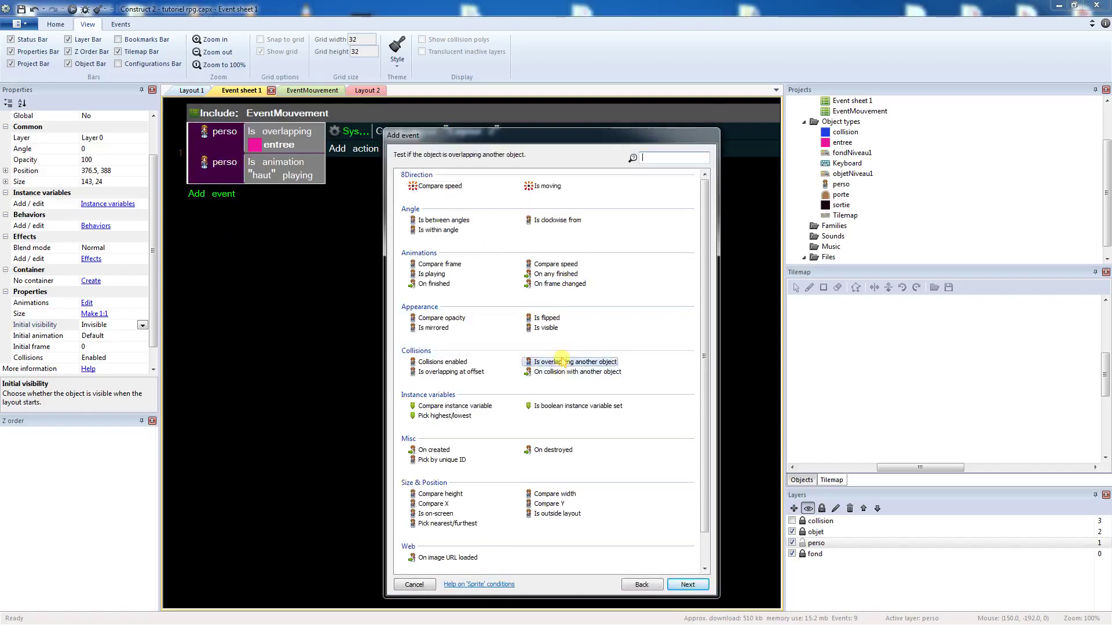
double_click(574, 362)
left_click(569, 359)
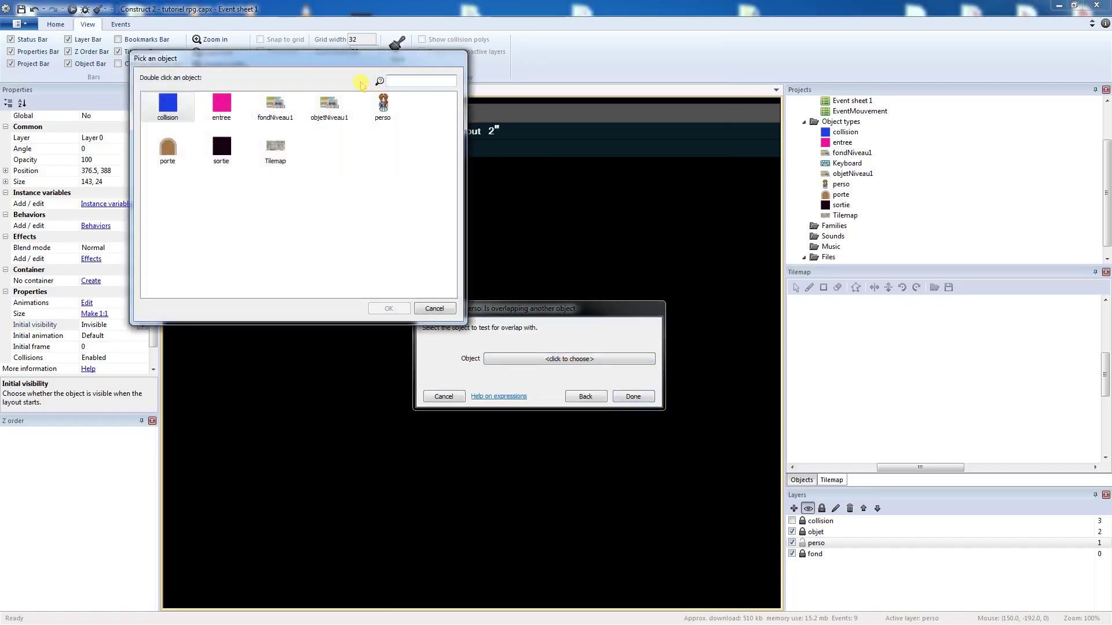
double_click(223, 148)
left_click(624, 408)
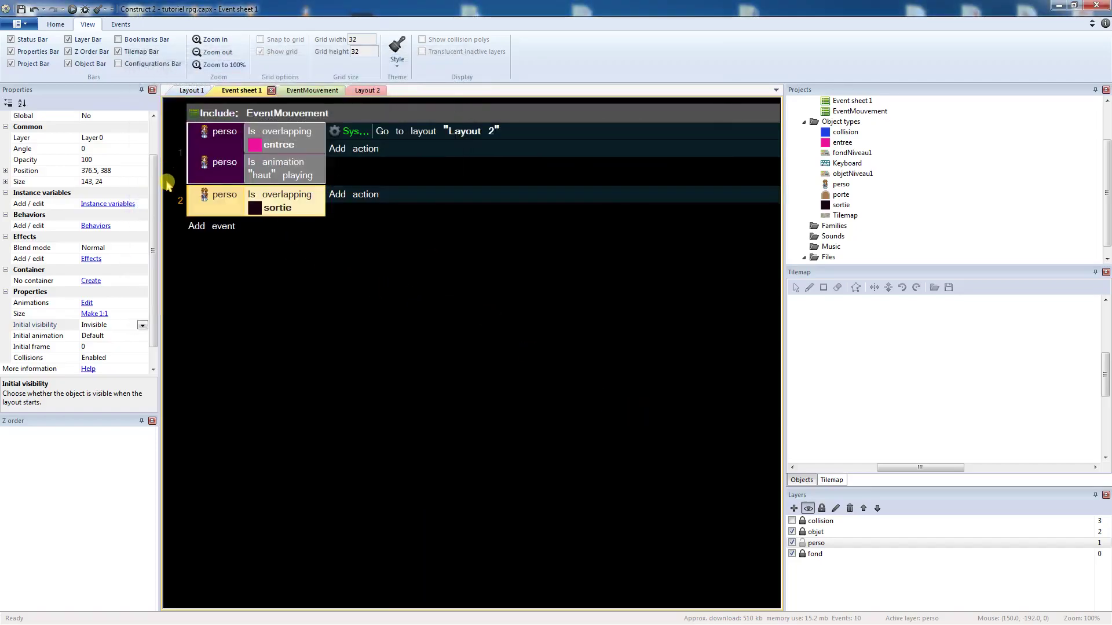
Add a second condition to the perso overlapping sortie event: perso Is playing, with the animation "bas"
right_click(193, 199)
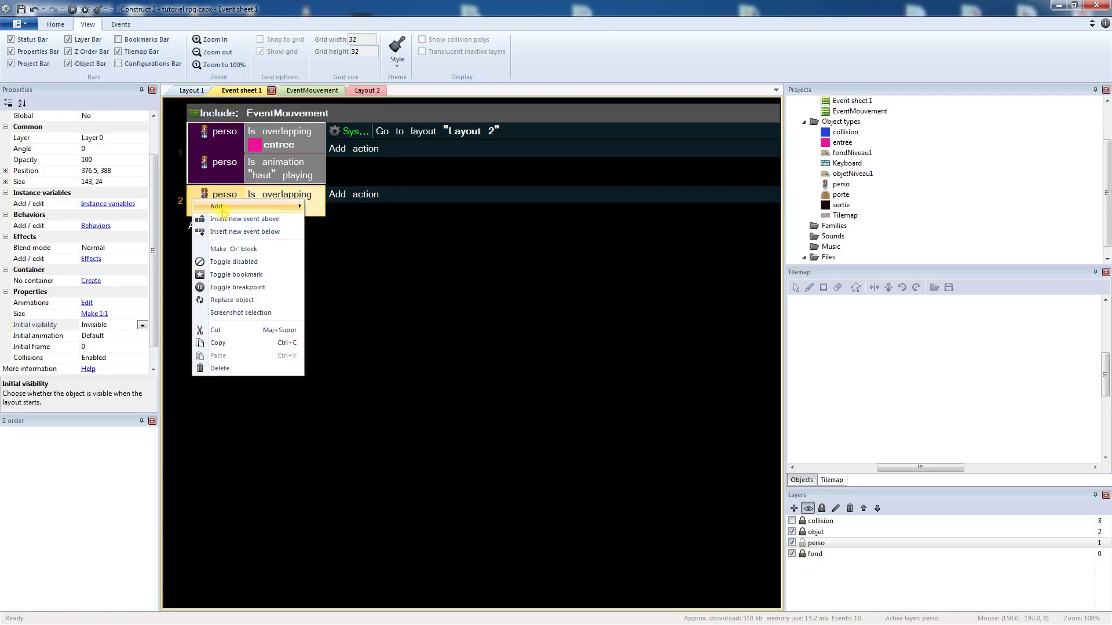
mouse_move(220, 207)
left_click(326, 208)
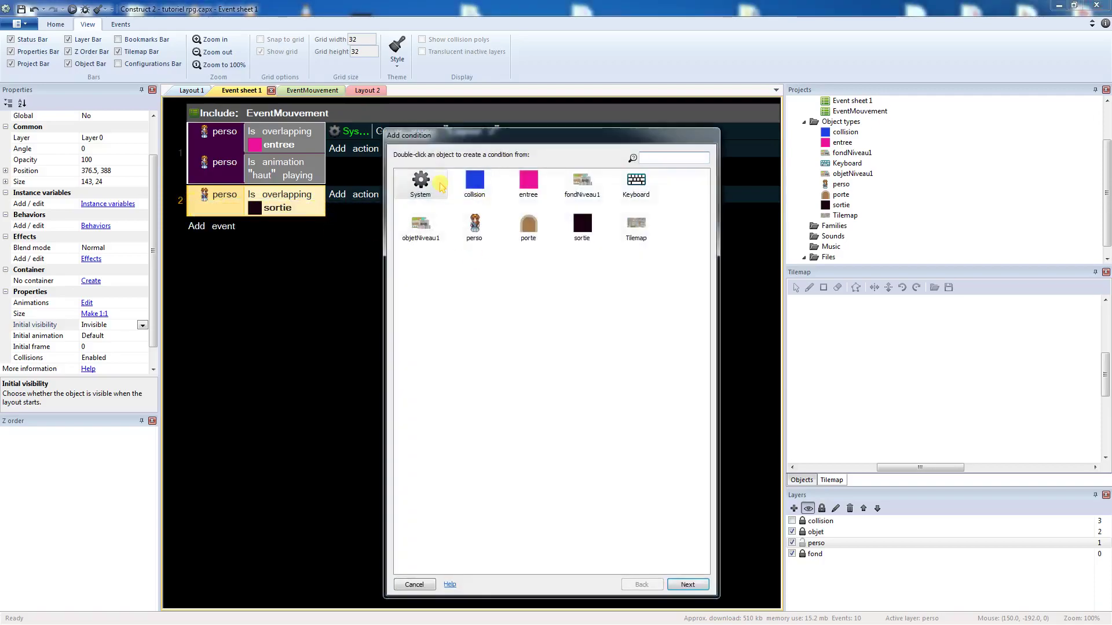
double_click(476, 237)
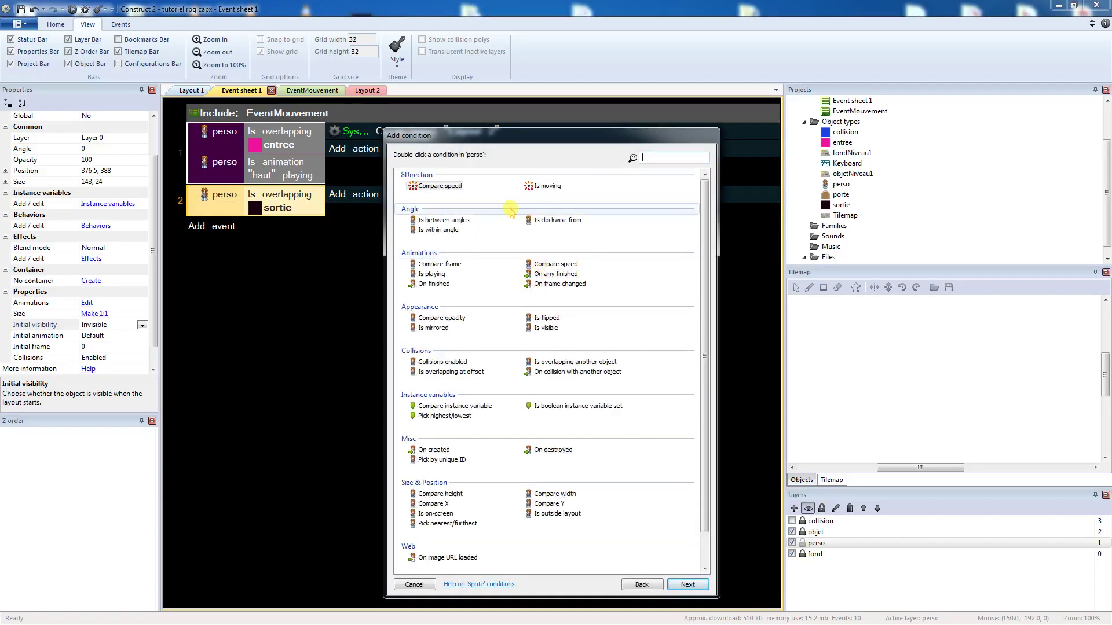
double_click(431, 274)
left_click_drag(507, 361, 488, 360)
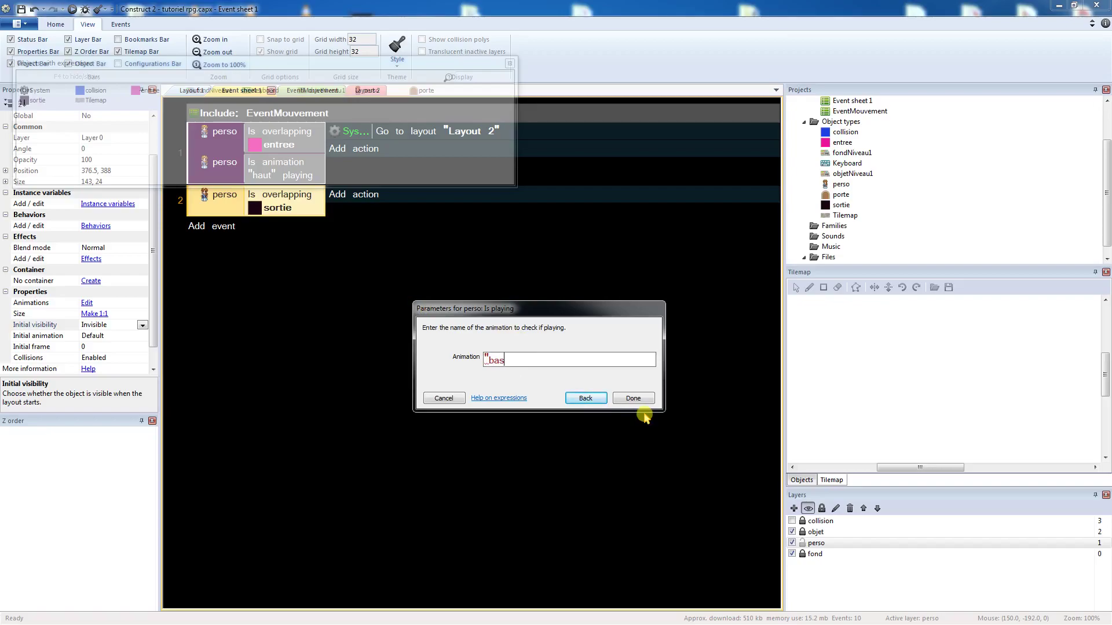
left_click(642, 402)
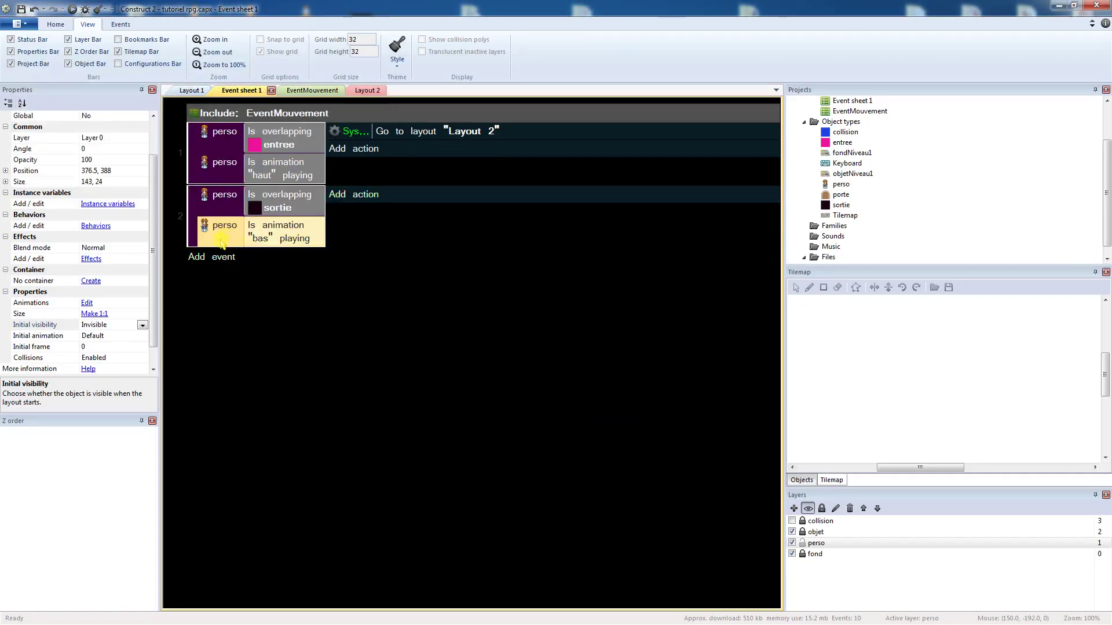
Re-enter "bas" as the animation name in the sortie event's Is playing condition
double_click(255, 246)
type("\"")
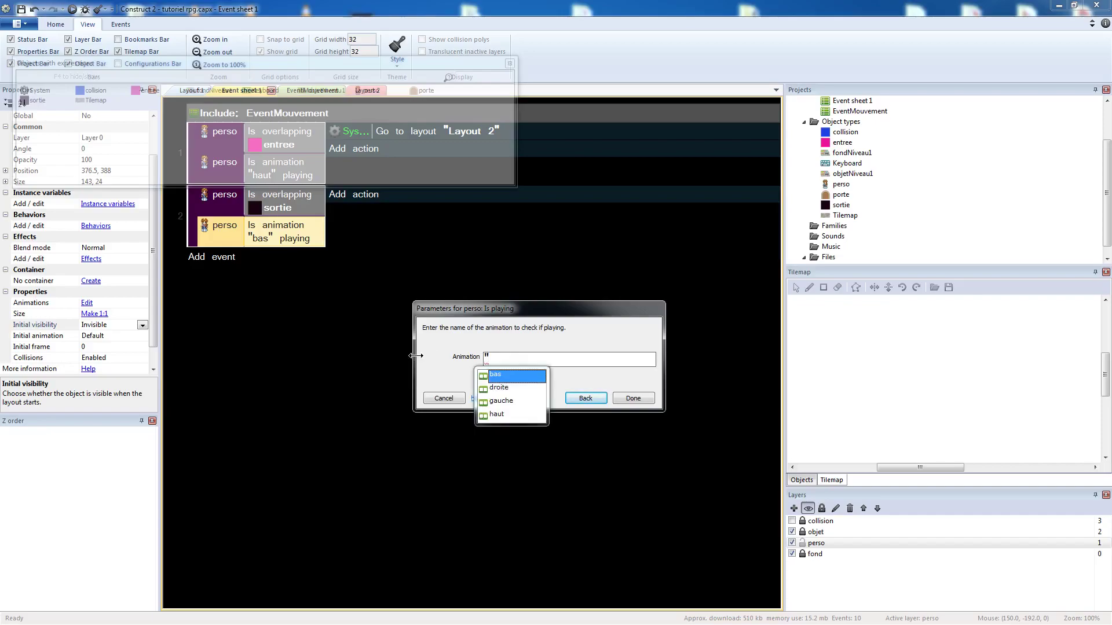
key("Return")
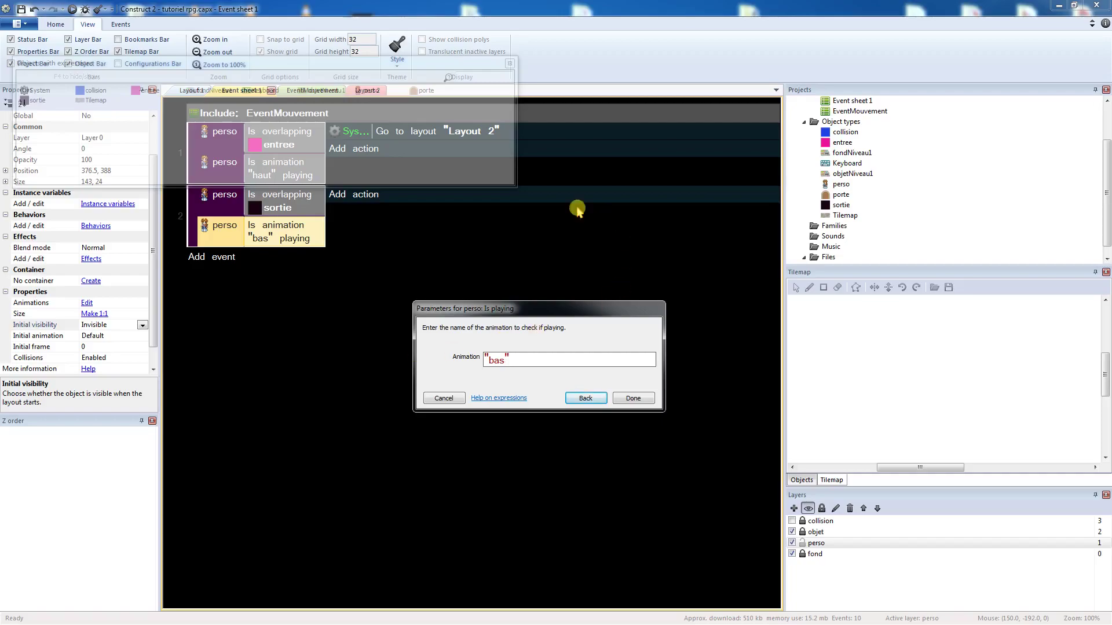
left_click(627, 395)
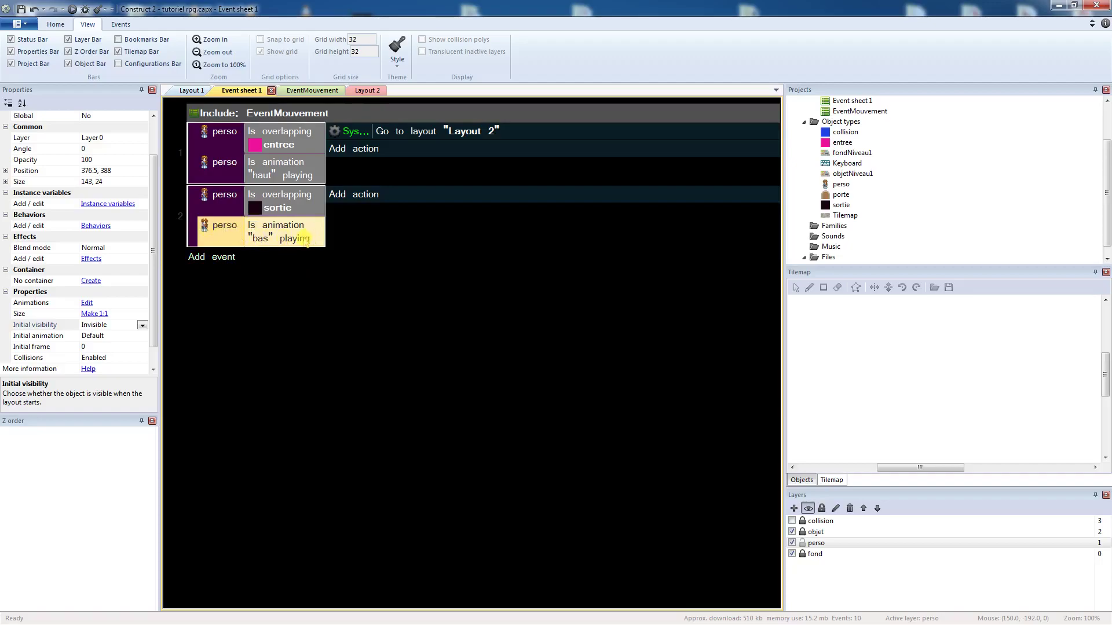
left_click(368, 129)
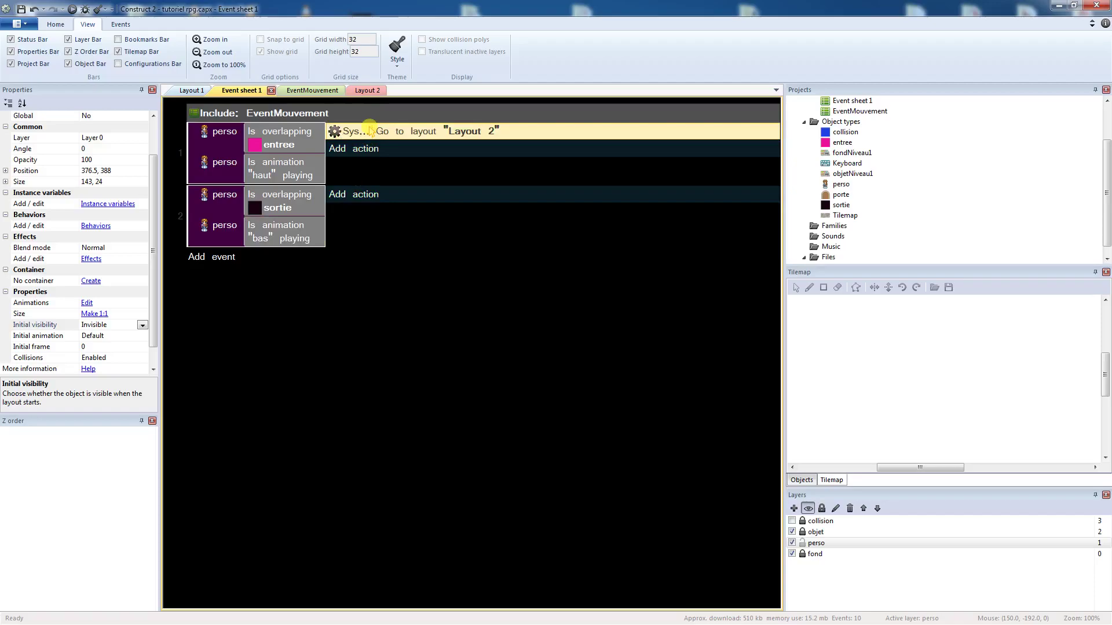
left_click(271, 201)
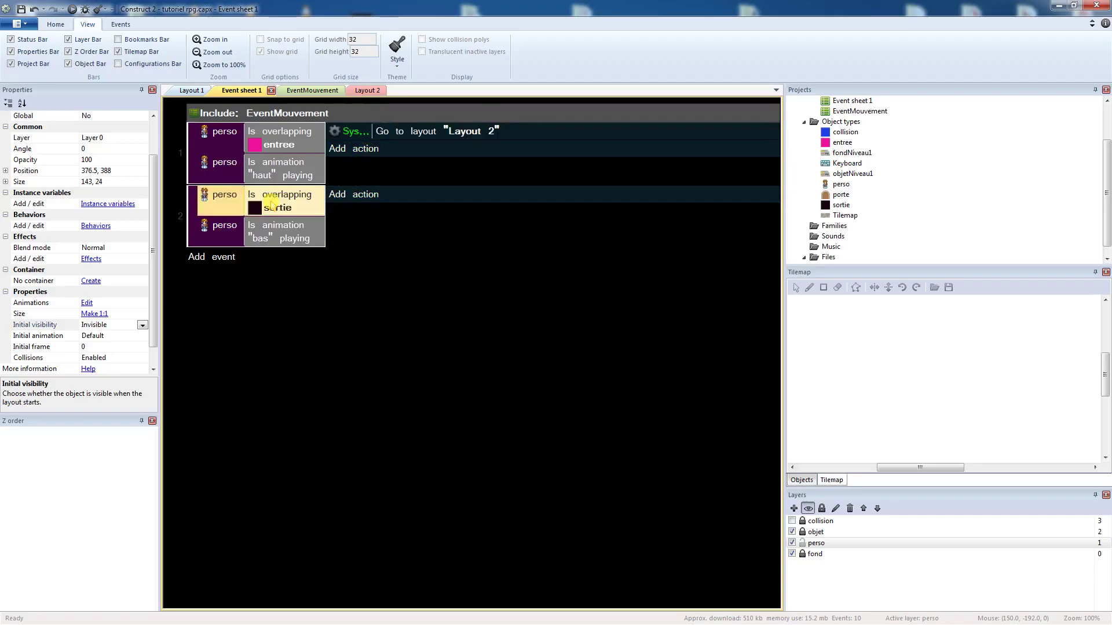
Paste the Go to layout action into the perso overlapping sortie event and set its layout name to "Layout 1"
key("ctrl+v")
double_click(465, 195)
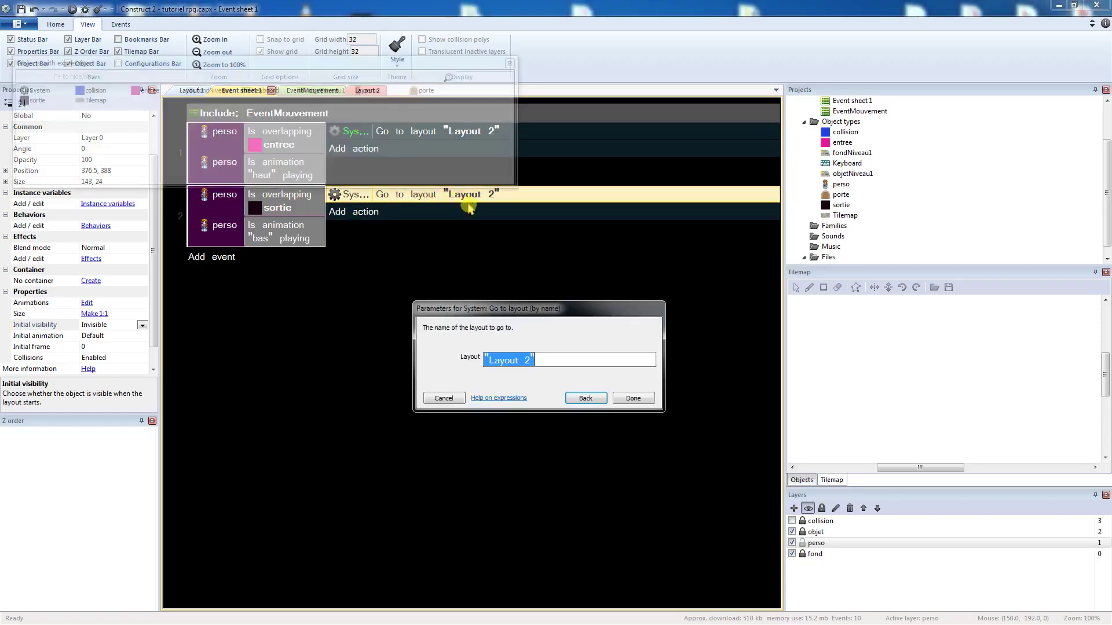
left_click(531, 362)
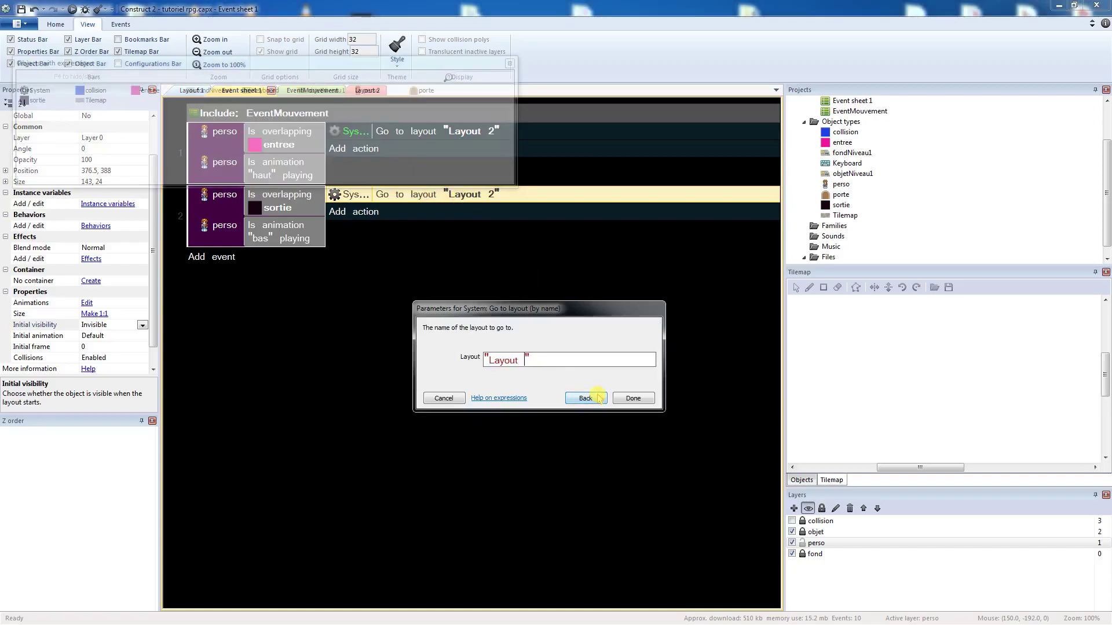
type("1")
left_click(633, 398)
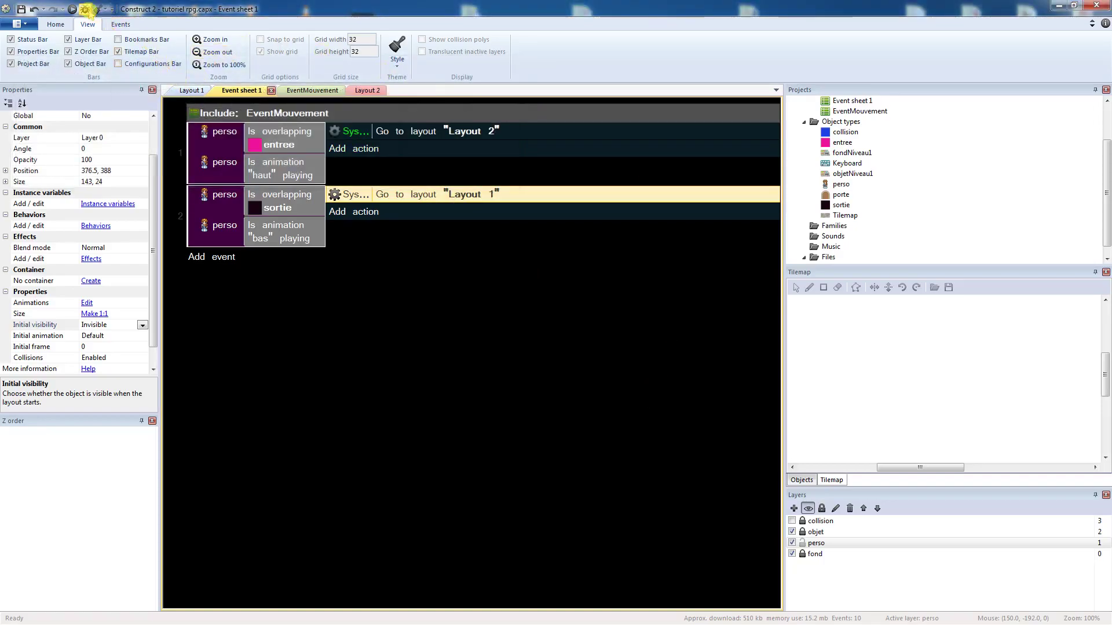
Preview the game from Layout 1 and walk the character to the house door and up into it
left_click(188, 90)
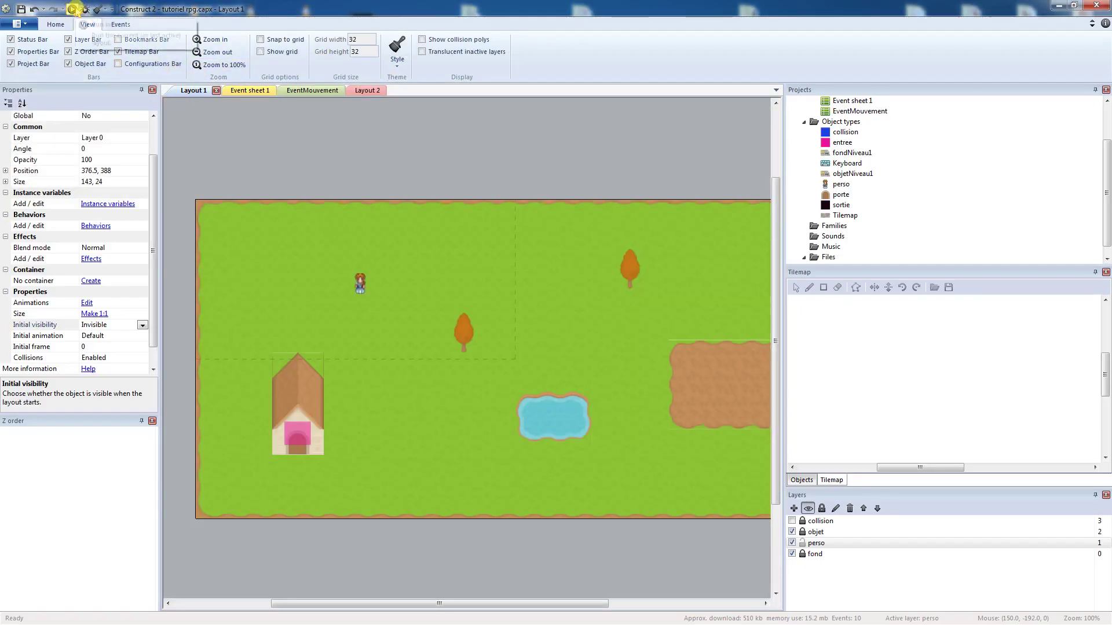
left_click(72, 9)
key("Down")
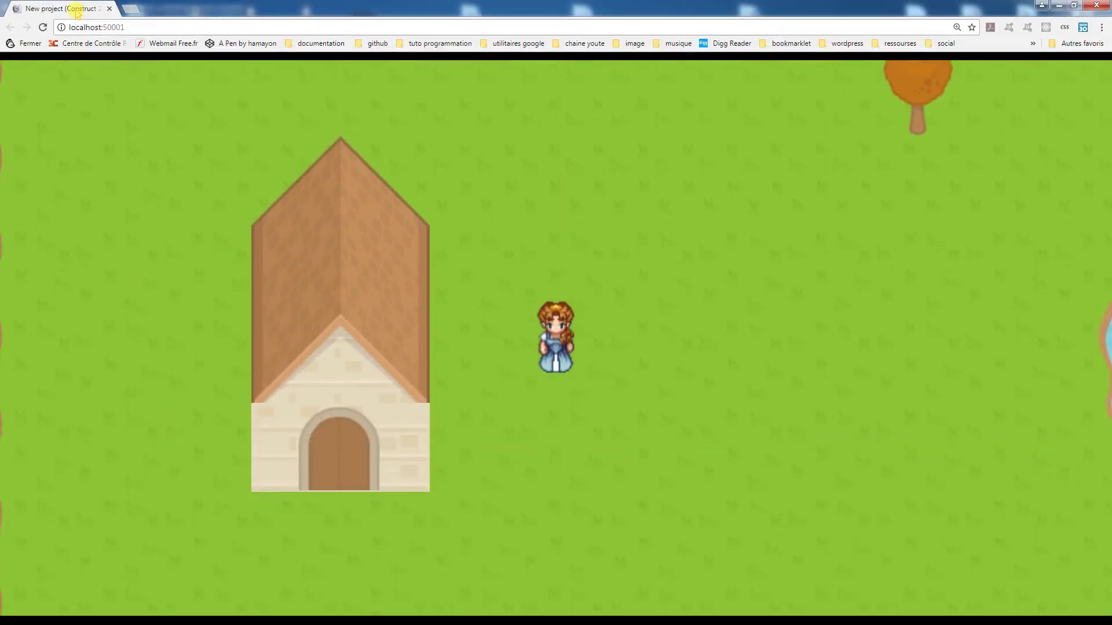
key("Left")
key("Up")
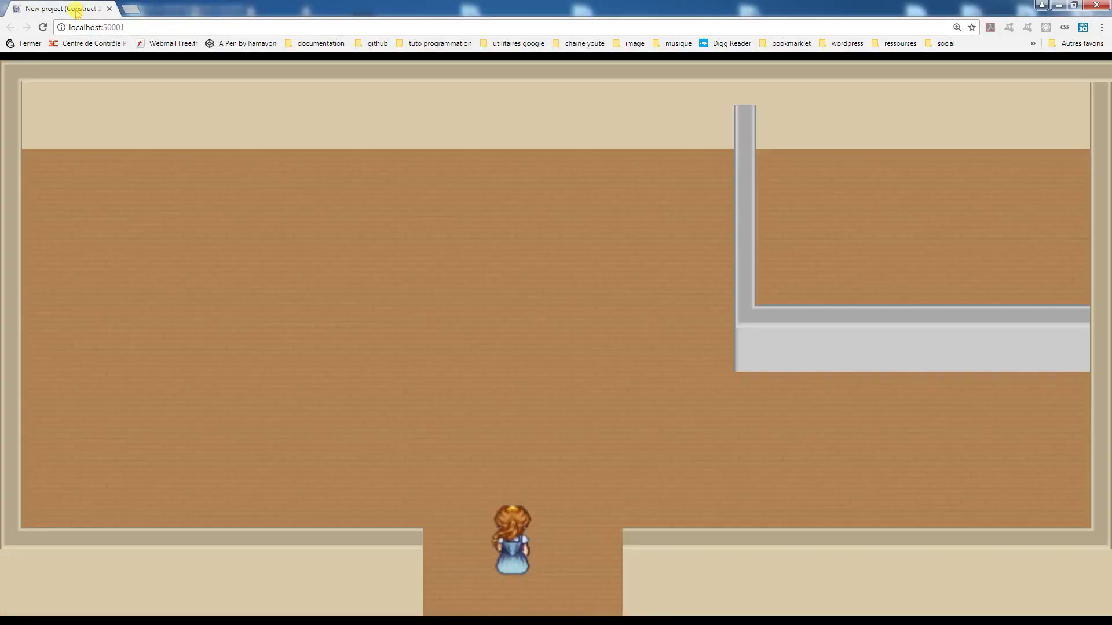
Walk the character around inside the house and back down through the exit in the preview
key("Left")
key("Right")
key("Up")
key("Right")
key("Left")
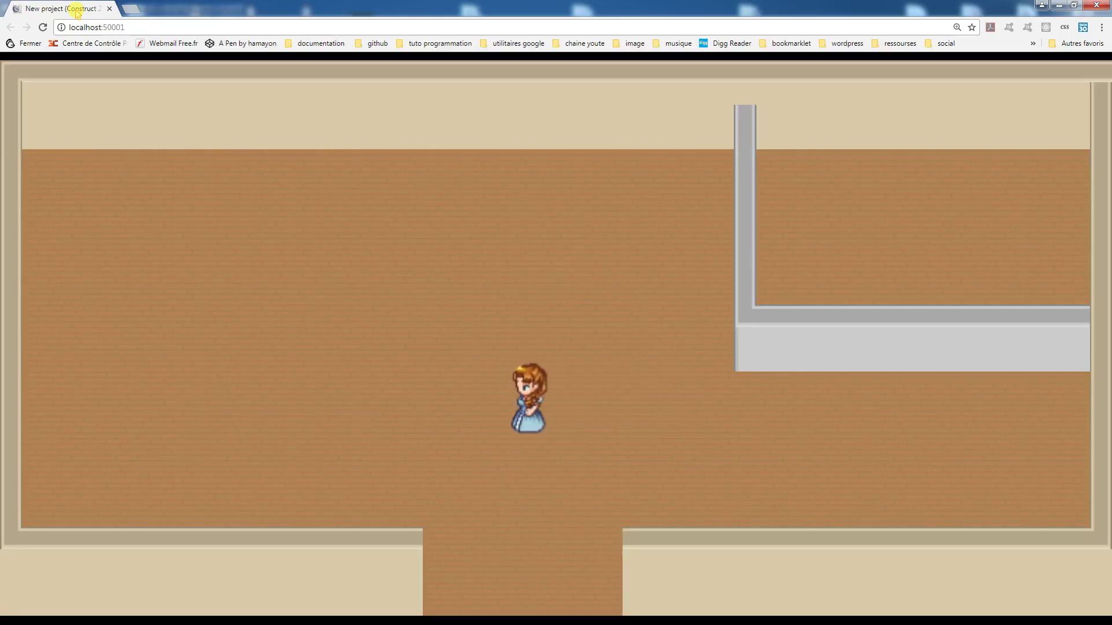
key("Down")
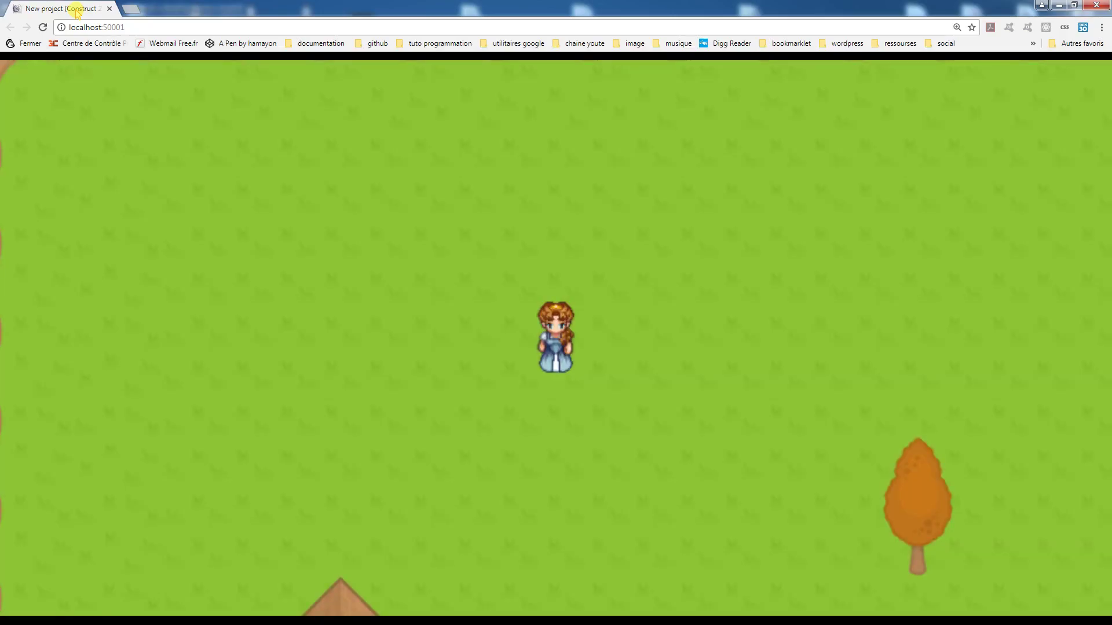
Walk the character from the spawn point back to the front of the house door in the preview
key("Up")
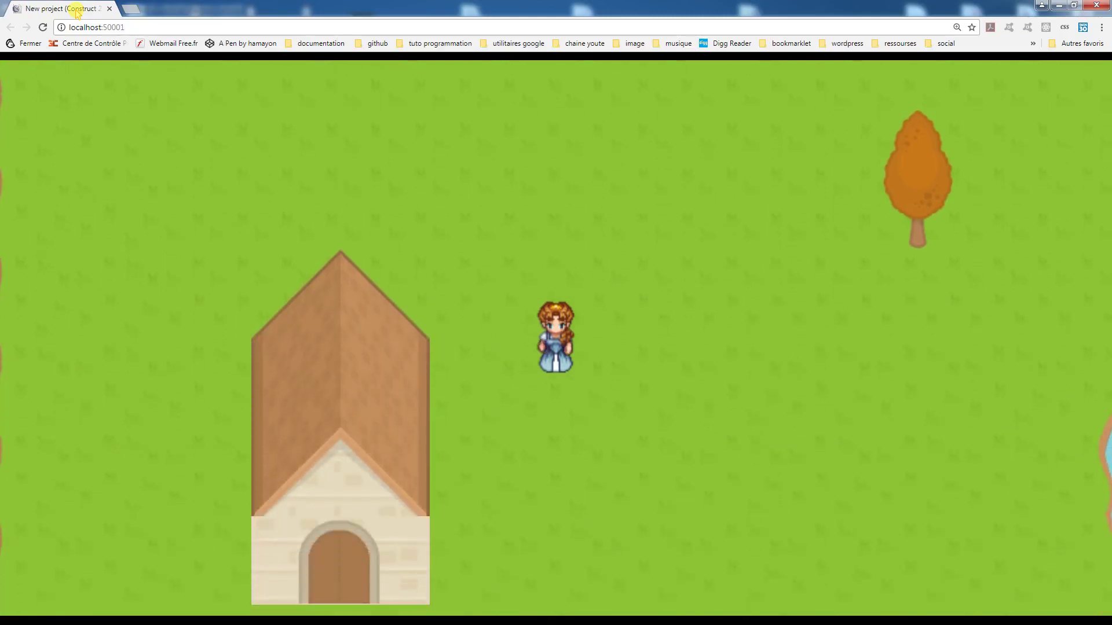
key("Down")
key("Left")
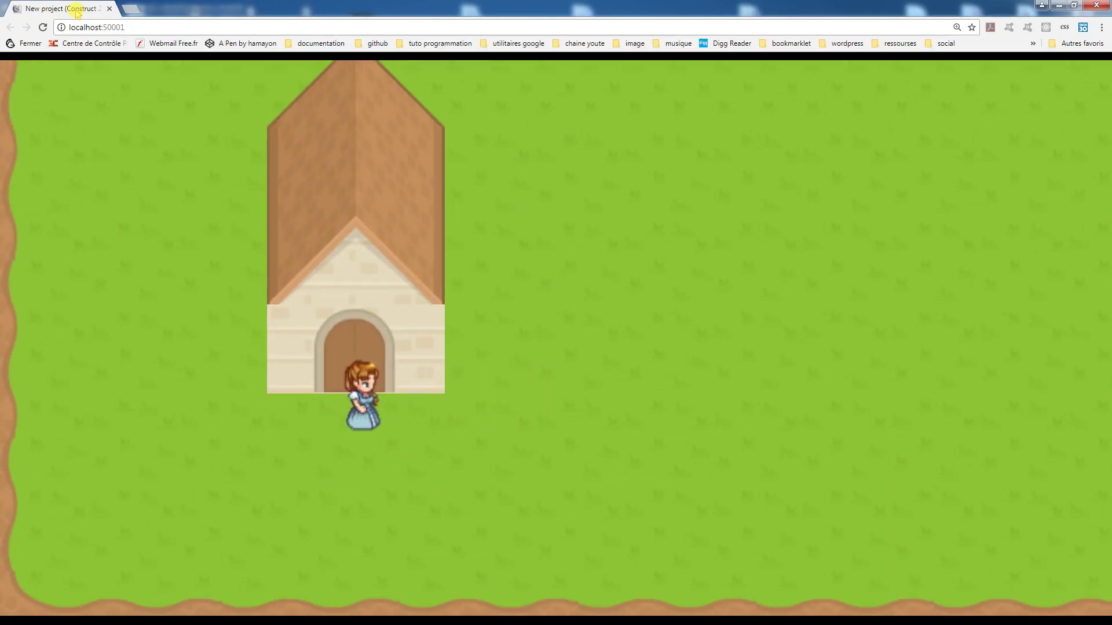
key("Down")
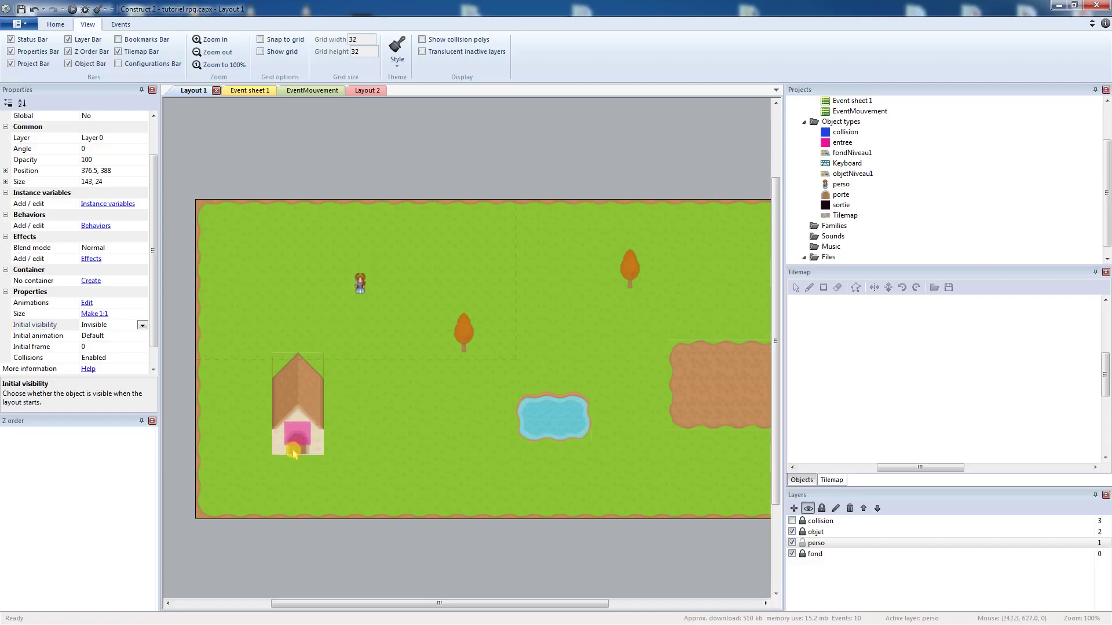
In Event sheet 1, add a global number variable named interieur with initial value 0
left_click(258, 91)
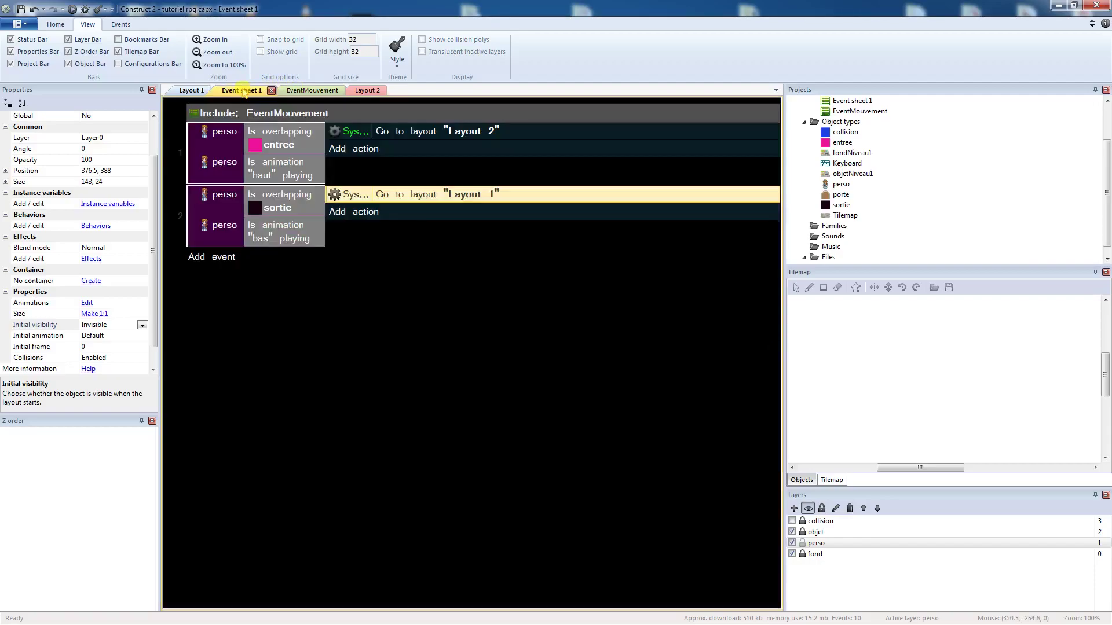
right_click(299, 398)
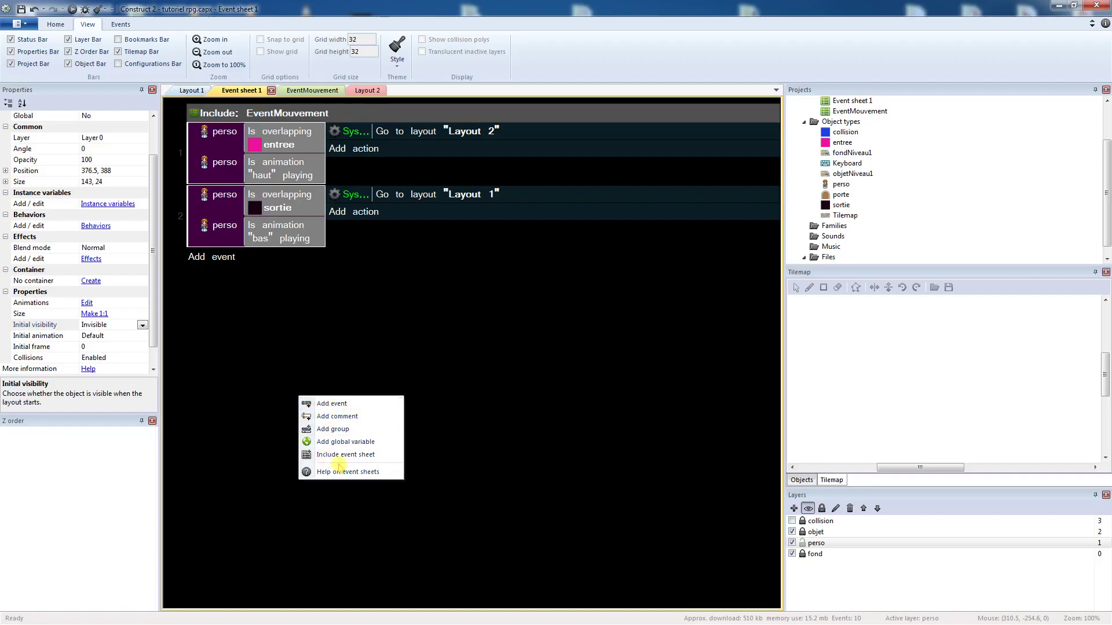
left_click(362, 442)
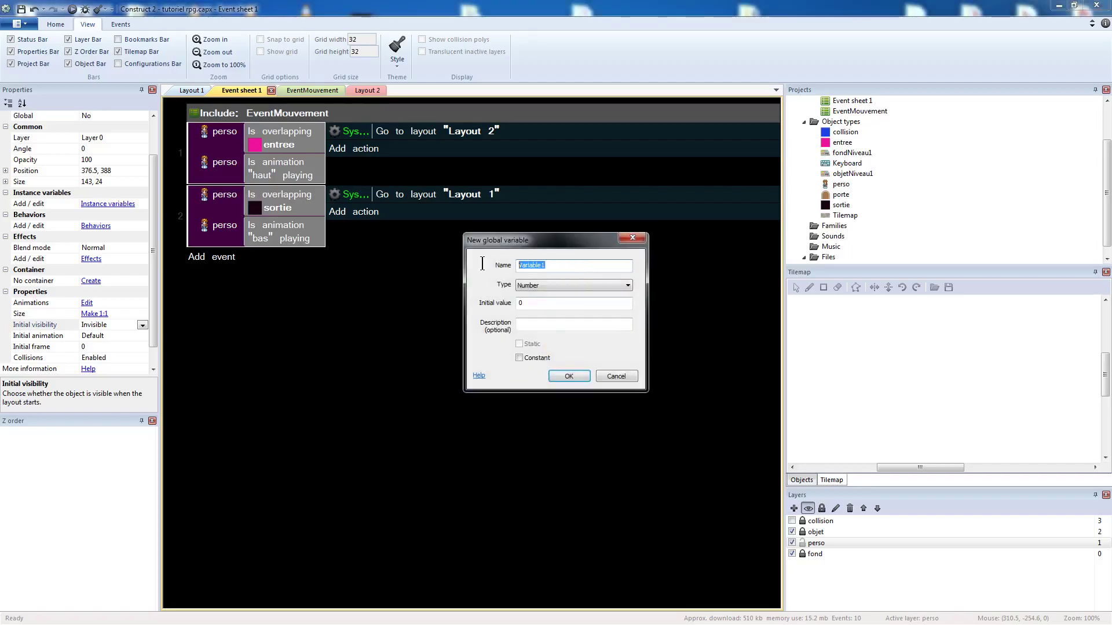
type("interieur")
left_click(568, 376)
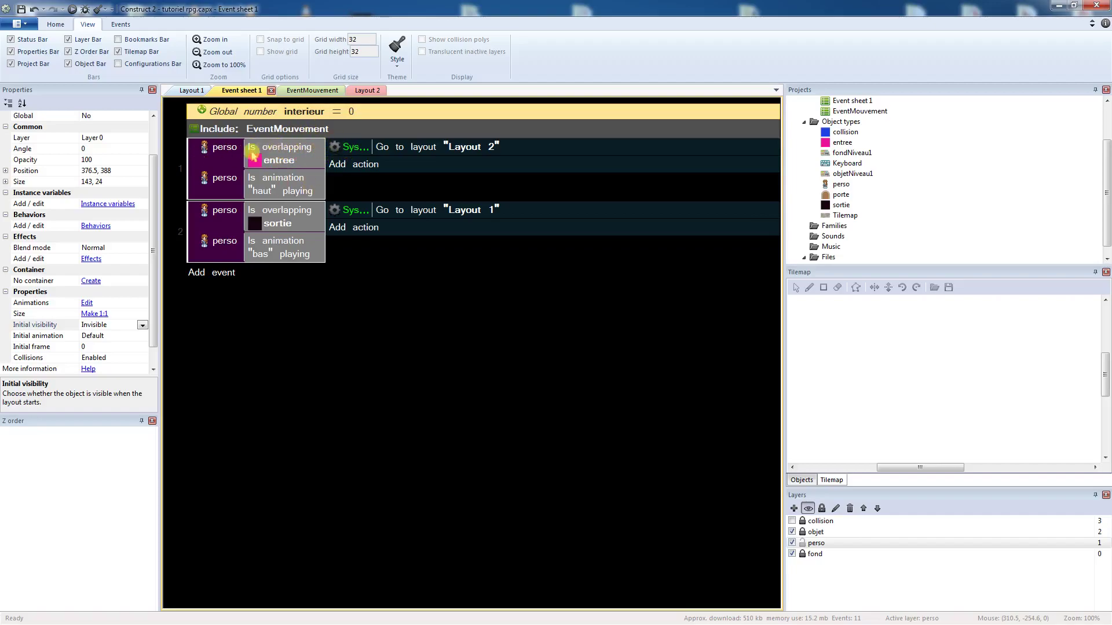
Add a System Set value action to the perso overlapping entree event, setting interieur to 1
left_click(352, 165)
double_click(408, 188)
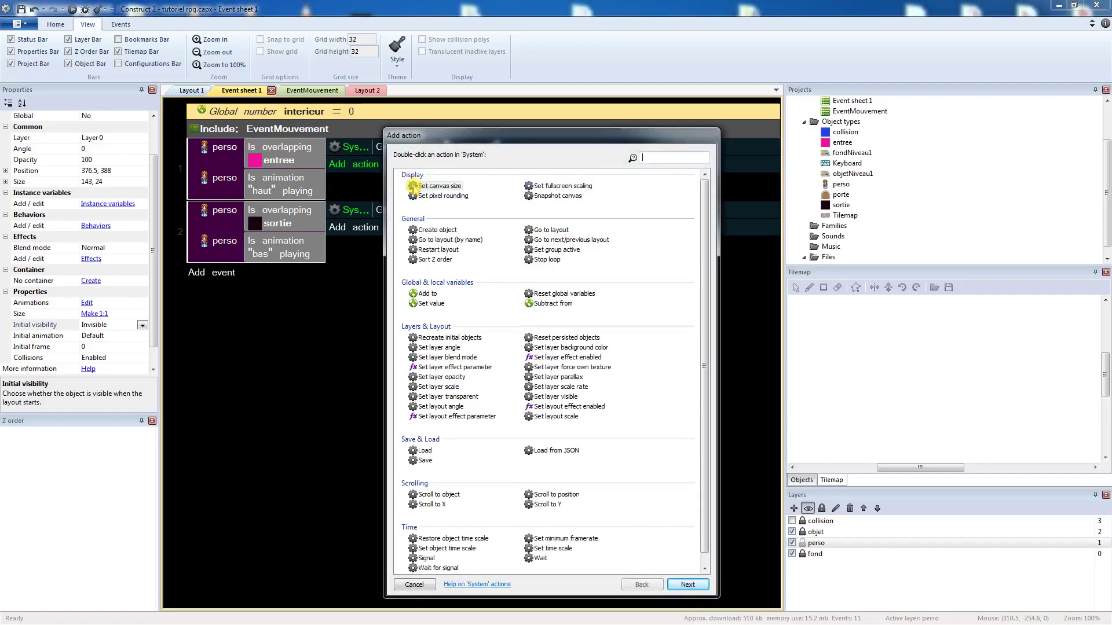
double_click(423, 307)
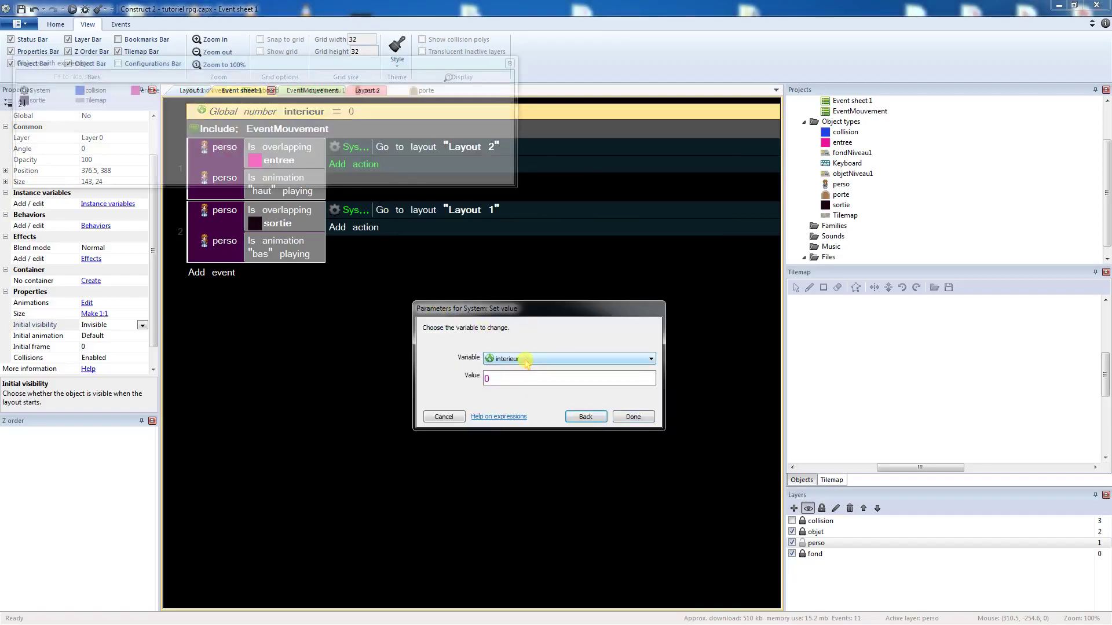
left_click_drag(505, 379, 460, 375)
type("1")
left_click(637, 416)
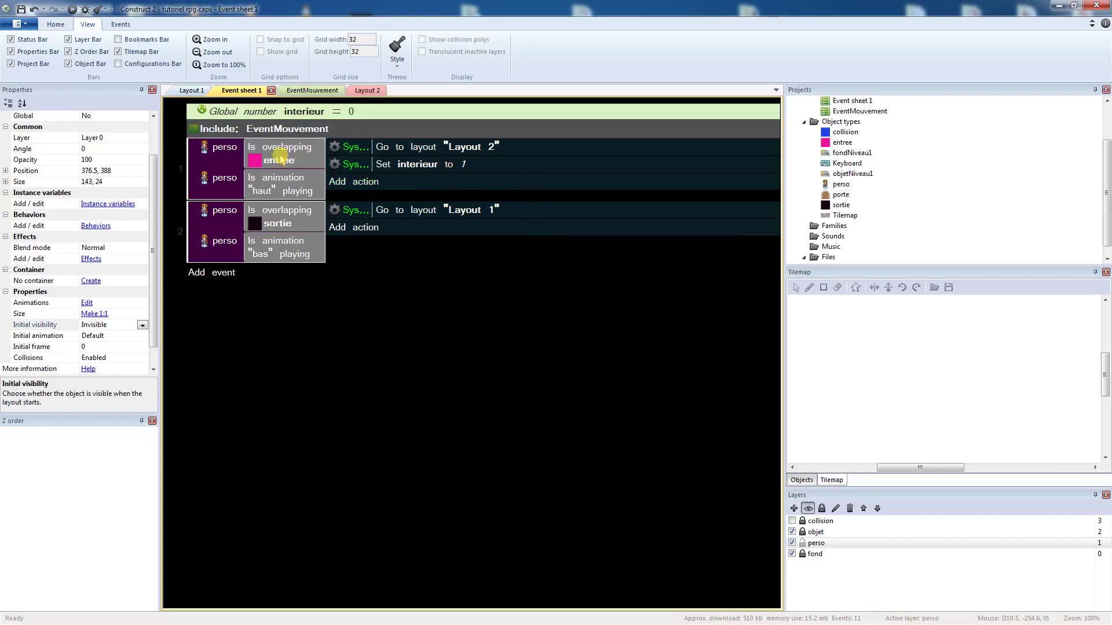
Change the entree event's Set interieur action to use the value 2
double_click(459, 166)
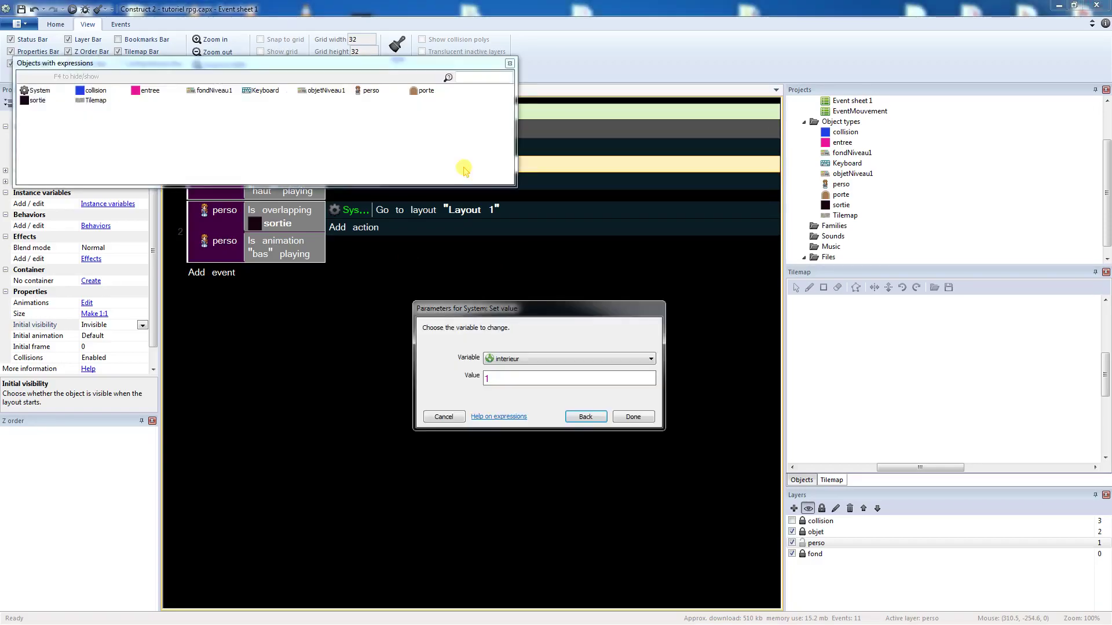
left_click(518, 396)
type("2")
left_click(632, 417)
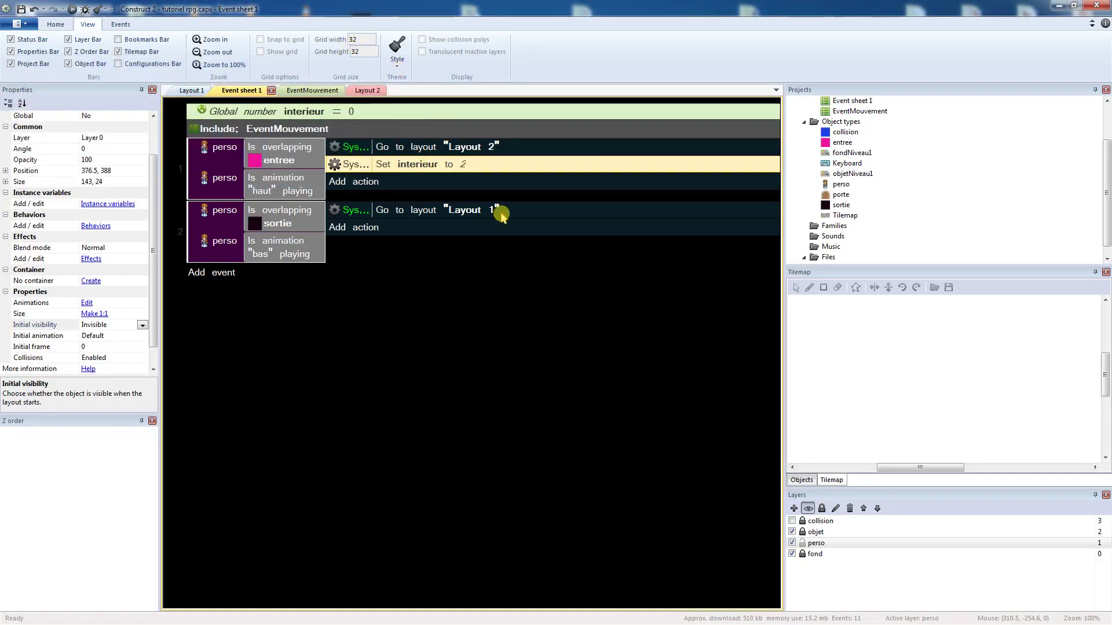
left_click(383, 239)
double_click(529, 223)
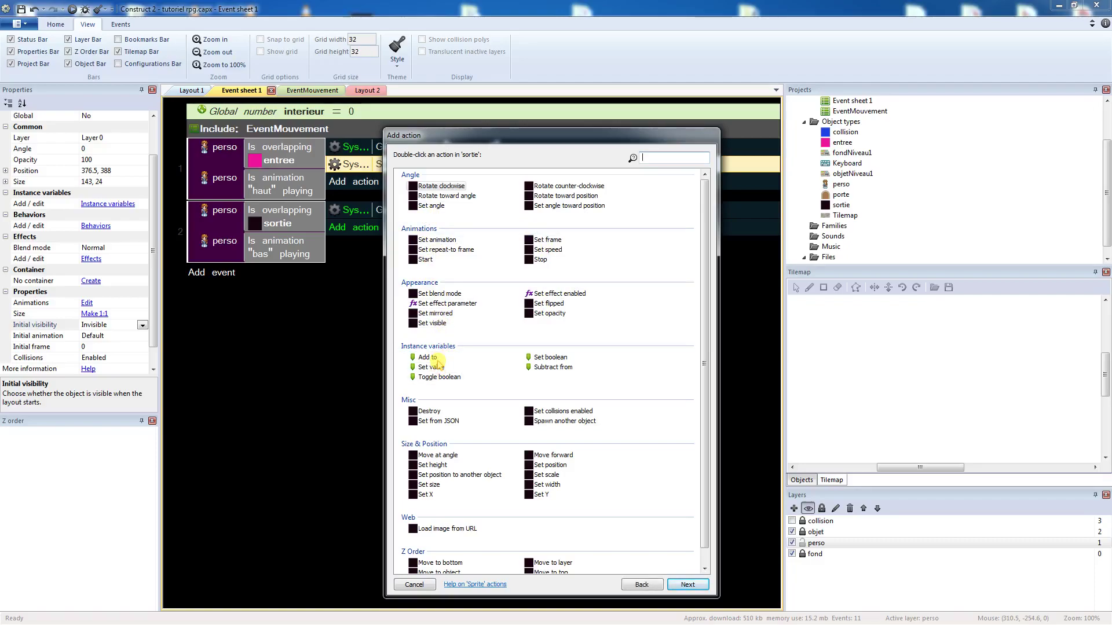
double_click(435, 366)
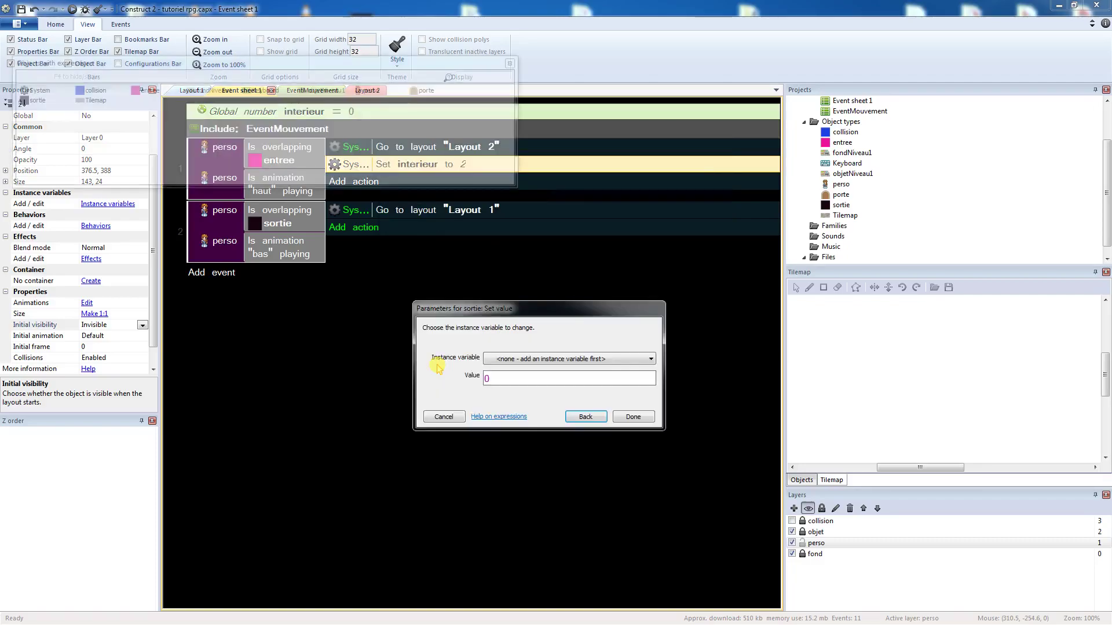
left_click(523, 360)
left_click(449, 418)
left_click(443, 418)
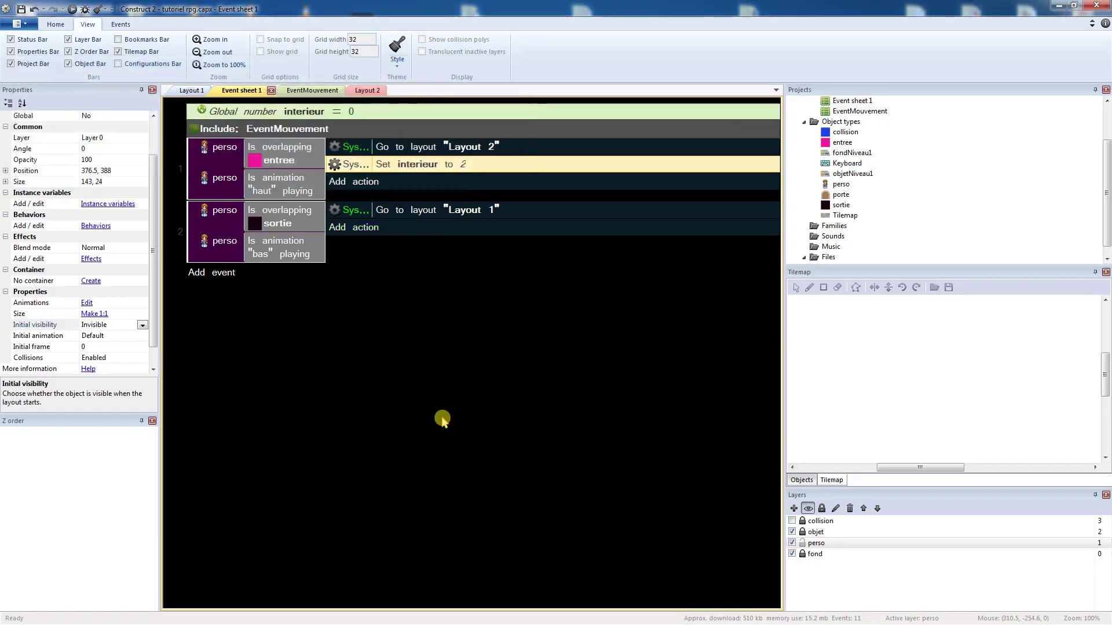
Add a System Set value action to the perso overlapping sortie event, setting interieur to 1
left_click(349, 228)
double_click(421, 181)
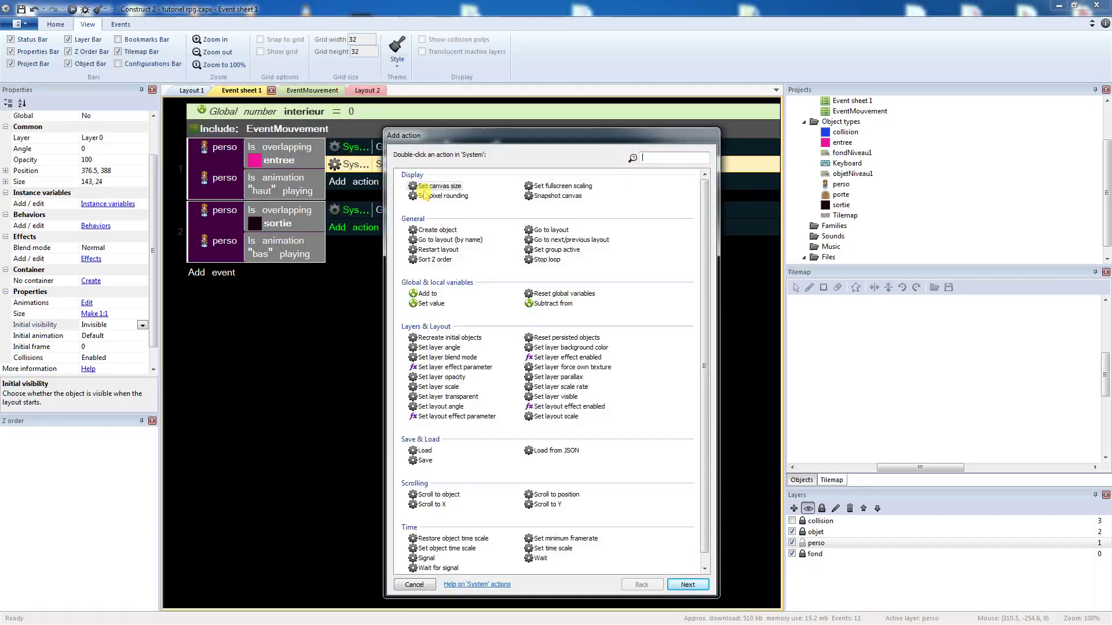
double_click(432, 304)
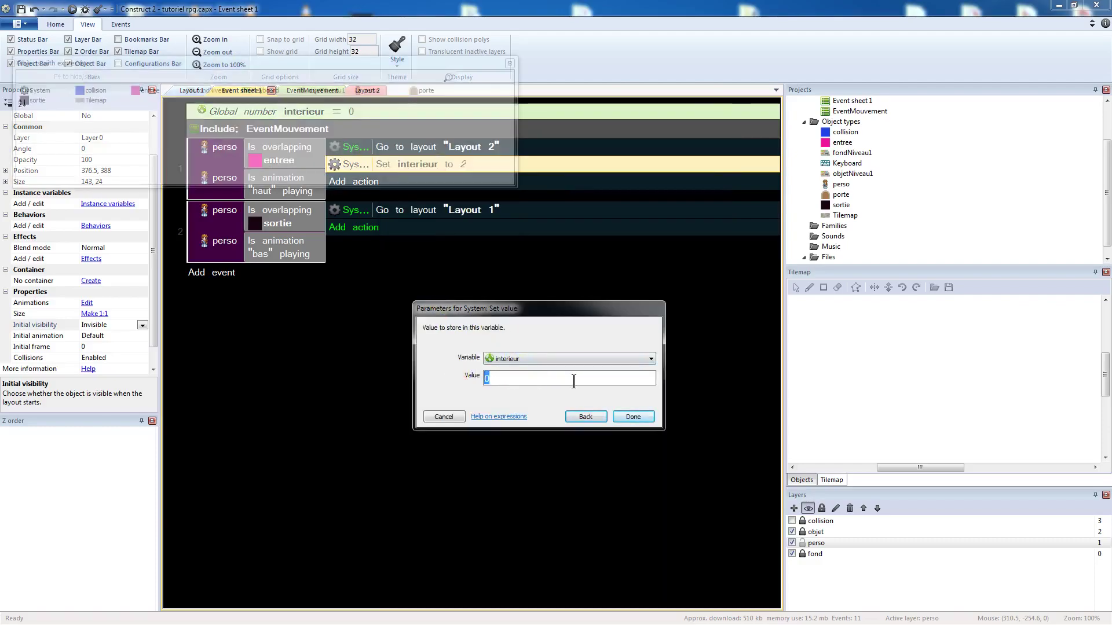
left_click(634, 417)
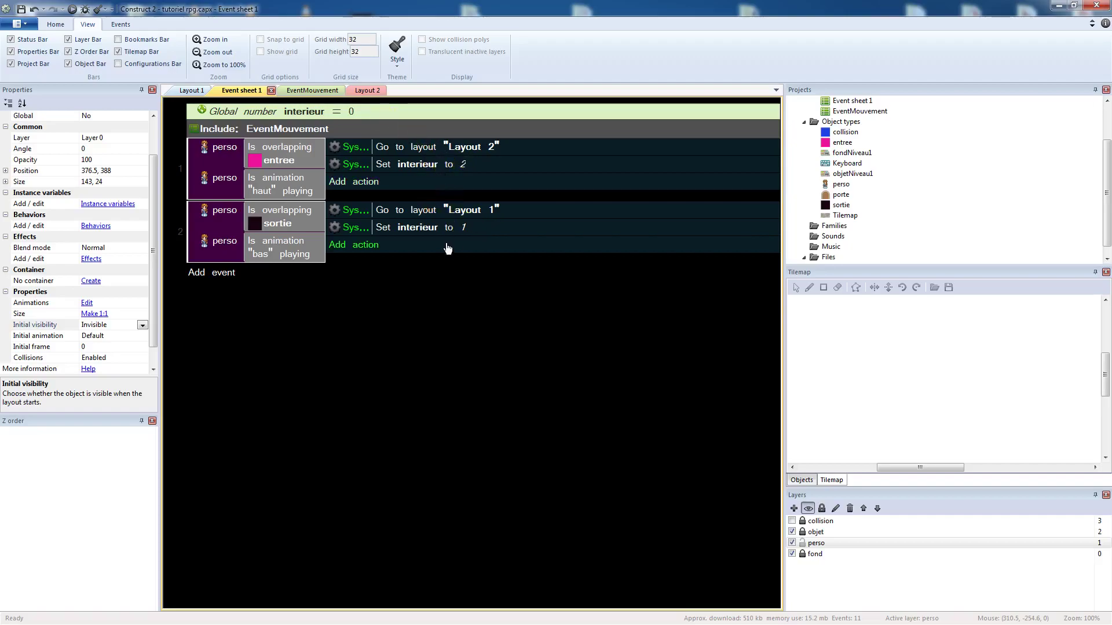
Add a System On start of layout event and move it above the two perso overlap events
left_click(222, 273)
left_click(430, 196)
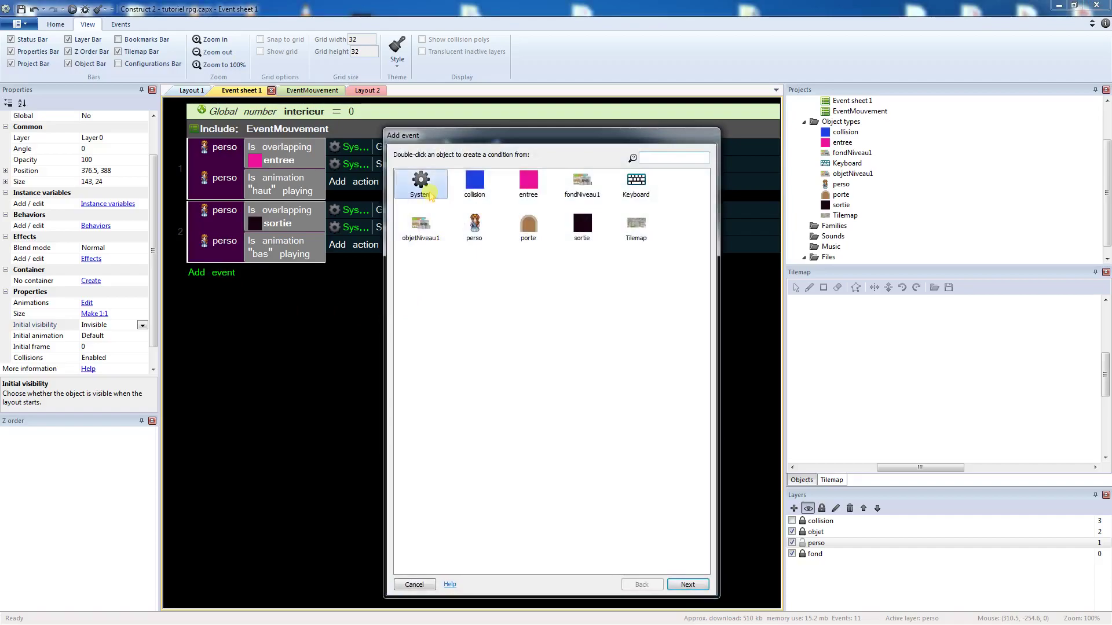
double_click(430, 196)
scroll(711, 413, "down", 3)
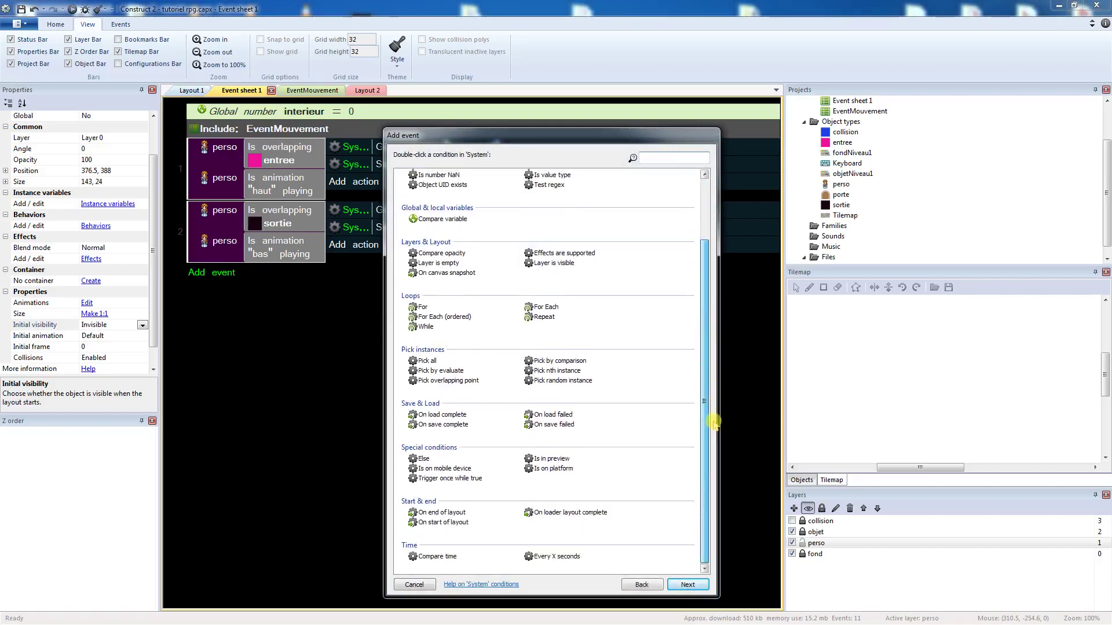
double_click(443, 523)
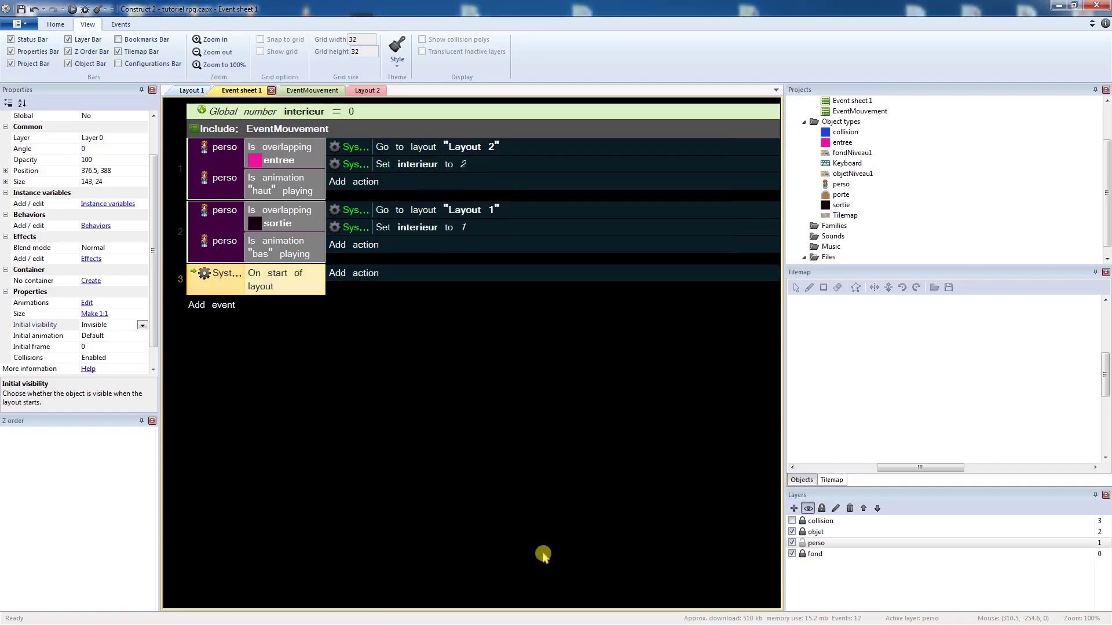
left_click_drag(197, 288, 203, 142)
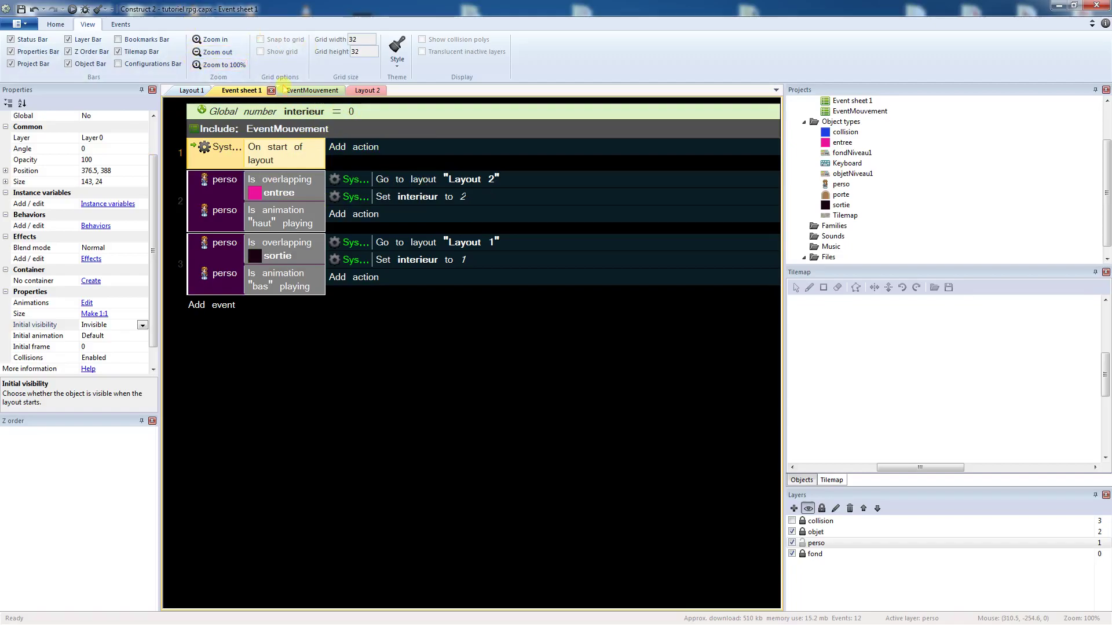
Add a sub-event to On start of layout that compares the variable interieur as equal to 1
right_click(189, 165)
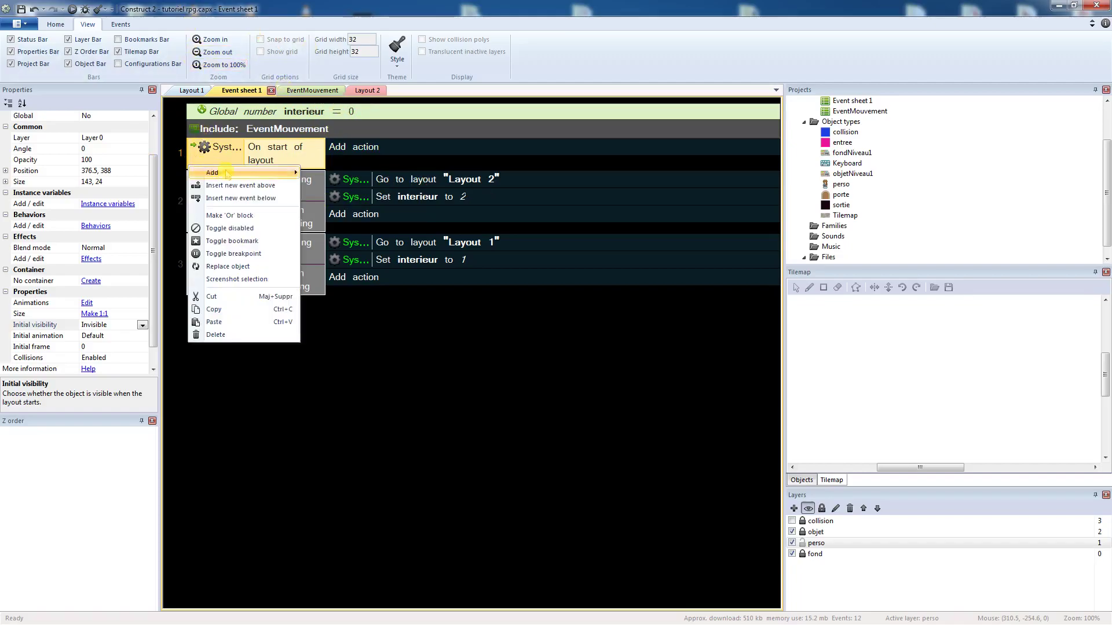
mouse_move(216, 172)
left_click(329, 199)
double_click(421, 181)
double_click(435, 293)
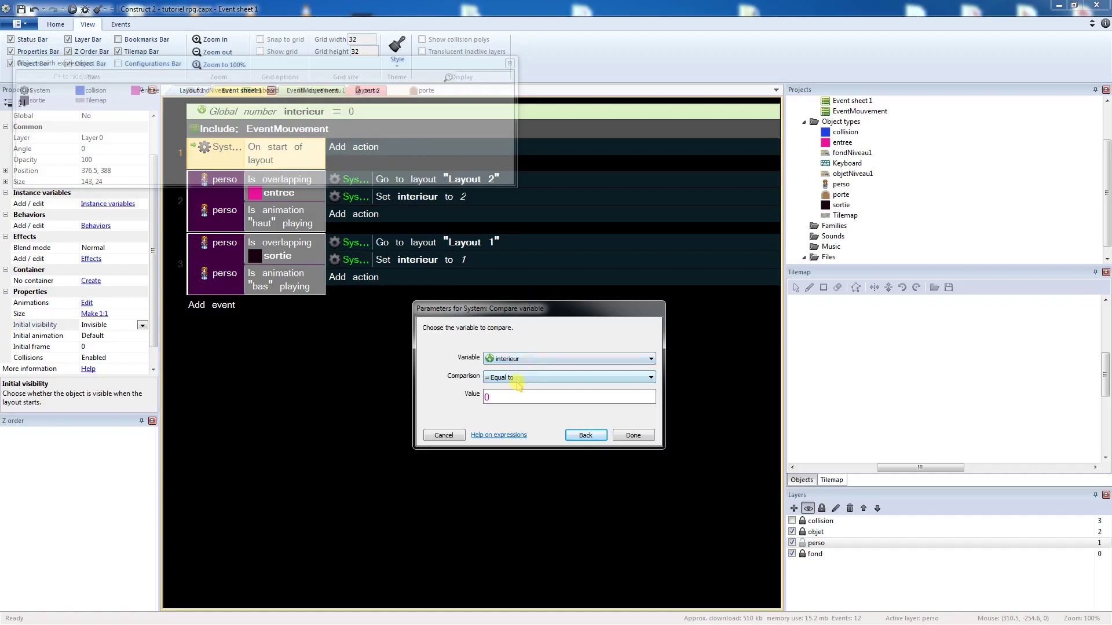
double_click(496, 398)
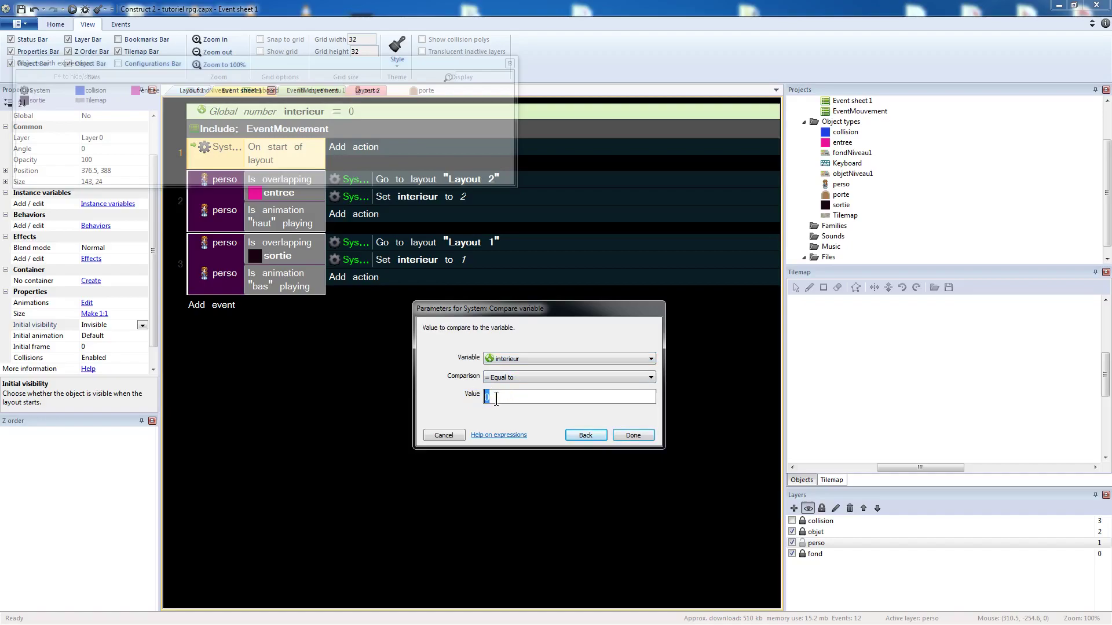
left_click(647, 434)
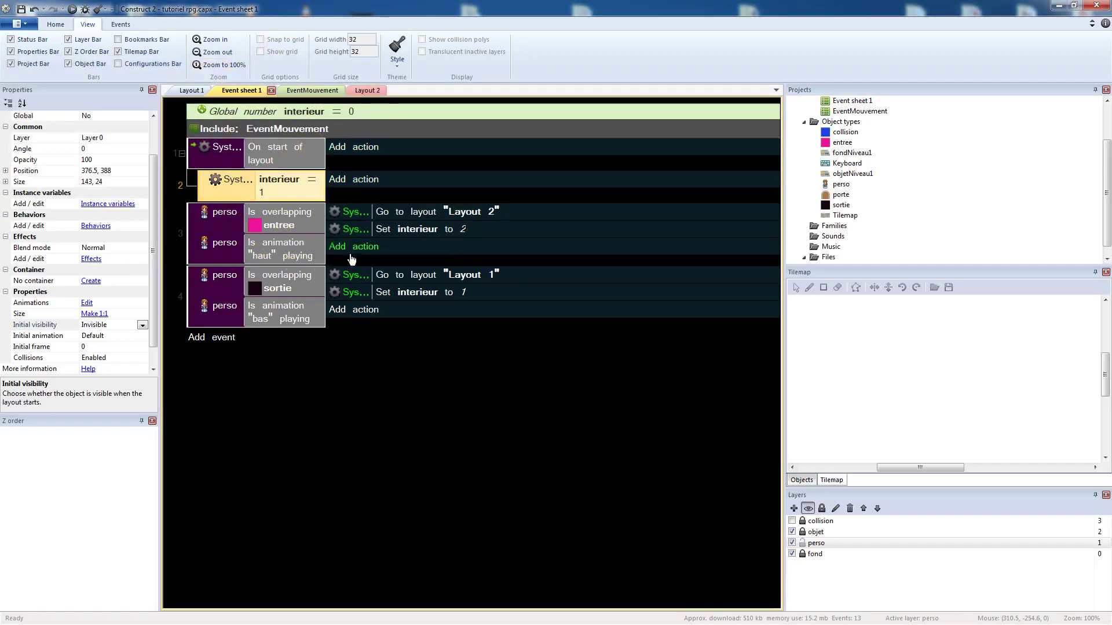
Reposition the perso sprite in Layout 1 on the grass above the house, at about 437, 125
left_click(365, 179)
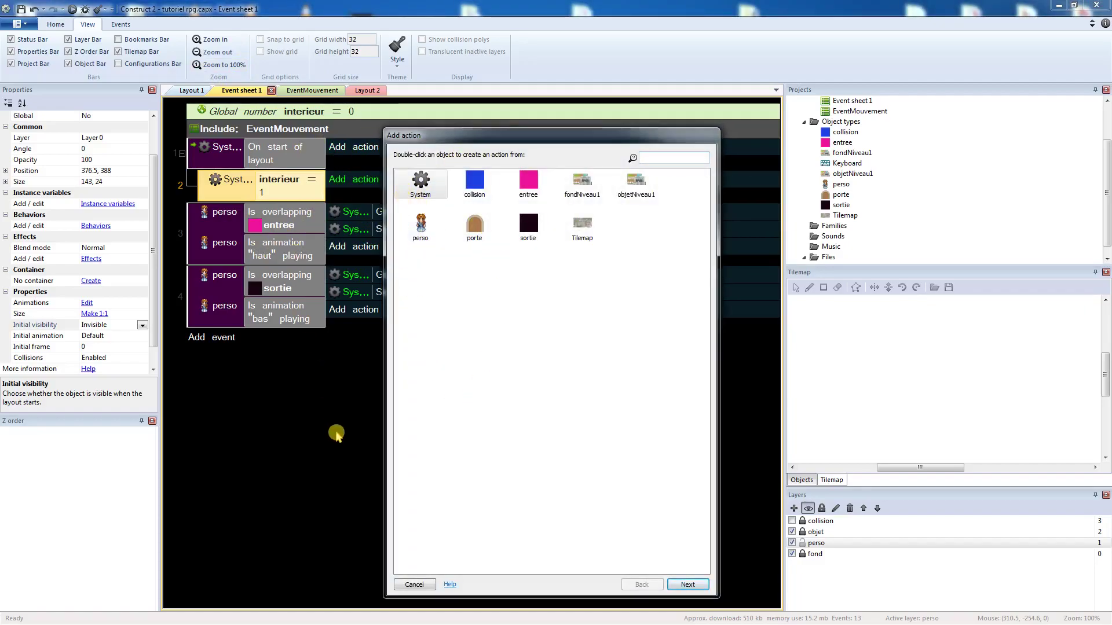
left_click(416, 584)
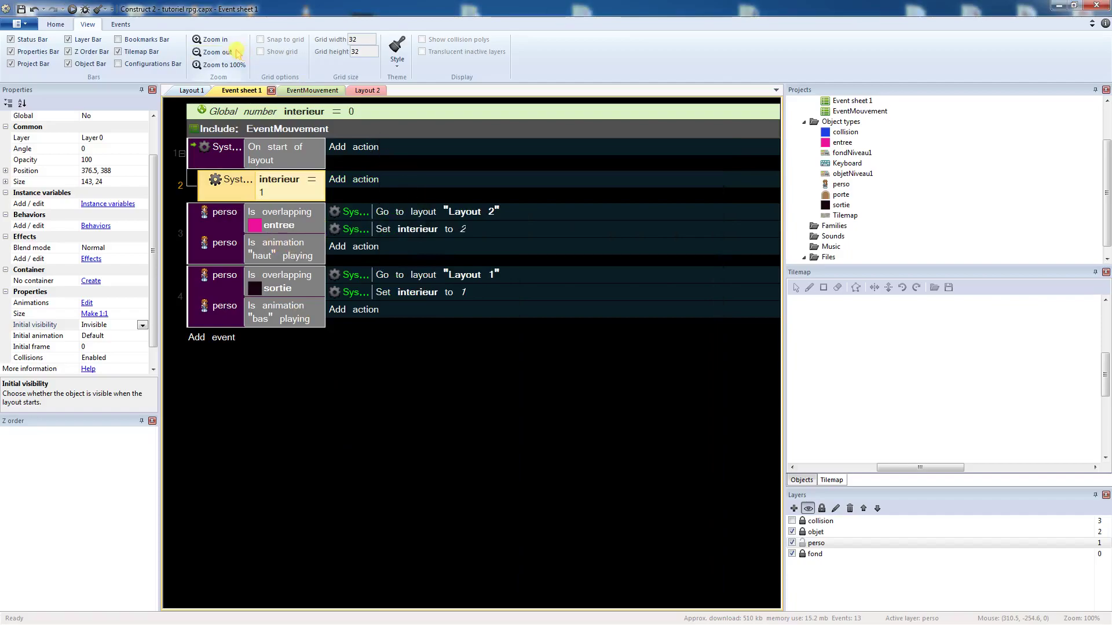
left_click(197, 91)
left_click_drag(361, 291, 295, 458)
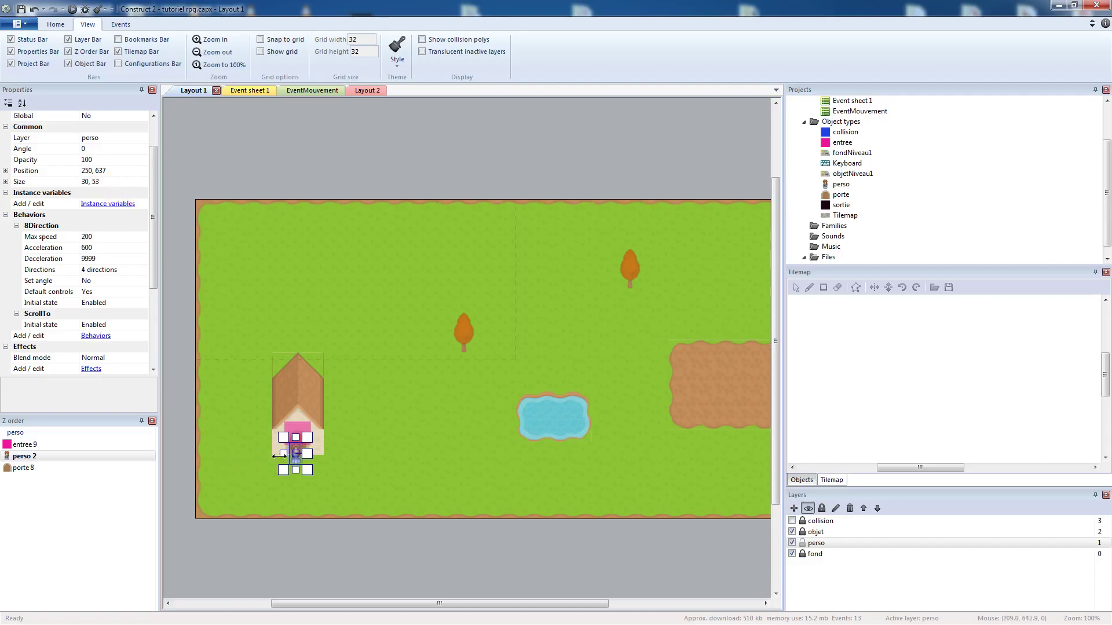
left_click_drag(295, 463, 370, 259)
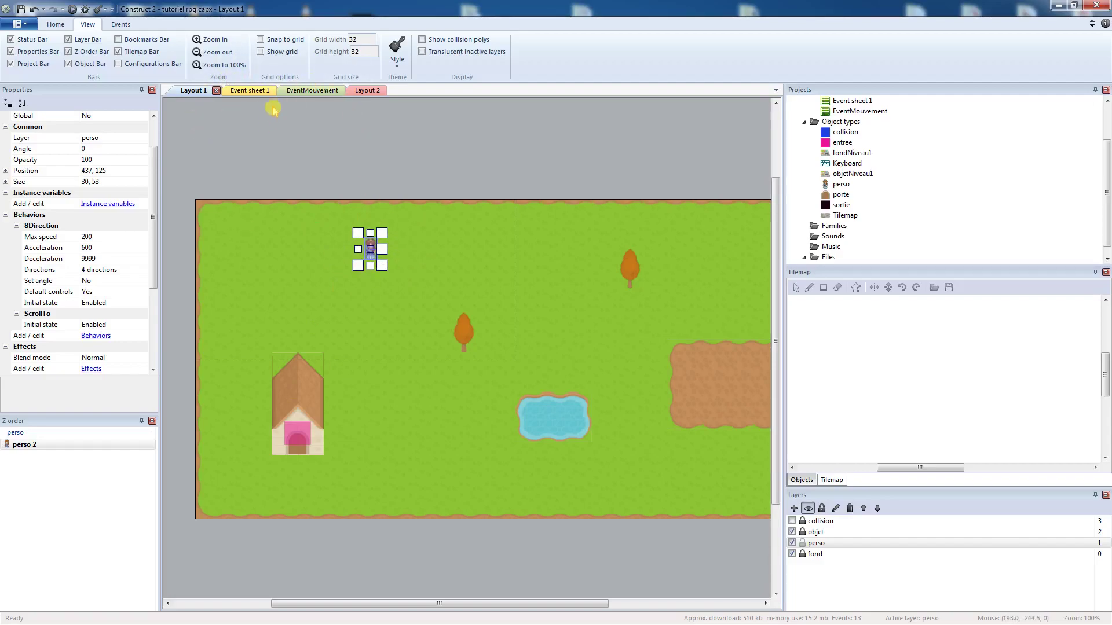
Add a perso Set position action to the interieur = 1 sub-event in Event sheet 1
left_click(244, 94)
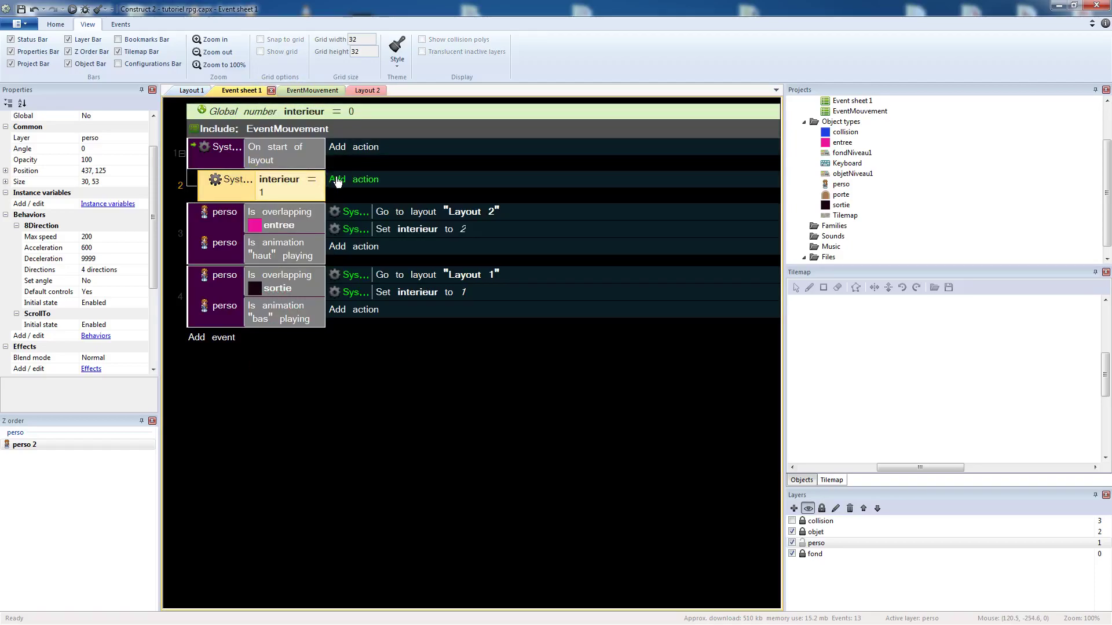
left_click(342, 179)
double_click(419, 223)
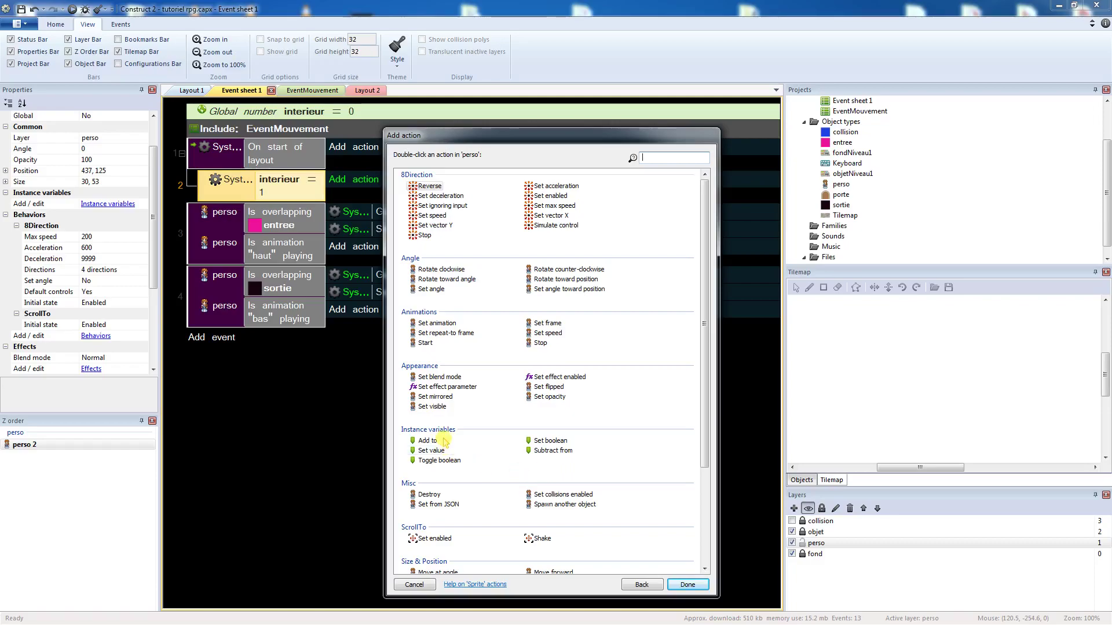
left_click_drag(703, 419, 703, 499)
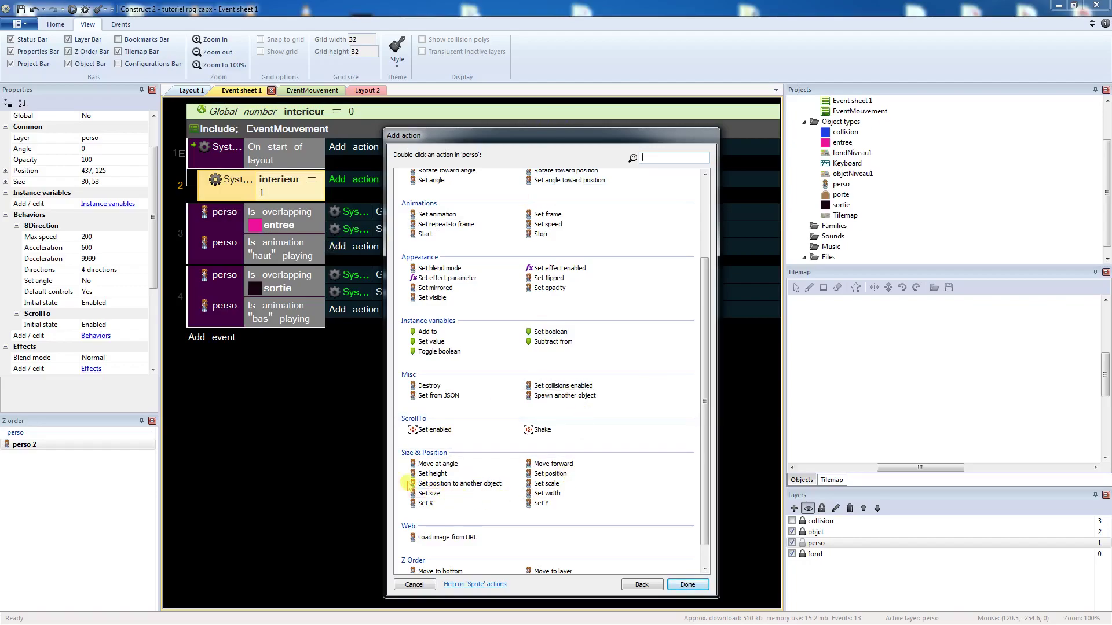
left_click(557, 474)
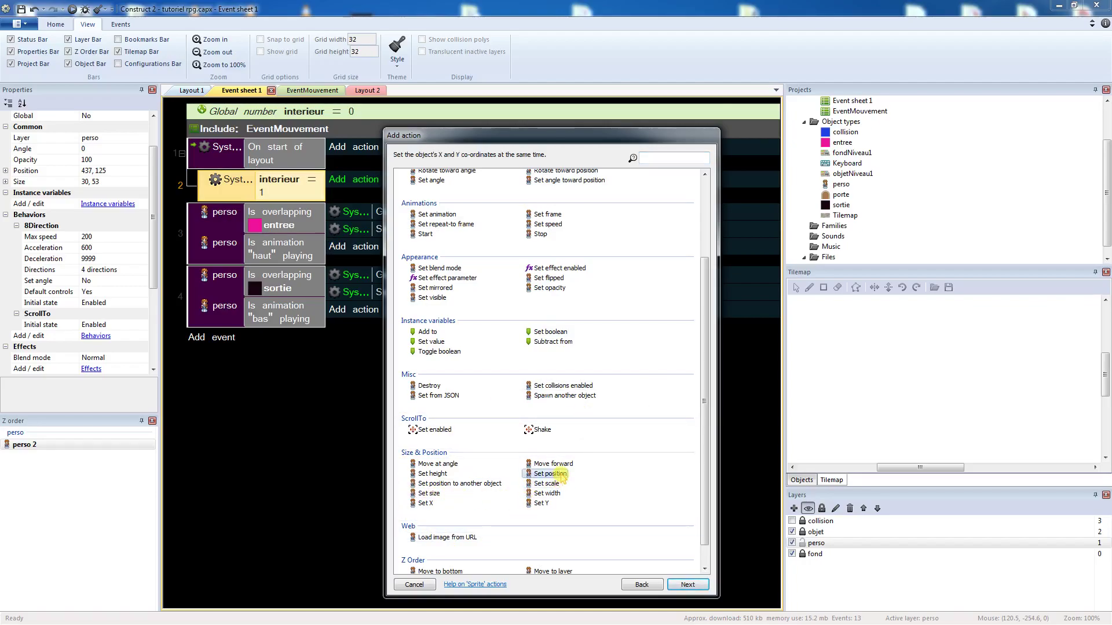
double_click(560, 475)
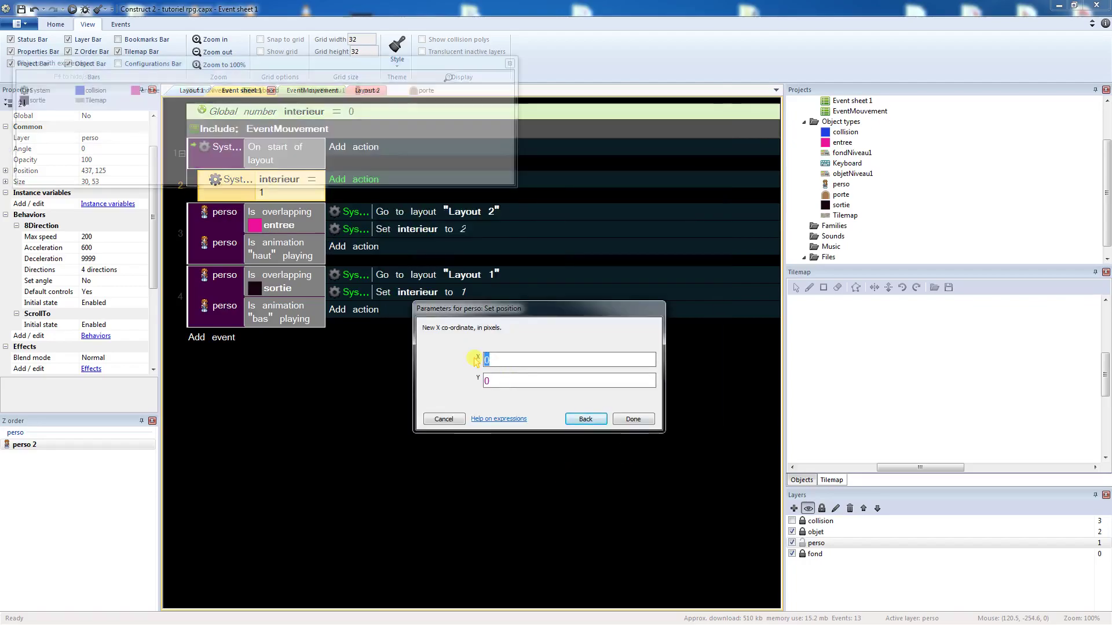
Set the position's X to porte.X and its Y to porte.Y+25, and confirm the action
type("port")
key("Return")
type(".x")
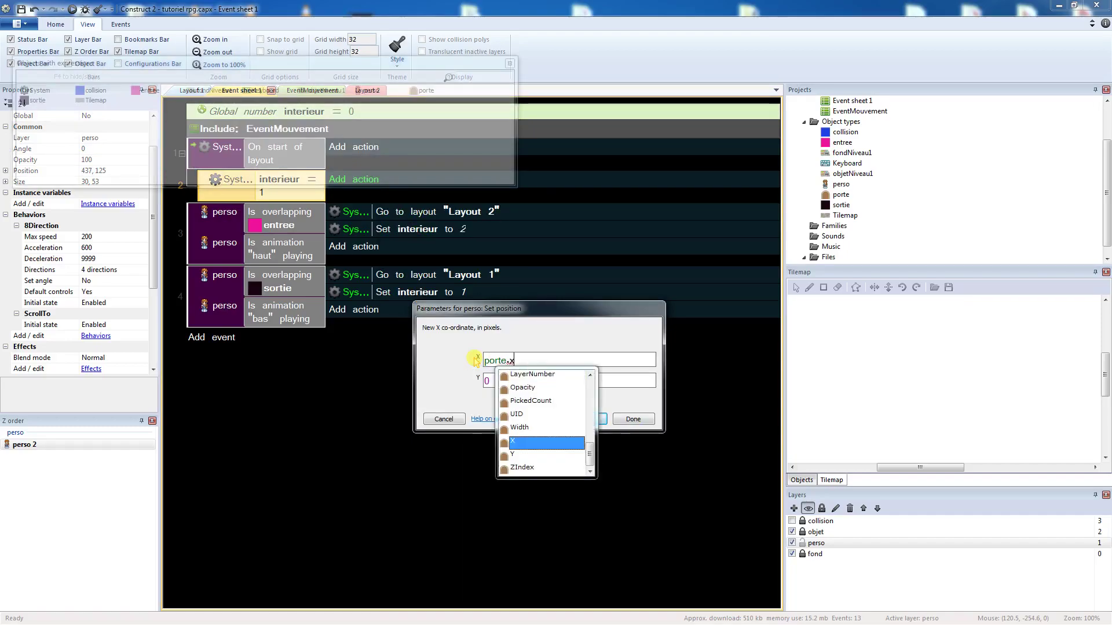
key("Return")
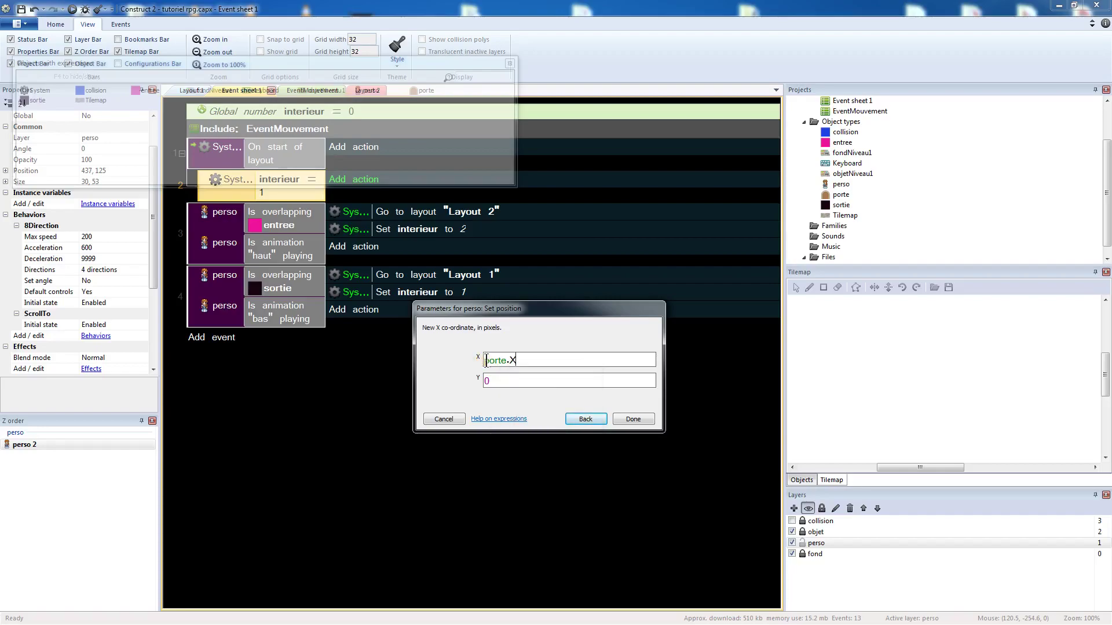
type("po")
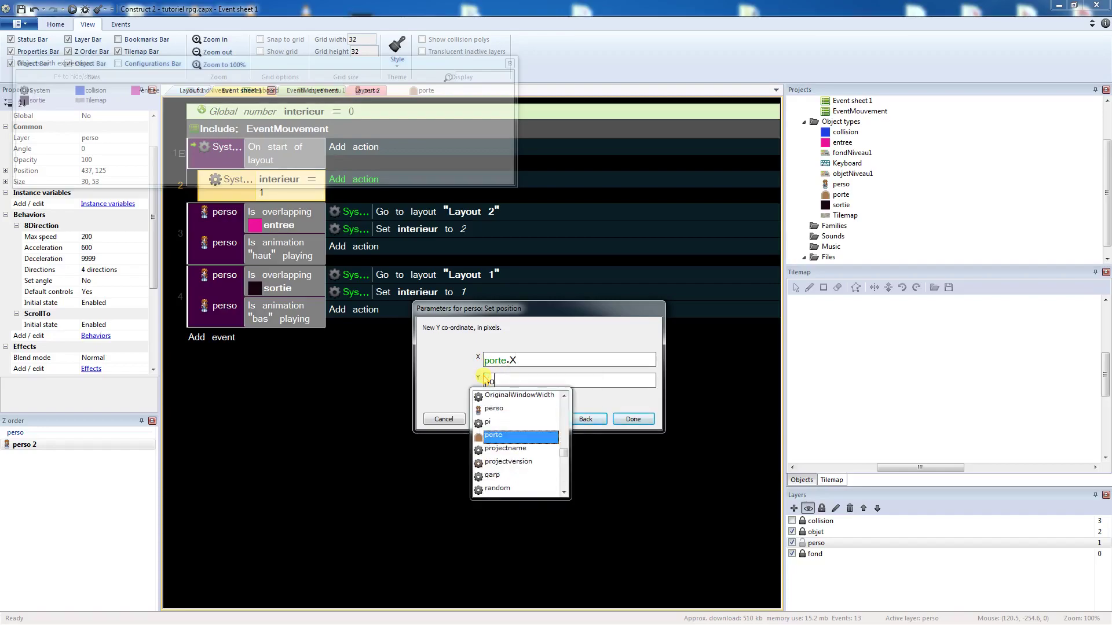
type("rte.y")
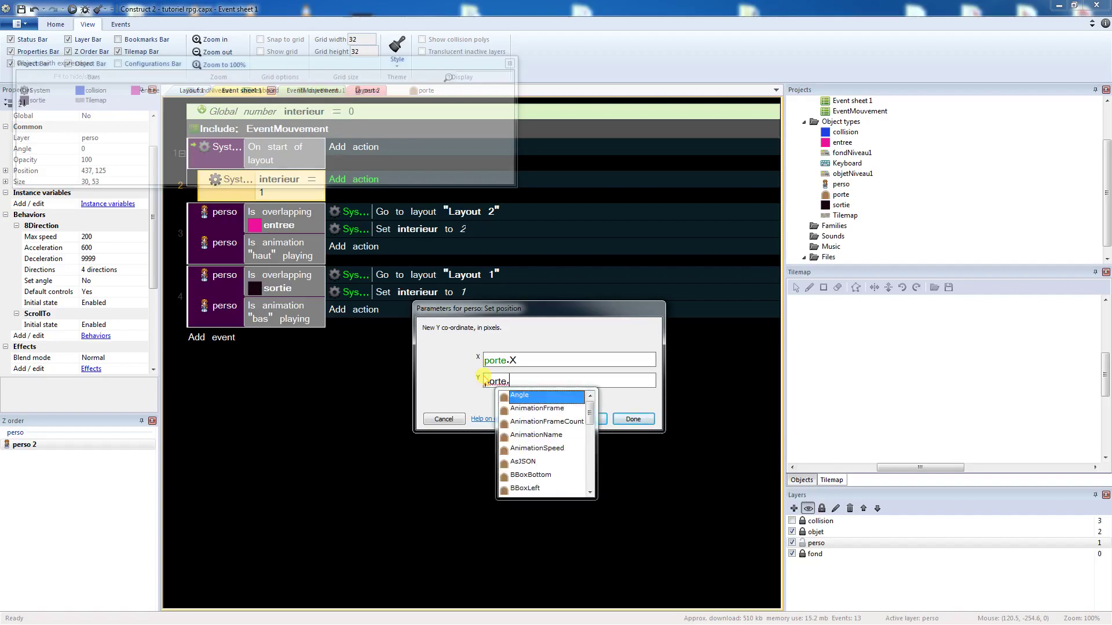
key("Return")
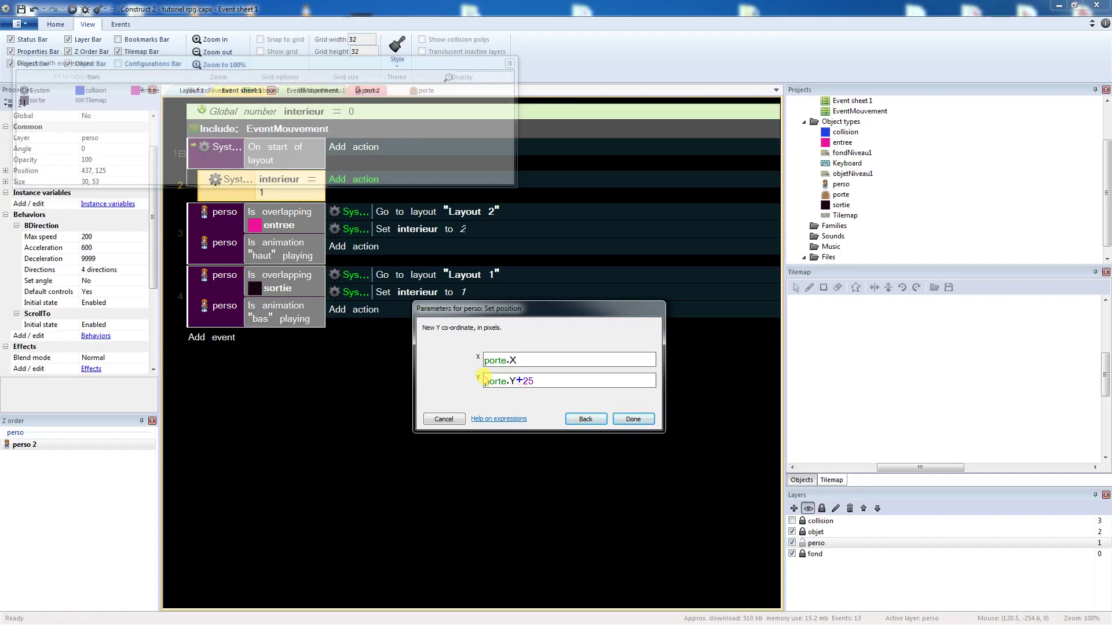
left_click(633, 419)
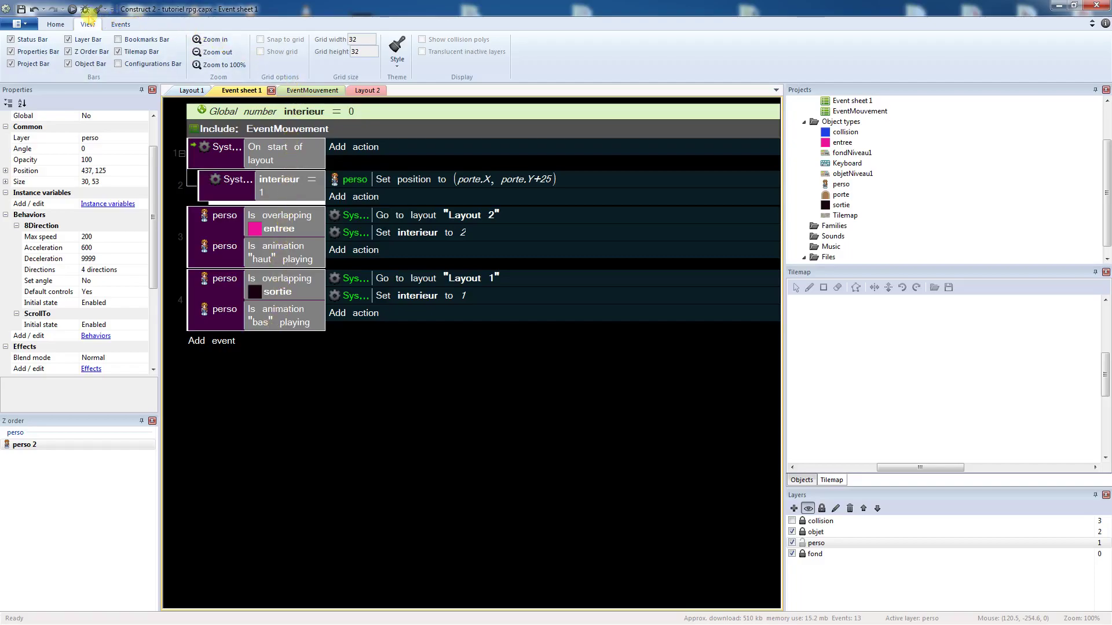
Run the game preview and walk the character down to the house and in through its door
left_click(71, 8)
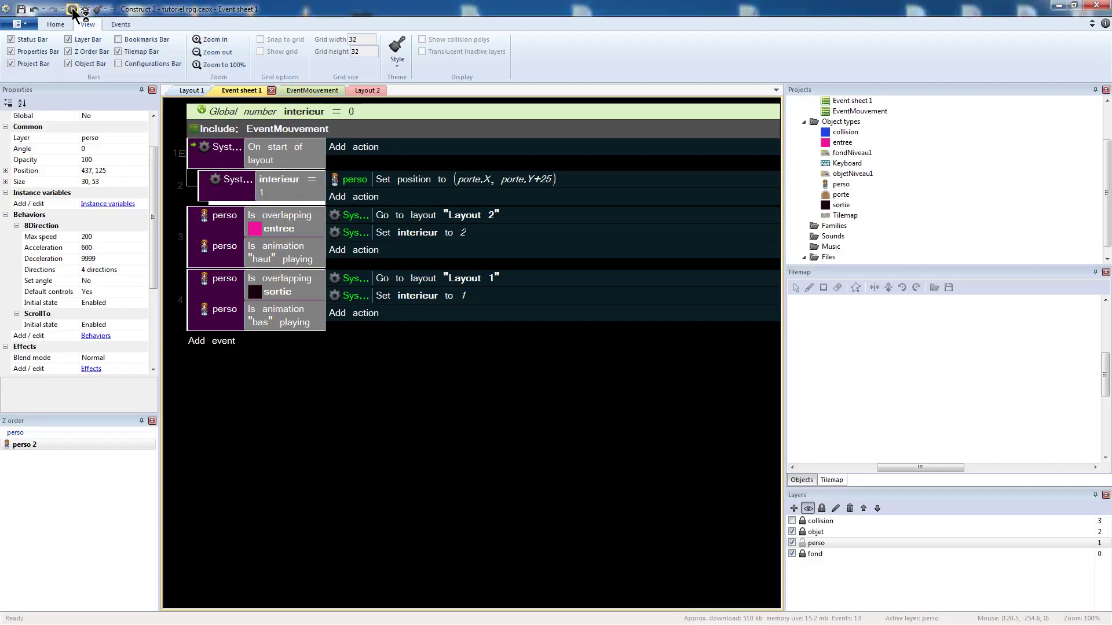
key("Down")
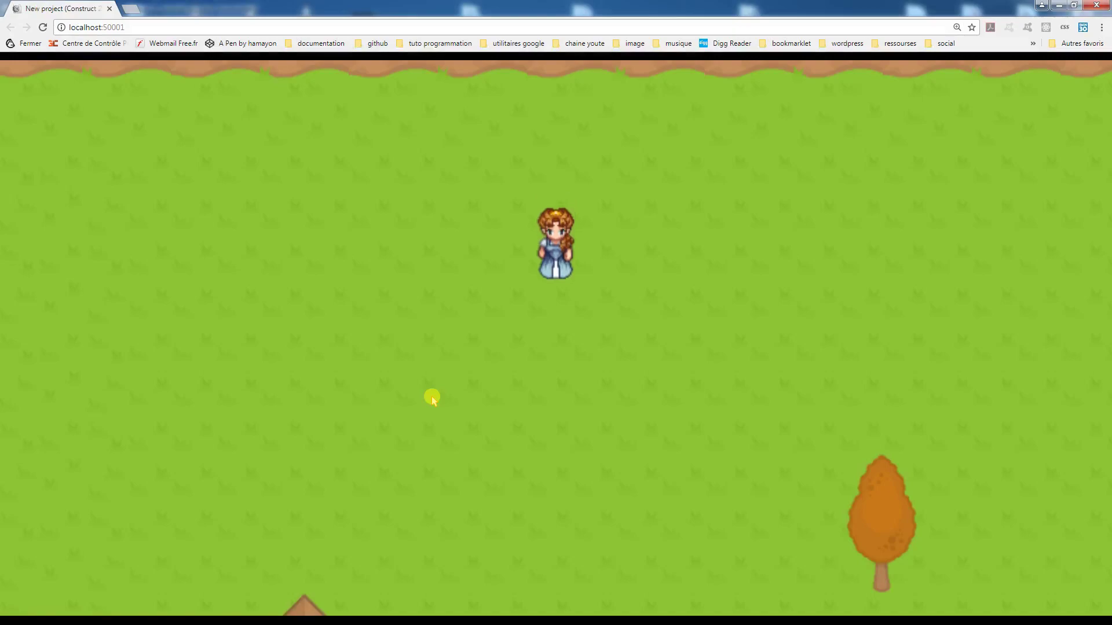
key("Down")
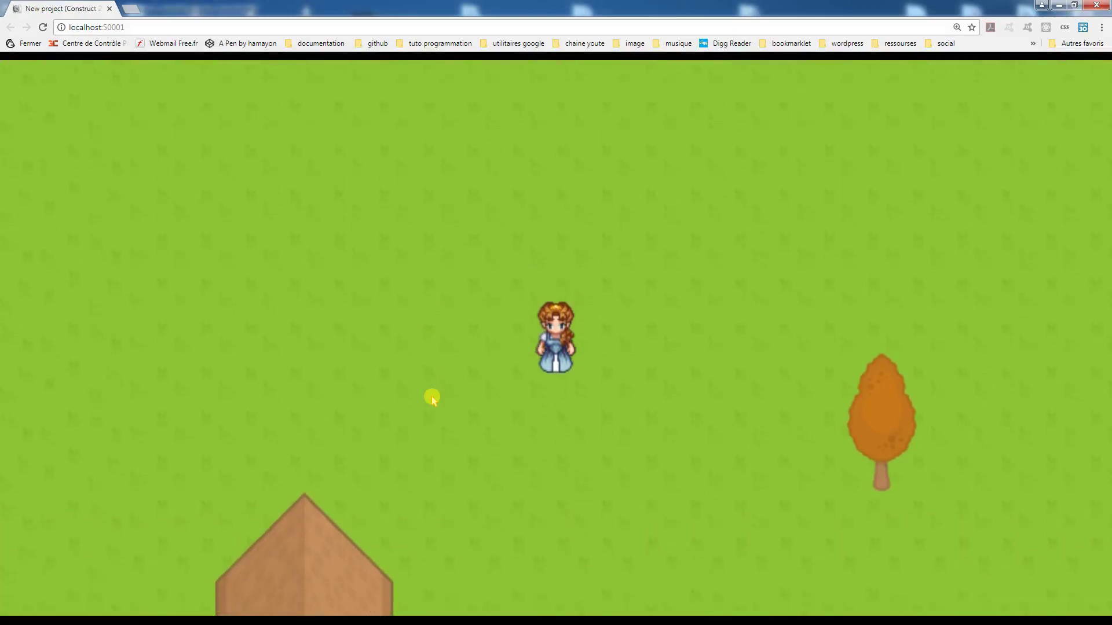
key("Down")
key("Left")
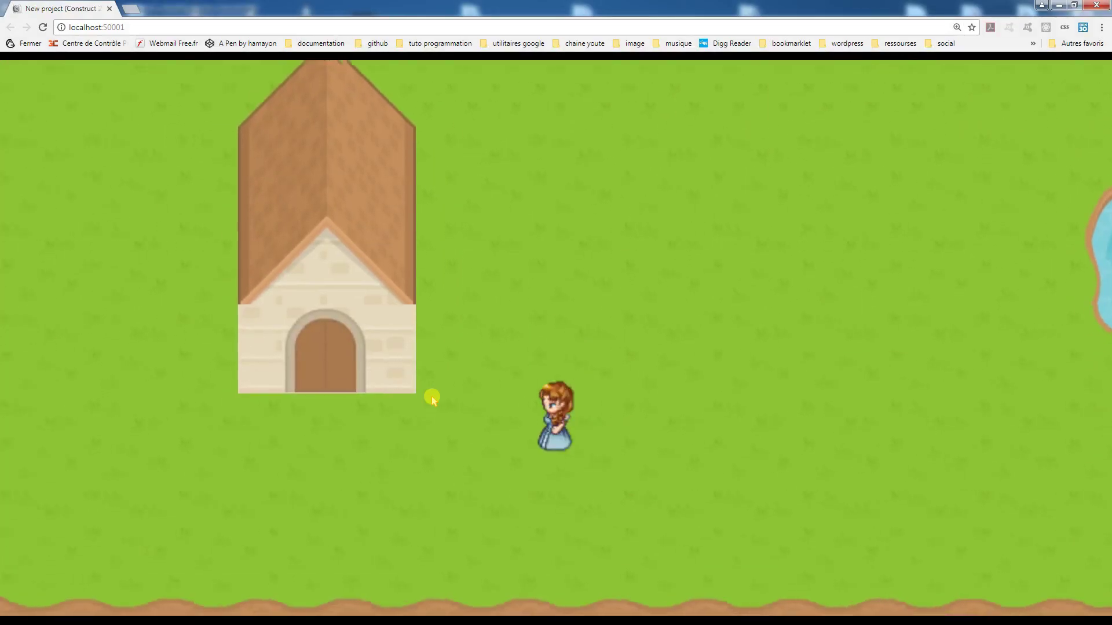
key("Up")
key("Up")
Walk the character around the interior and out of the house to test the return to Layout 1
key("Left")
key("Right")
key("Down")
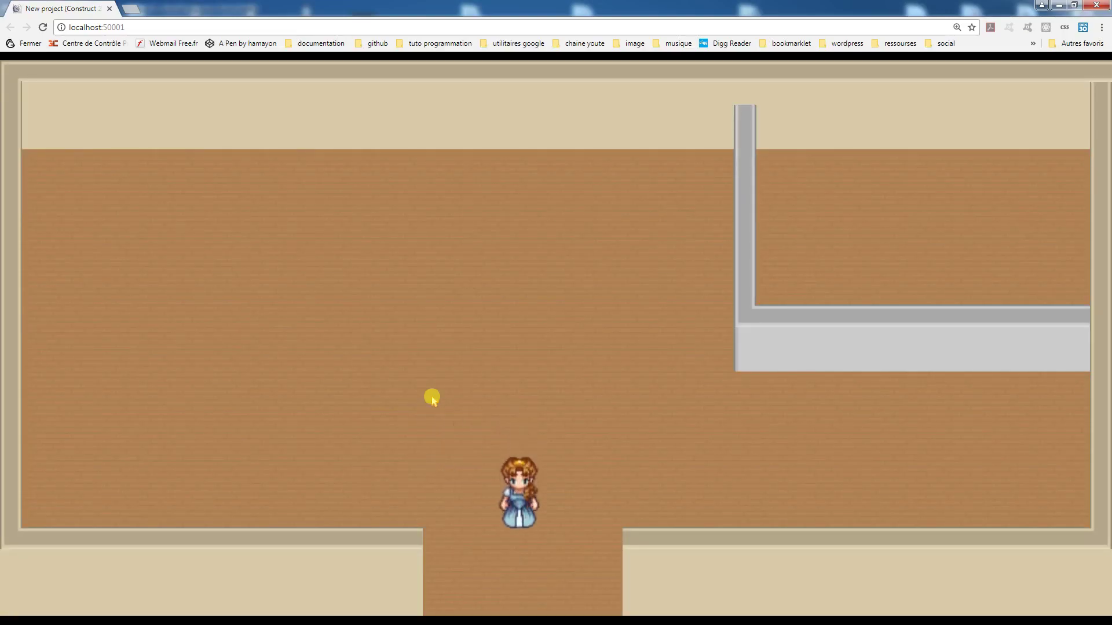
key("Right")
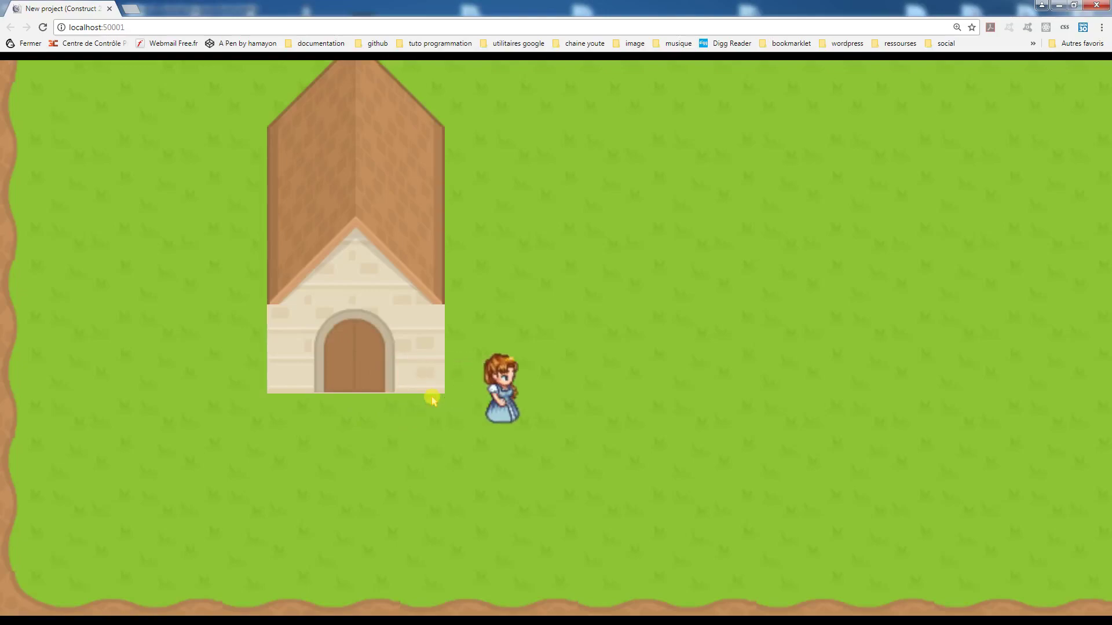
key("Up")
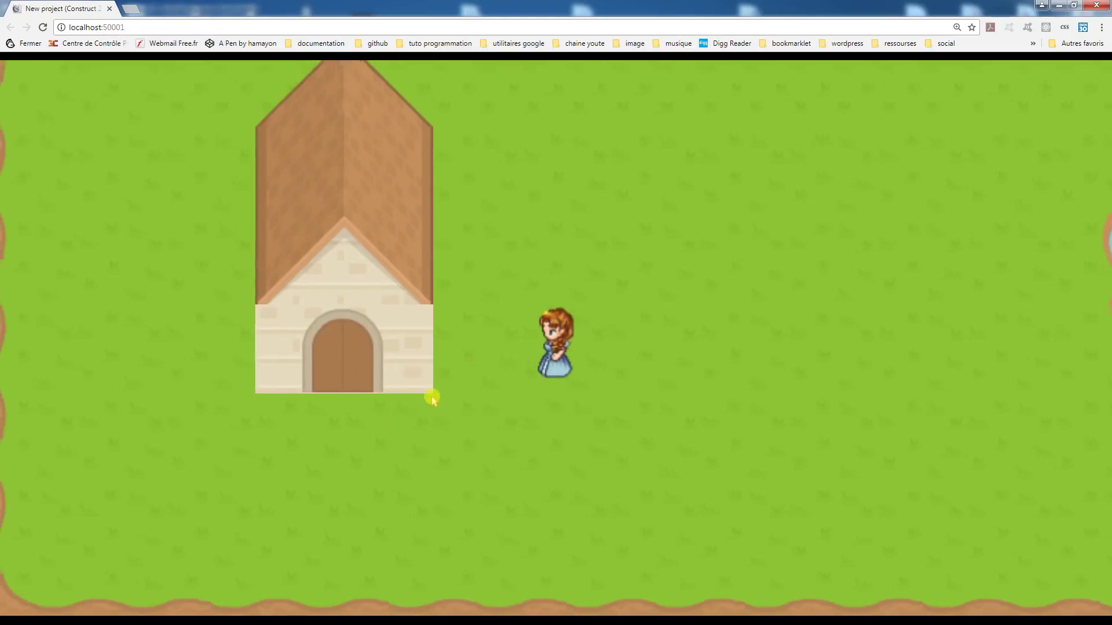
Walk the character back along the facade to the door and enter the house again
key("Left")
key("Down")
key("Left")
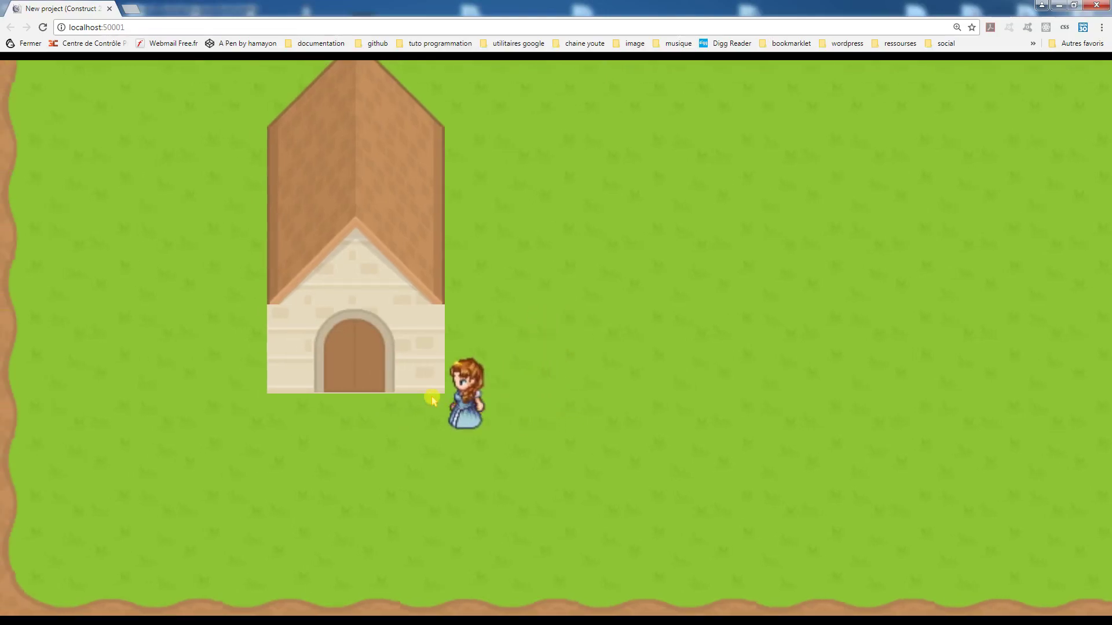
key("Up")
key("Up")
key("Down")
key("Right")
key("Left")
key("Left")
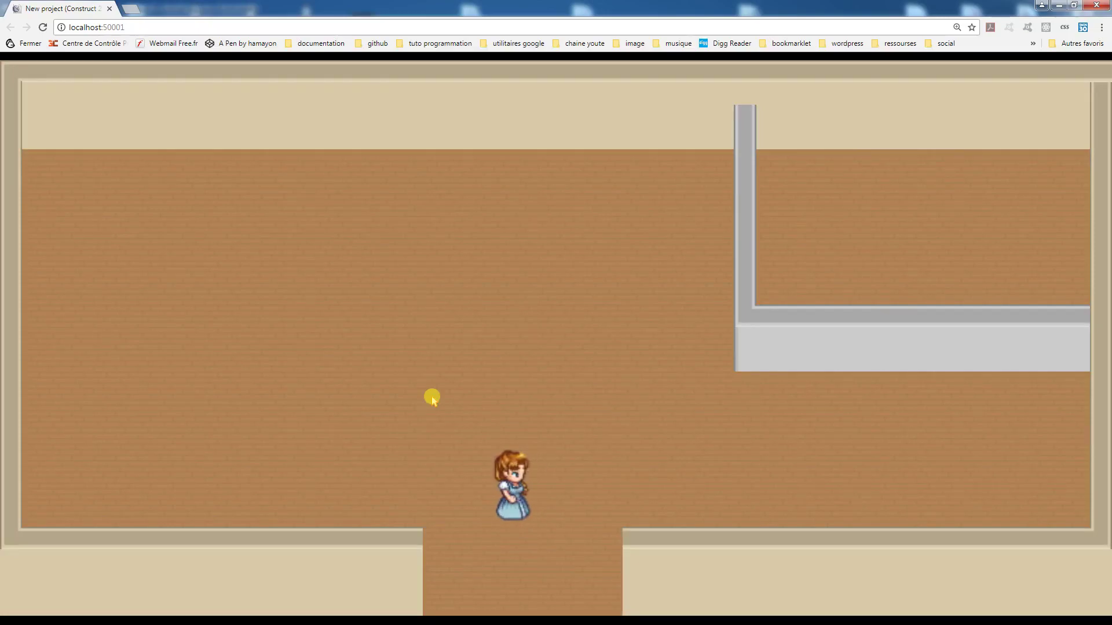
Lead the character through the interior's exit to check where she reappears outside
key("Left")
key("Right")
key("Down")
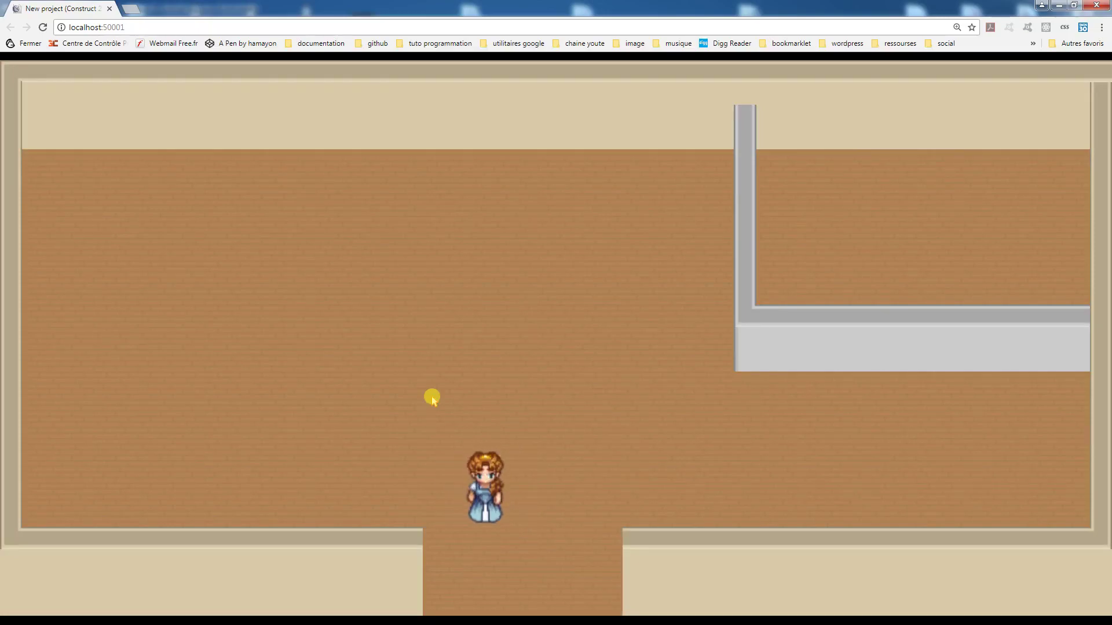
key("Down")
key("Right")
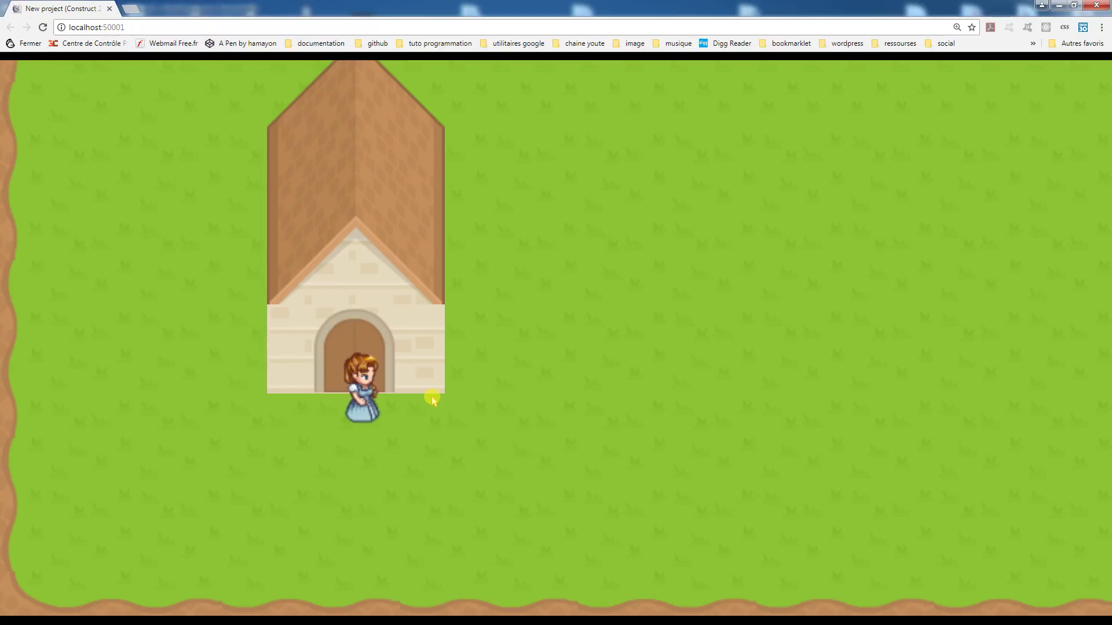
Move the character back and forth in front of the door, testing further passages into the house
key("Up")
key("Left")
key("Down")
key("Left")
key("Left")
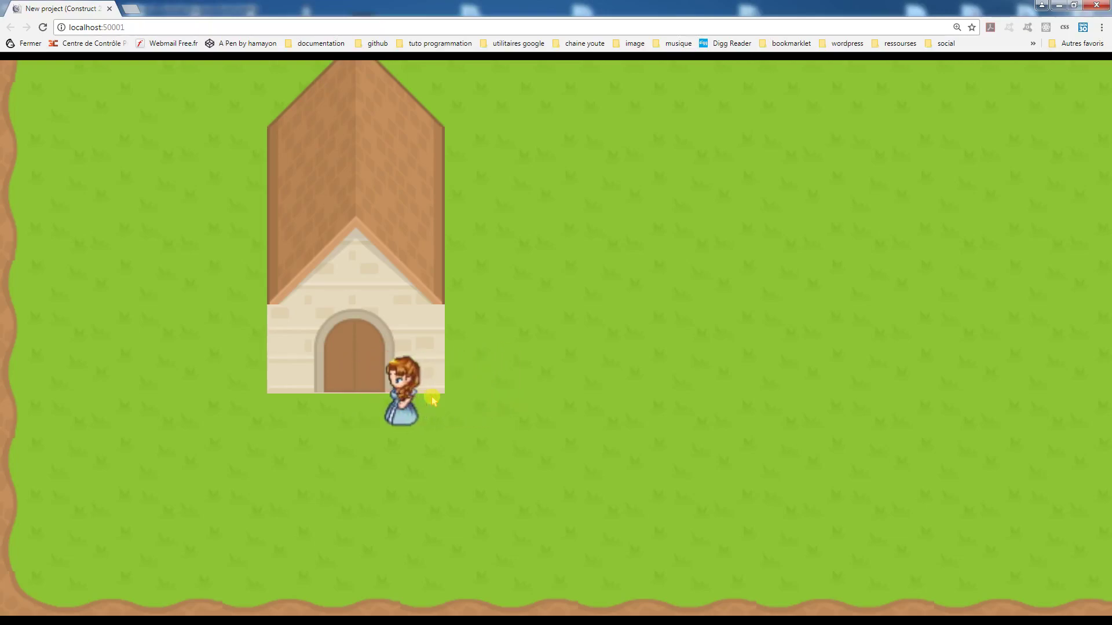
key("Left")
key("Right")
key("Left")
key("Left")
key("Right")
key("Left")
key("Left")
key("Up")
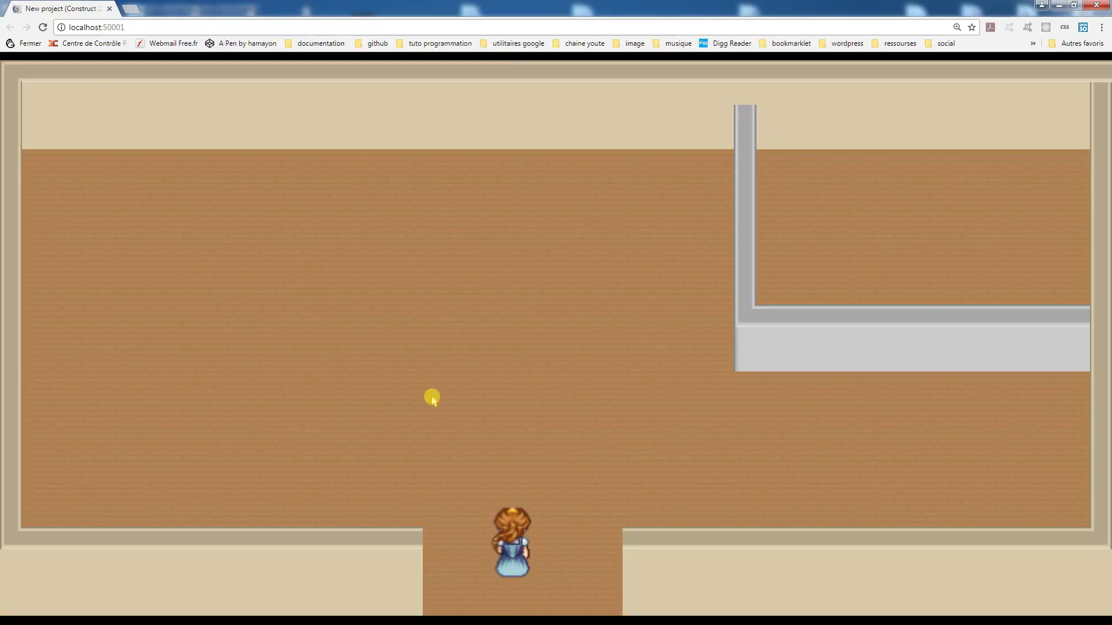
Walk the character toward the grey interior wall, then leave the house through the exit passage
key("Up")
key("Right")
key("Down")
key("Right")
key("Right")
key("Up")
key("Left")
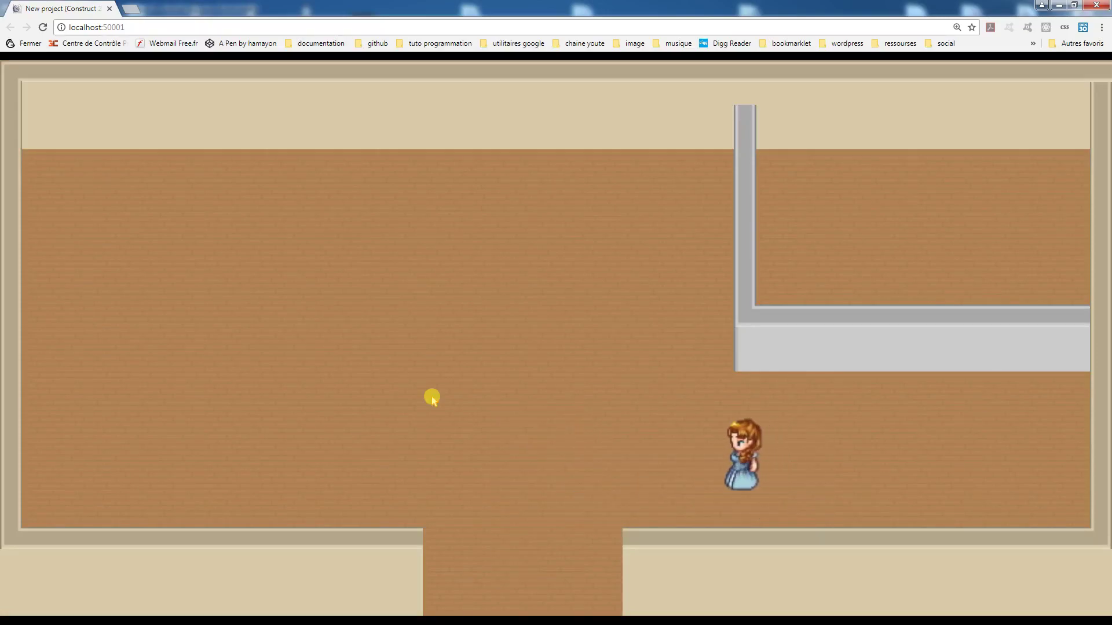
key("Down")
key("Right")
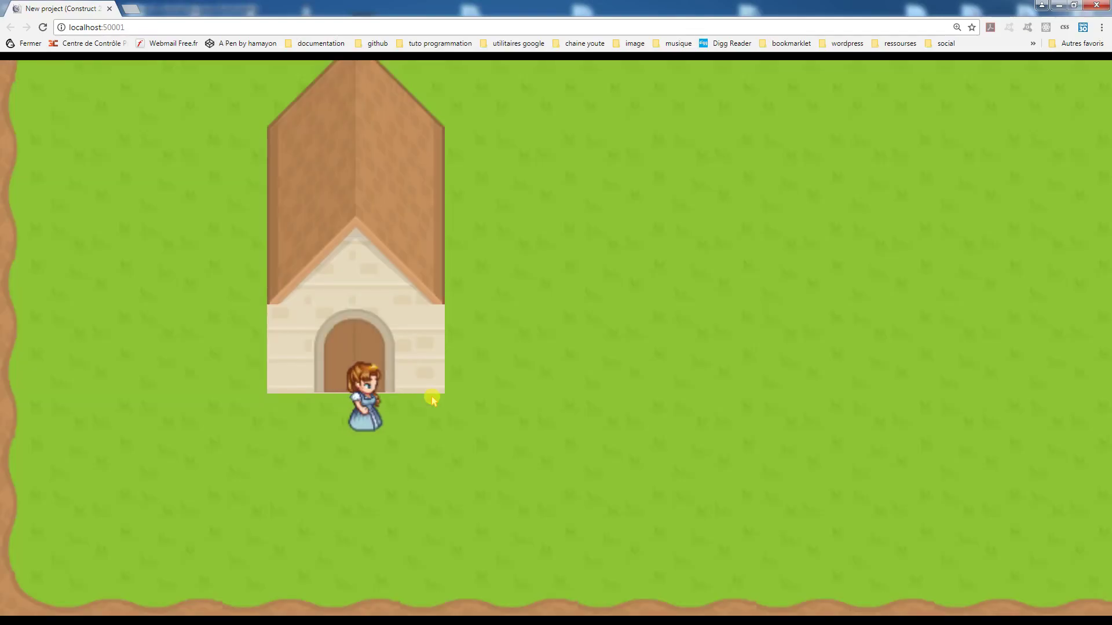
Walk the character around outside beside the house, then retest entering and leaving through the door
key("Right")
key("Up")
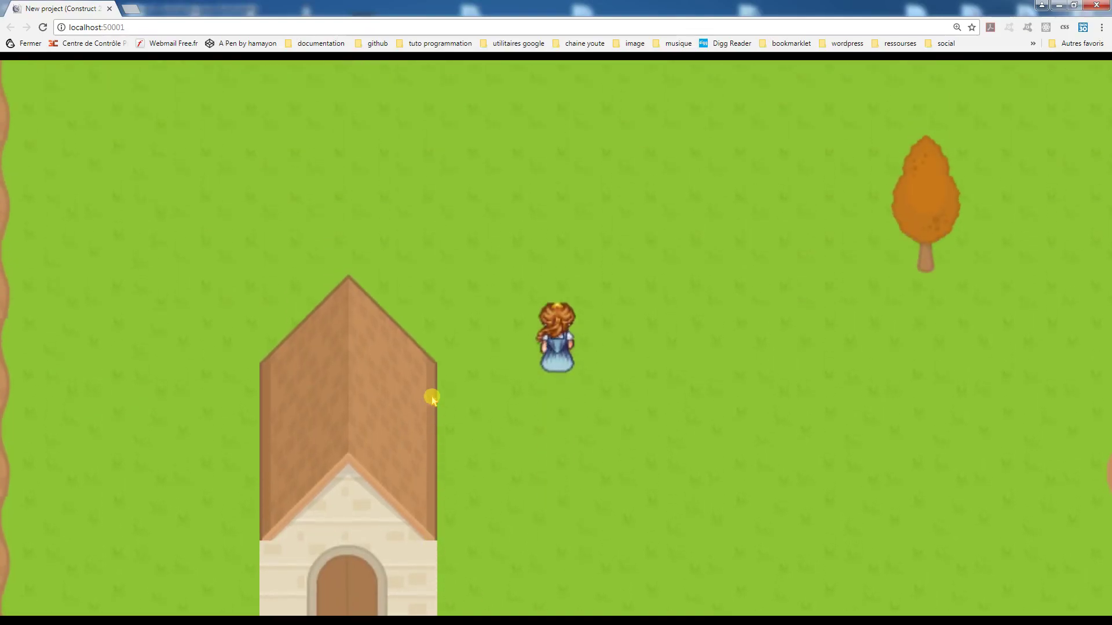
key("Down")
key("Left")
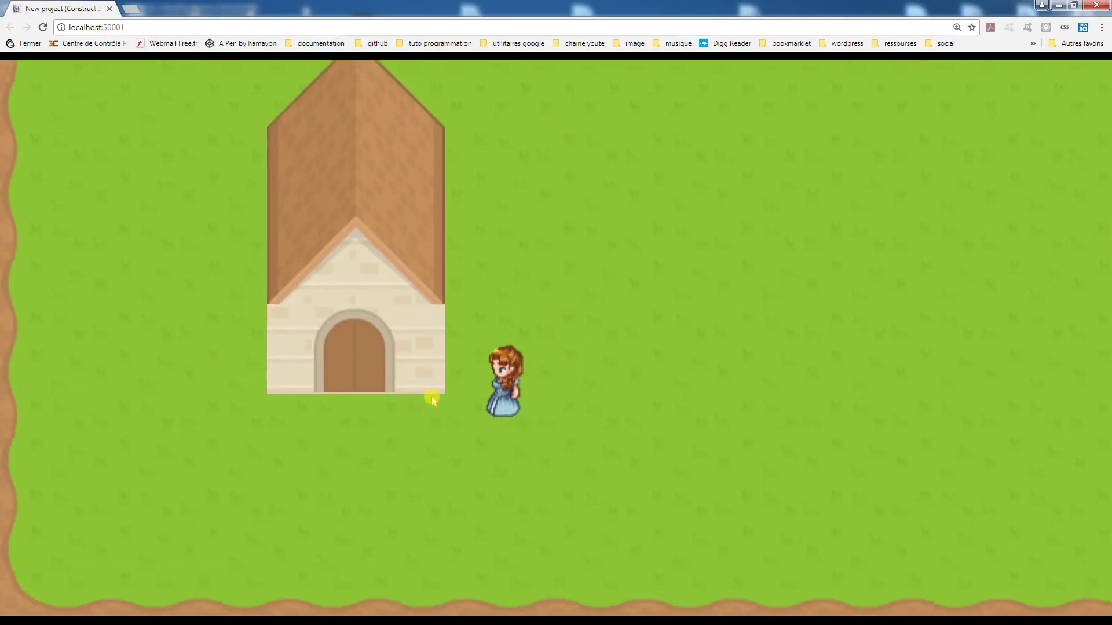
key("Up")
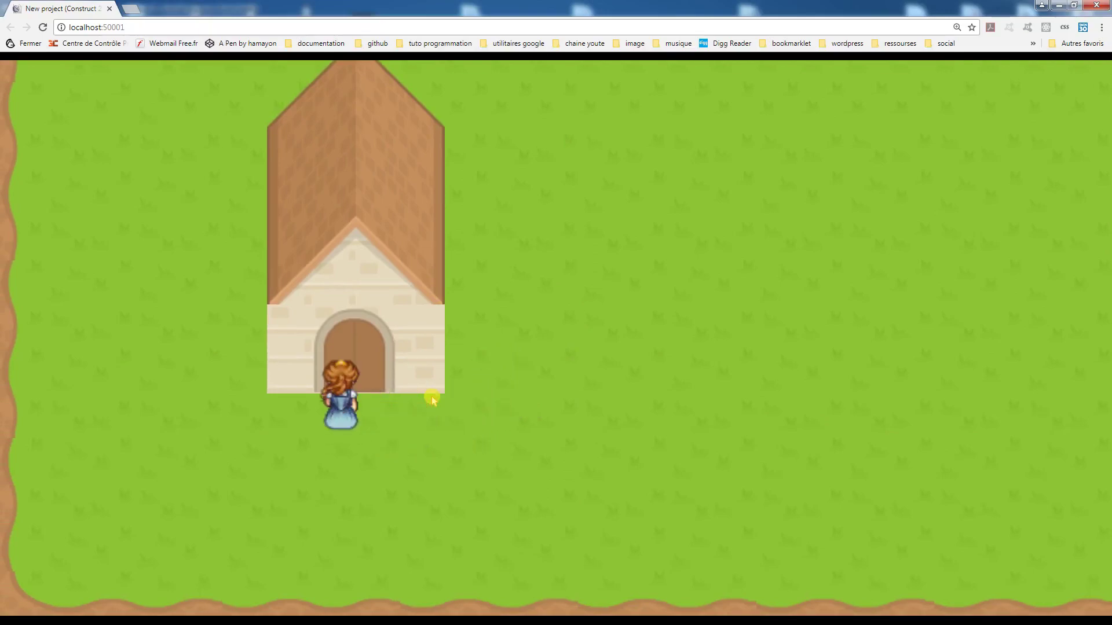
key("Up")
key("Down")
key("Right")
key("Up")
key("Down")
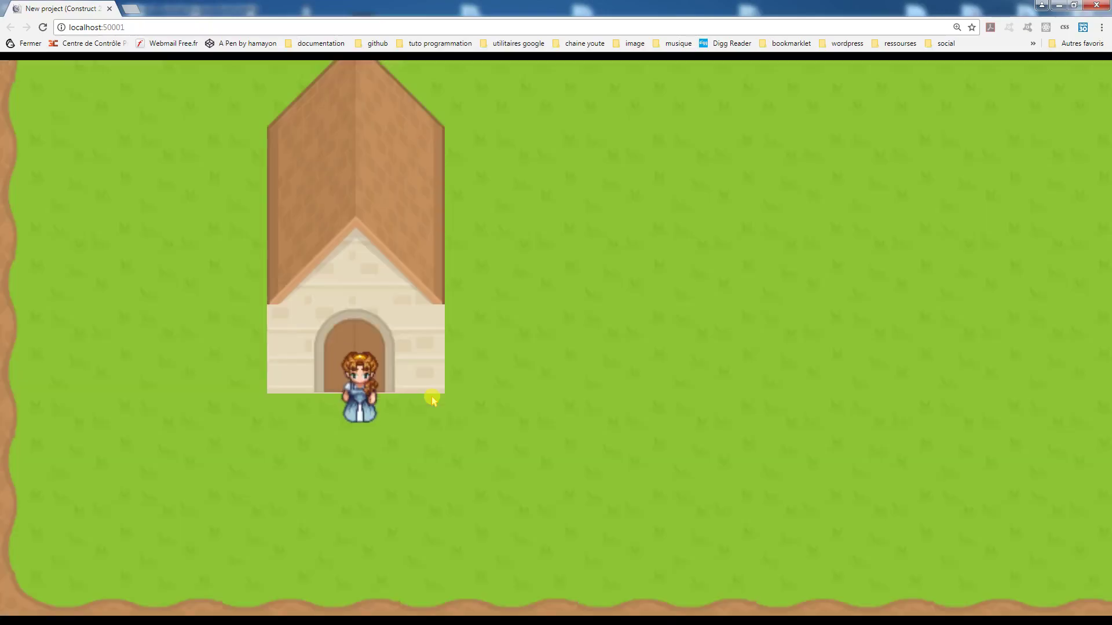
key("Up")
key("Left")
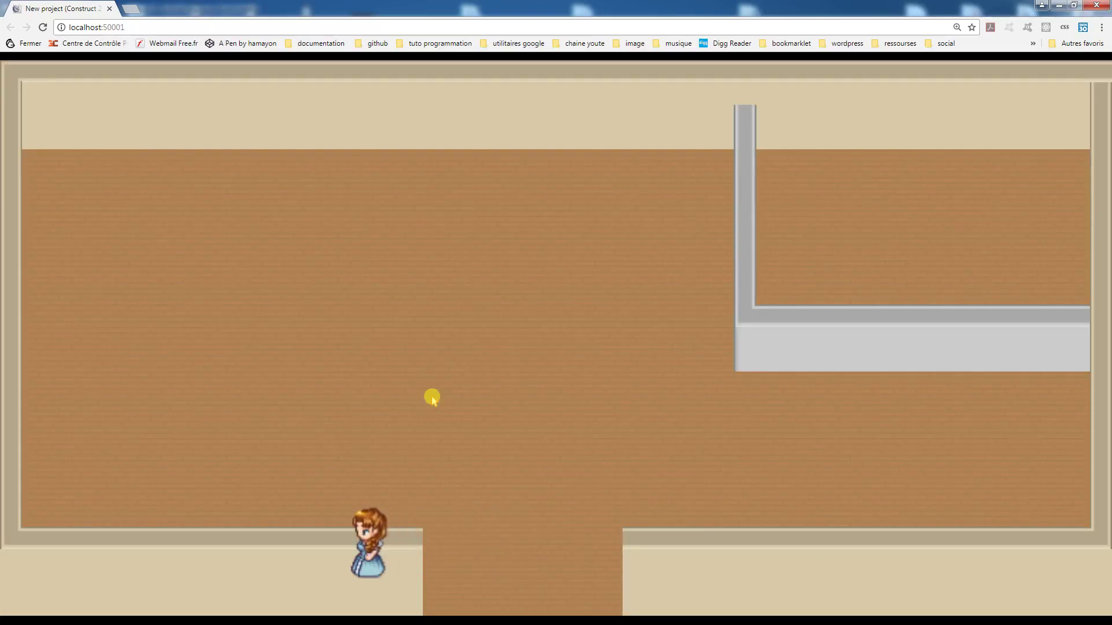
Walk the character back and forth across the interior's lower wall to examine the overlap, and close the preview
key("Left")
key("Right")
key("Right")
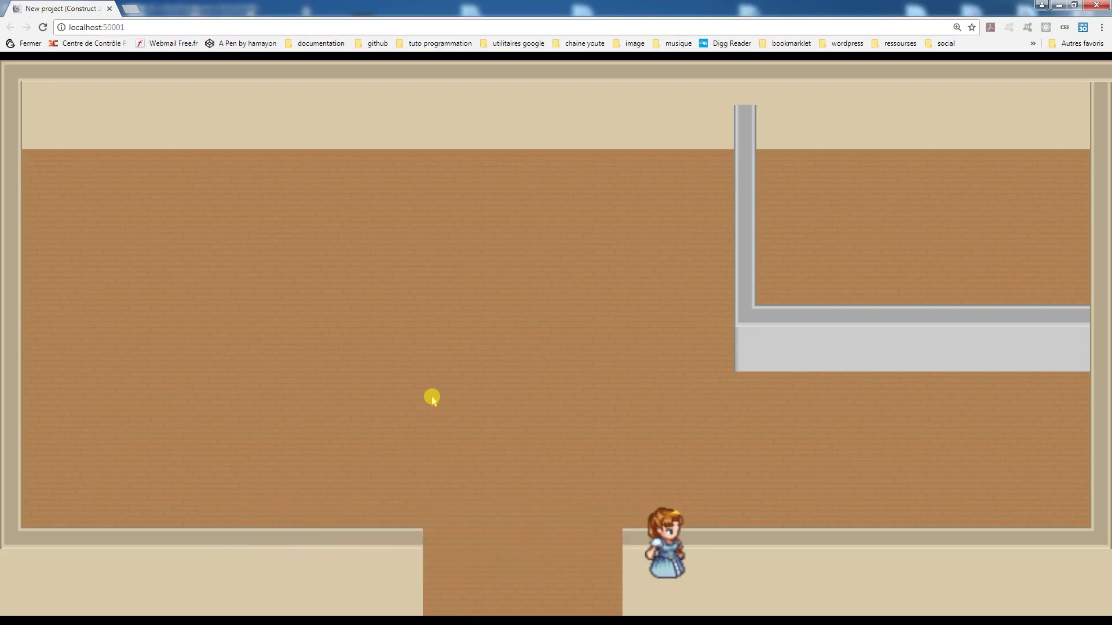
key("Left")
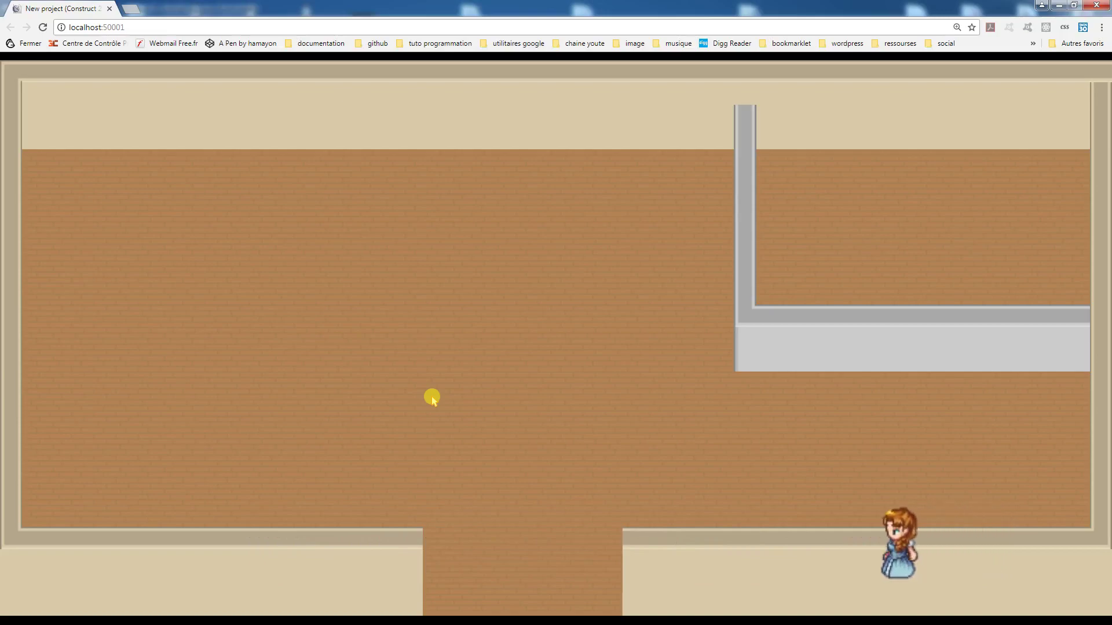
key("Left")
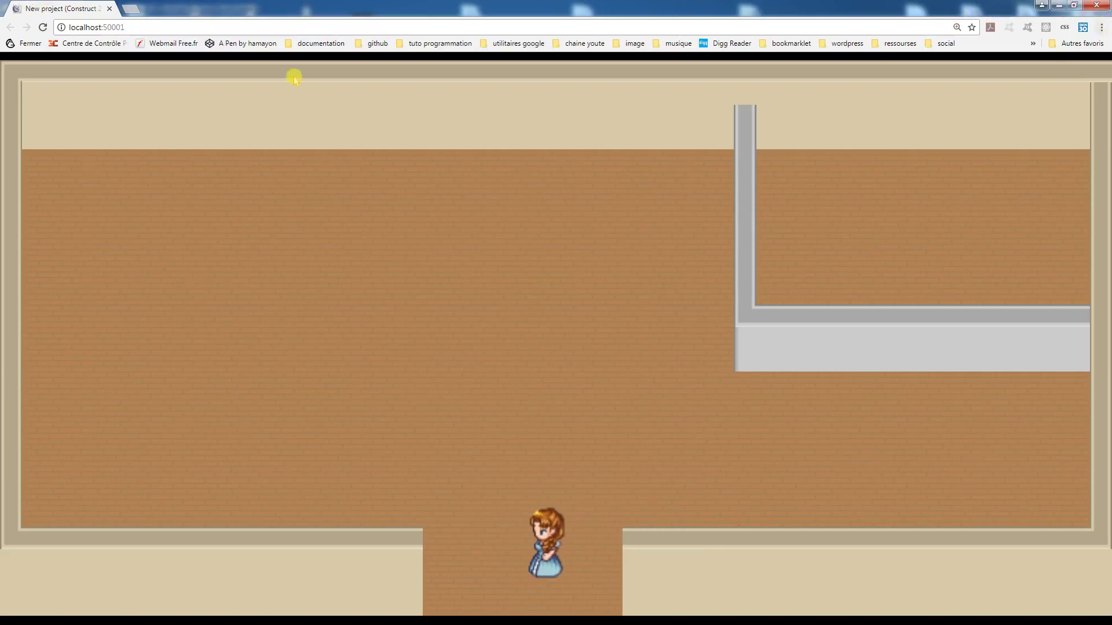
left_click(1096, 4)
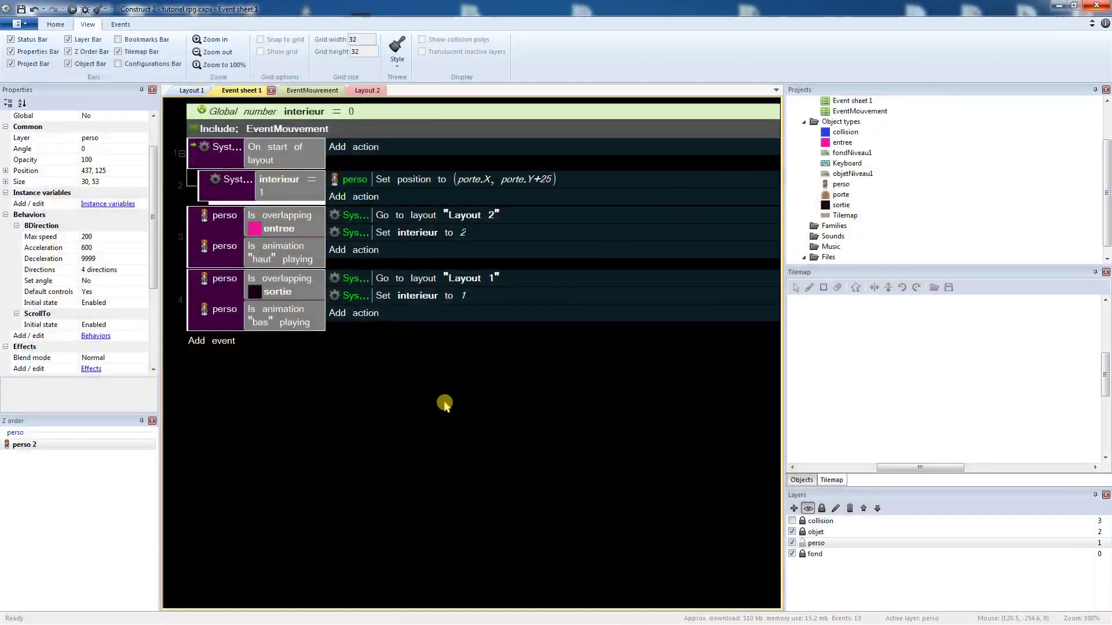
Insert a second Tilemap object into Layout 2
left_click(355, 91)
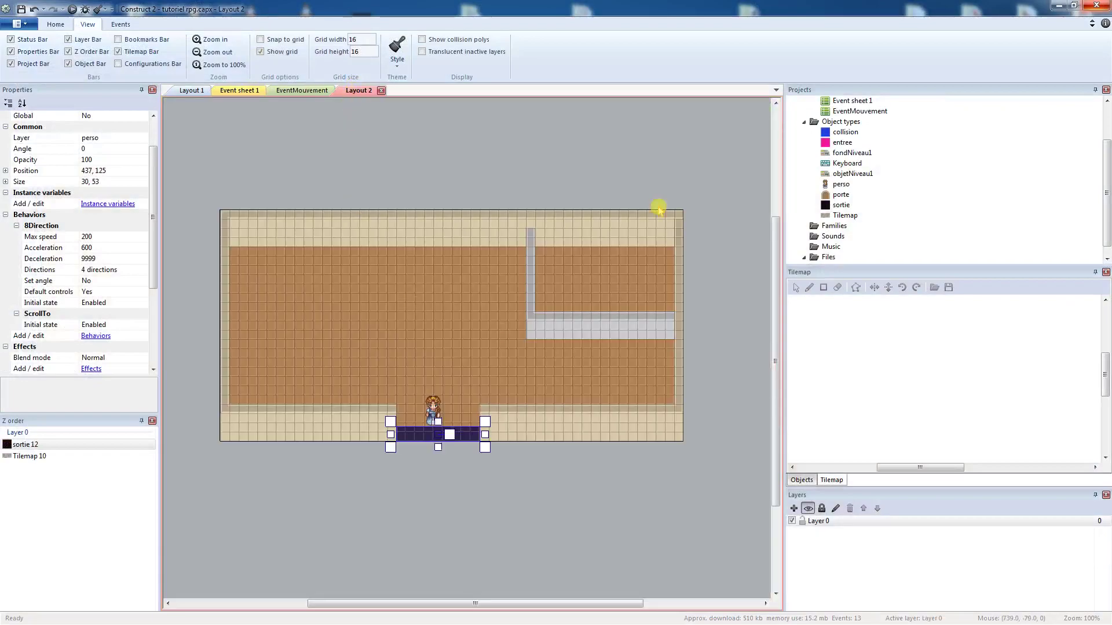
left_click_drag(408, 604, 377, 602)
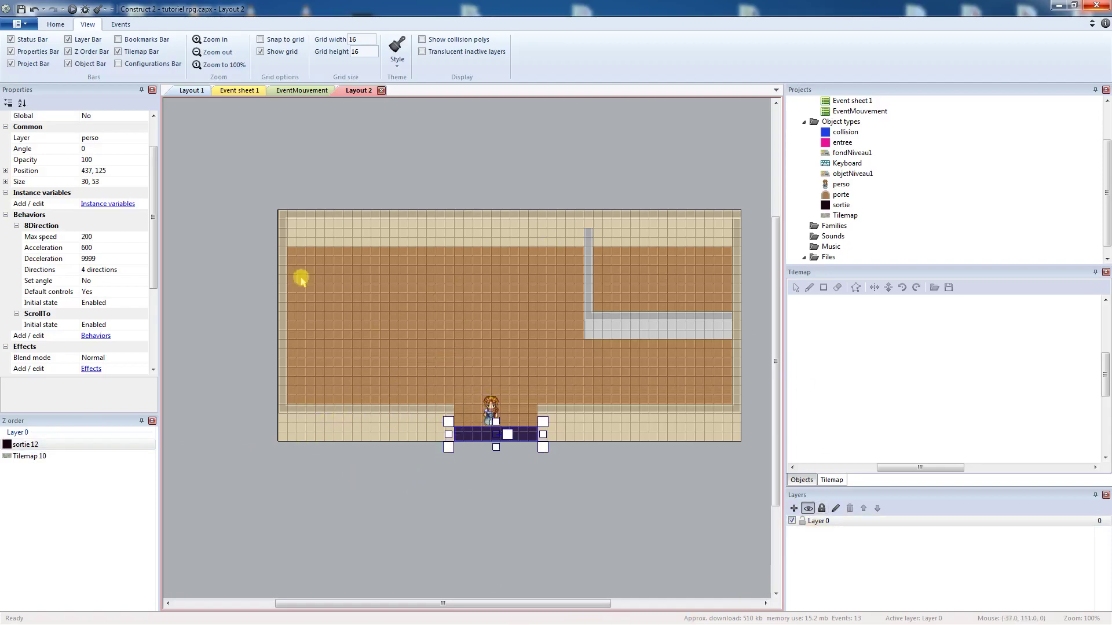
right_click(422, 495)
left_click(458, 328)
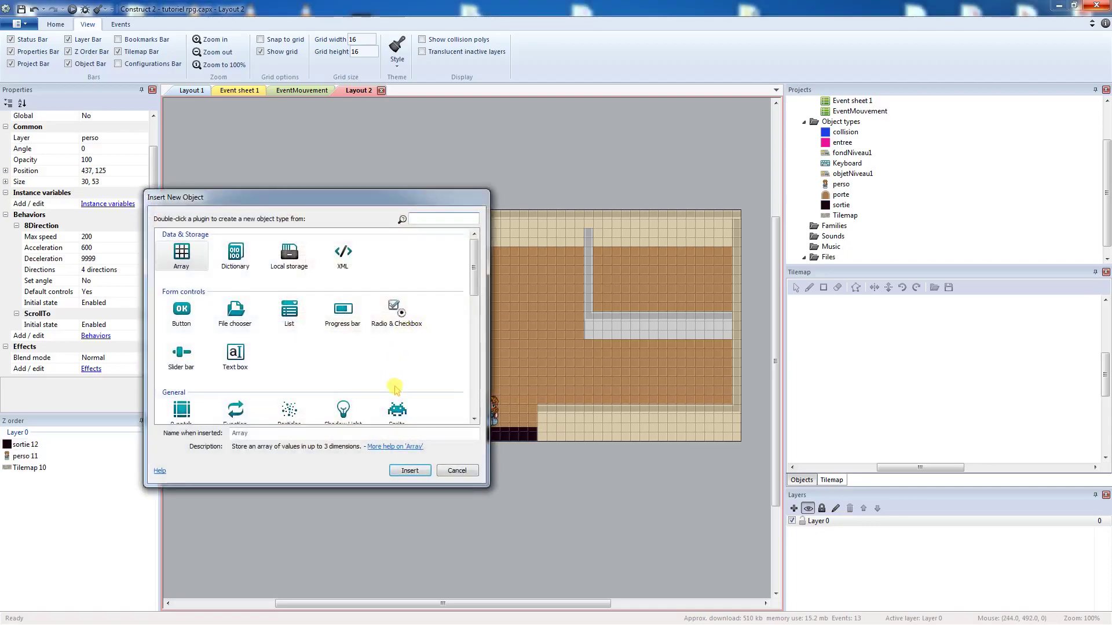
scroll(470, 284, "down", 5)
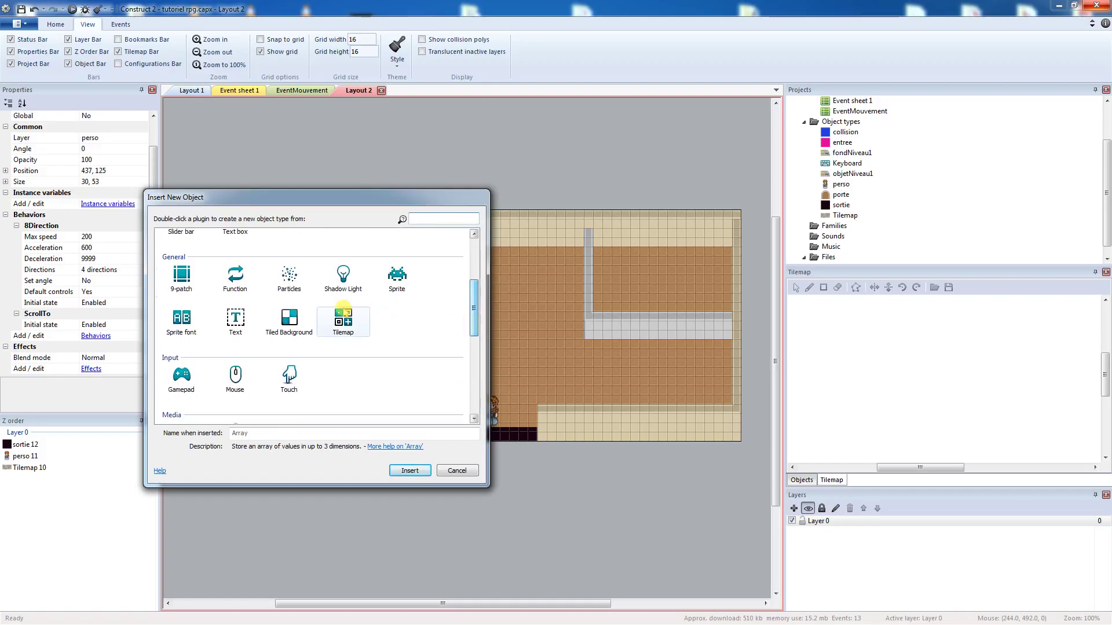
double_click(343, 315)
left_click(355, 464)
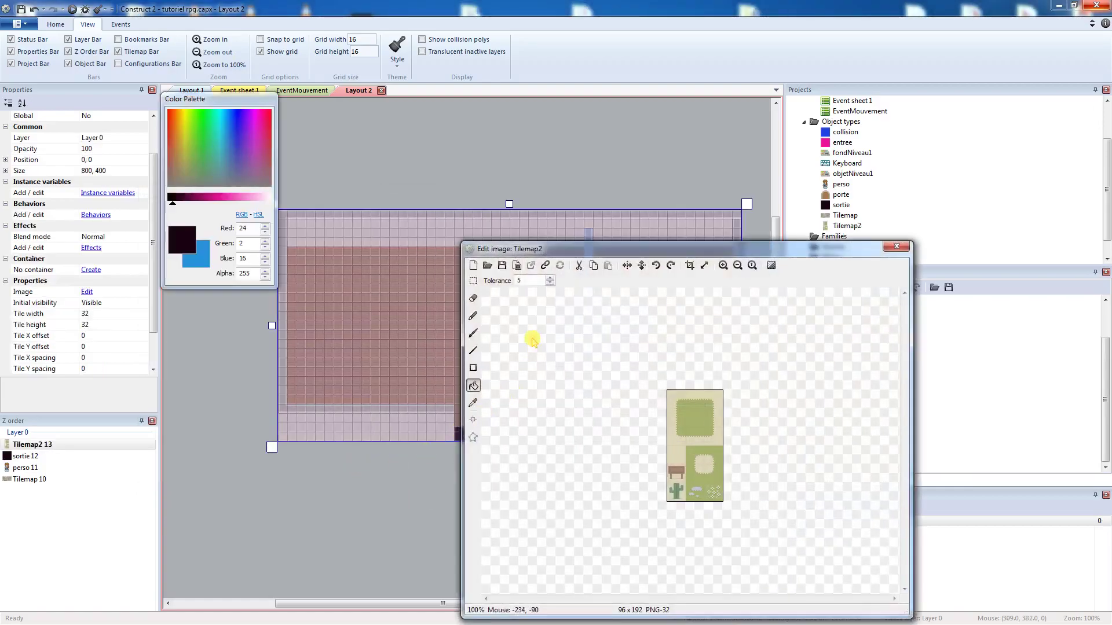
Load roguelikeSheet_transparent.png as the new tilemap's image and close the image editor
left_click(487, 265)
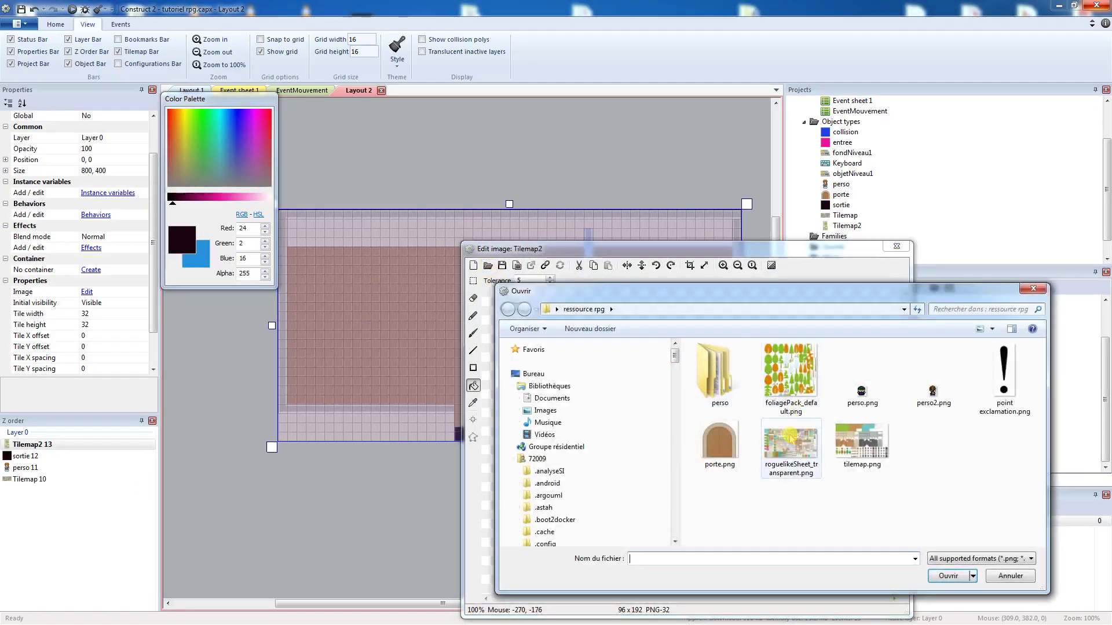
double_click(781, 455)
left_click(897, 247)
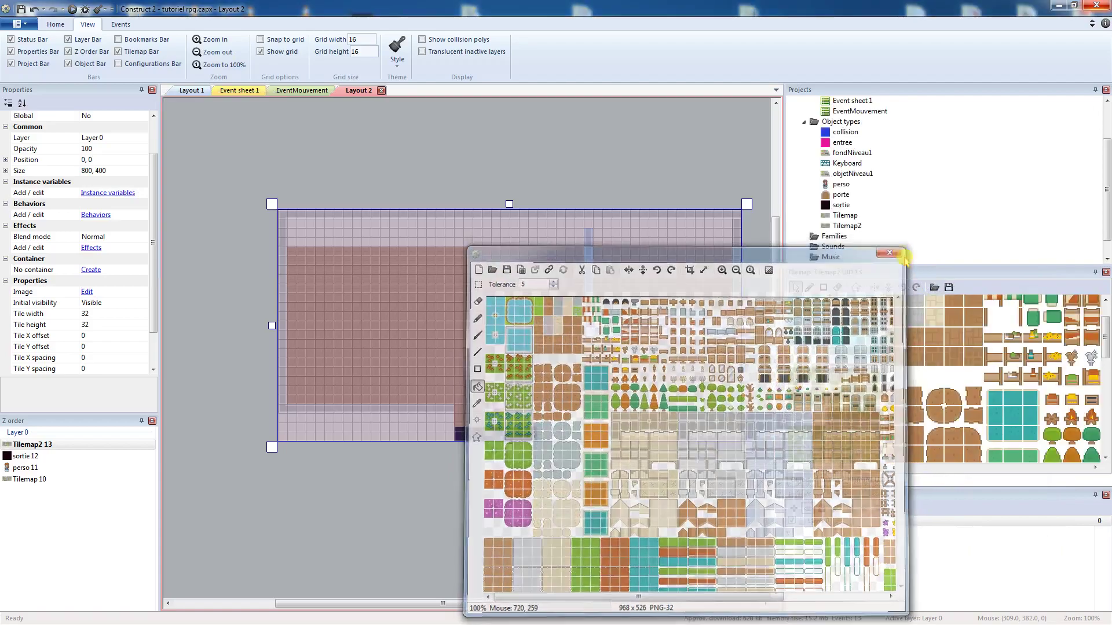
Set the new tilemap's tile width and height to 16 and its tile X and Y spacing to 1
left_click(85, 313)
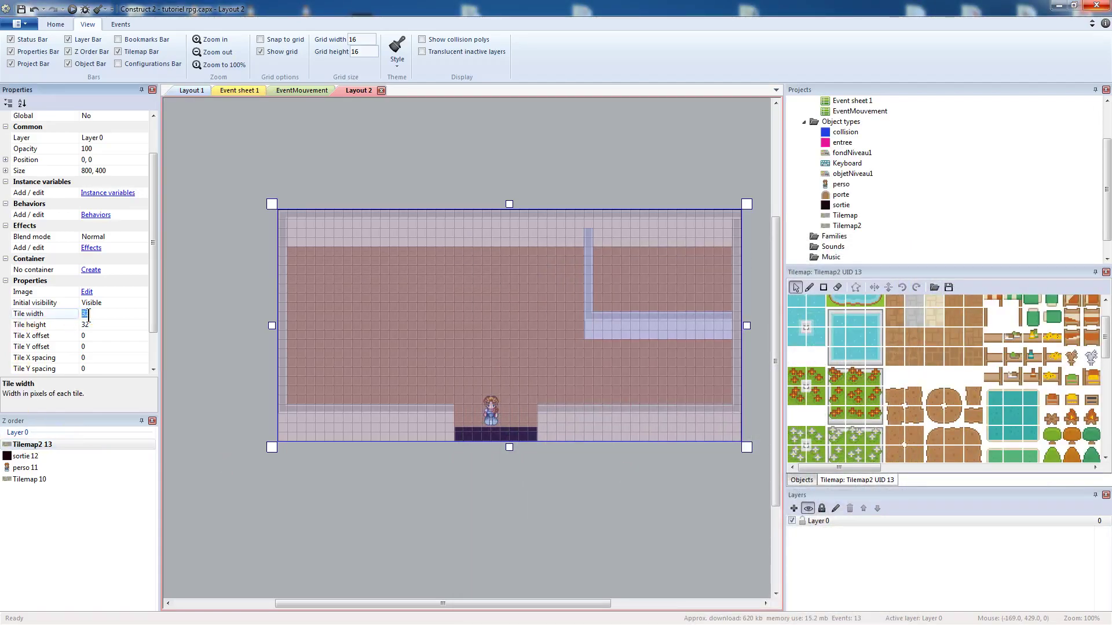
left_click(97, 324)
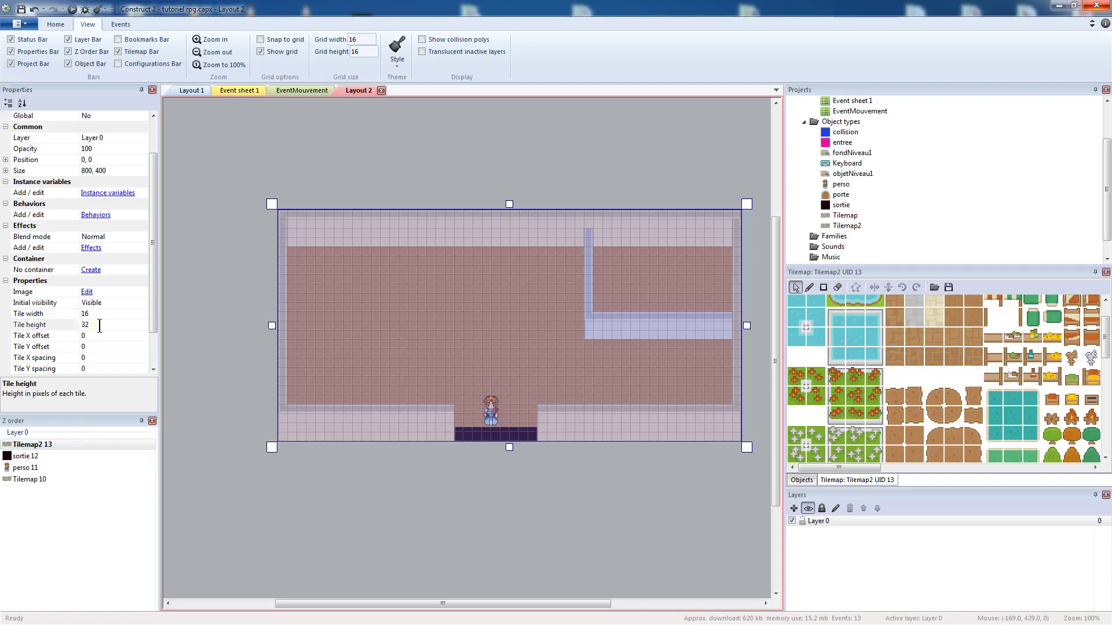
left_click(92, 323)
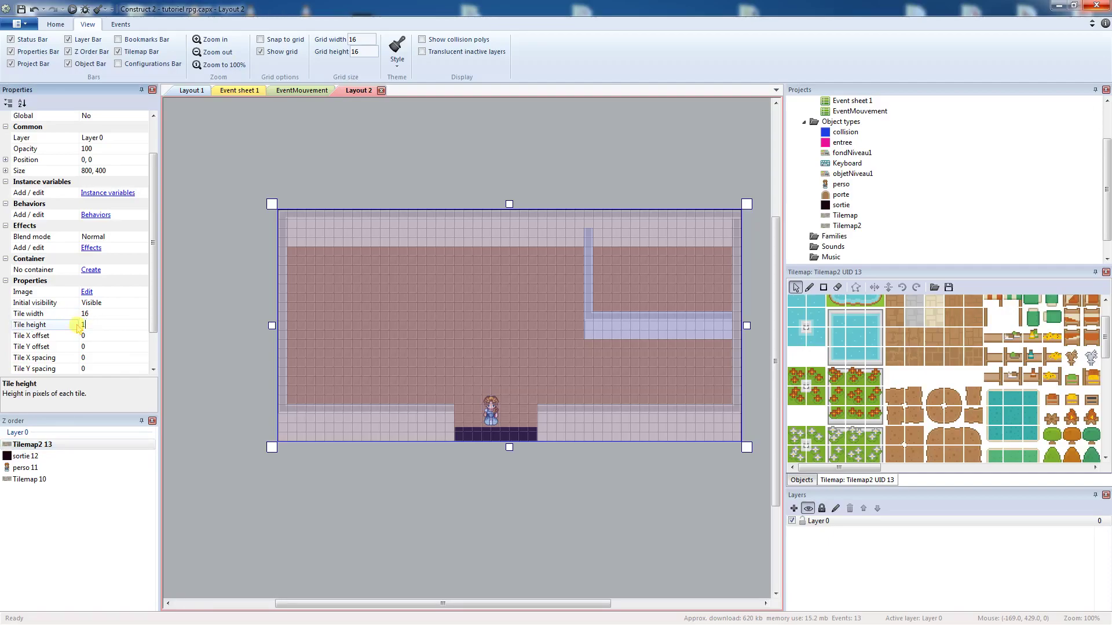
left_click(95, 363)
left_click_drag(154, 324, 154, 341)
left_click(86, 336)
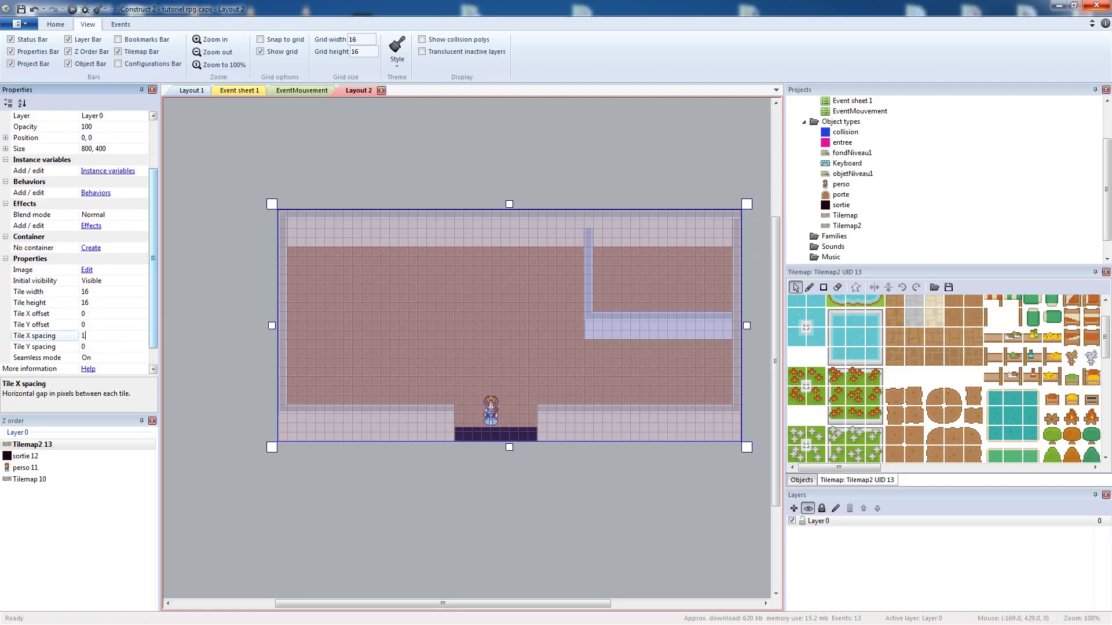
left_click(97, 346)
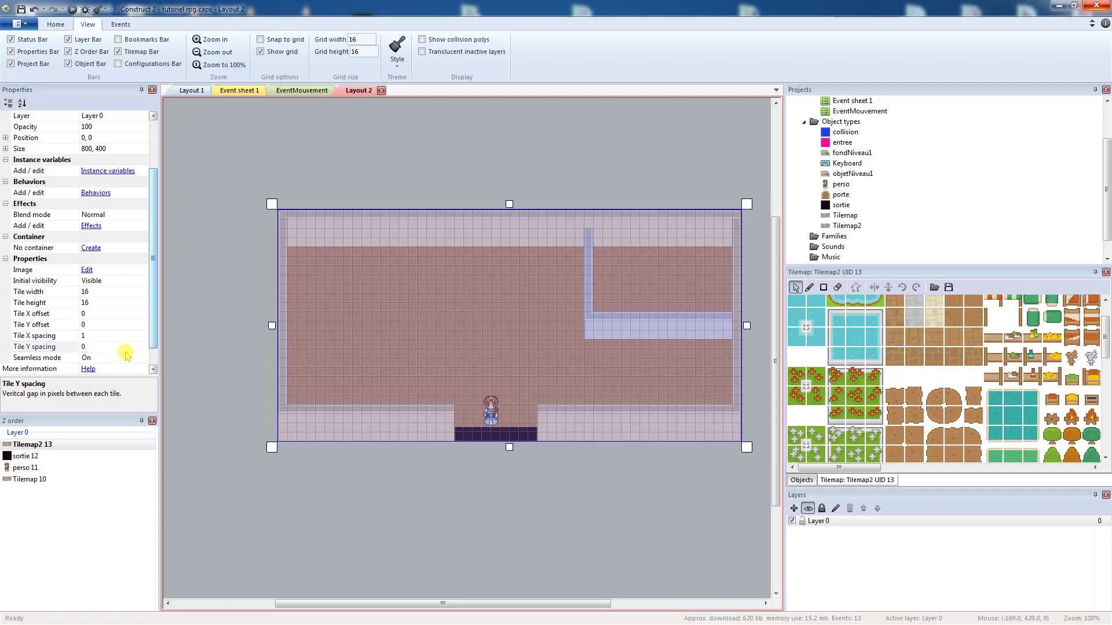
left_click(94, 346)
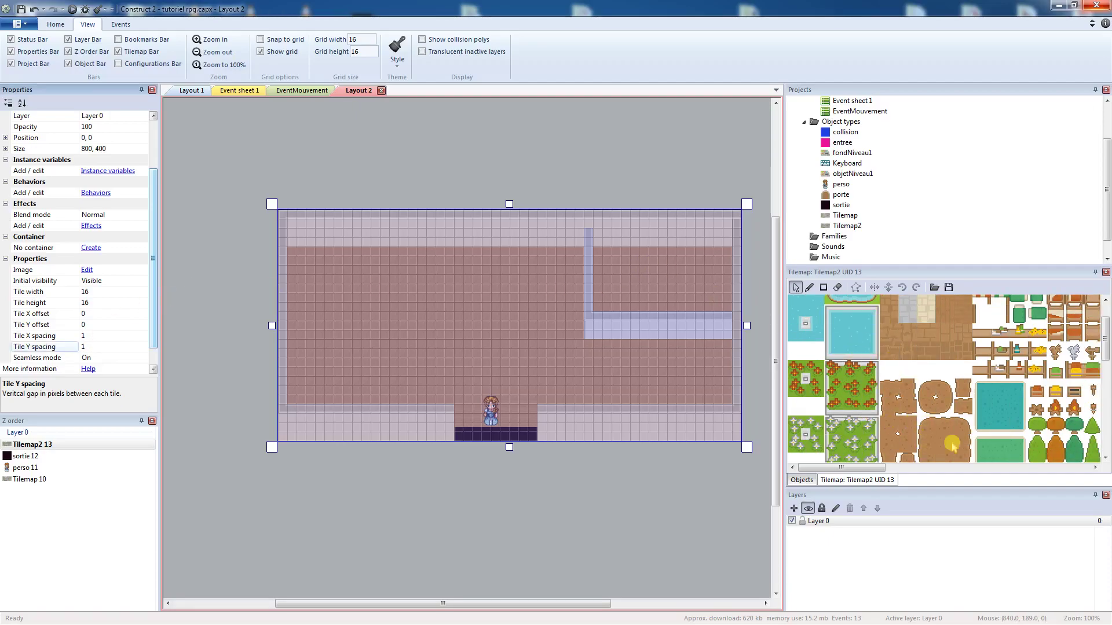
Redraw the beige lower wall in Tilemap2 with the Rectangle tool, adding edge tiles on both sides of the exit passage
left_click_drag(1105, 341, 1105, 407)
left_click(824, 287)
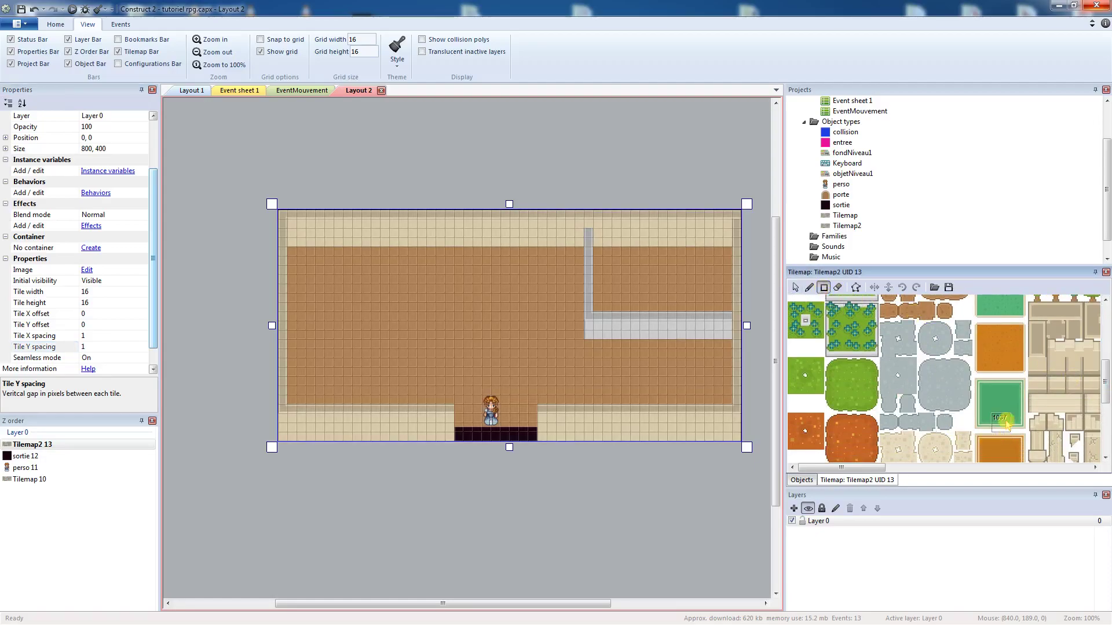
left_click_drag(860, 468, 923, 467)
left_click(890, 368)
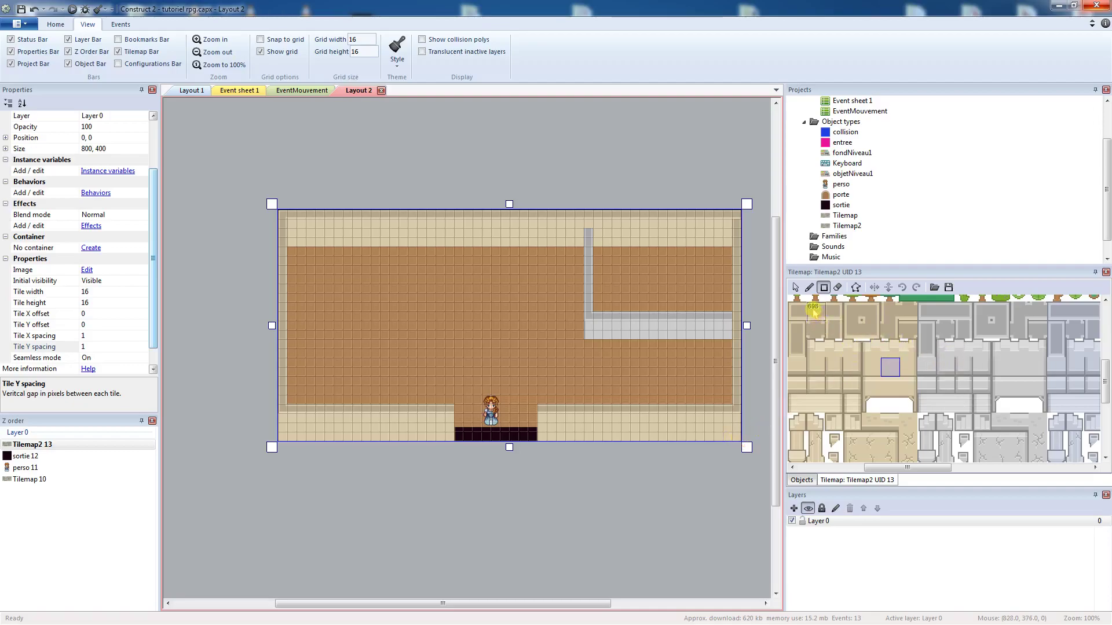
left_click(832, 313)
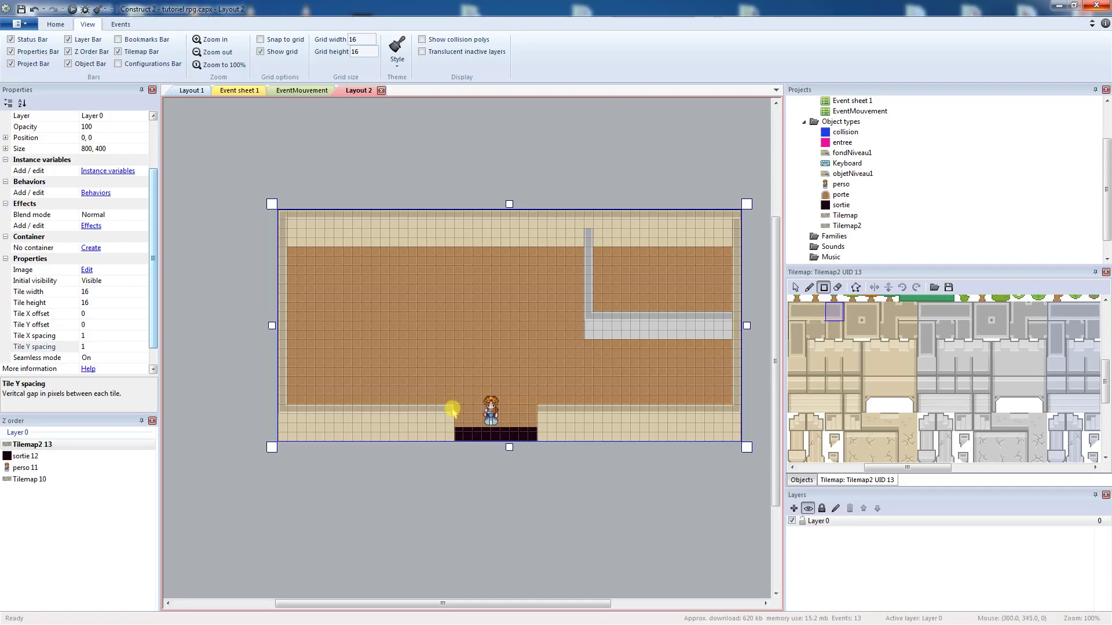
left_click(797, 312)
left_click(816, 311)
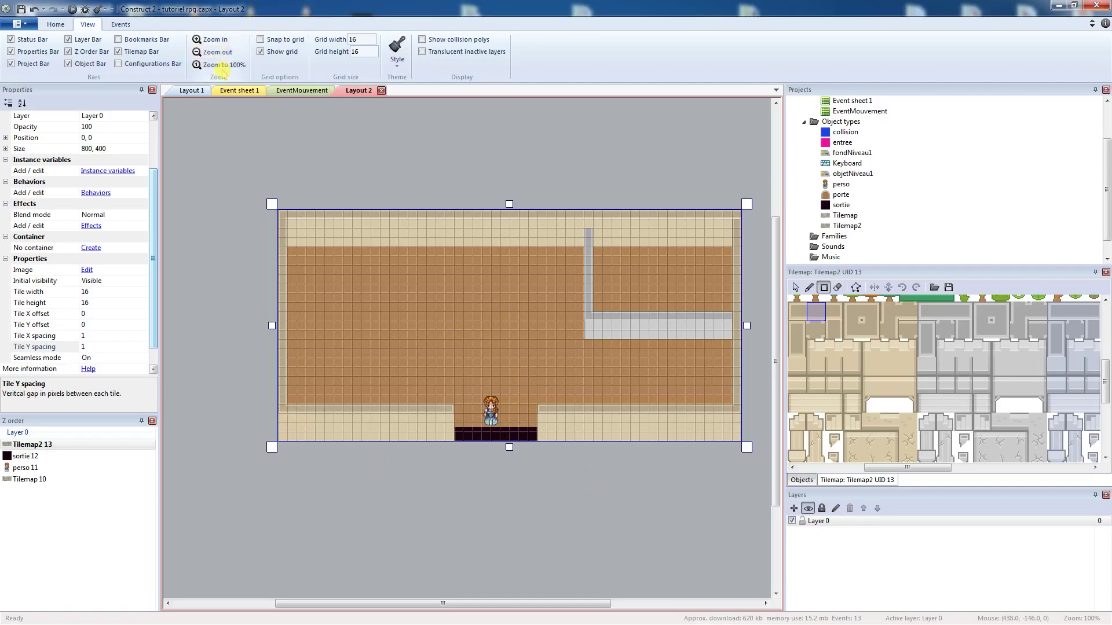
Preview the interior, walking the character behind the lower wall on each side and out through the exit passage
left_click(71, 9)
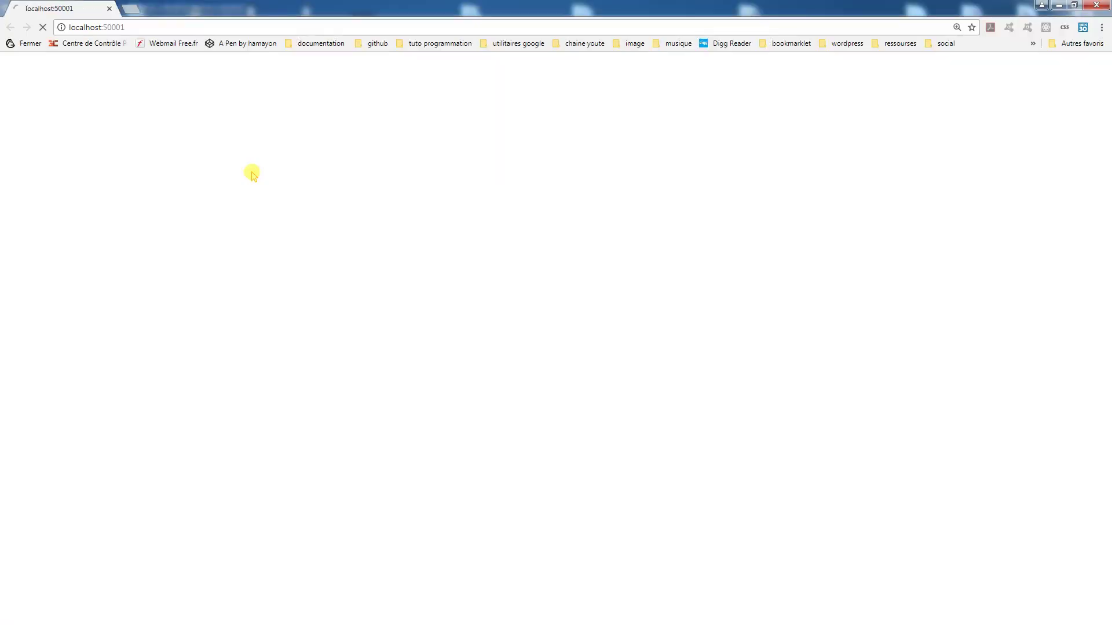
key("Left")
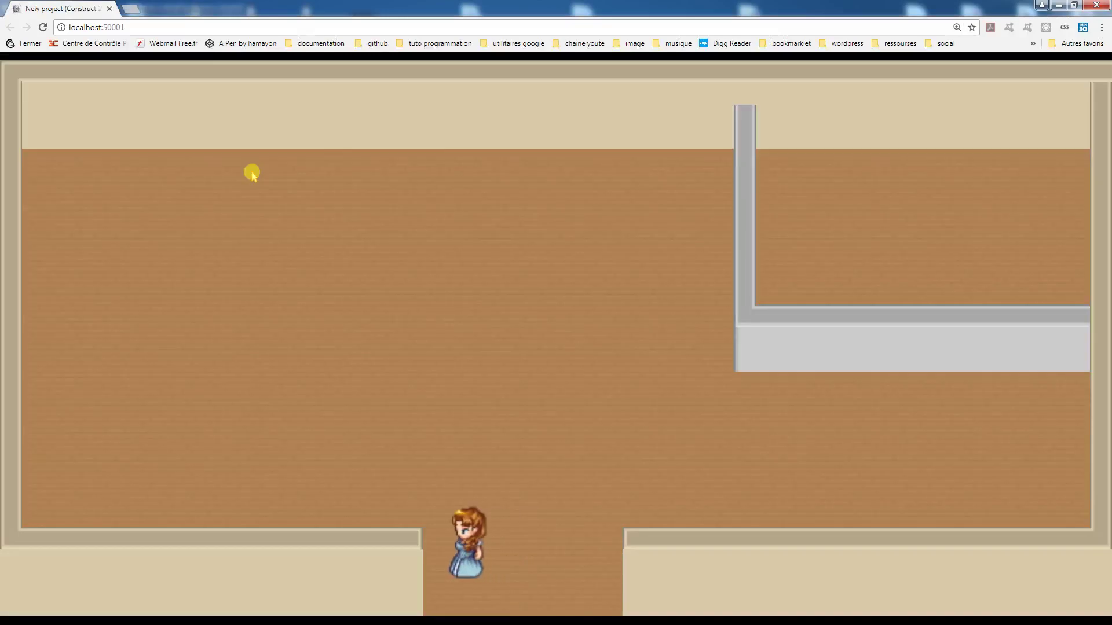
key("Right")
key("Right")
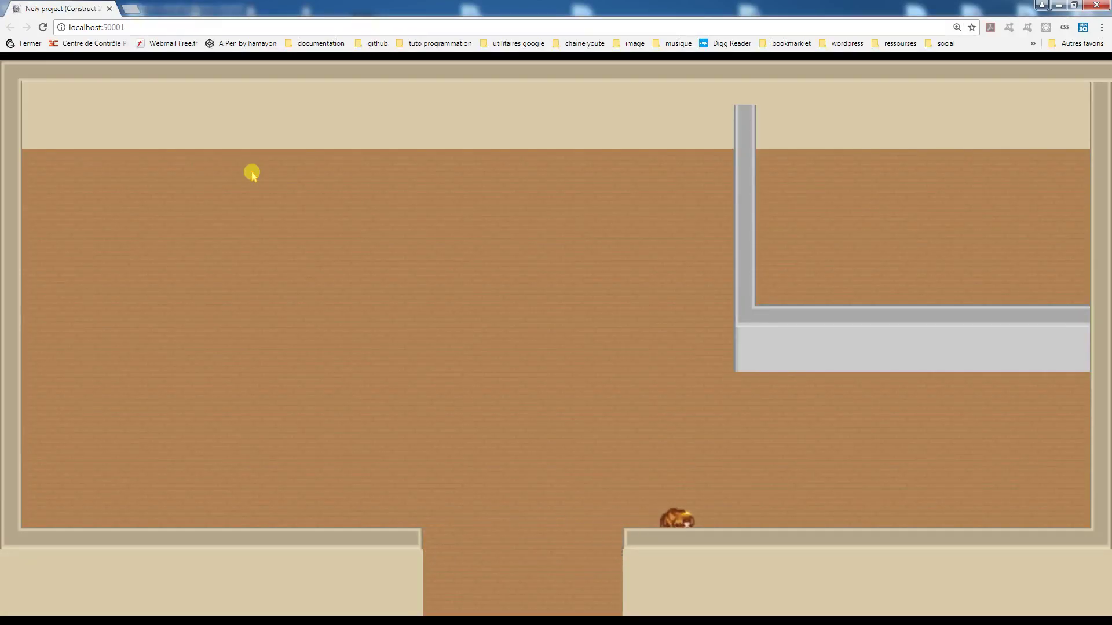
key("Left")
key("Left")
key("Down")
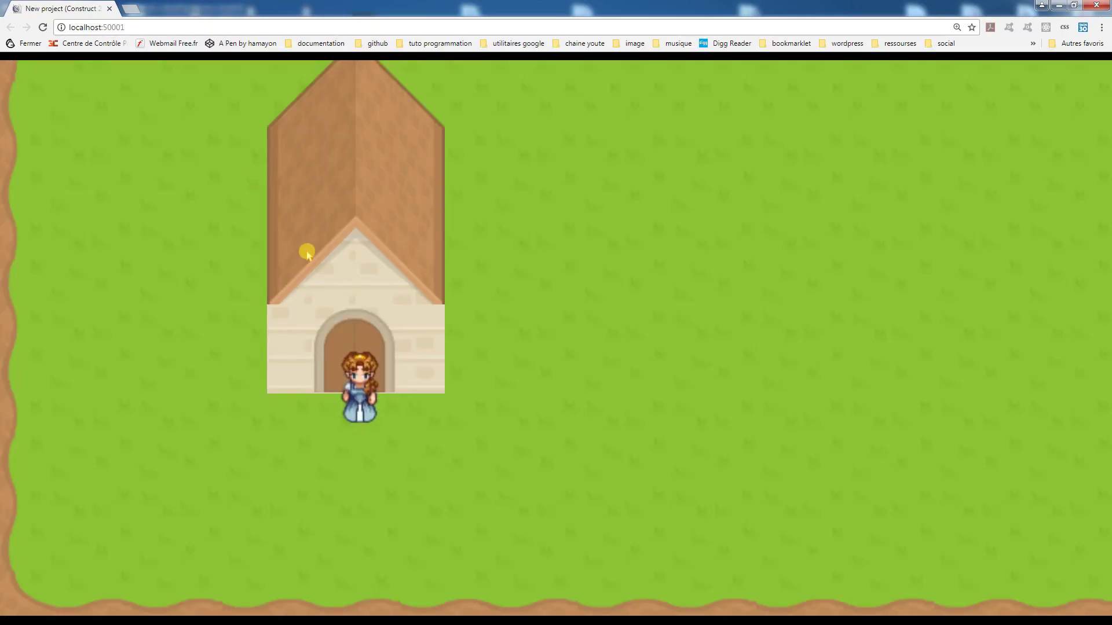
Lead the character back into the house through the door, move her in the passage, and close the preview
key("Up")
key("Right")
key("Down")
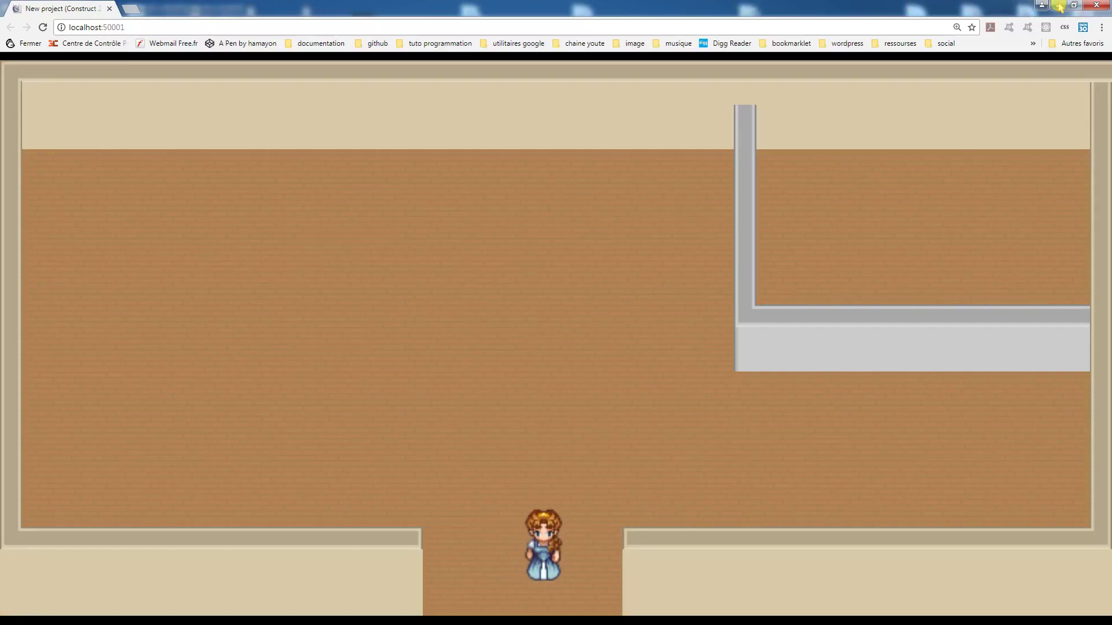
left_click(1104, 7)
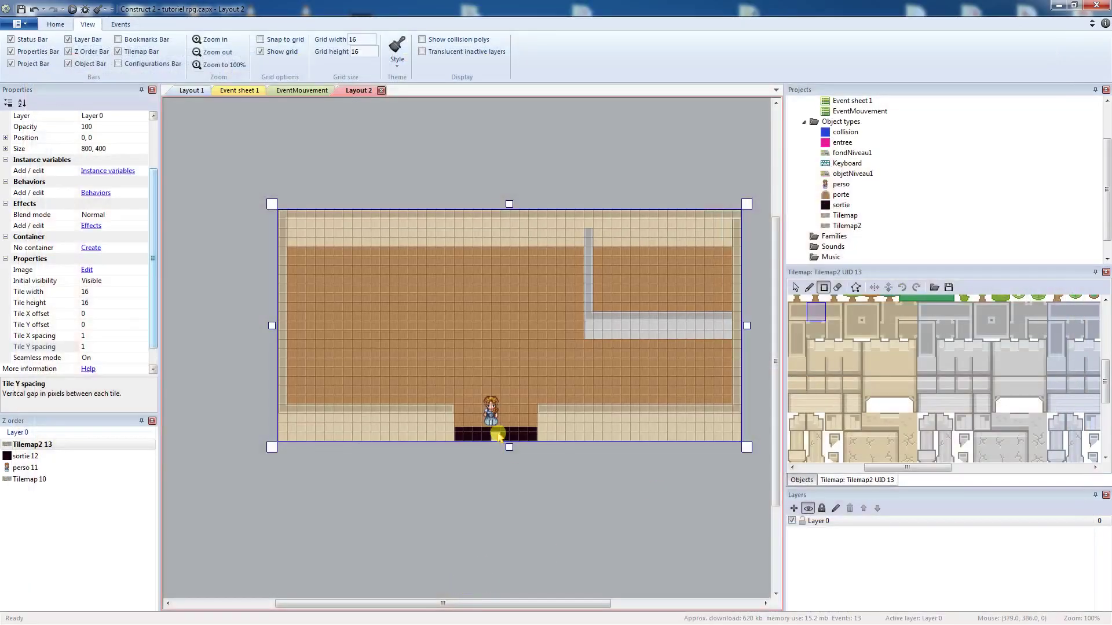
left_click(495, 435)
left_click(515, 434)
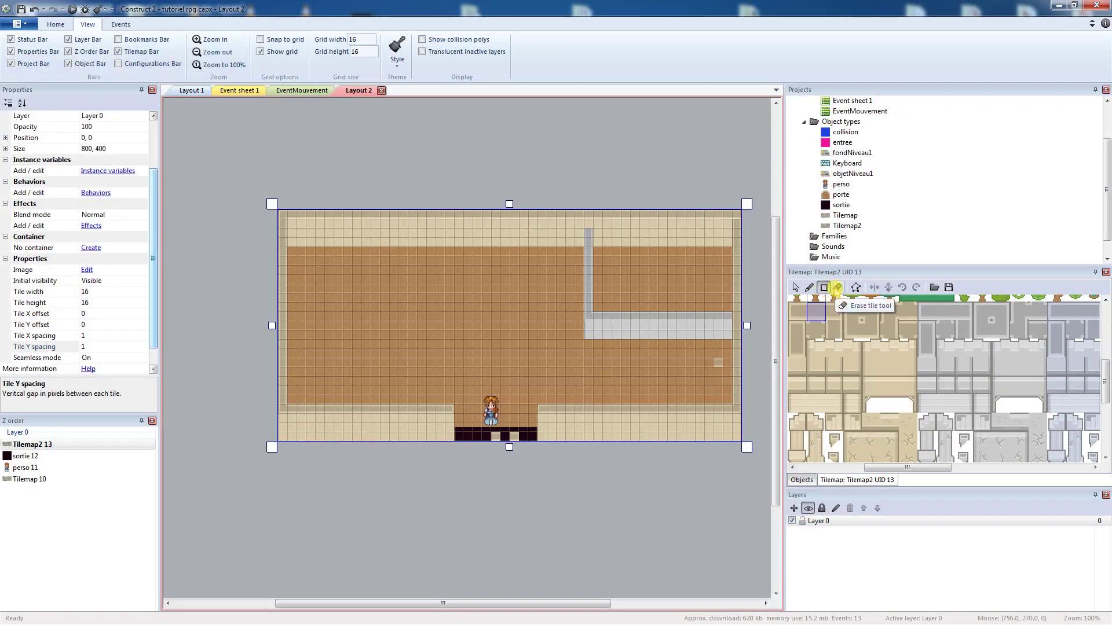
left_click(838, 288)
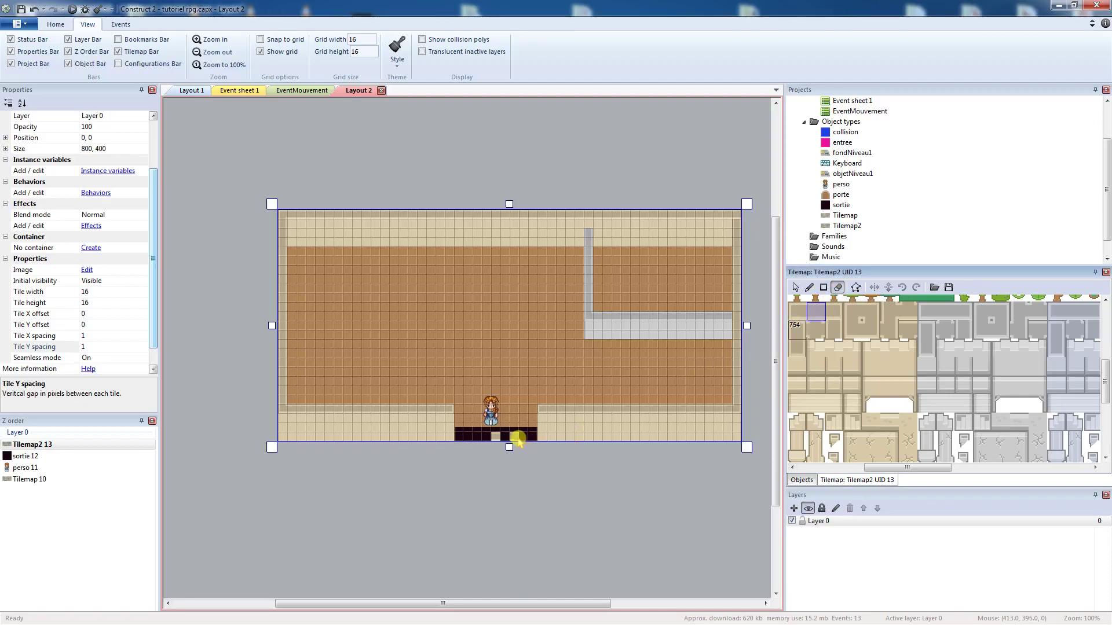
left_click(514, 438)
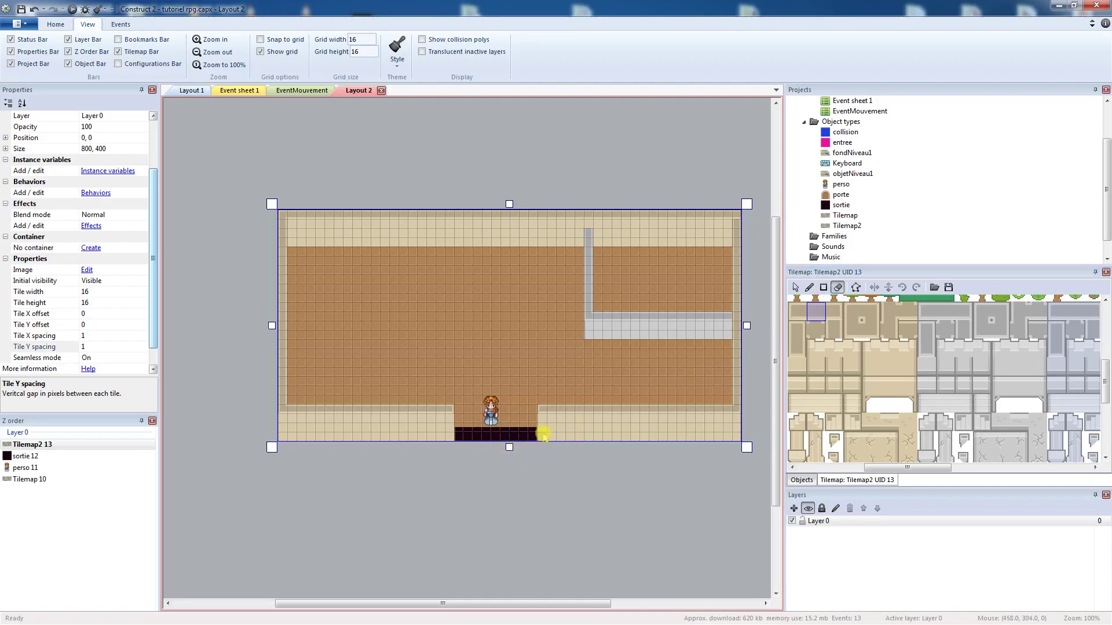
Move the sortie sprite above Tilemap2 in the Z order and shrink it to about 143 × 14 along the passage's lower edge
left_click(795, 287)
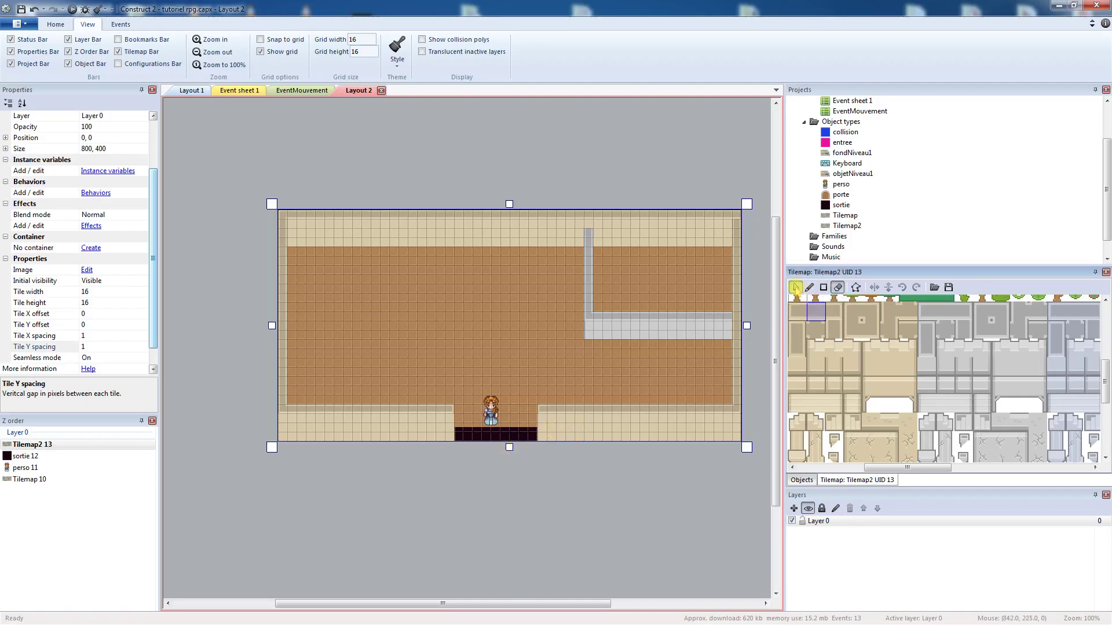
left_click(516, 439)
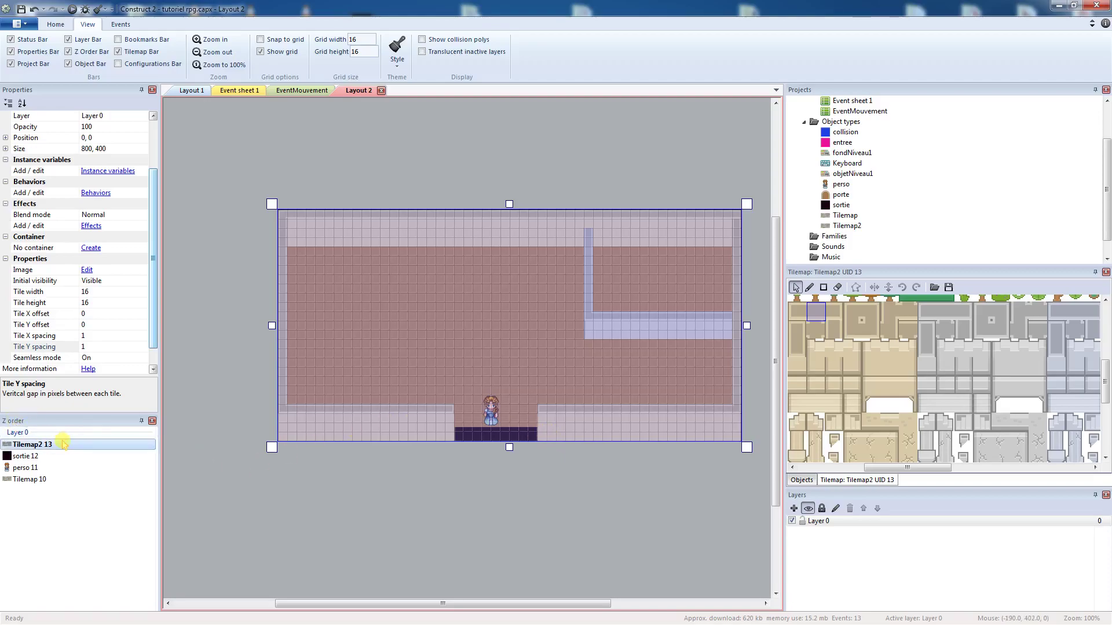
left_click_drag(29, 459, 36, 444)
left_click(481, 438)
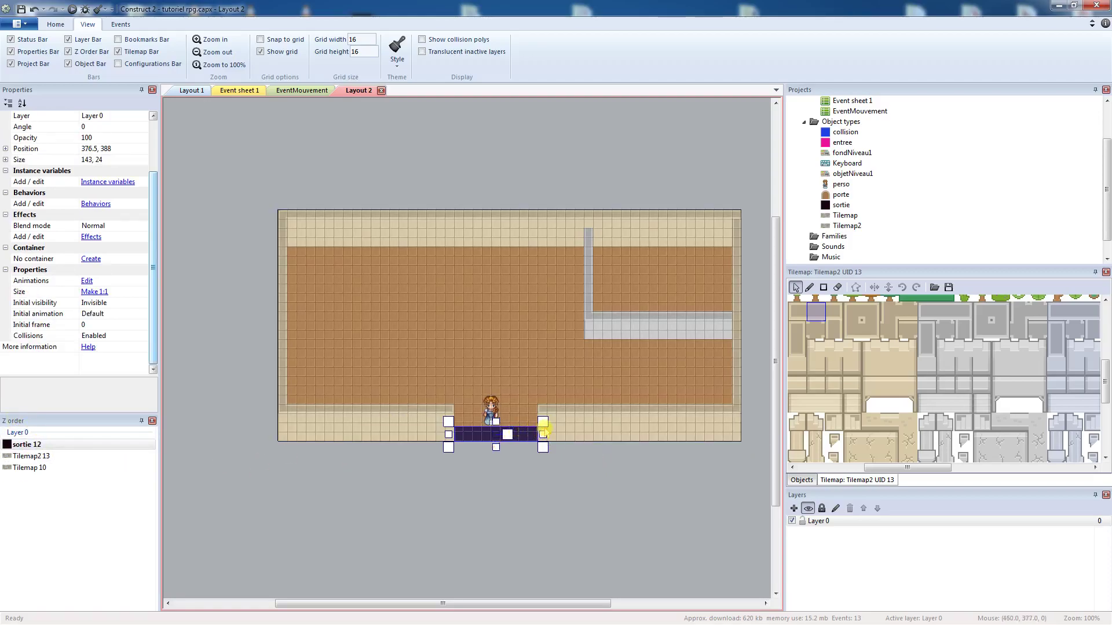
left_click_drag(495, 447, 488, 444)
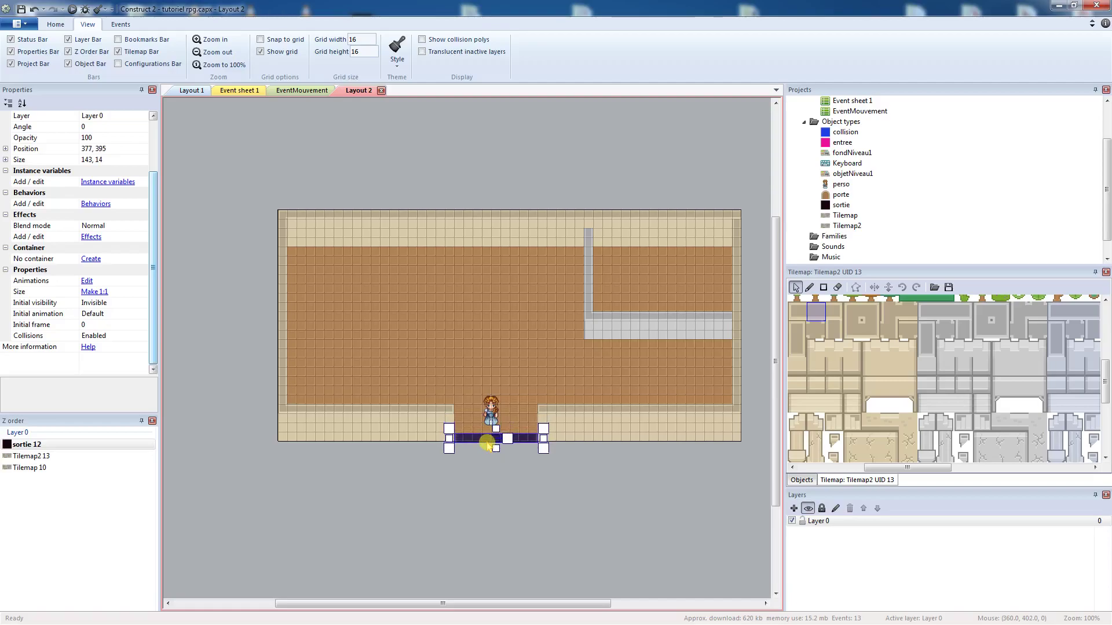
left_click(515, 518)
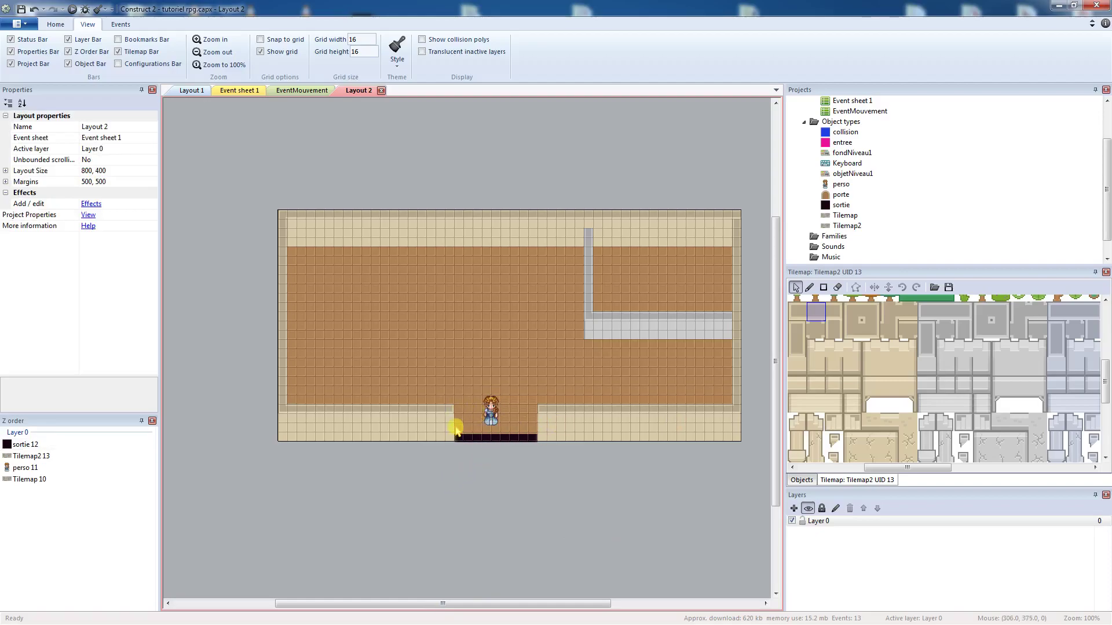
Paint wall edge tiles in Tilemap2 along the exit passage with the Pencil tool, using the beige wall's side tiles
left_click(870, 369)
left_click(547, 423)
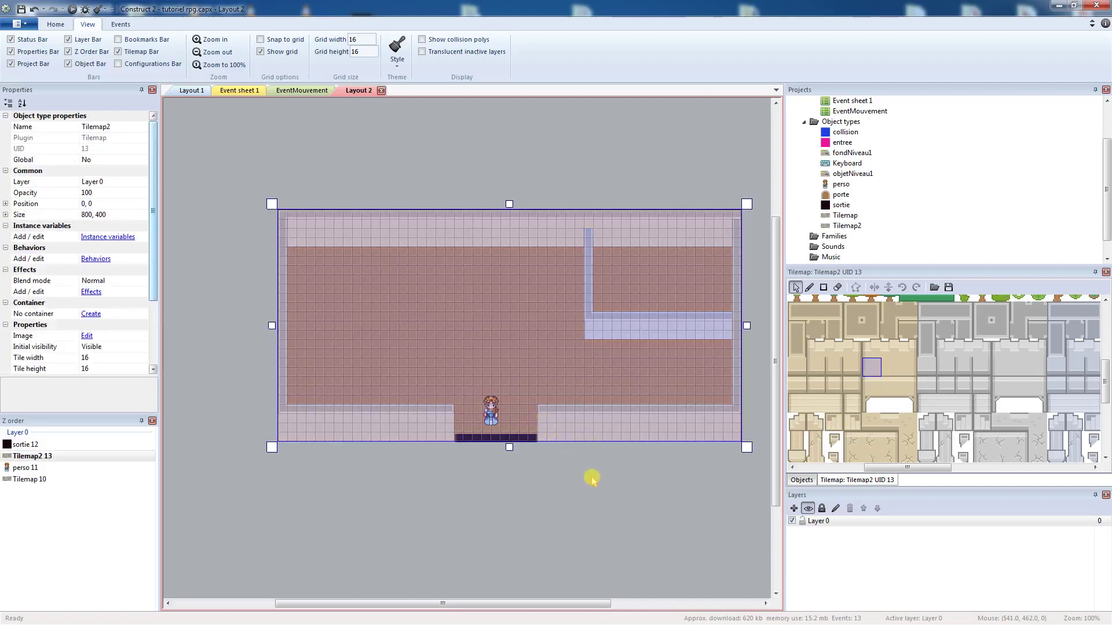
left_click(809, 287)
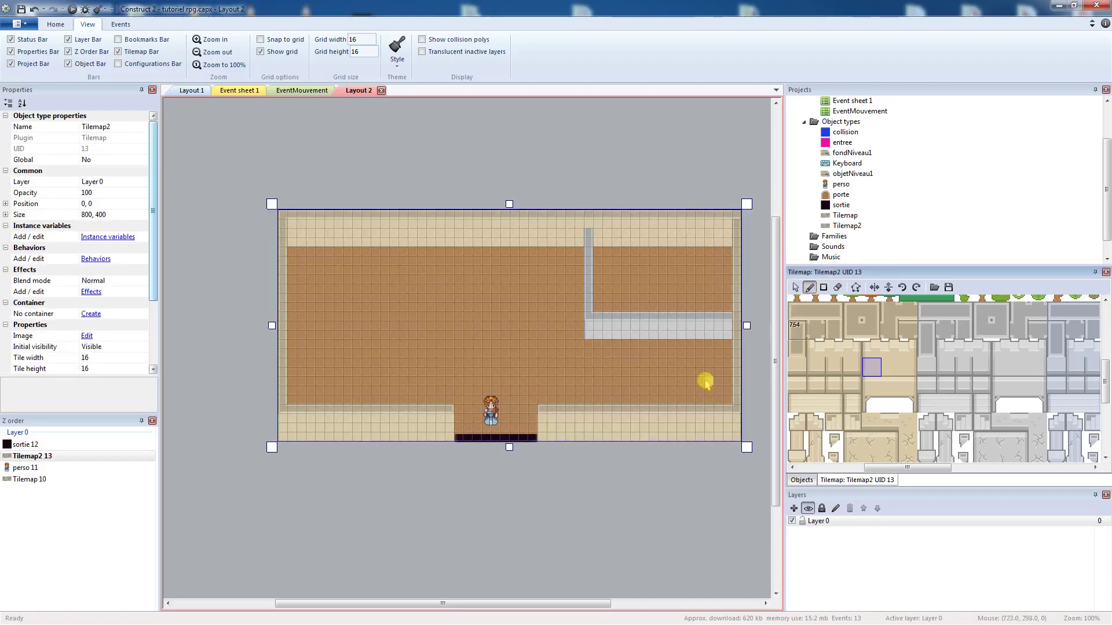
left_click_drag(542, 417, 542, 426)
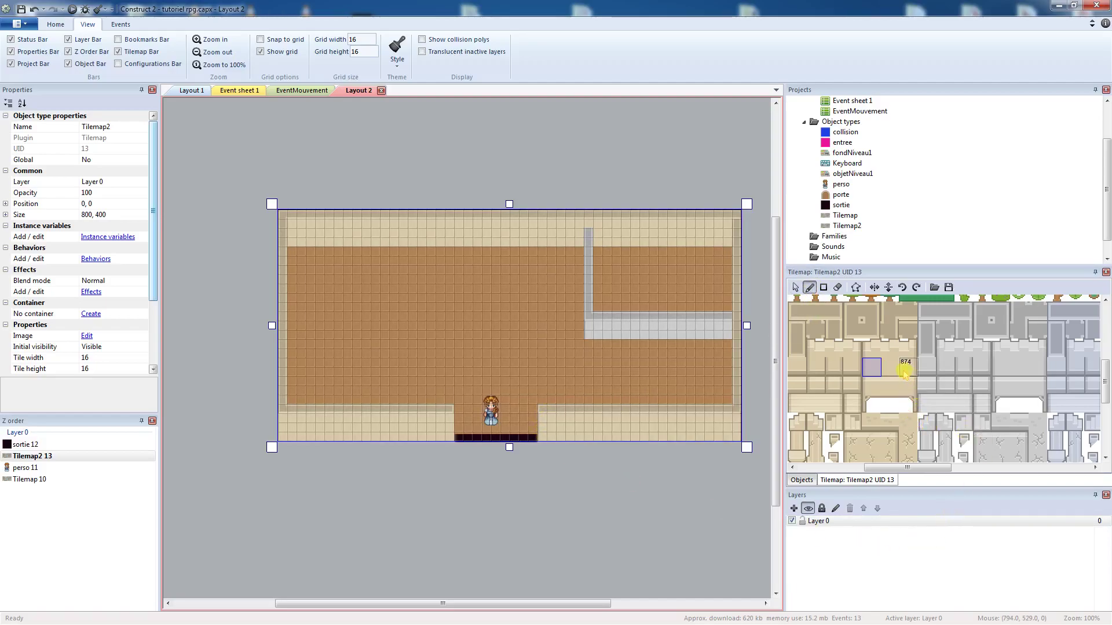
left_click(906, 370)
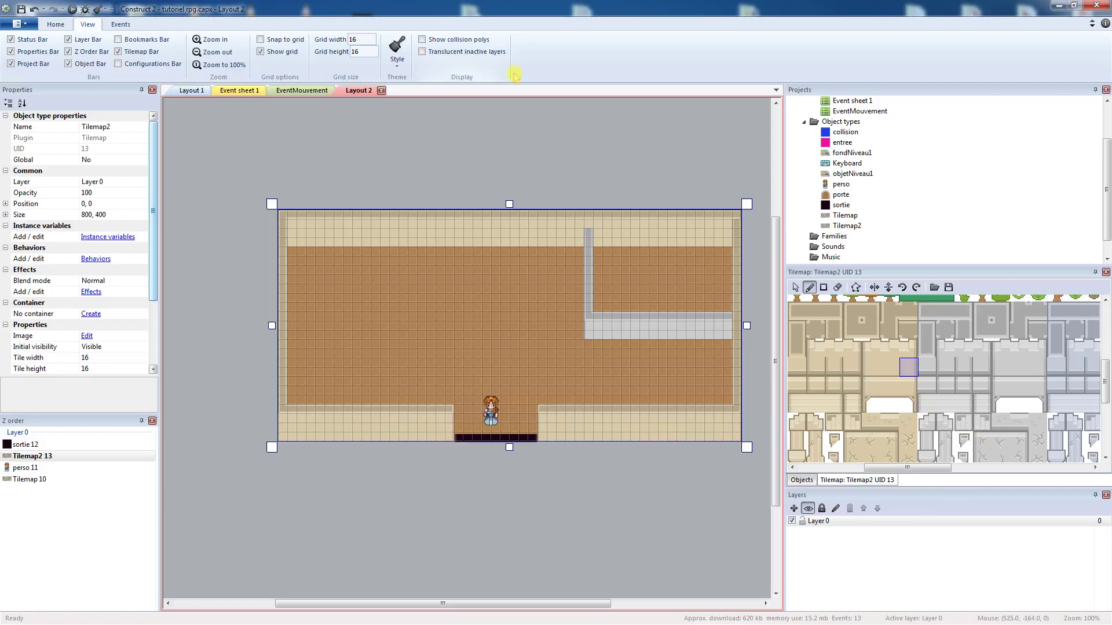
Preview the interior and walk the character down the passage and out of the house
left_click(72, 9)
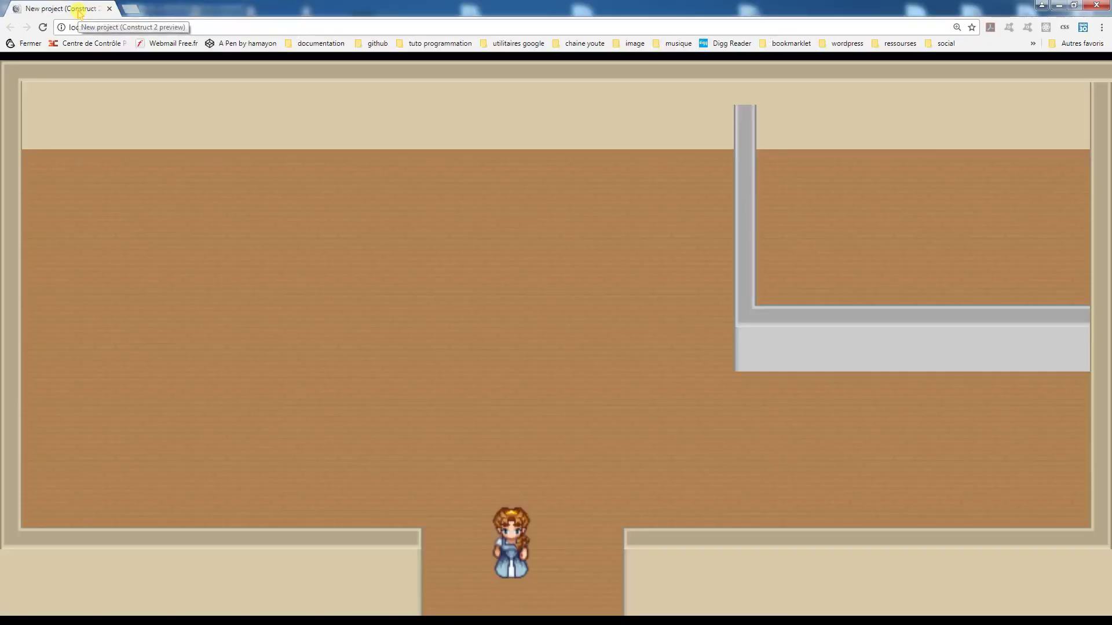
key("Right")
key("Down")
key("Up")
key("Down")
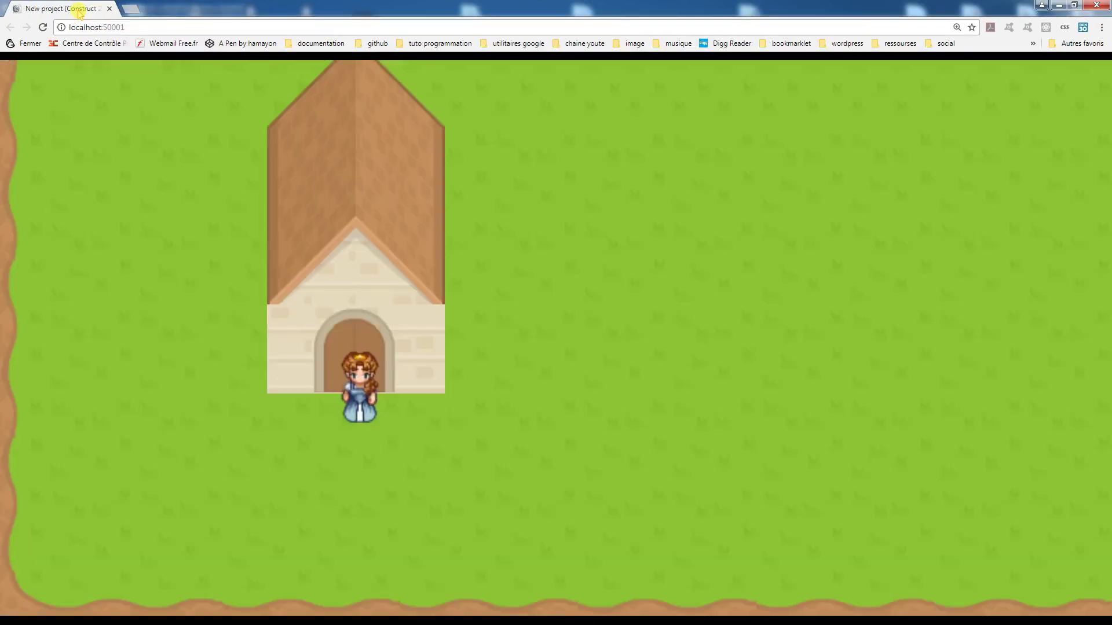
Lead the character back into the house through the door, move her around inside, and exit again through the passage
key("Up")
key("Right")
key("Down")
key("Right")
key("Down")
key("Right")
key("Left")
key("Down")
key("Left")
key("Up")
key("Right")
key("Right")
key("Down")
key("Up")
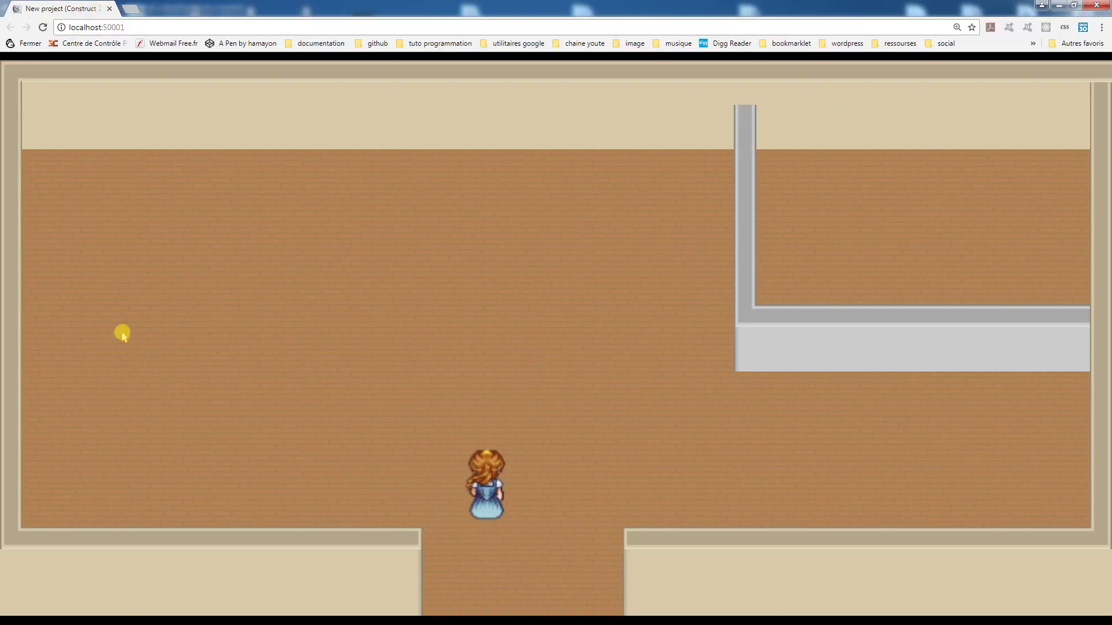
key("Down")
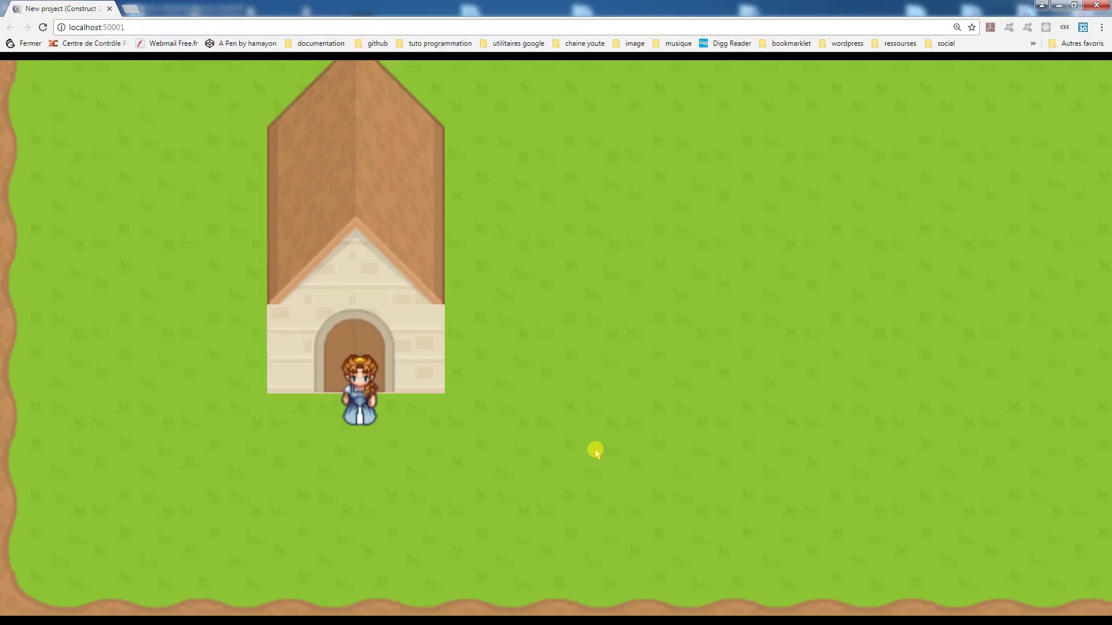
Walk the character across the grass, take her past the map's lower border and back, and close the preview
key("Right")
key("Up")
key("Right")
key("Down")
key("Up")
key("Right")
key("Up")
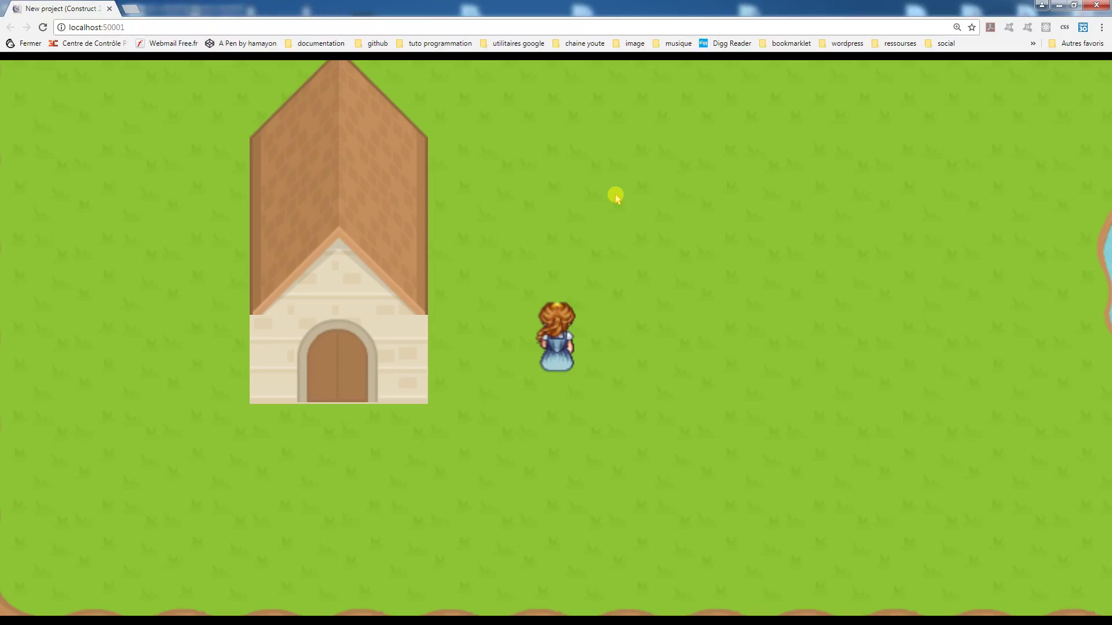
key("Down")
key("Down")
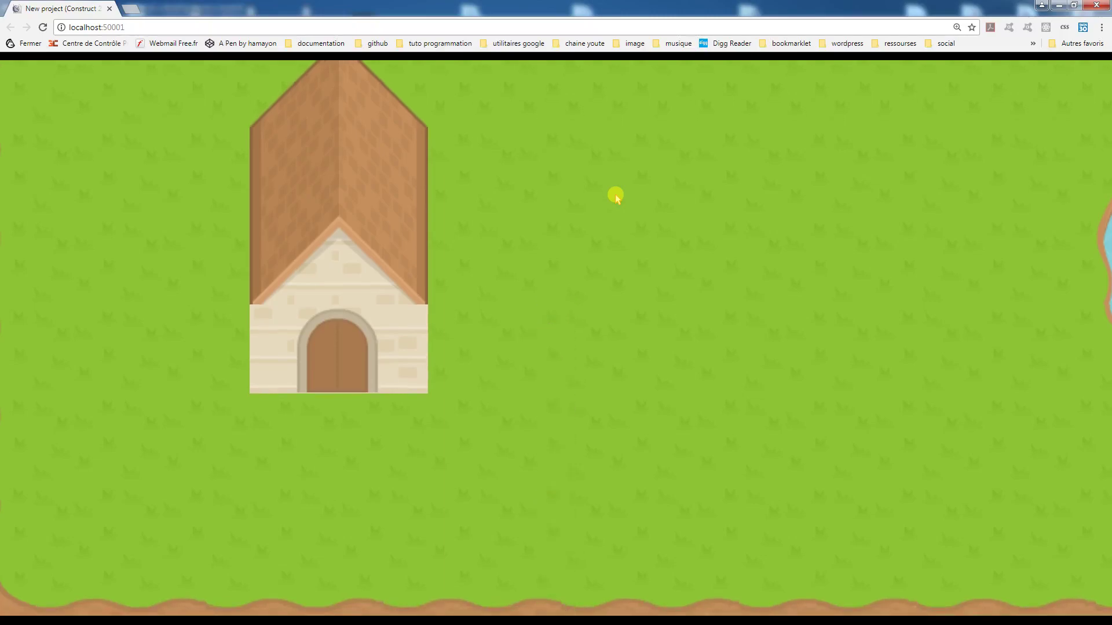
key("Up")
key("Down")
key("Up")
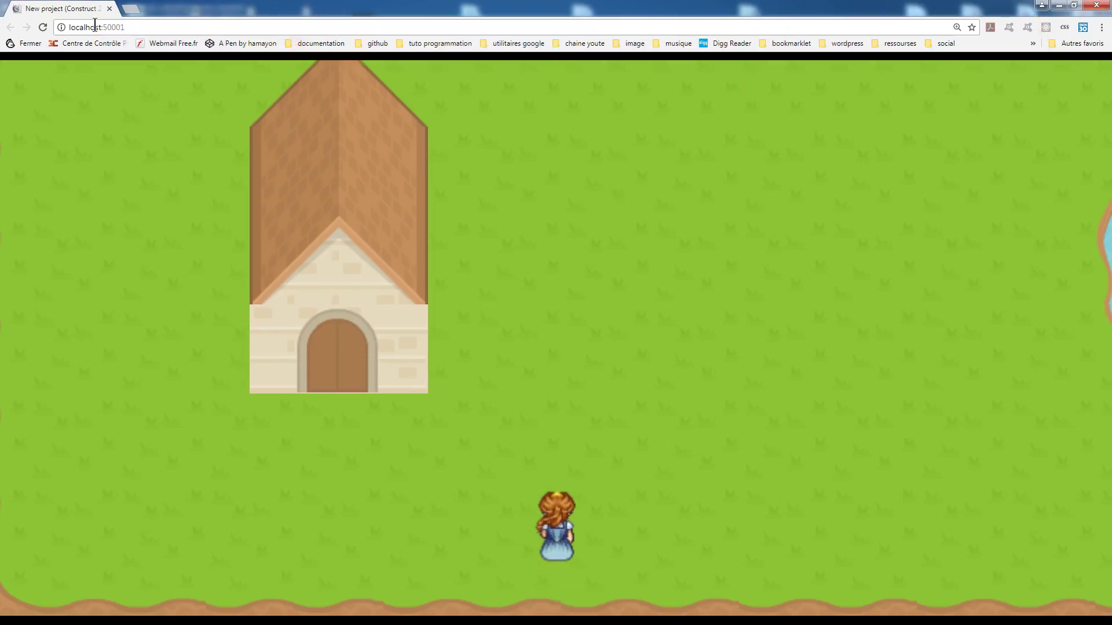
left_click(1096, 4)
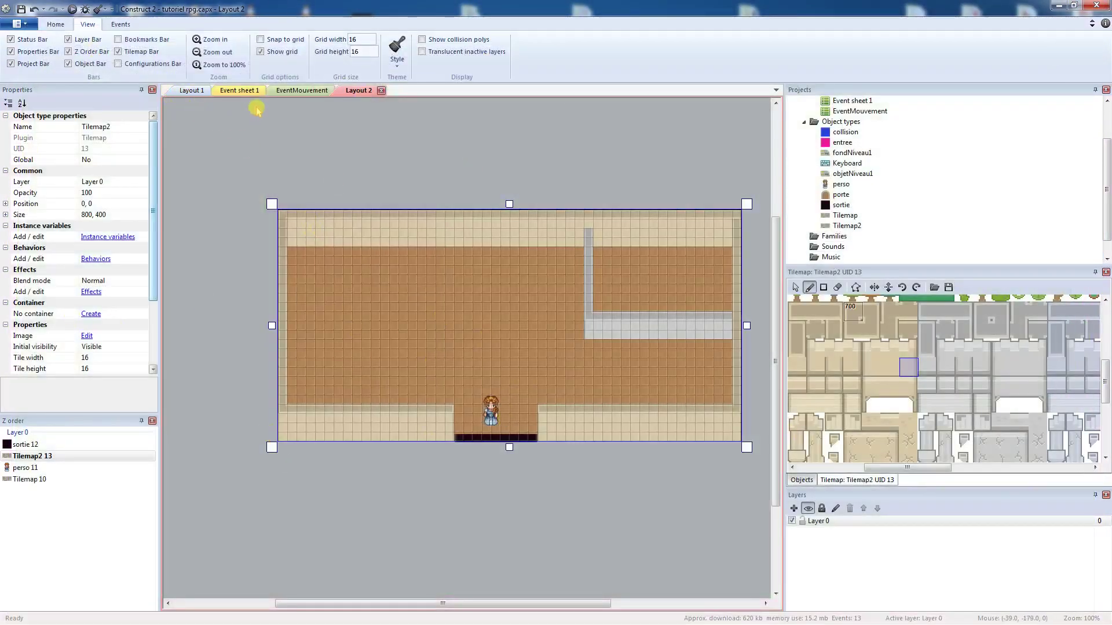
Add the Bound to layout behavior to the perso sprite in Layout 1
left_click(192, 91)
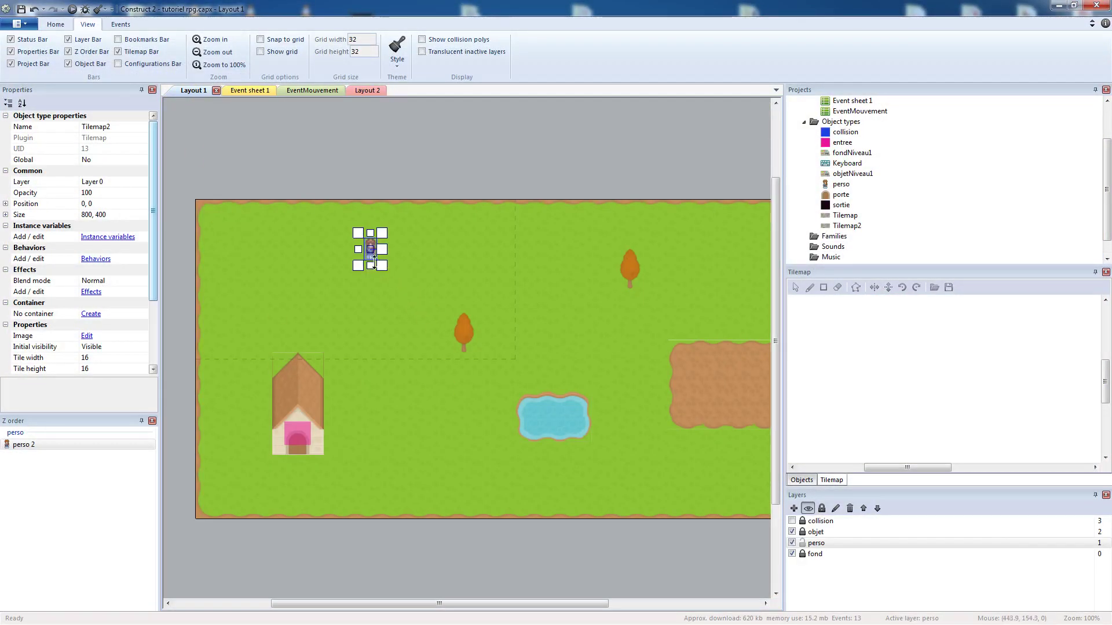
left_click(370, 252)
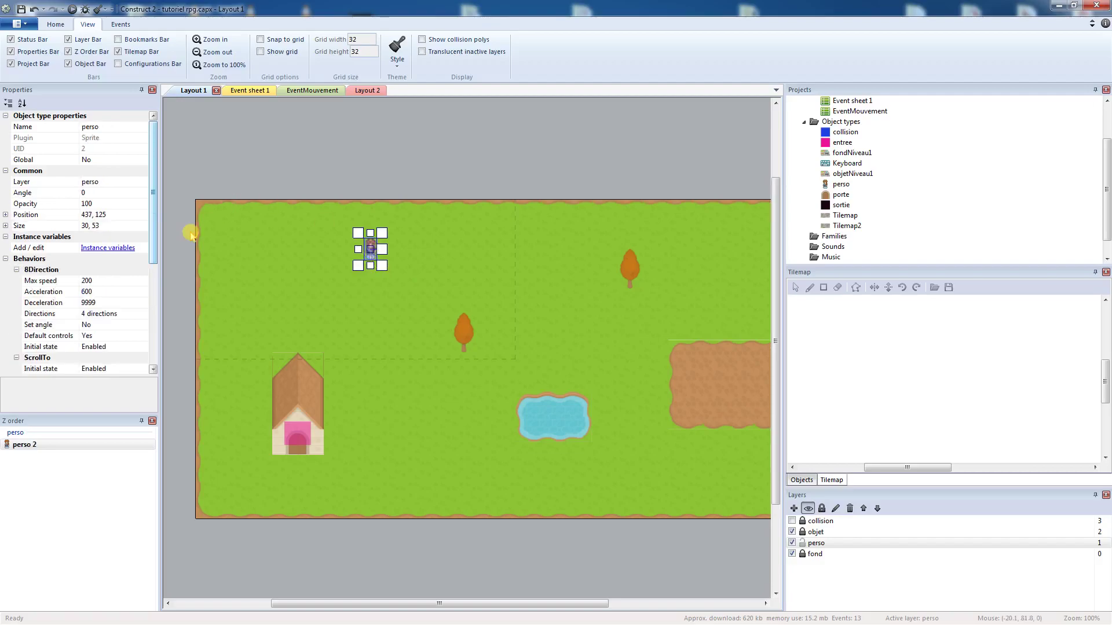
scroll(116, 278, "down", 3)
left_click(95, 325)
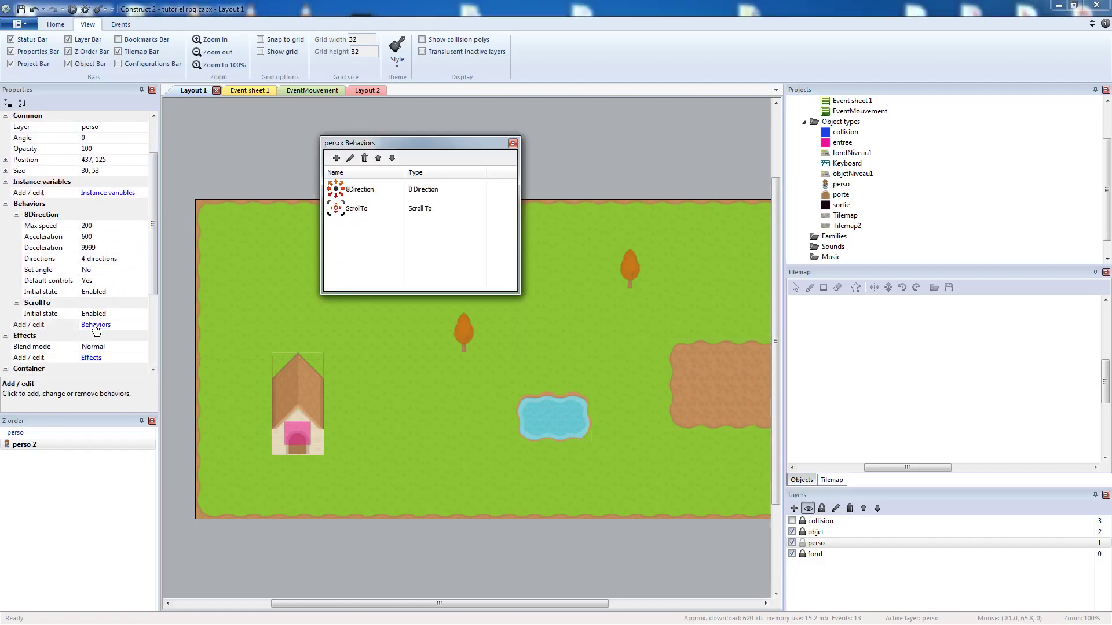
left_click(337, 158)
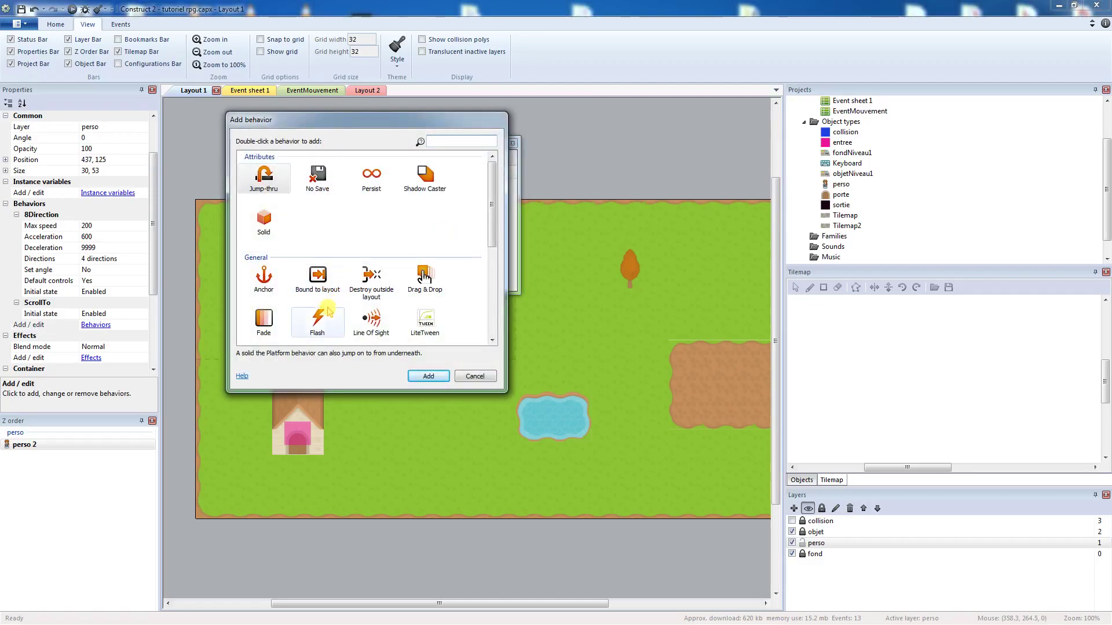
double_click(319, 278)
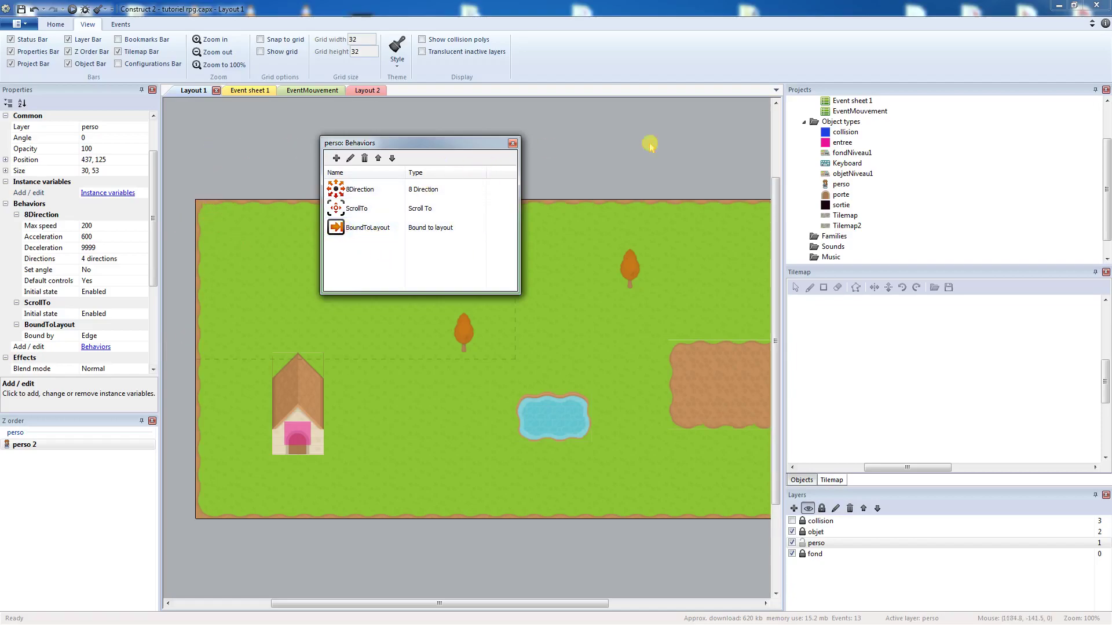
left_click(513, 143)
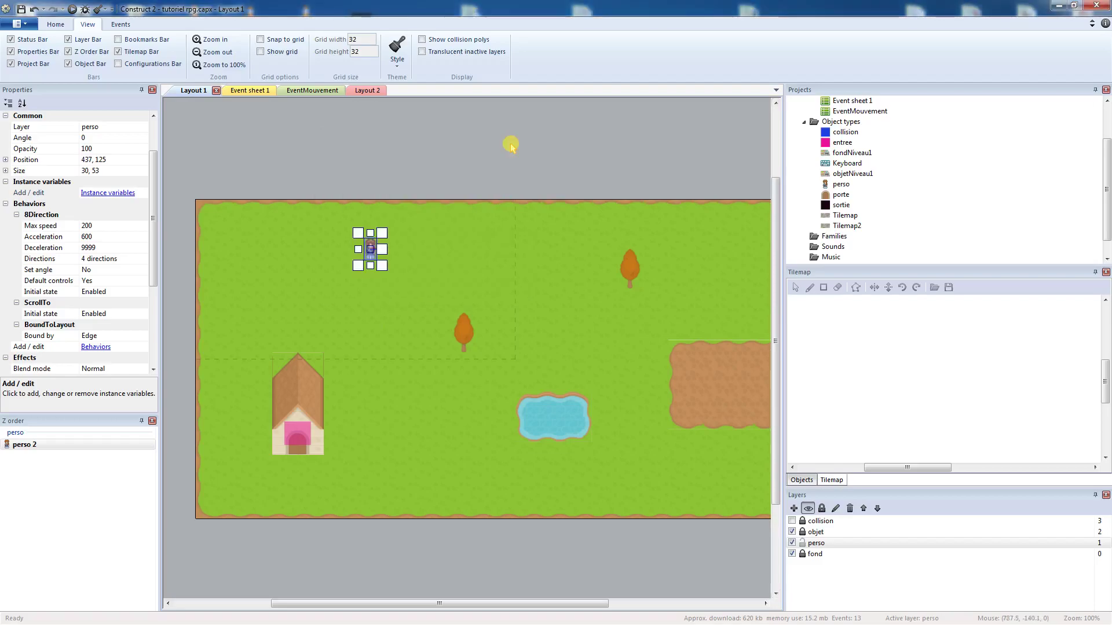
Preview Layout 1 and walk the character towards the map's upper and left borders to test the layout bounds
left_click(72, 10)
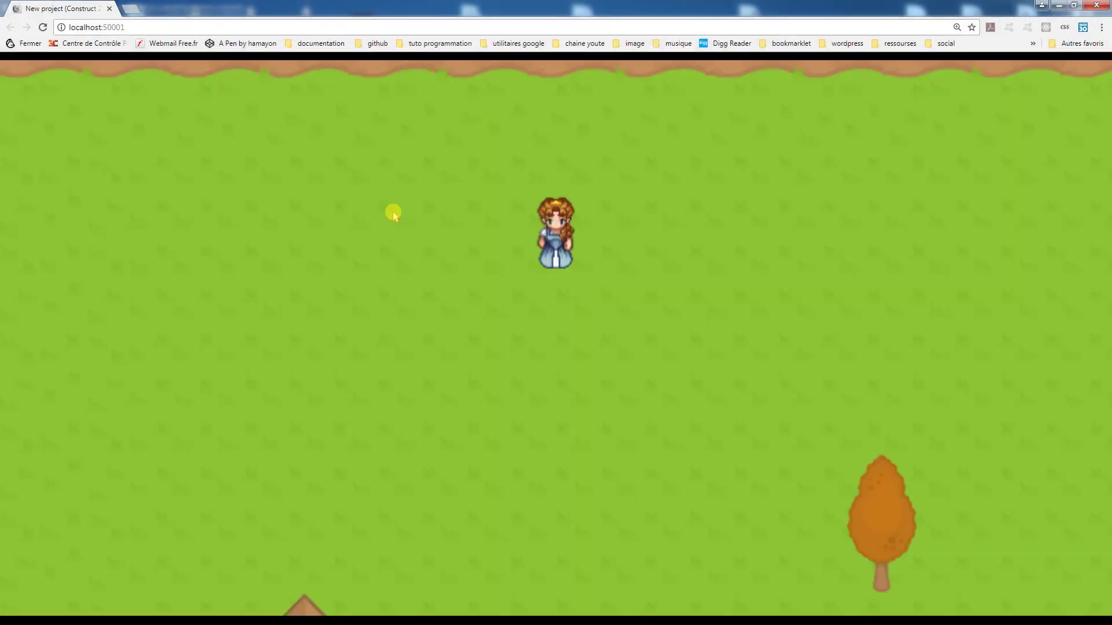
key("Up")
key("Down")
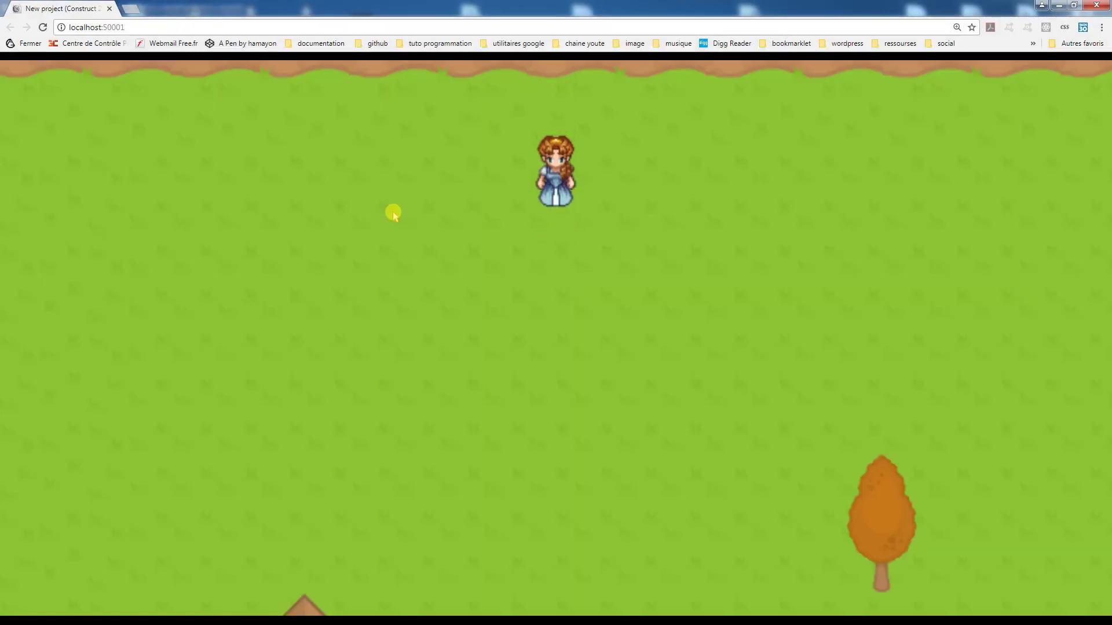
key("Left")
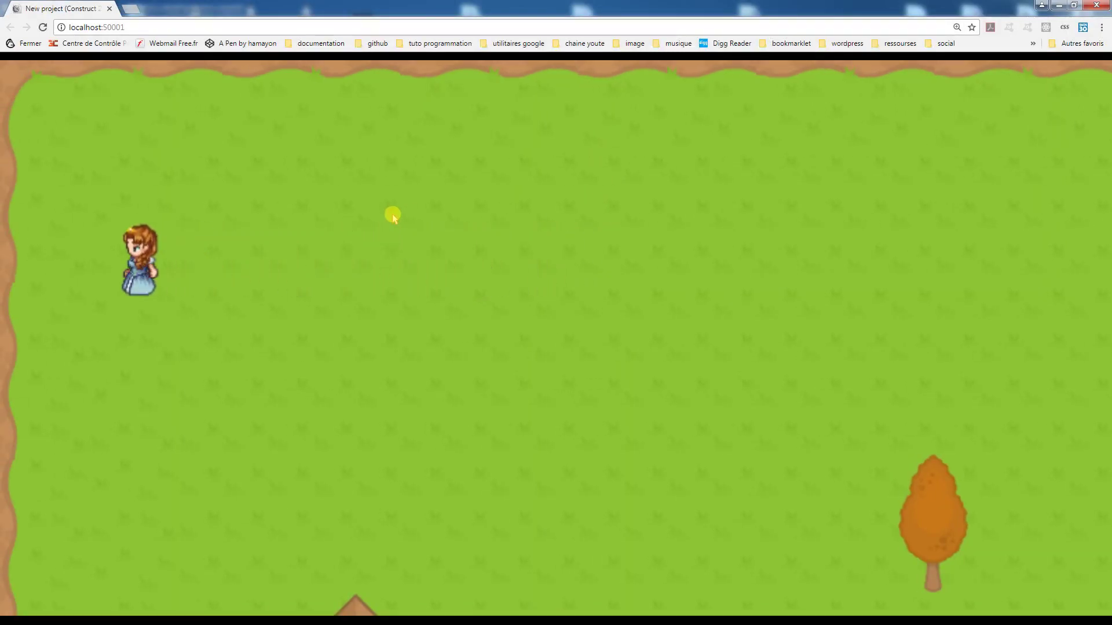
key("Right")
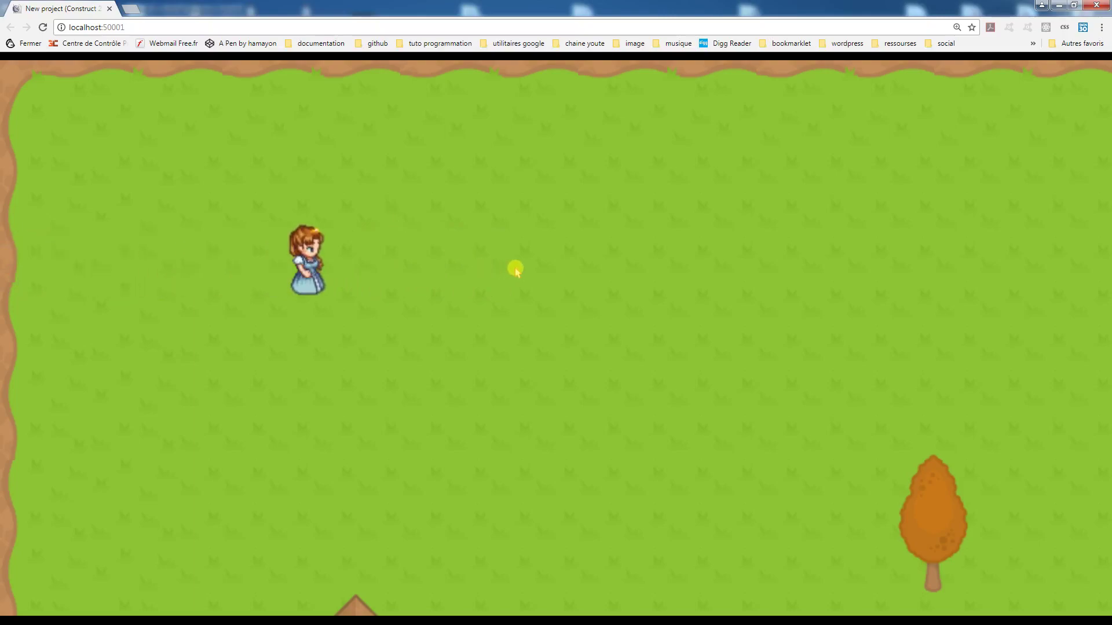